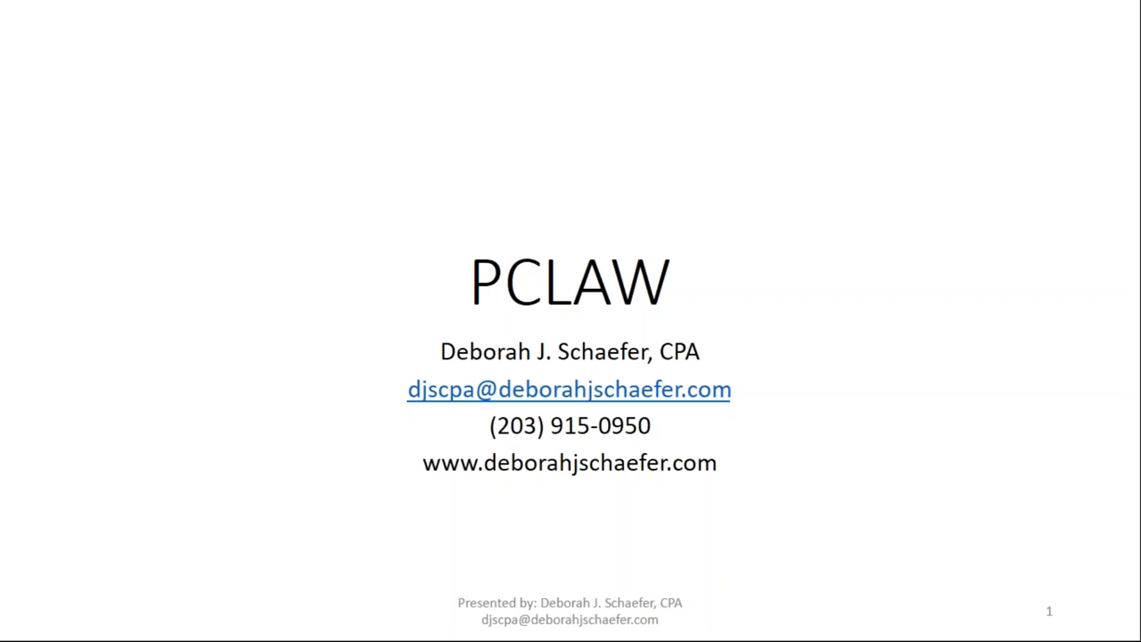
Switch to PCLaw and run the General Bank Journal report with Editor as the only output instead of Screen
key("alt+Tab")
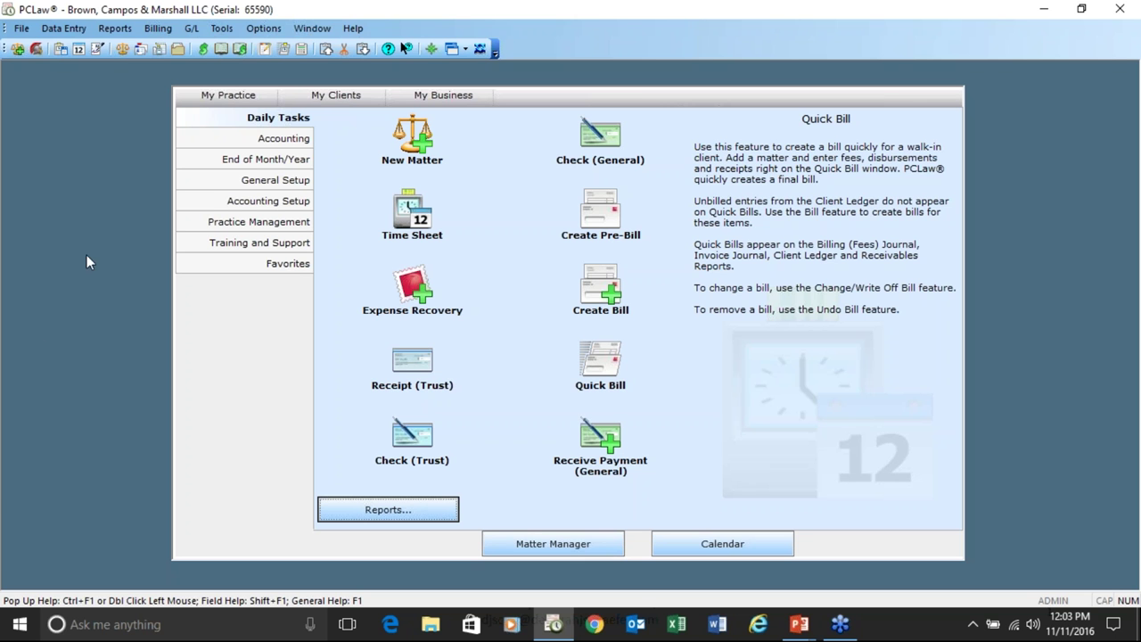
left_click(127, 31)
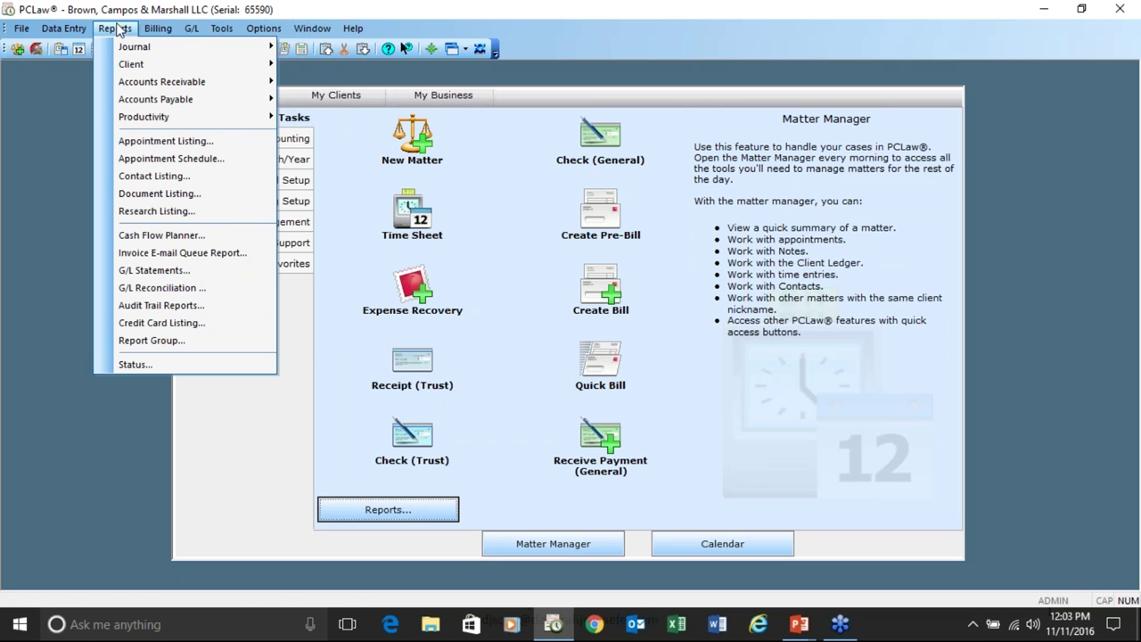
mouse_move(128, 49)
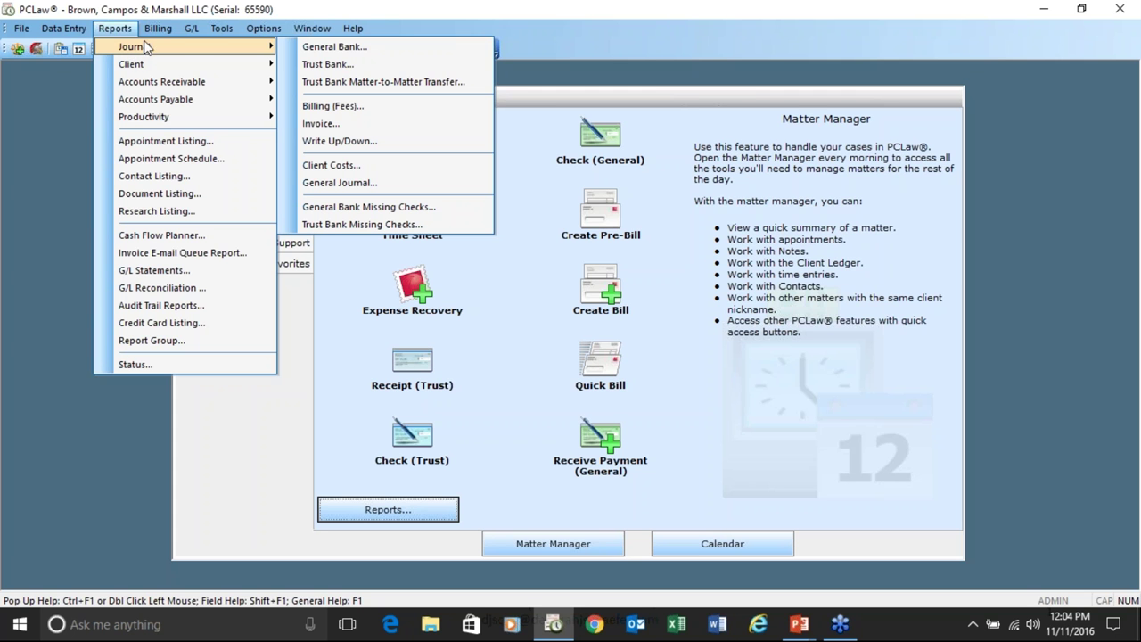
left_click(298, 47)
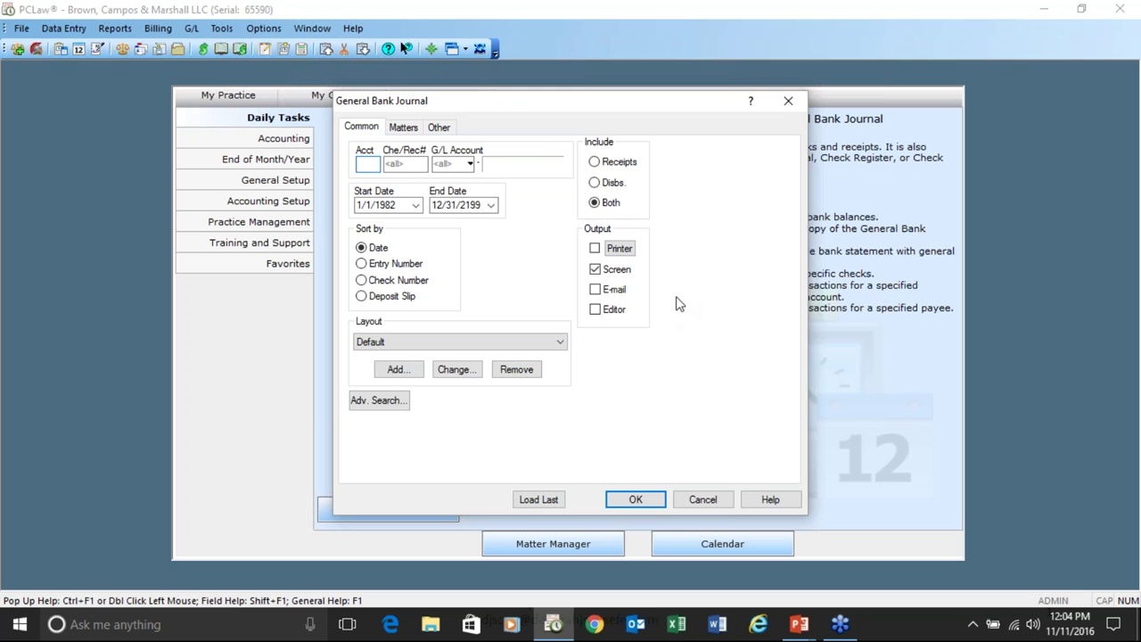
left_click(595, 309)
left_click(595, 270)
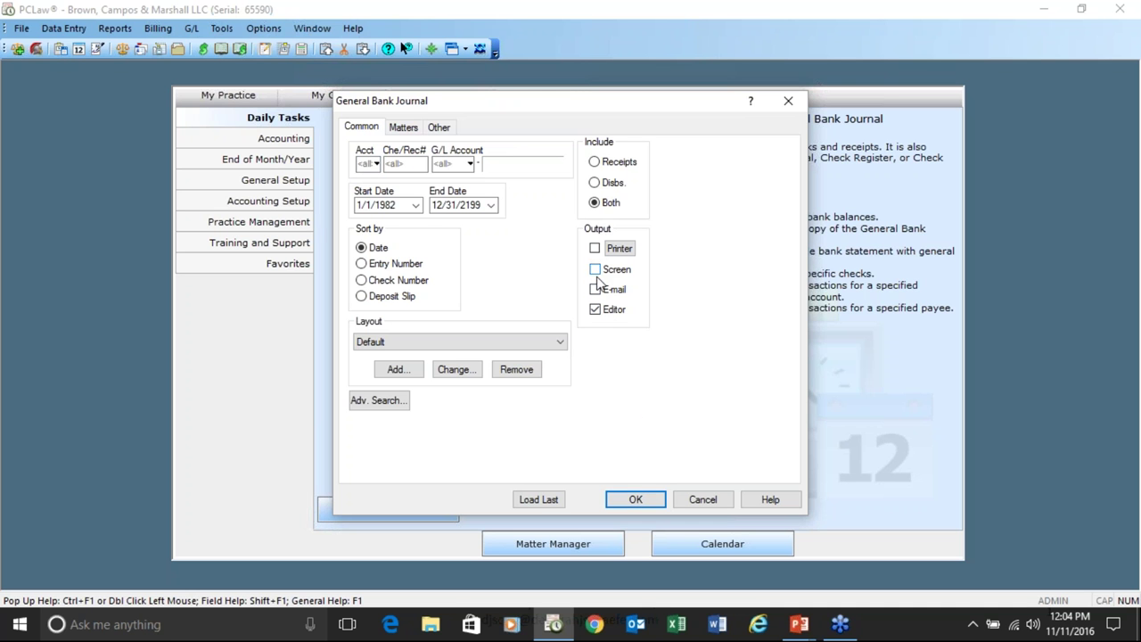
left_click(635, 499)
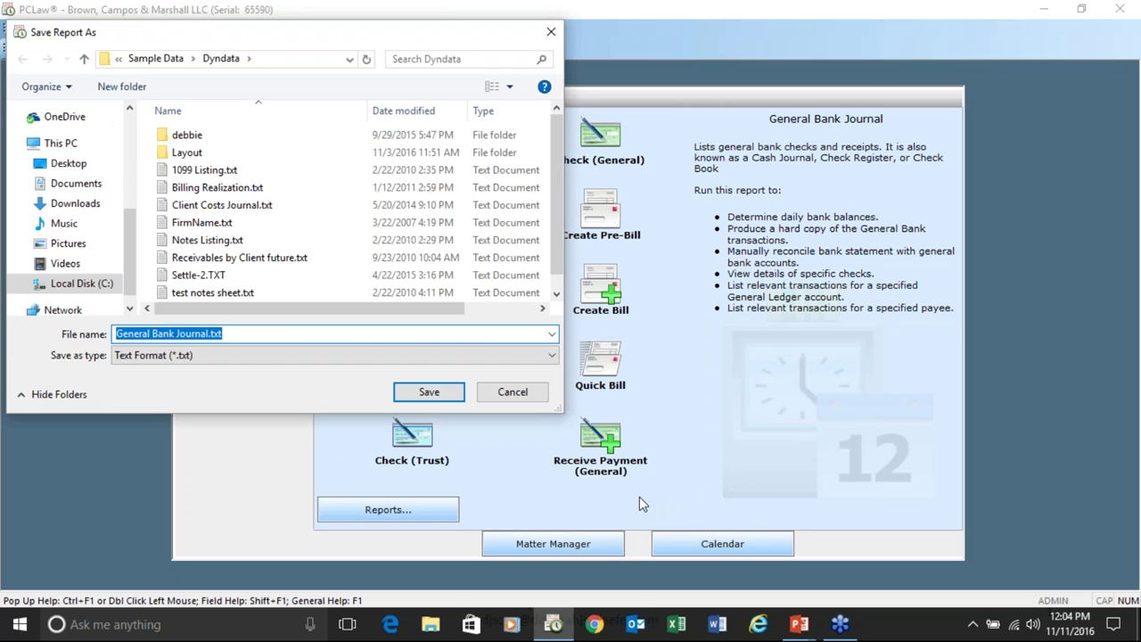
Review the file formats offered for saving the report, keep General Bank Journal.txt in text format and close the save dialog
left_click(515, 358)
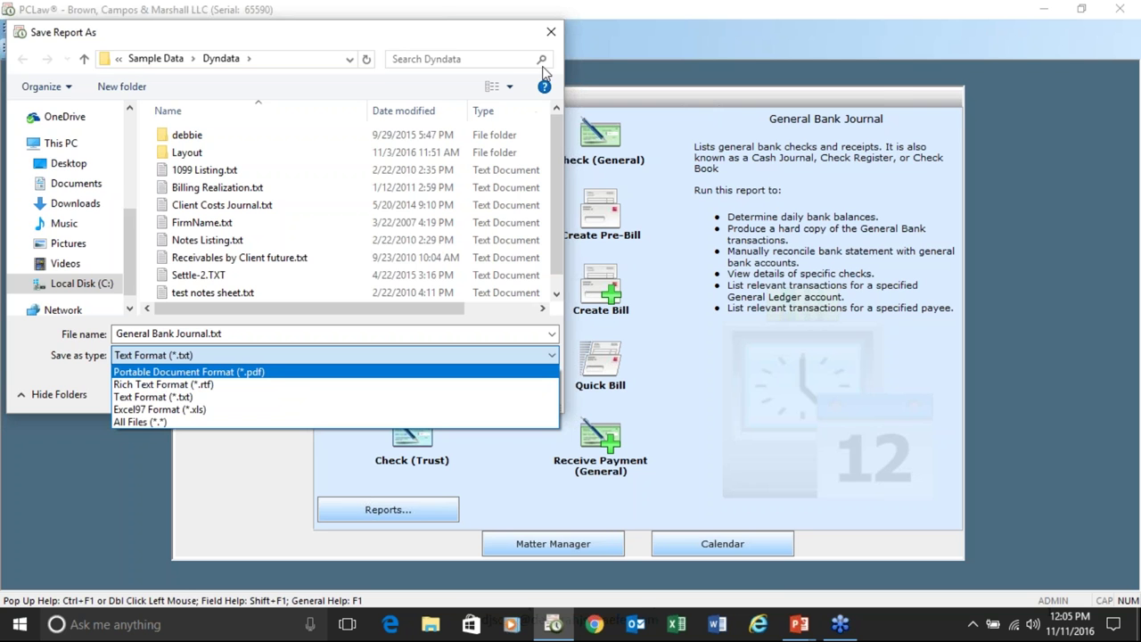
left_click(552, 36)
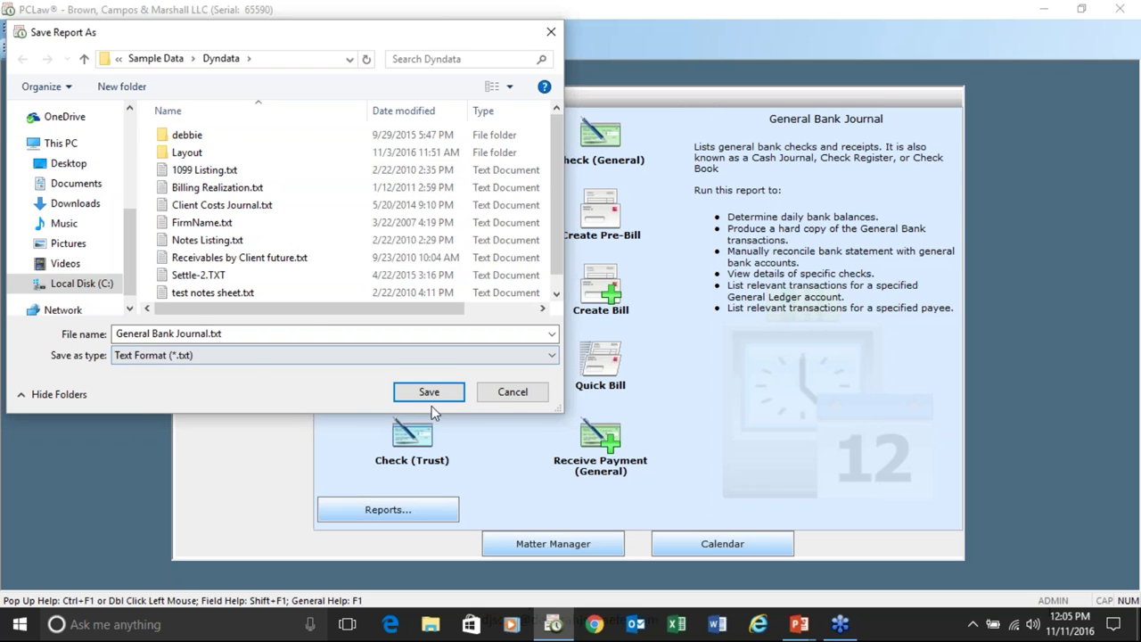
left_click(231, 336)
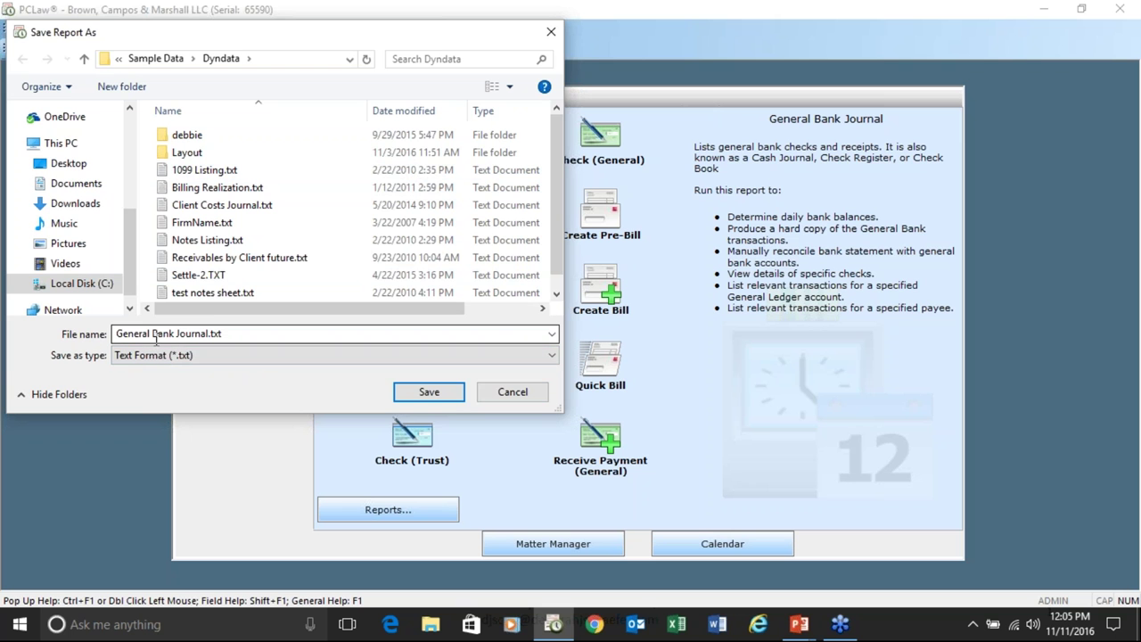
triple_click(211, 334)
left_click(210, 333)
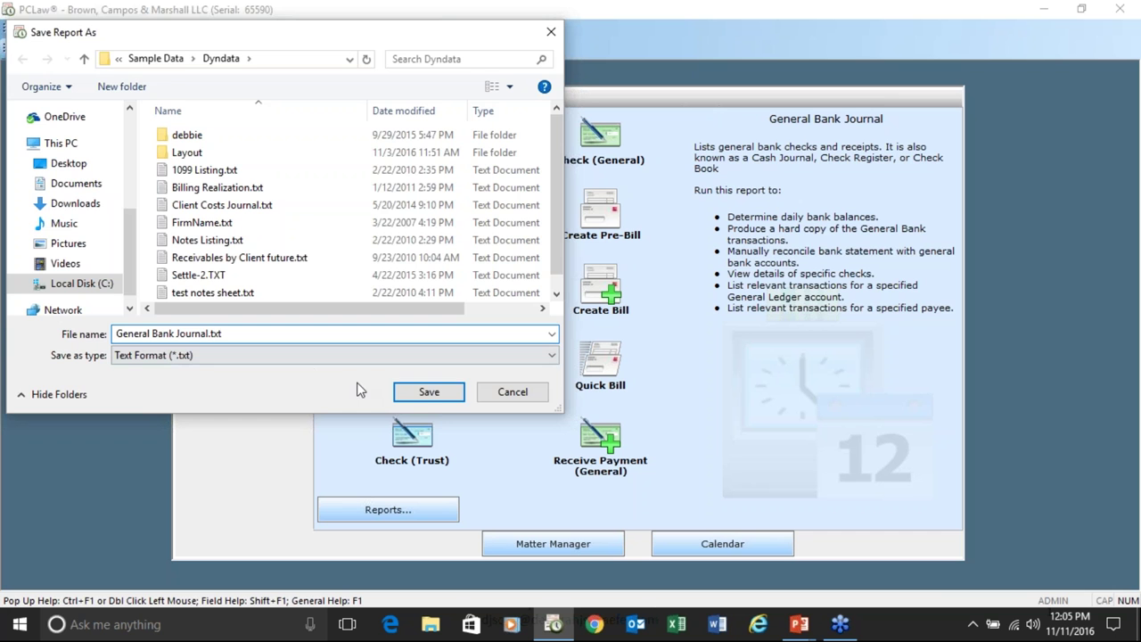
left_click(456, 394)
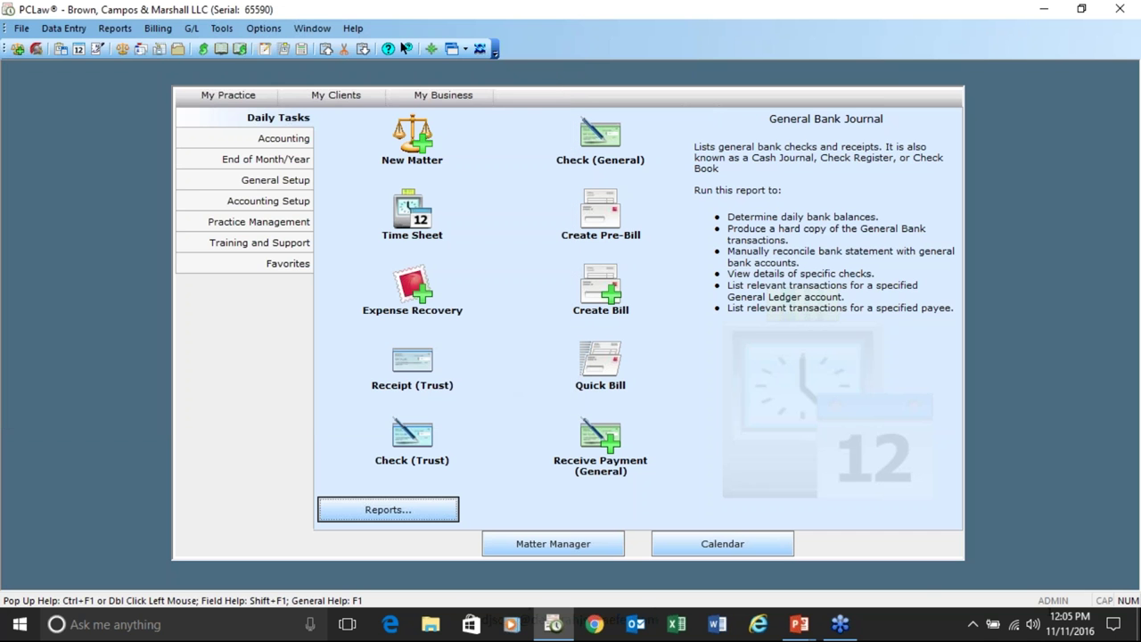
Open the General Bank Journal report settings again and make E-mail the only output
left_click(114, 27)
mouse_move(223, 52)
left_click(307, 47)
left_click(594, 291)
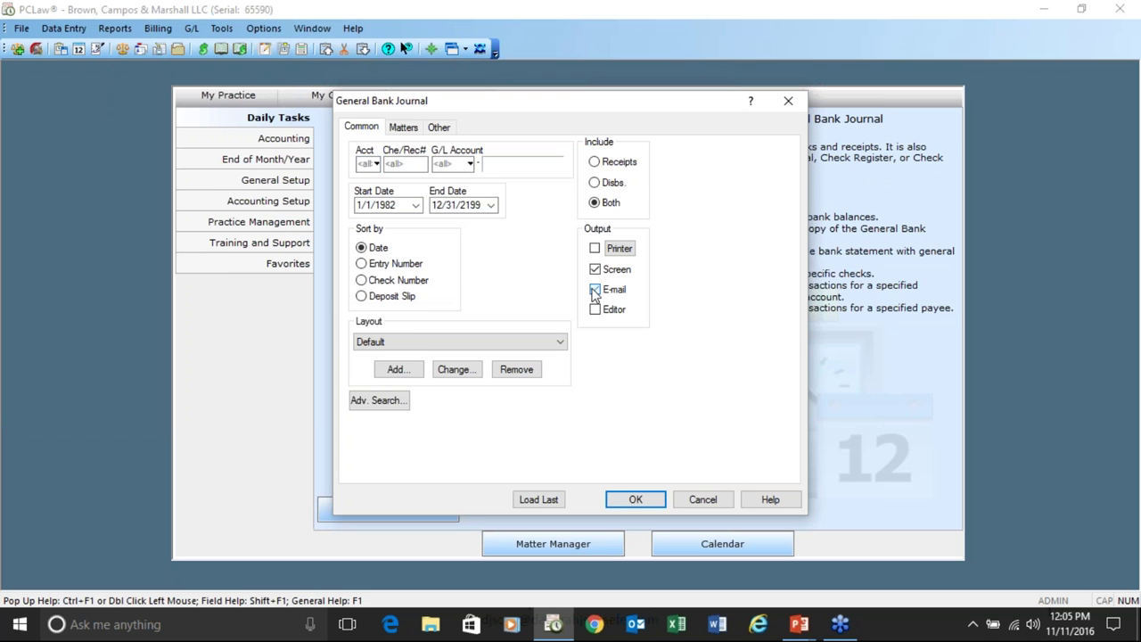
left_click(596, 270)
In the report's Default layout, remove the Manual Payment field and add the Deposit Slip Number field
left_click(464, 373)
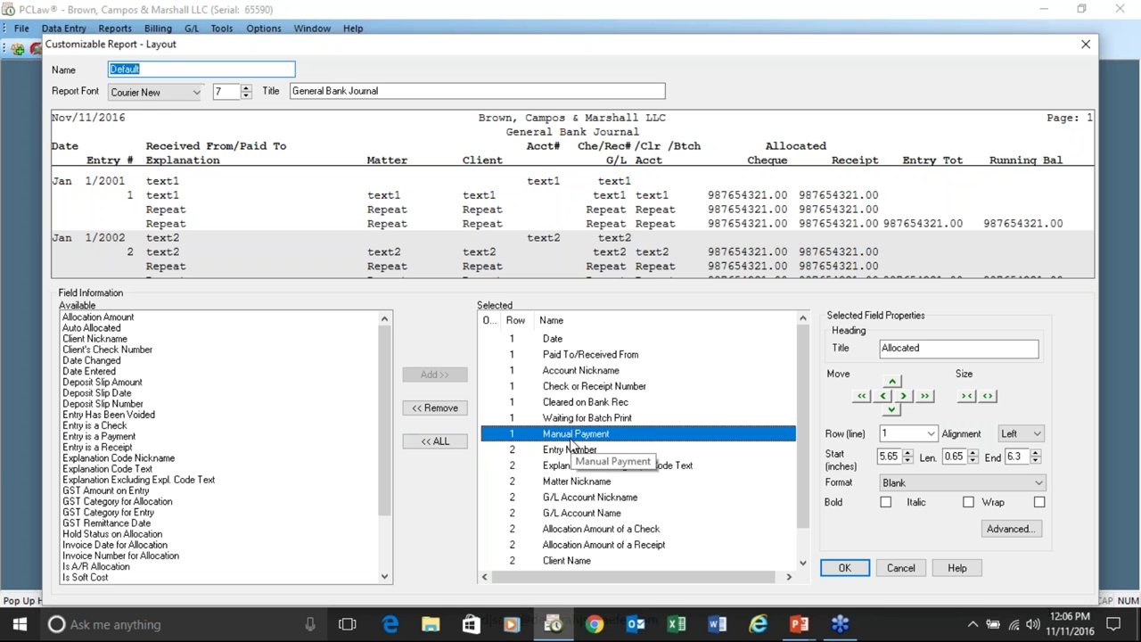
left_click(437, 441)
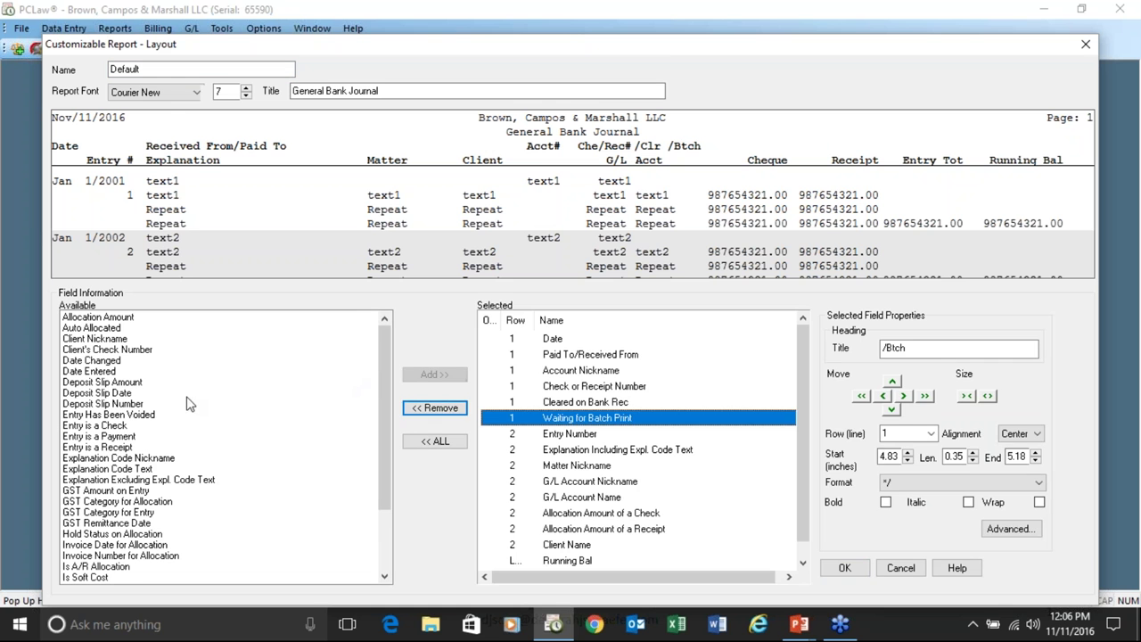
left_click(125, 394)
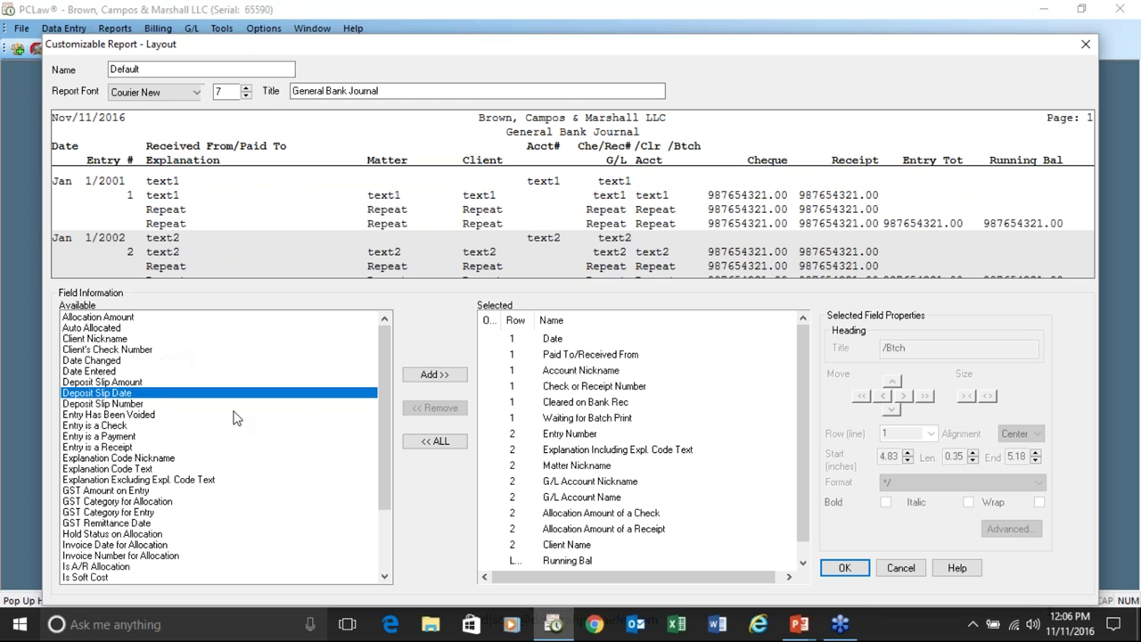
left_click(123, 414)
left_click(126, 406)
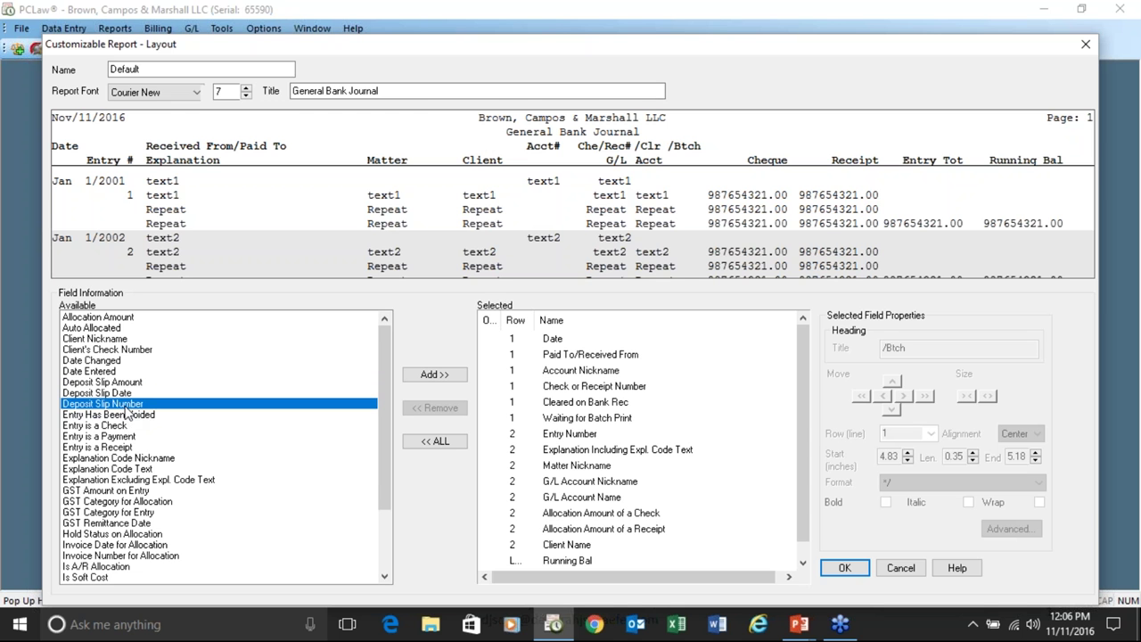
left_click(450, 374)
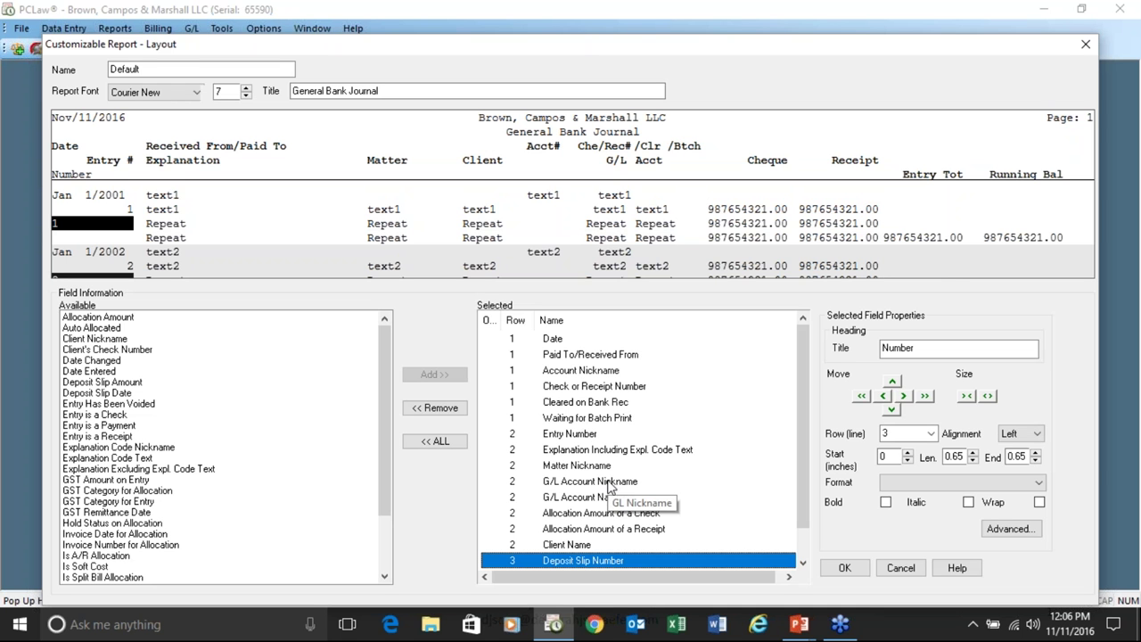
Name the edited layout Default Dep slip, look over its font and title settings, and discard the layout changes
left_click(170, 69)
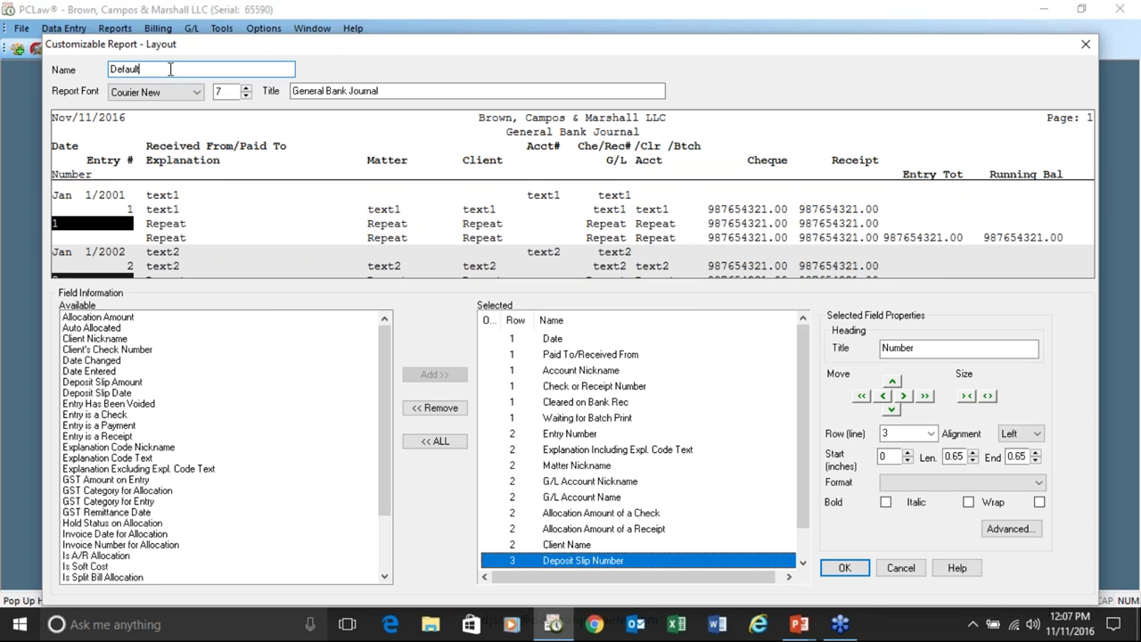
type("Dep slip")
left_click(223, 93)
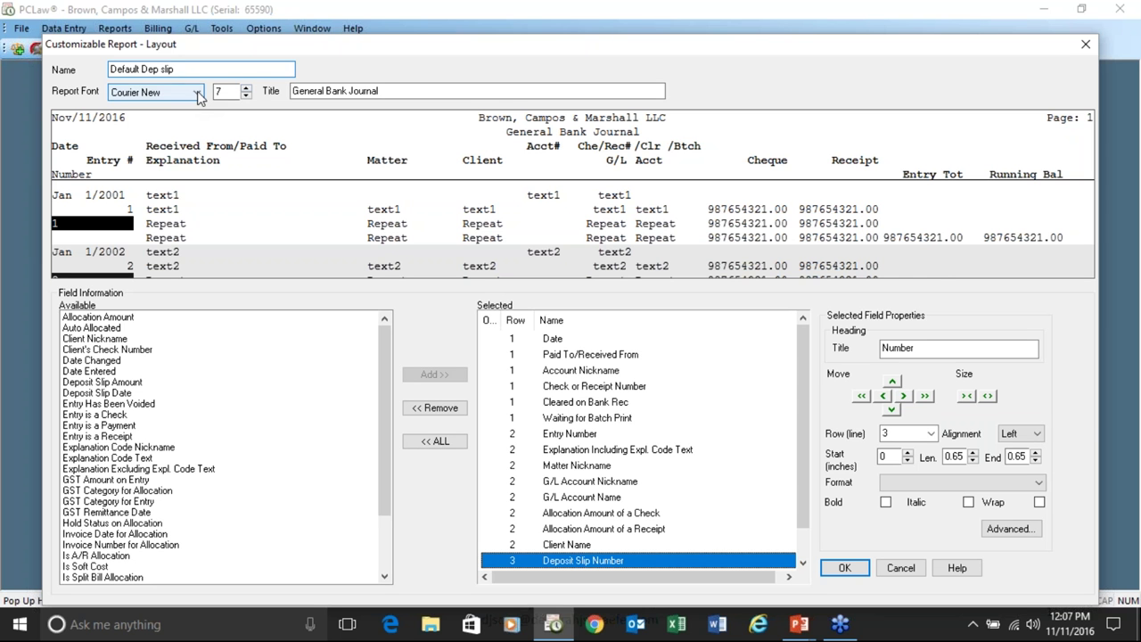
left_click(385, 91)
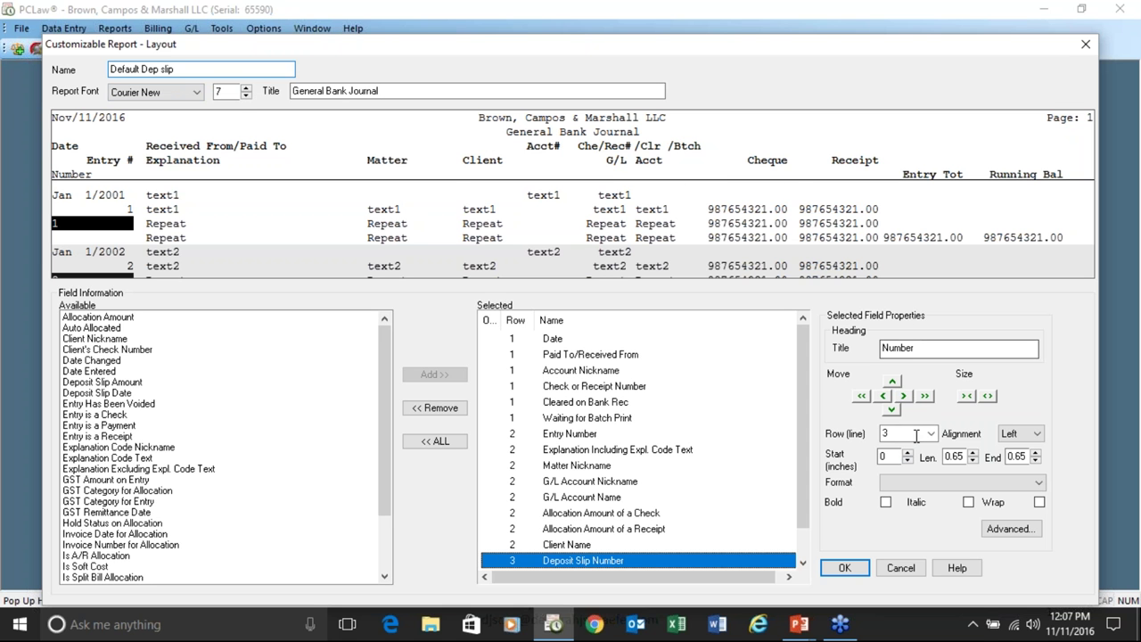
left_click(901, 570)
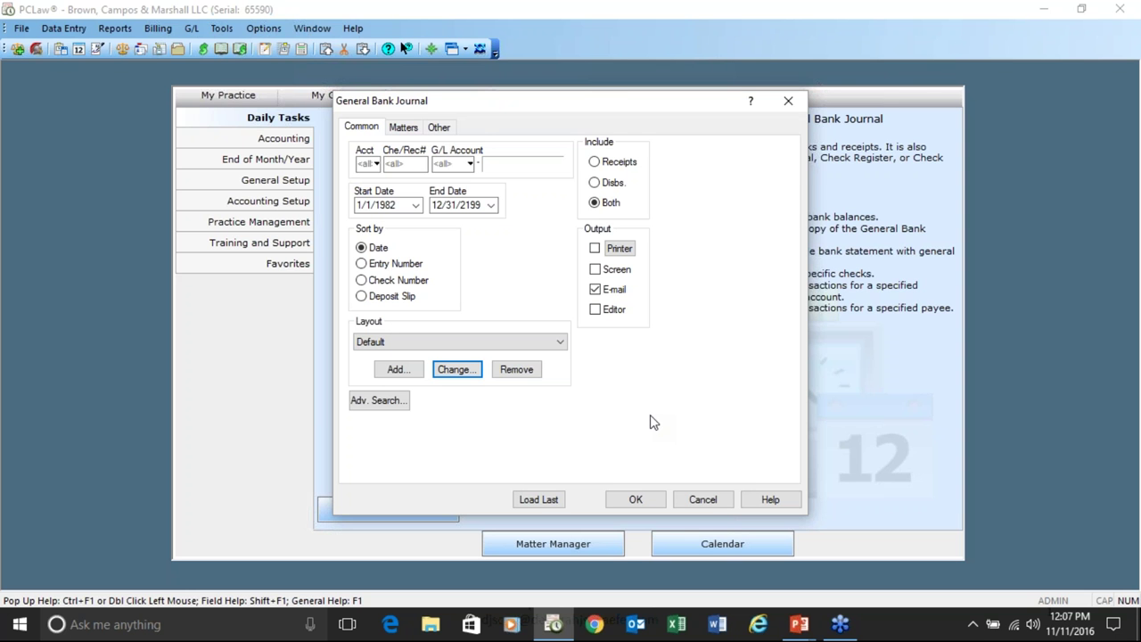
Try limiting the report to selected matters by marking two of them, and cancel the matter selection
left_click(405, 130)
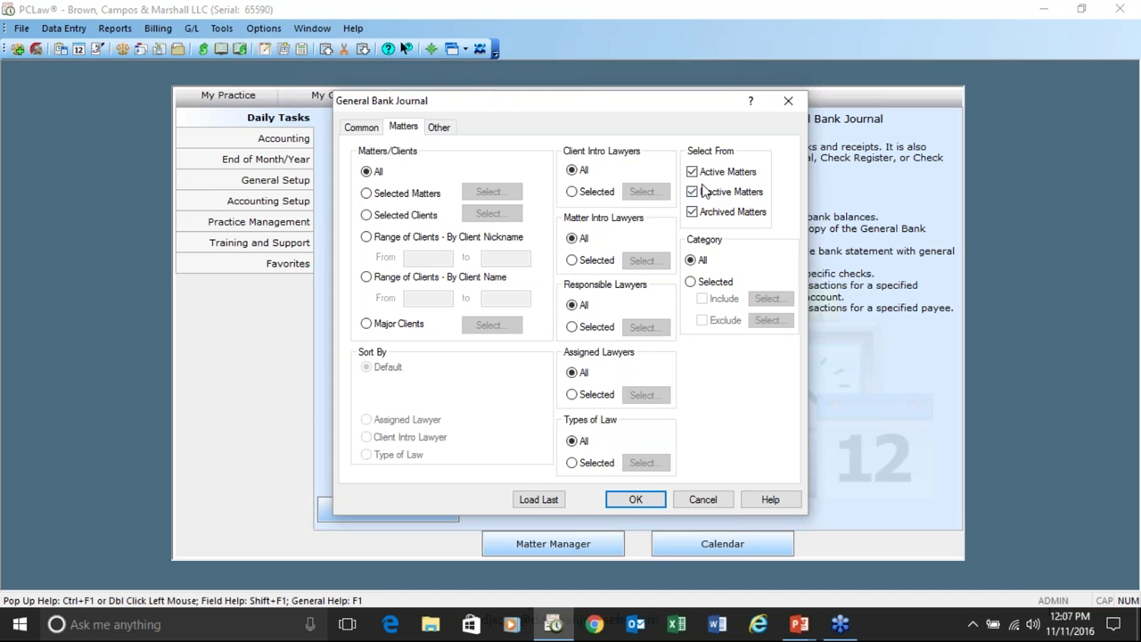
left_click(371, 197)
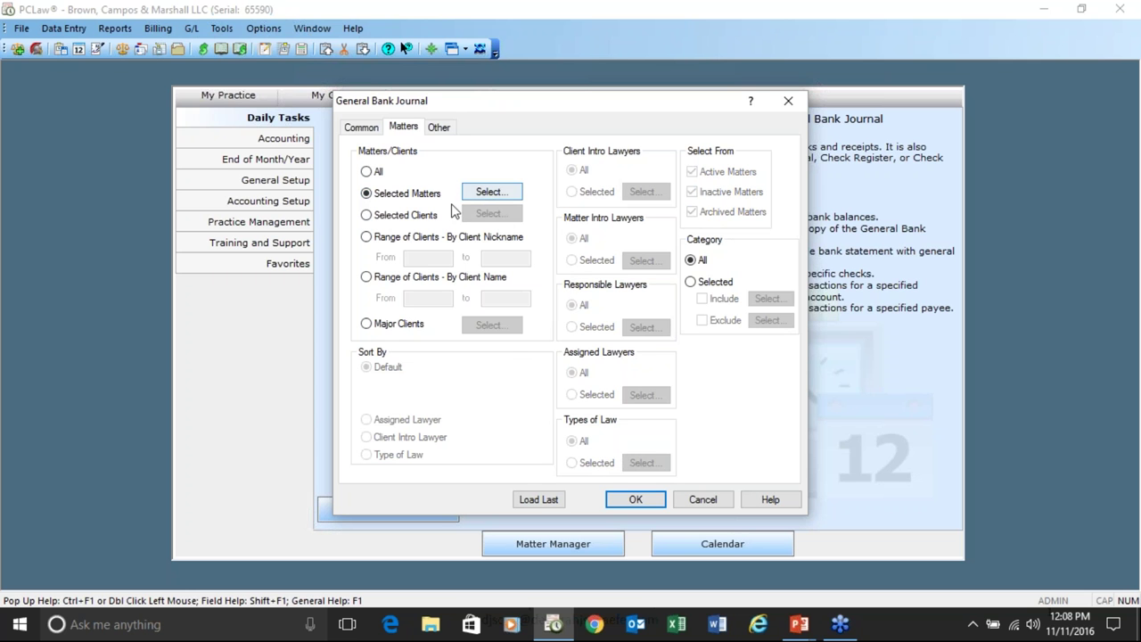
left_click(489, 191)
left_click(365, 270)
left_click(373, 329)
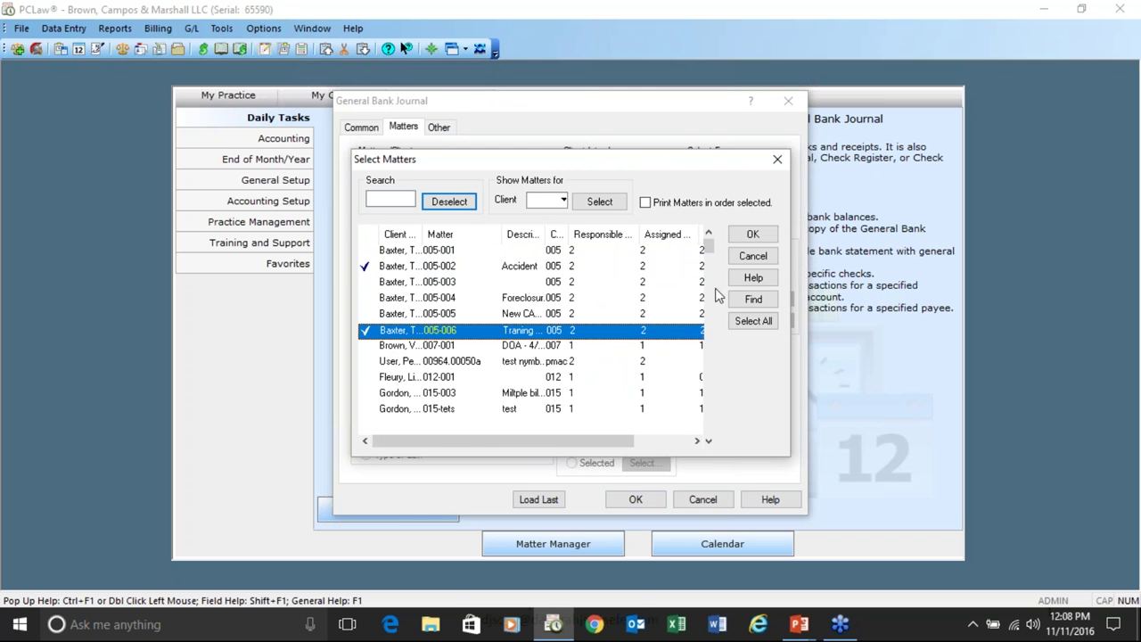
left_click(753, 258)
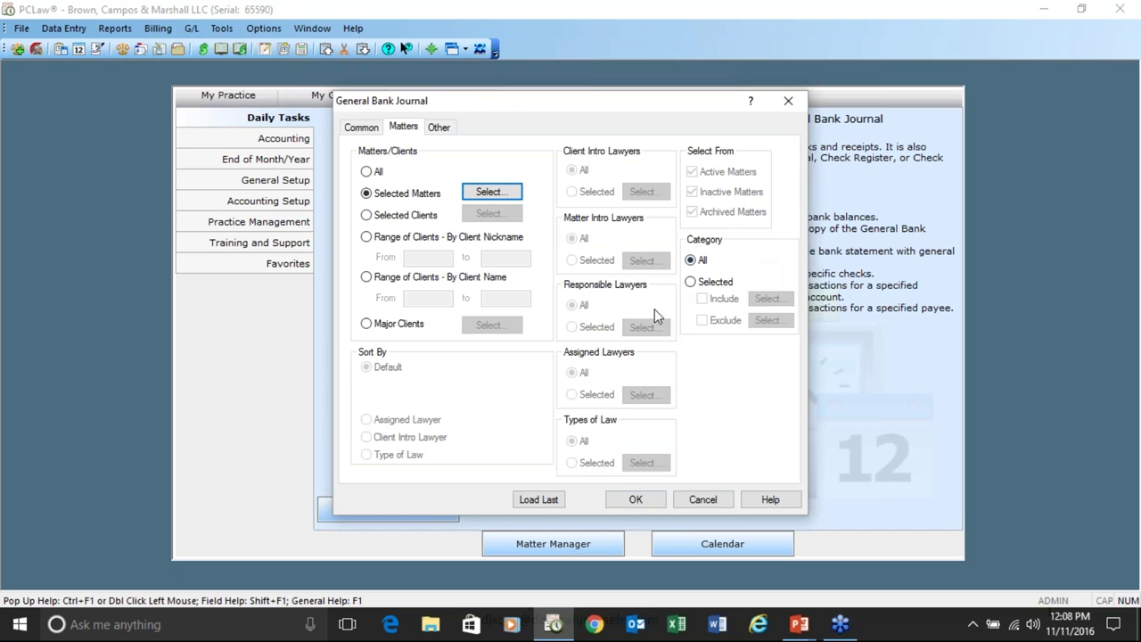
Filter the journal's Received From/Paid To as CLient, run the report for e-mail and cancel the attachment format choice
left_click(438, 130)
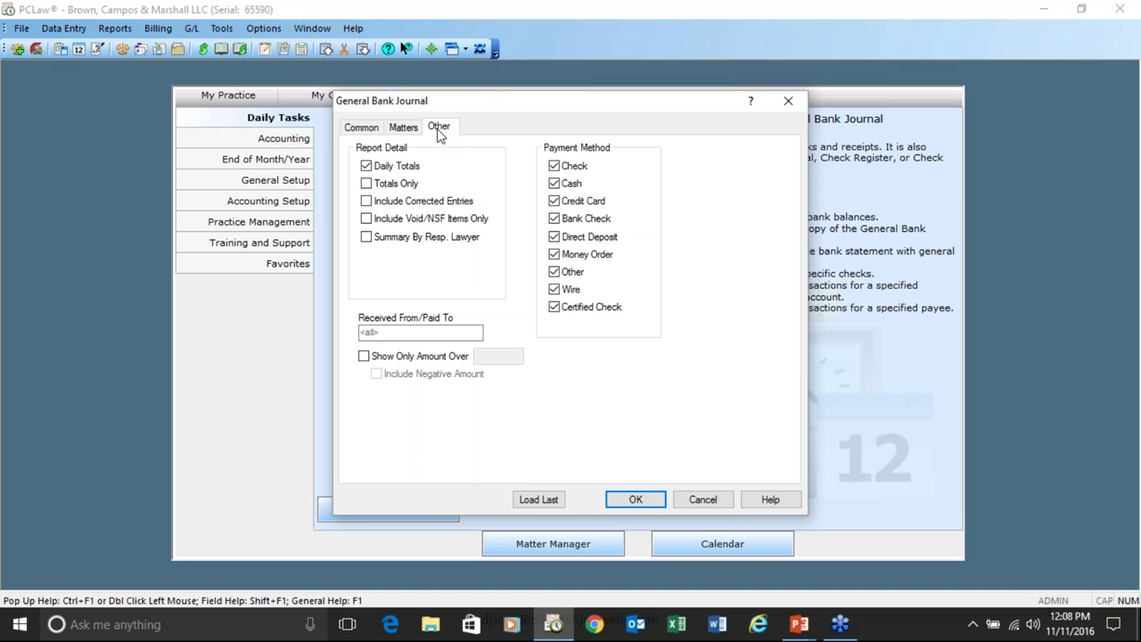
left_click(378, 331)
type("Dad")
key("BackSpace")
key("BackSpace")
key("BackSpace")
type("CLient")
left_click(634, 497)
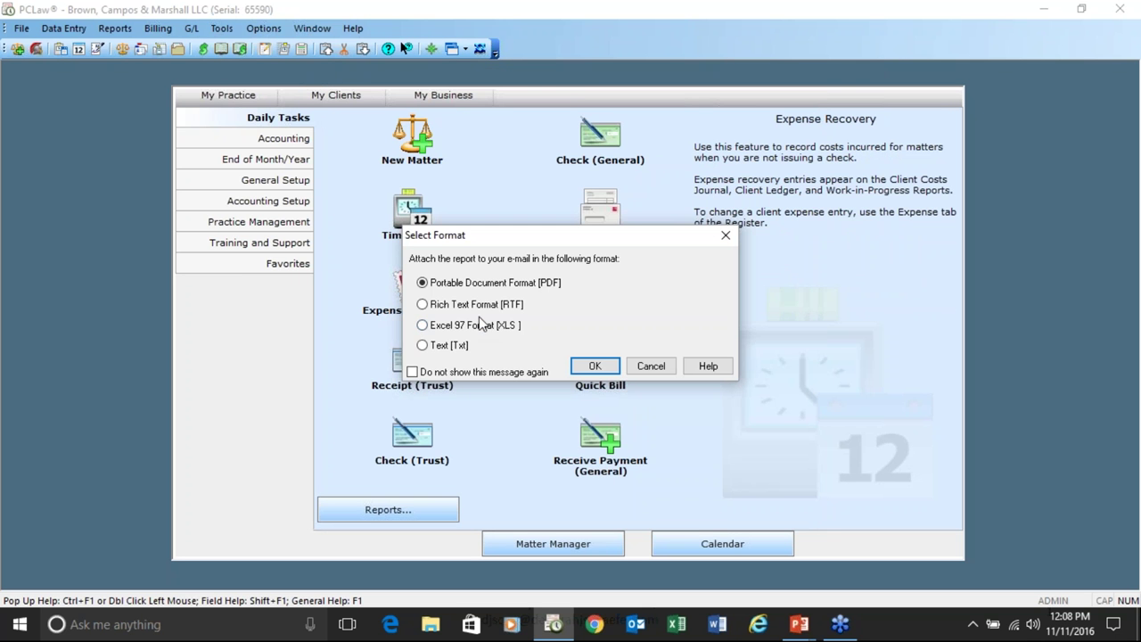
left_click(653, 367)
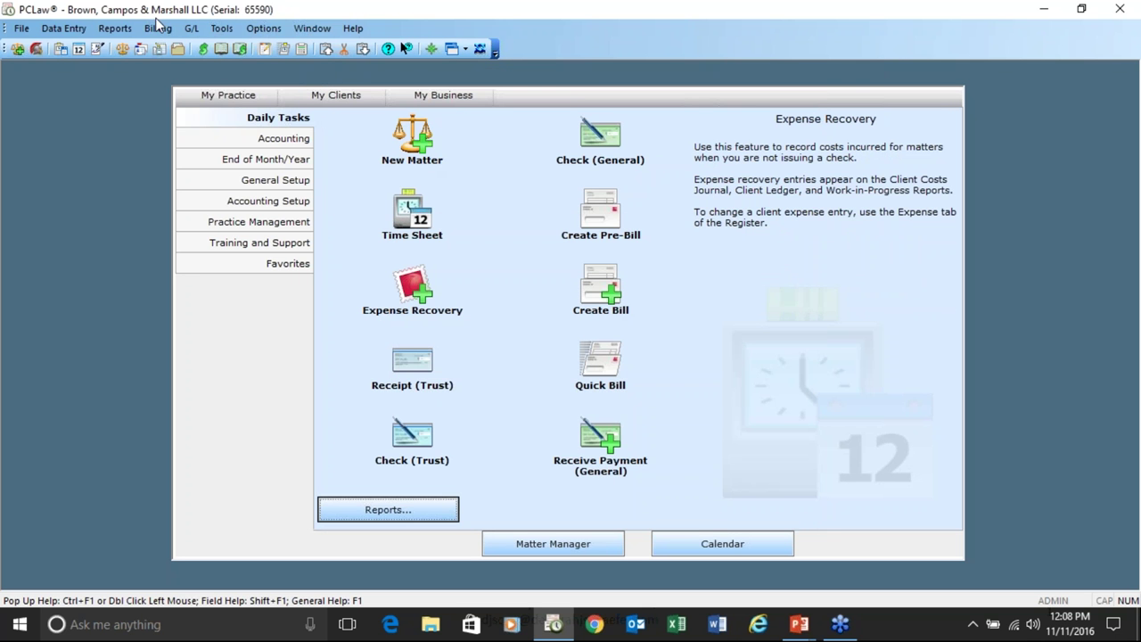
Reopen the General Bank Journal report settings and load the last used selections
left_click(115, 27)
key("Escape")
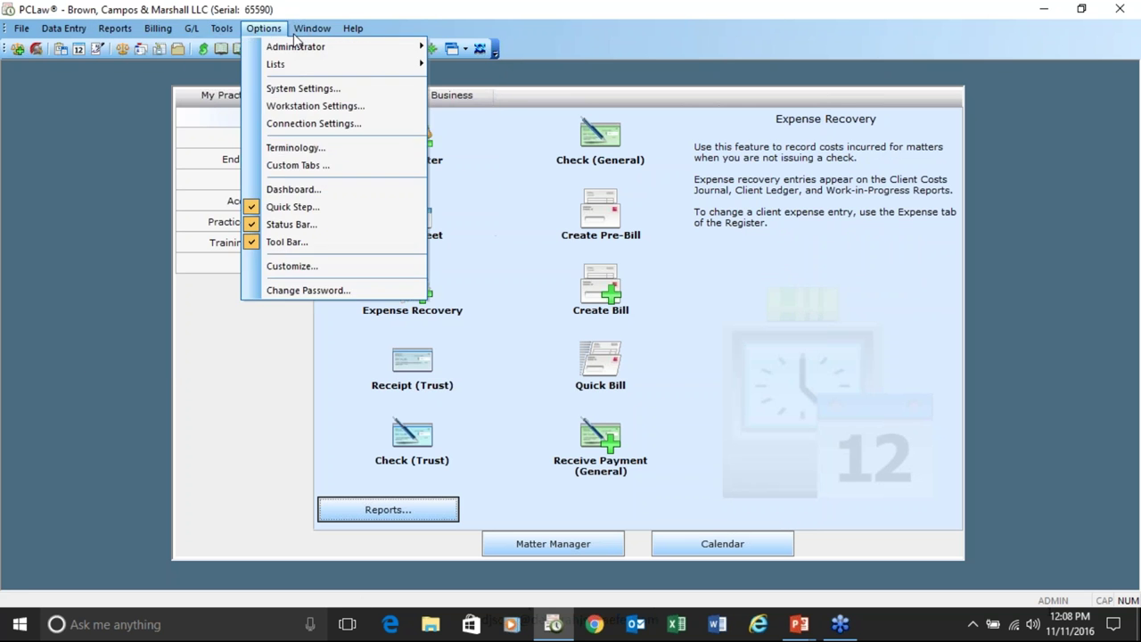
mouse_move(115, 28)
mouse_move(125, 53)
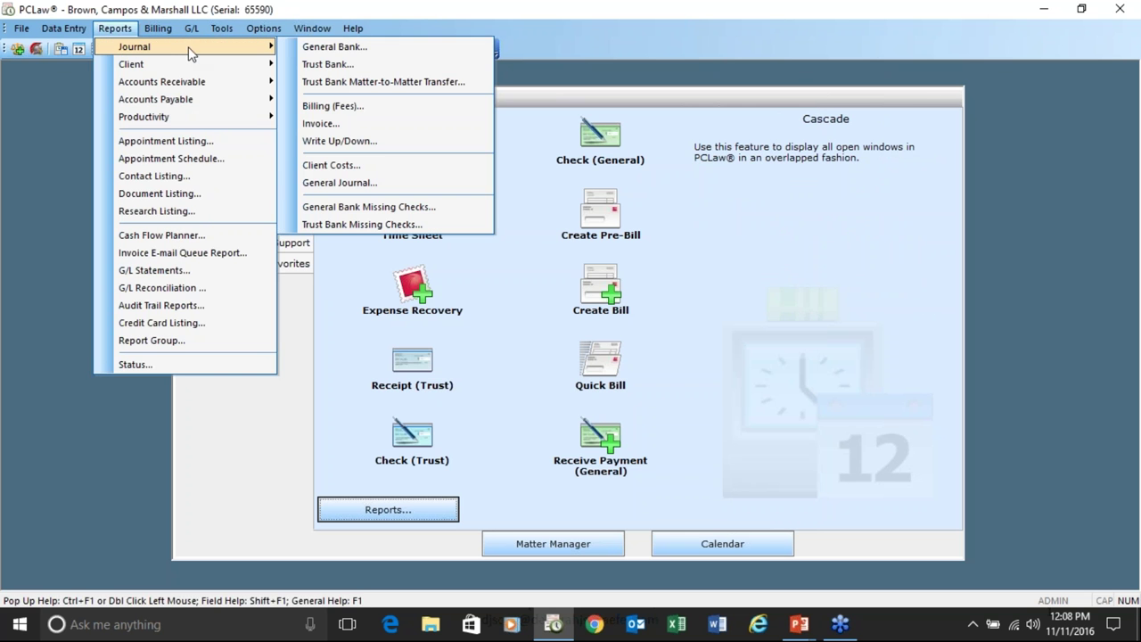
left_click(315, 50)
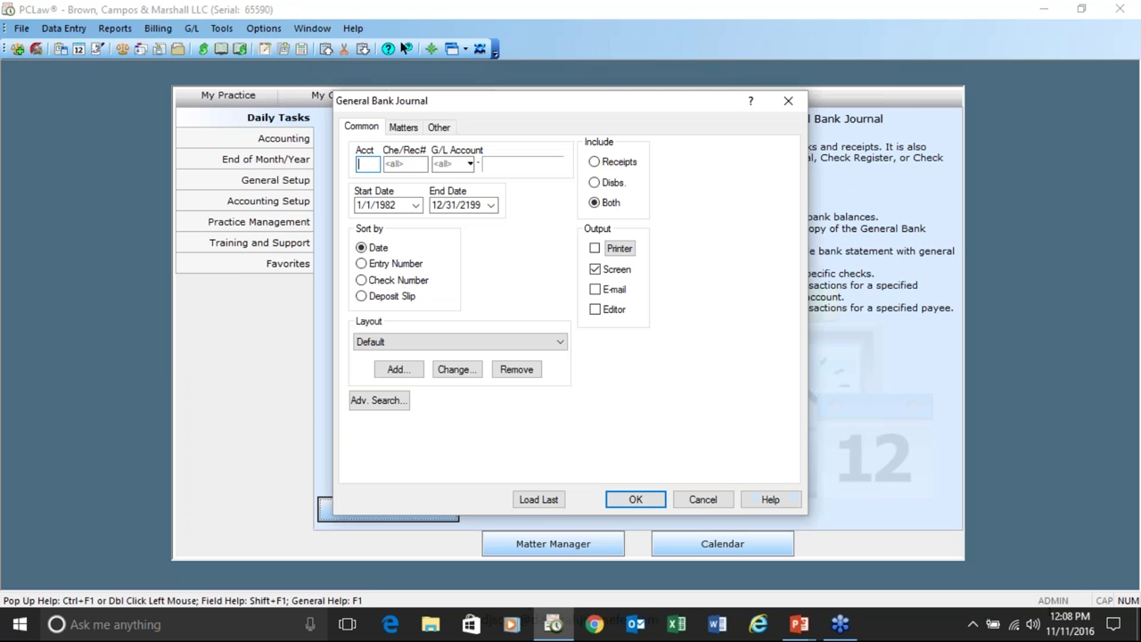
left_click(538, 501)
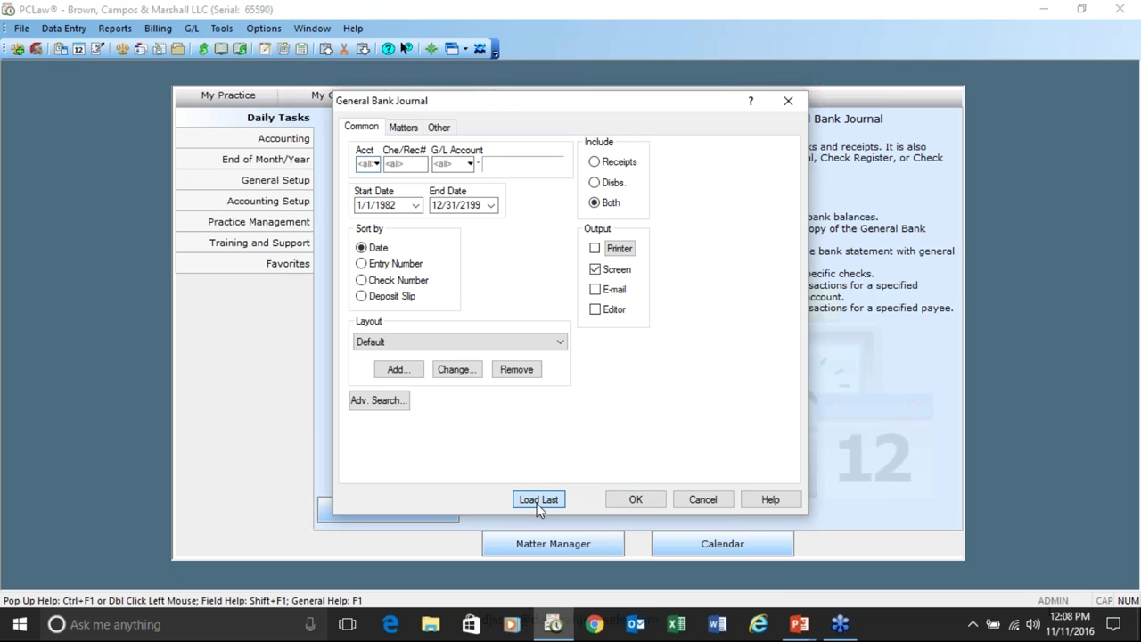
Make Screen the report's output, check the restored Received From/Paid To filter and run the General Bank Journal
left_click(594, 269)
left_click(596, 290)
left_click(594, 269)
left_click(445, 128)
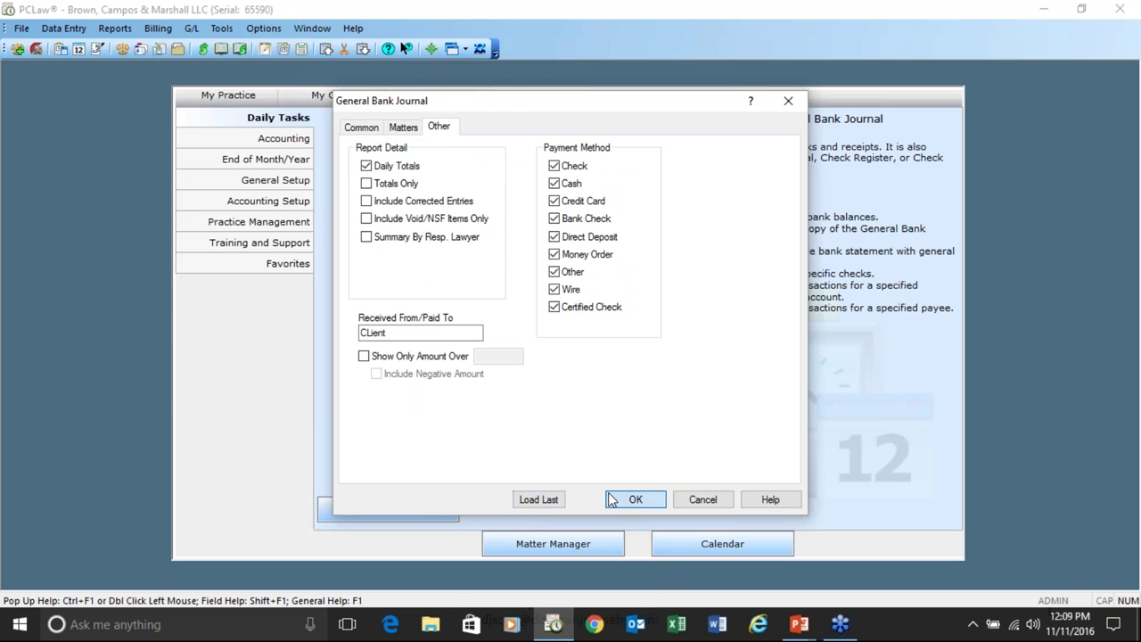
key("Return")
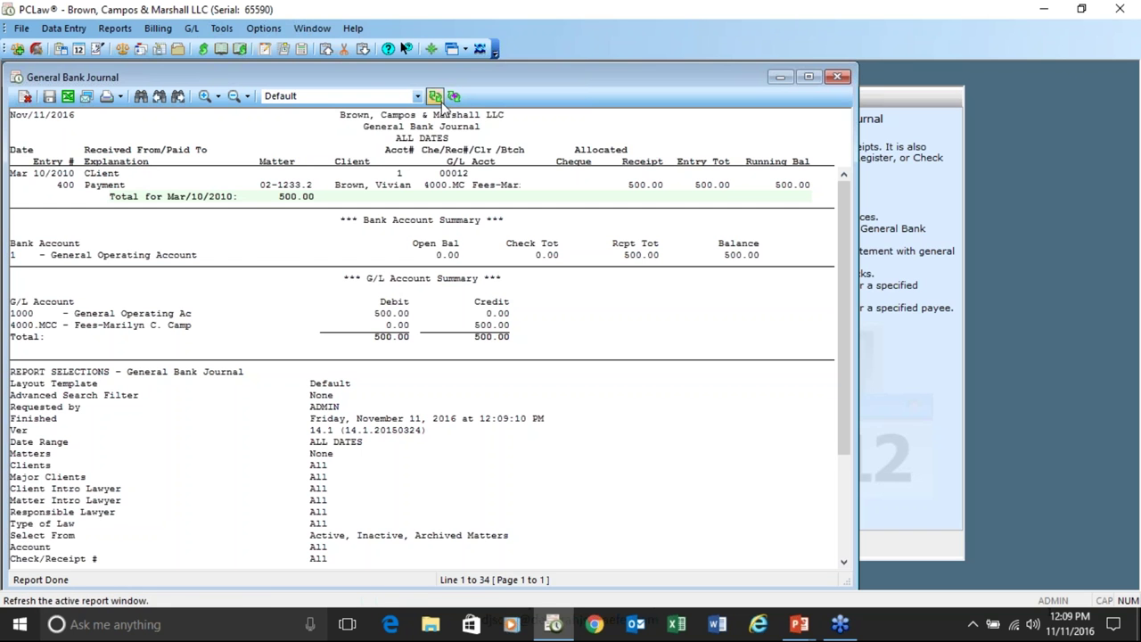
left_click(50, 98)
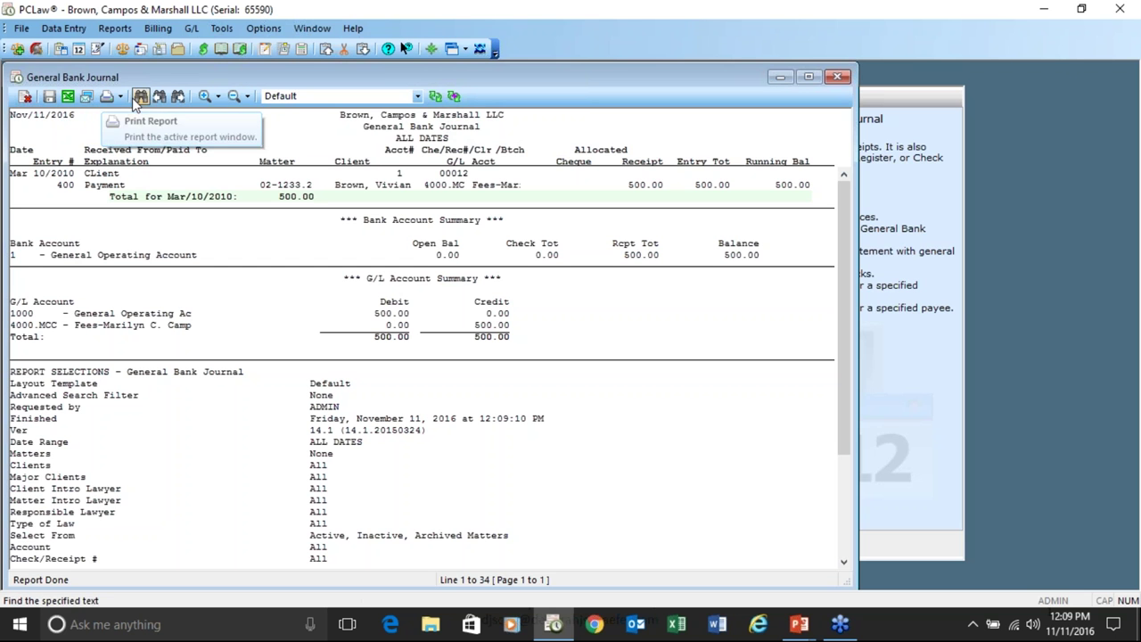
Open the text search for the General Bank Journal, dismiss it and enlarge the report view
left_click(138, 96)
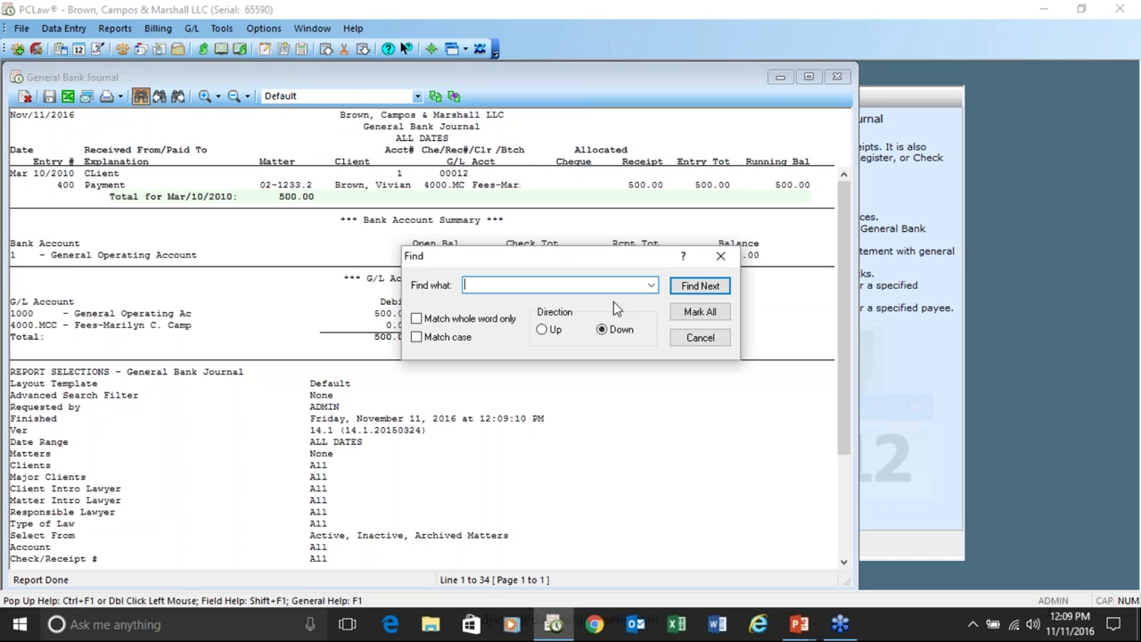
left_click(700, 337)
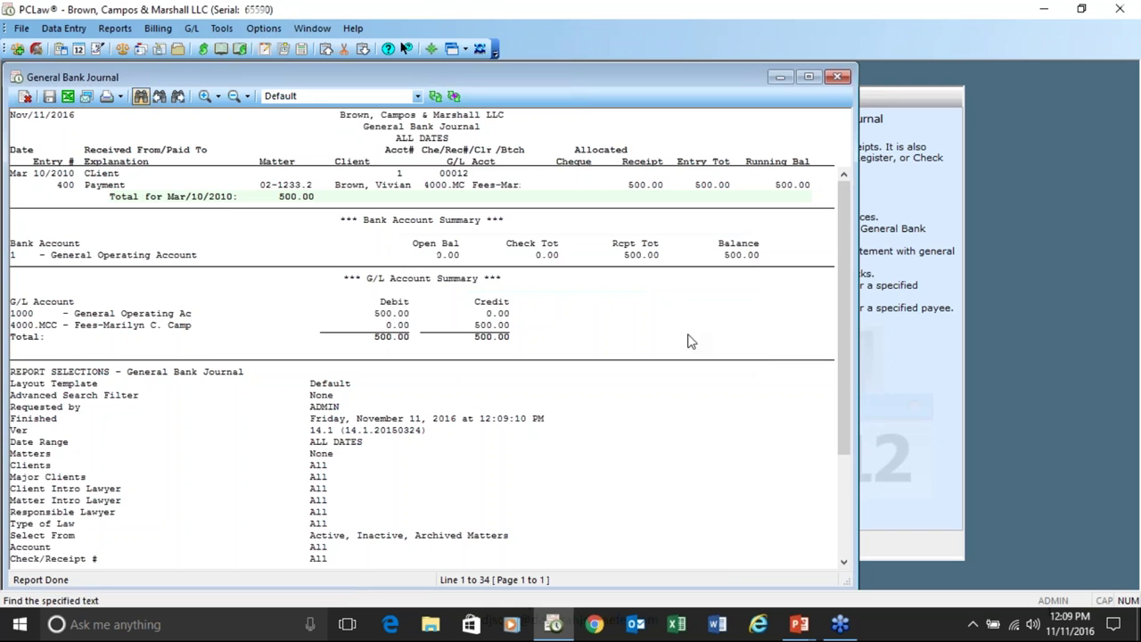
left_click(205, 97)
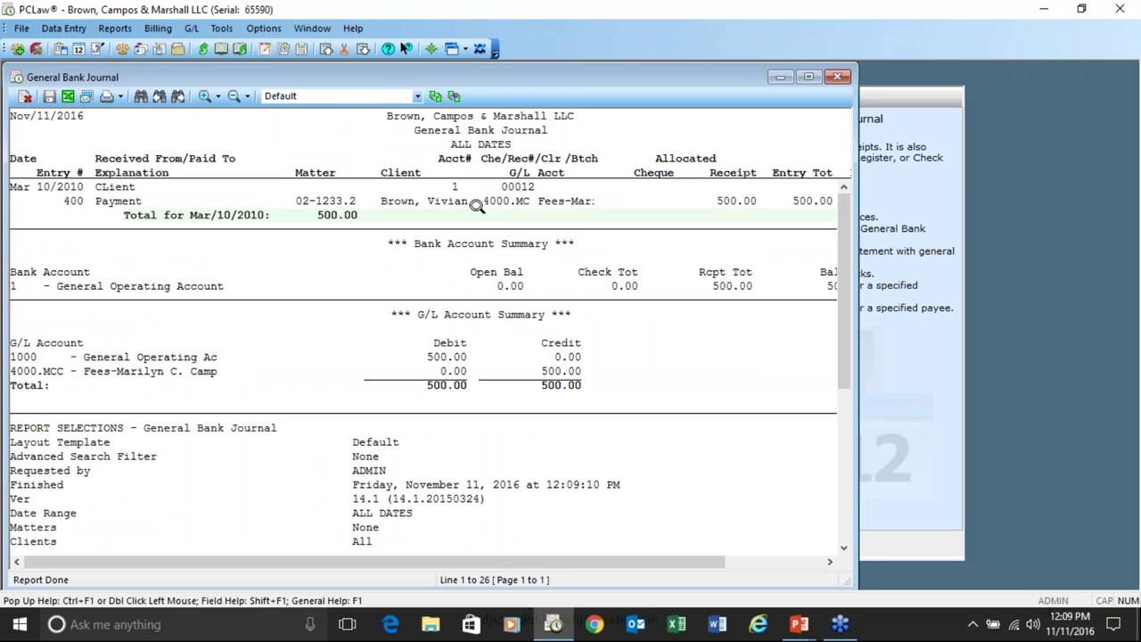
Reopen the displayed report's settings for a reload, clear the Received From/Paid To filter and return to the common settings
left_click(454, 99)
left_click(454, 98)
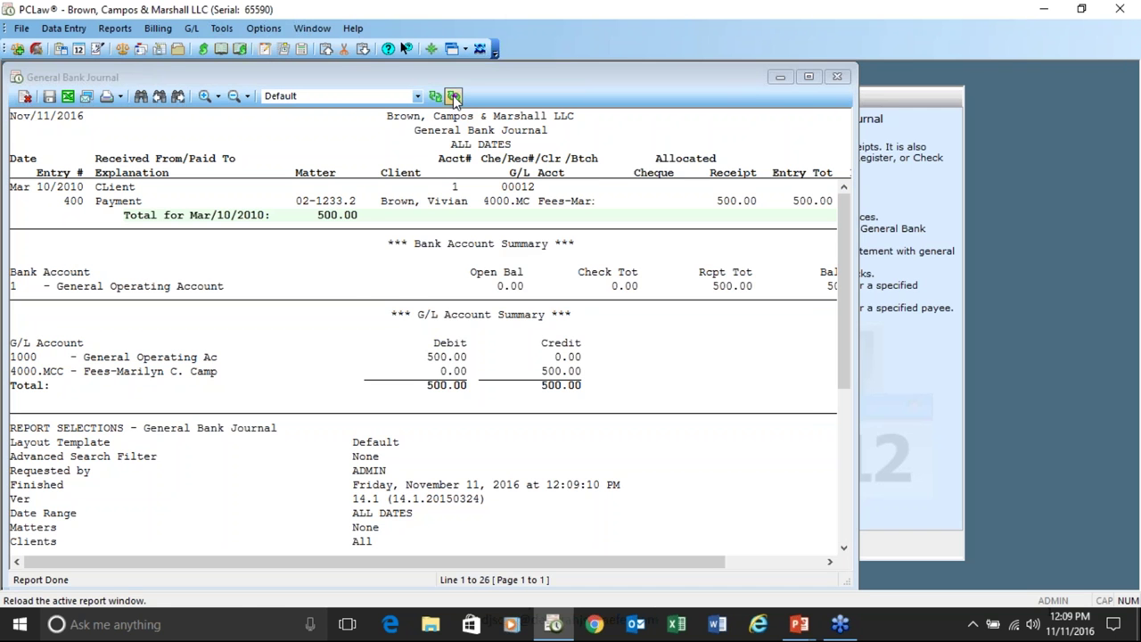
left_click(450, 128)
double_click(402, 332)
key("Delete")
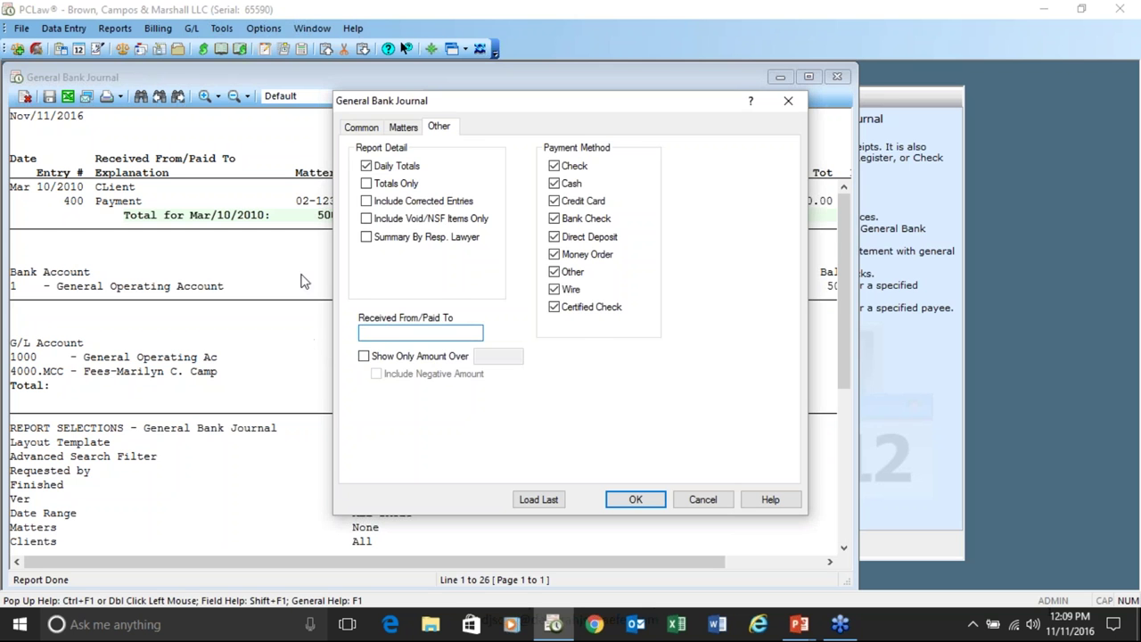
left_click(362, 127)
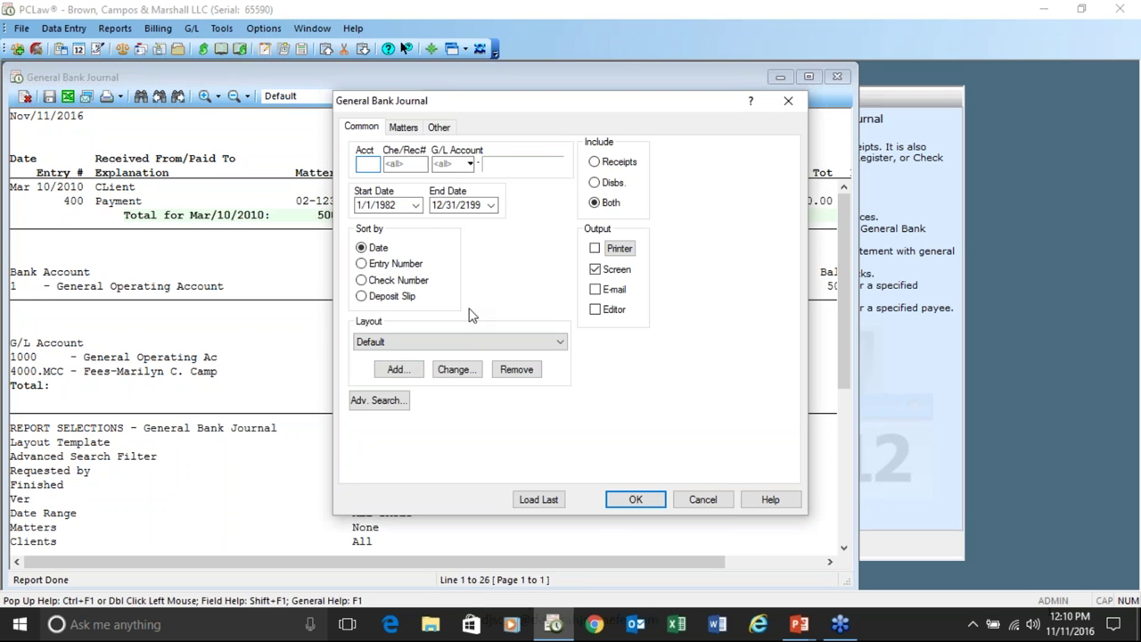
Add an advanced search condition where Cleared on Bank Rec Is Equal To 0
left_click(380, 400)
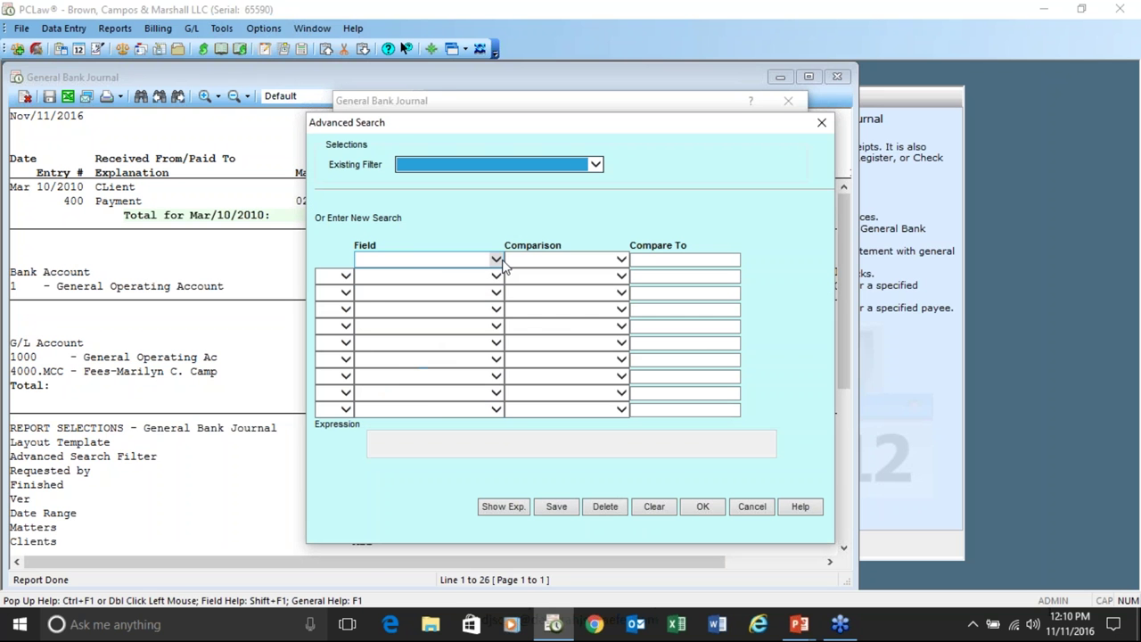
left_click(502, 261)
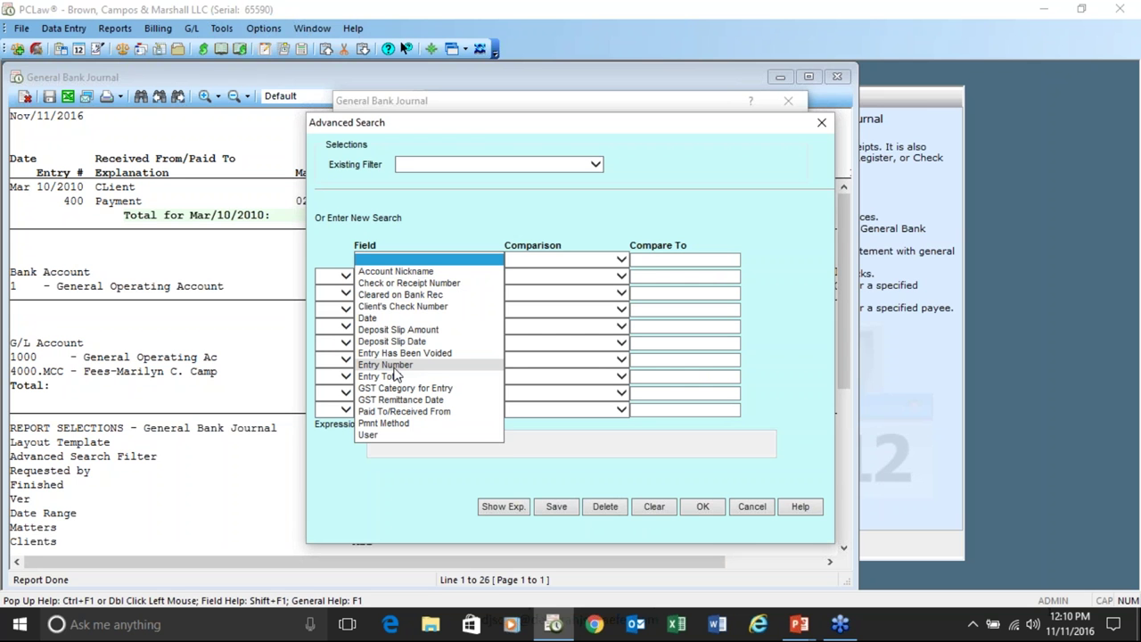
left_click(392, 295)
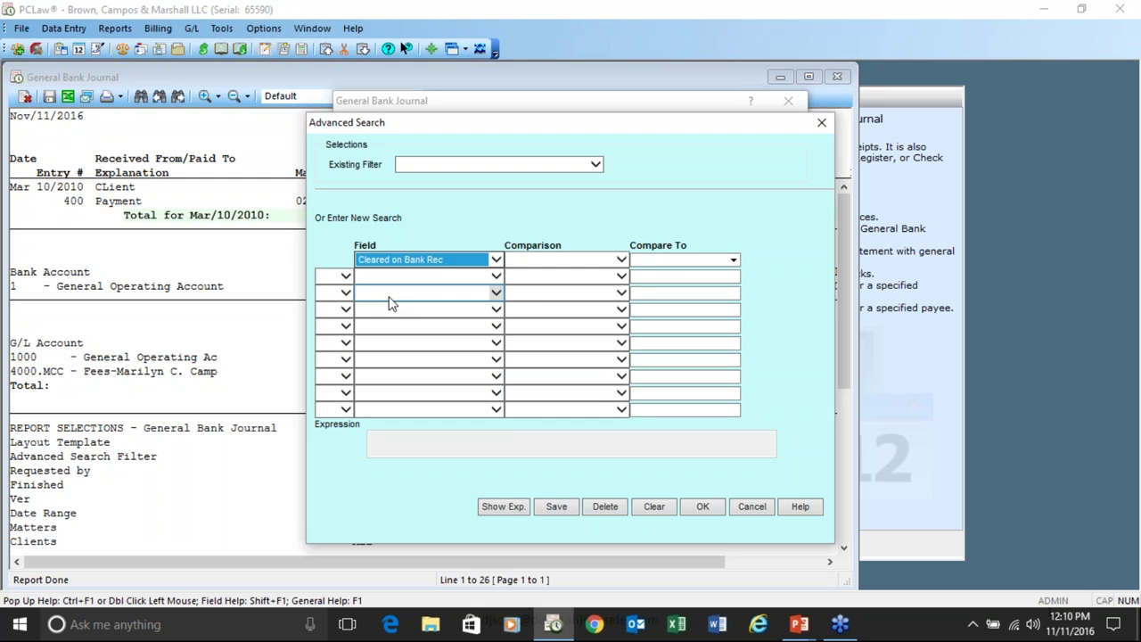
left_click(623, 260)
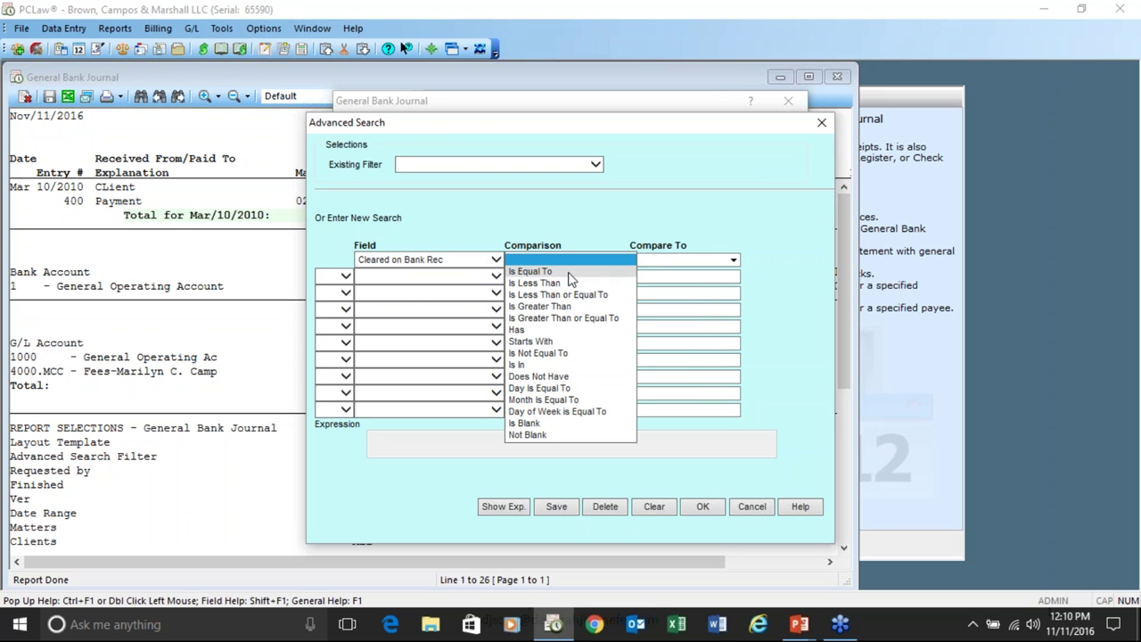
left_click(575, 271)
left_click(657, 265)
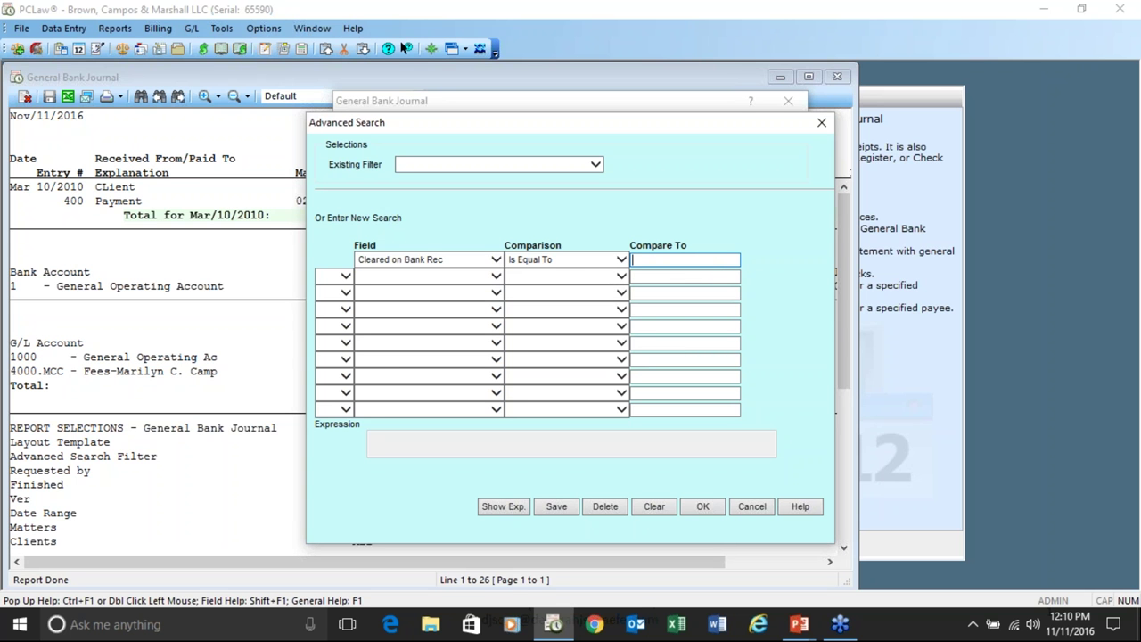
type("0")
Review the existing filters, start saving the search as a named filter but cancel the naming, and accept the advanced search
left_click(595, 165)
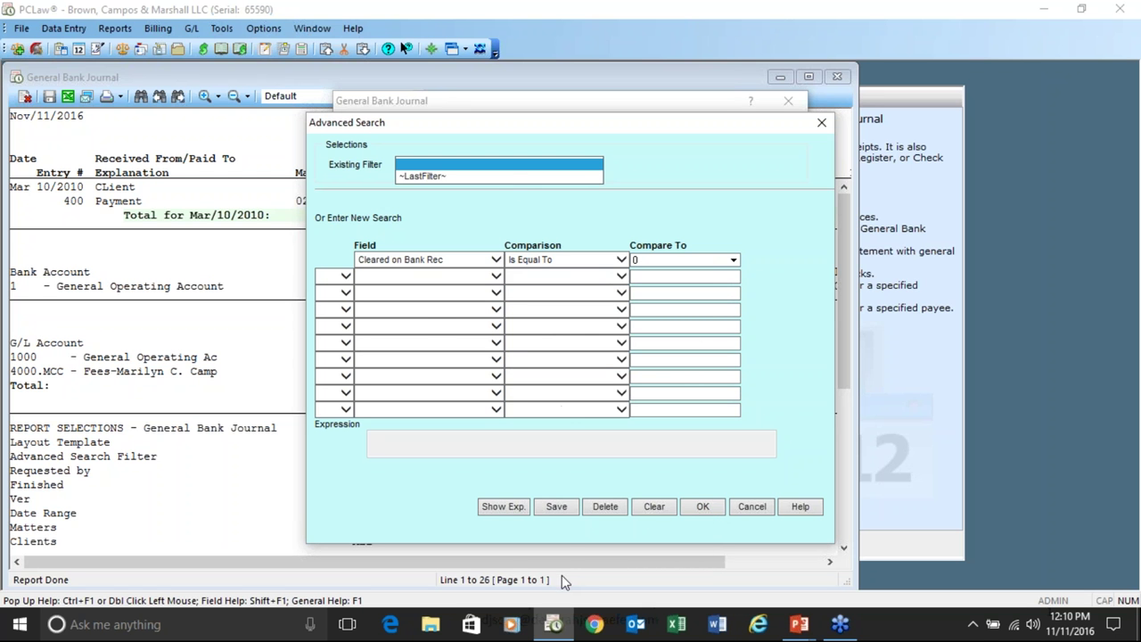
left_click(554, 506)
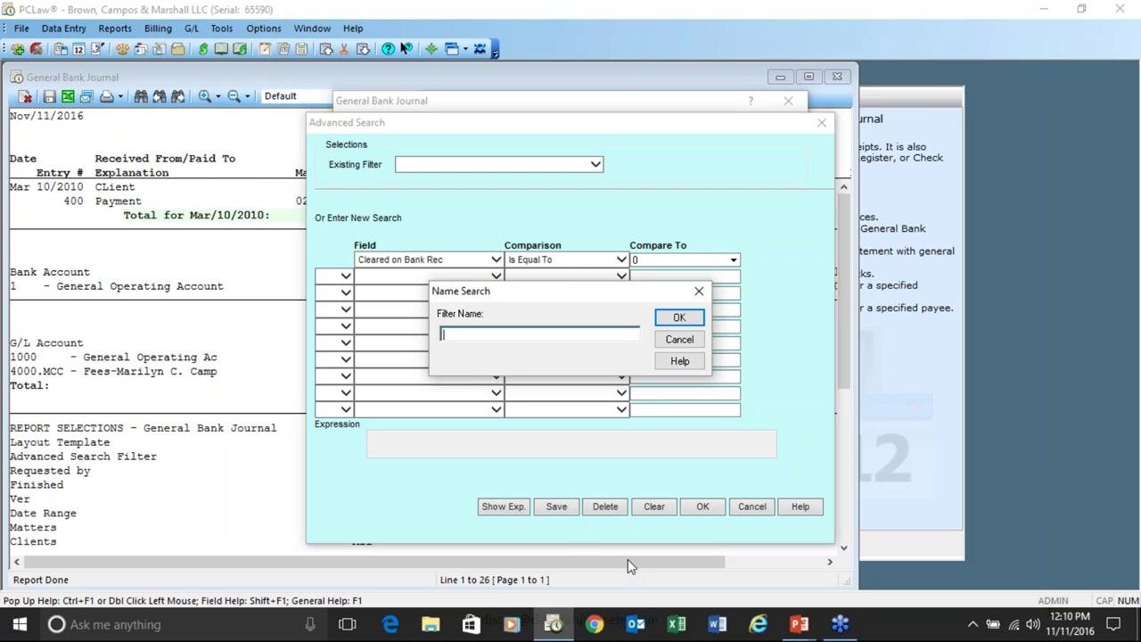
left_click(683, 342)
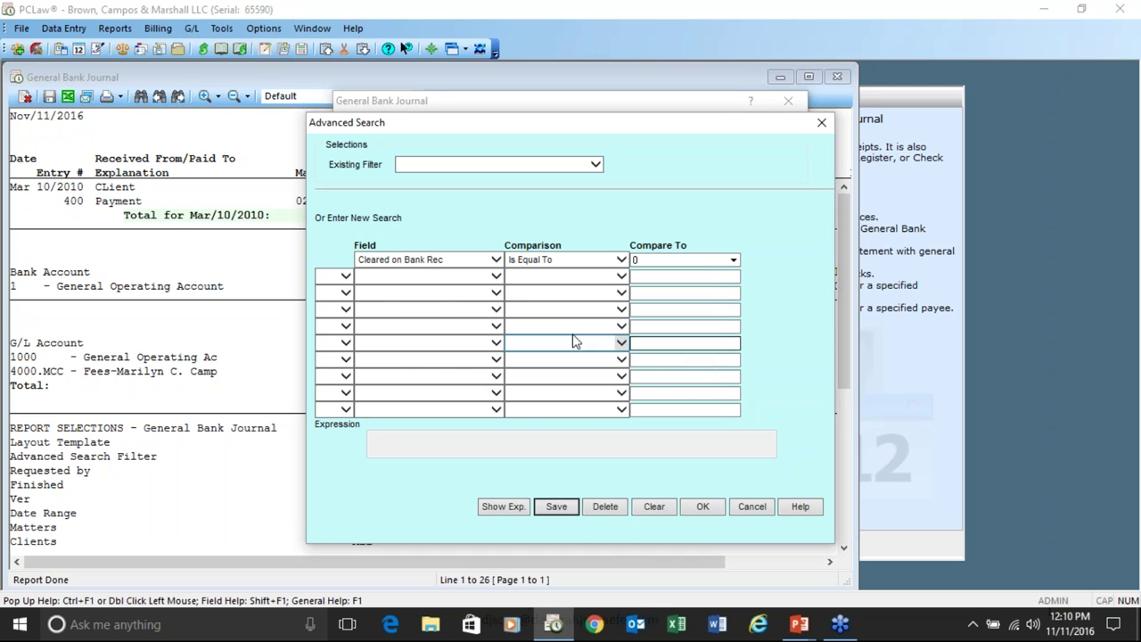
left_click(496, 259)
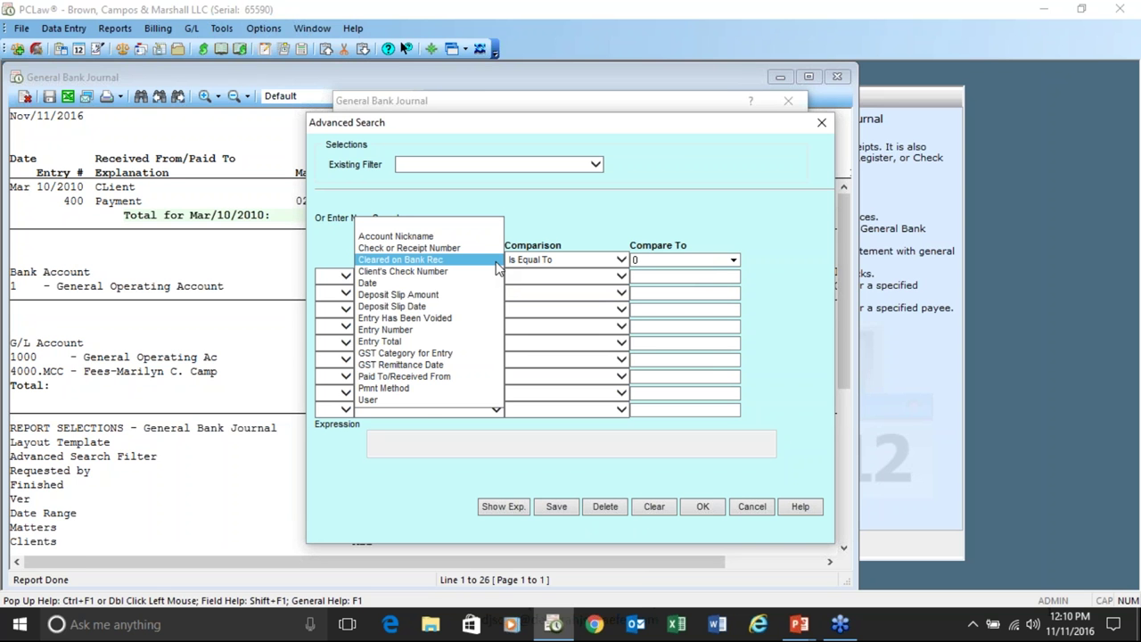
left_click(796, 361)
left_click(700, 506)
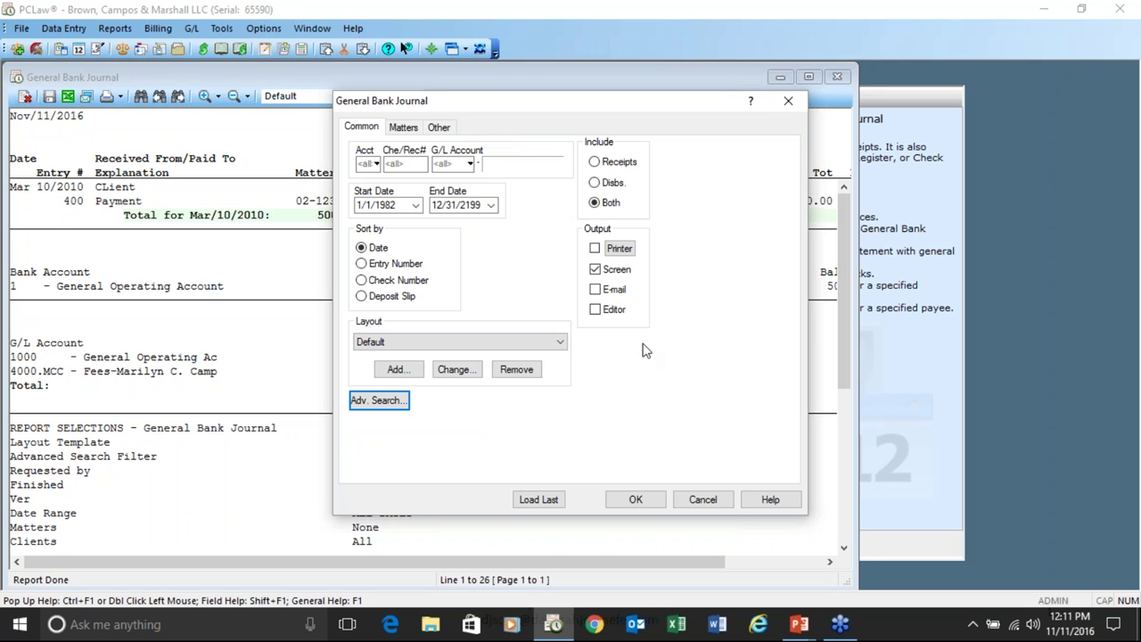
Cancel the settings and close the General Bank Journal, and open the Lawyer WIP, Billing and Collection Summary productivity report
left_click(703, 501)
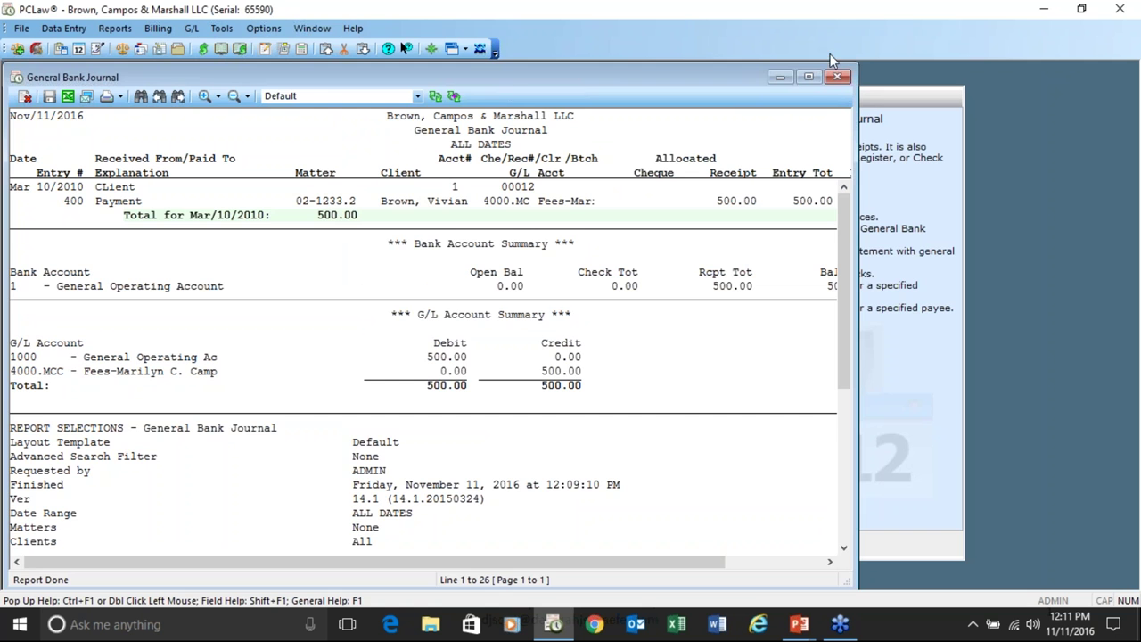
left_click(837, 78)
left_click(115, 27)
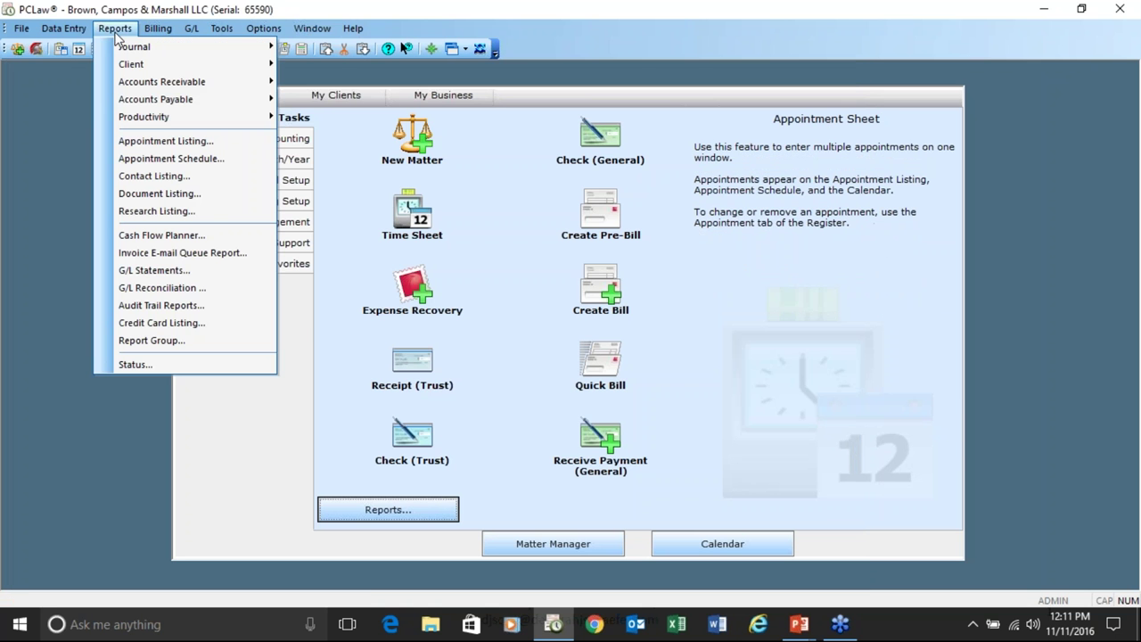
mouse_move(129, 70)
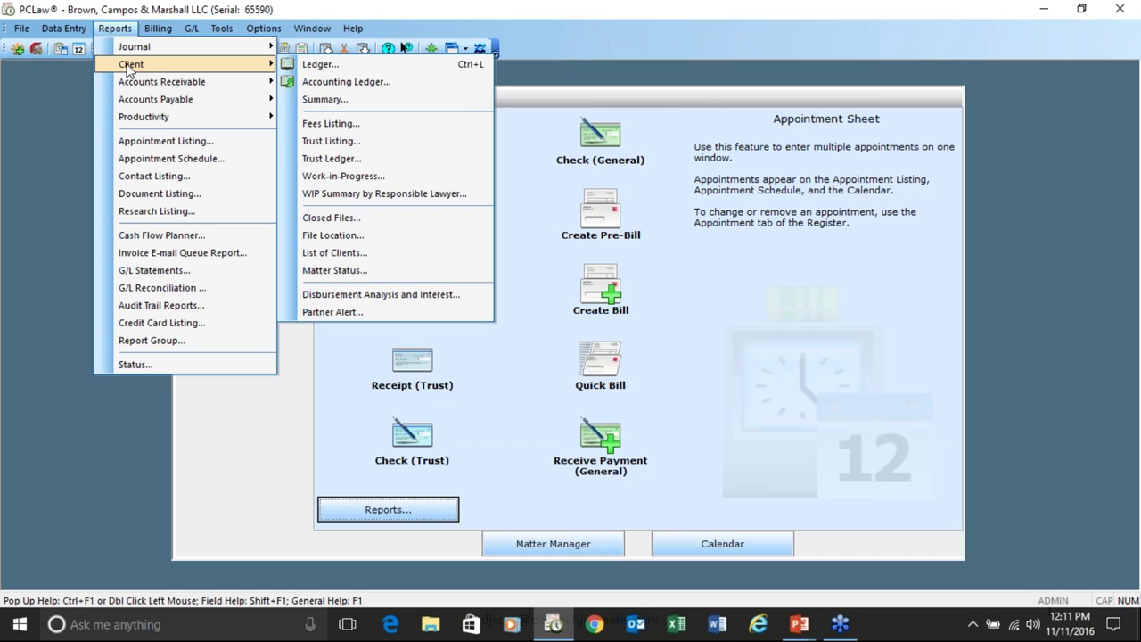
mouse_move(151, 120)
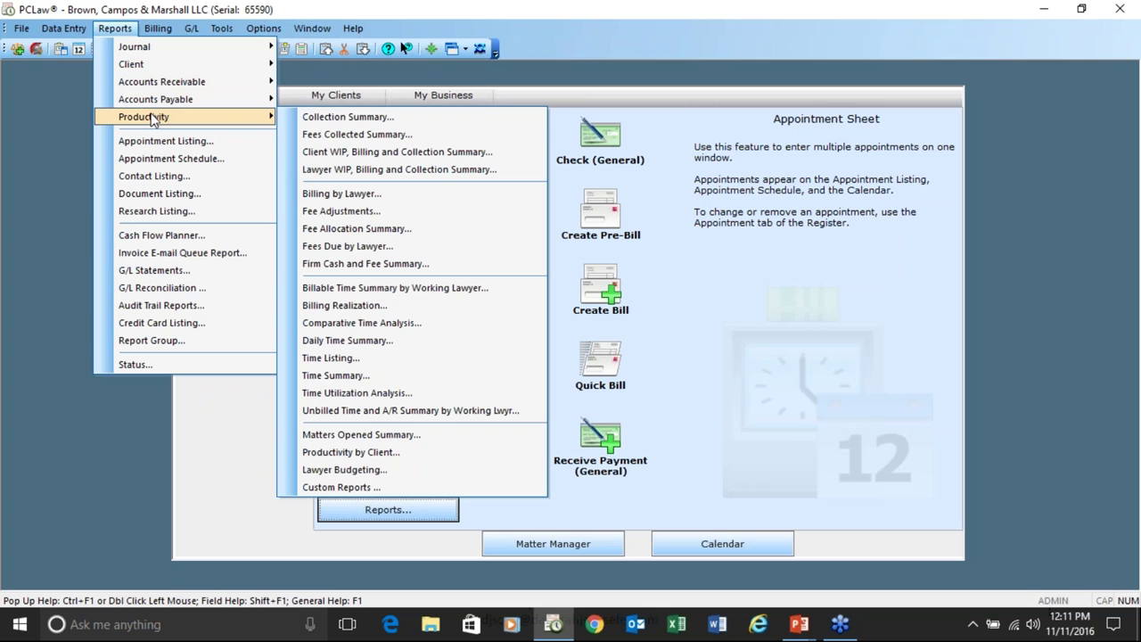
left_click(322, 169)
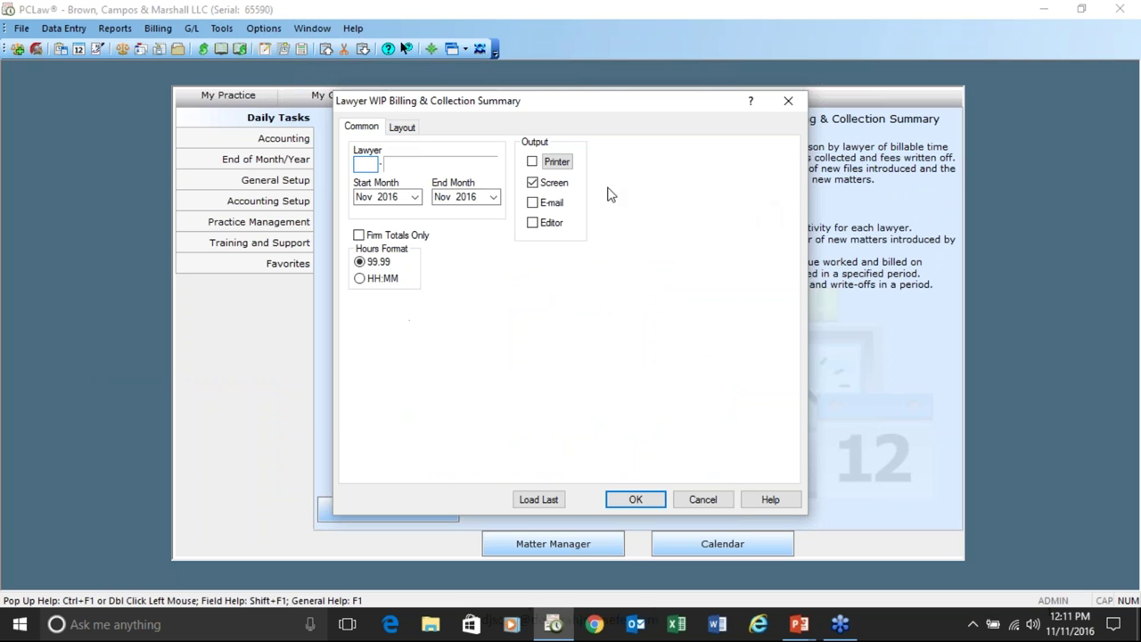
Exclude Billings Disb+Tax, Collection Disb+Tax and Write-offs Fees from the summary's layout and check the available templates
left_click(408, 131)
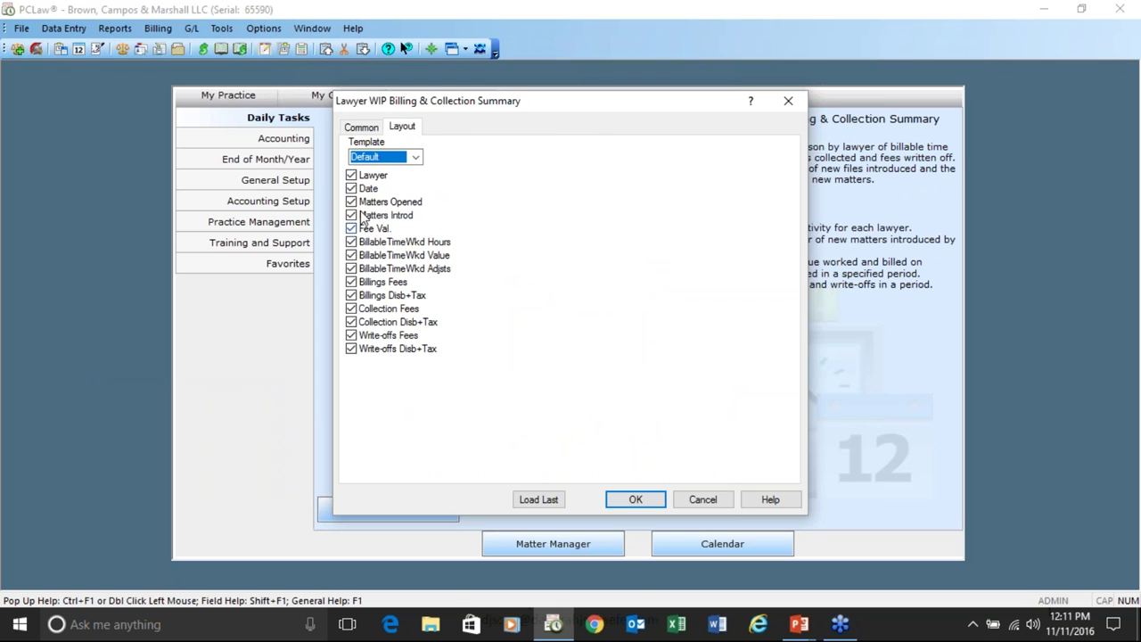
left_click(352, 295)
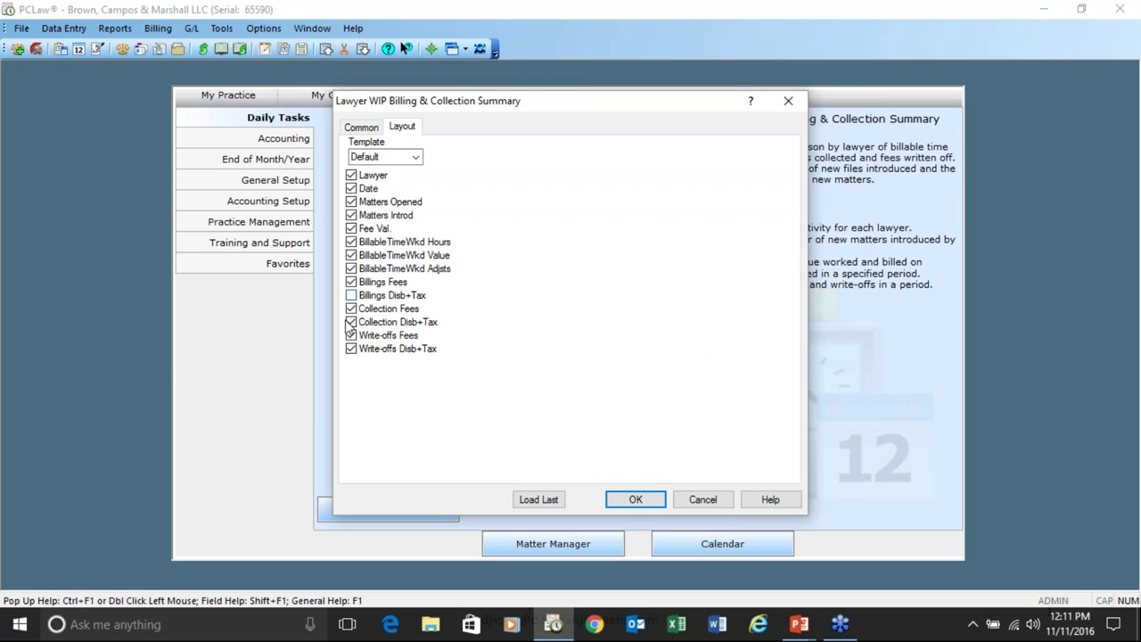
left_click(352, 321)
left_click(351, 335)
left_click(416, 159)
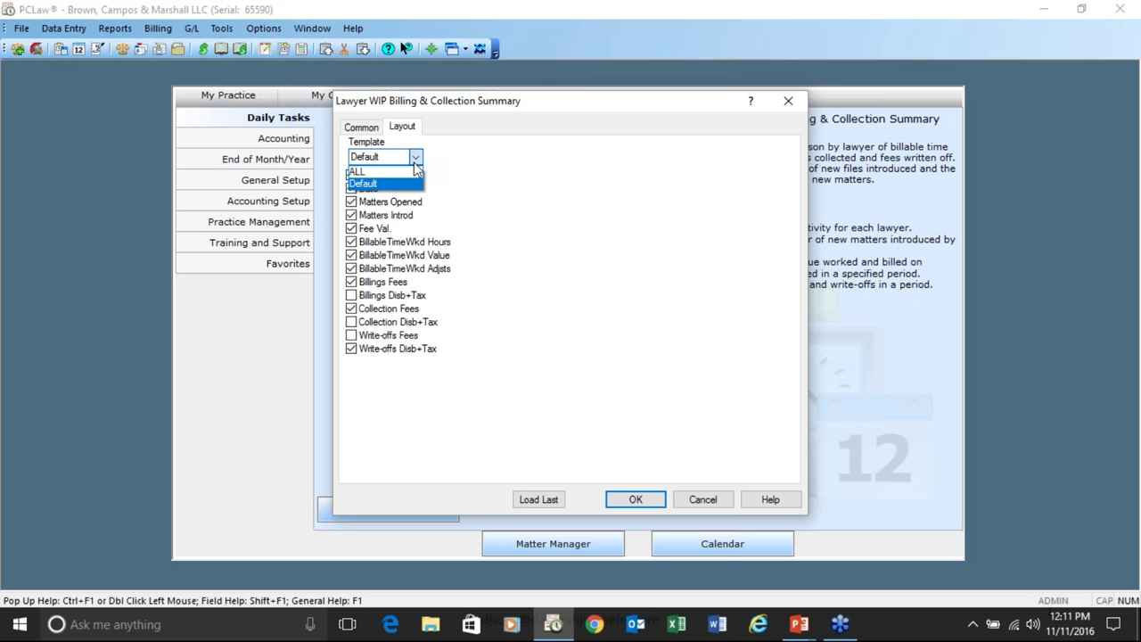
left_click(612, 260)
Save the changed layout as a new template named Demo and cancel the summary report without running it
left_click(359, 127)
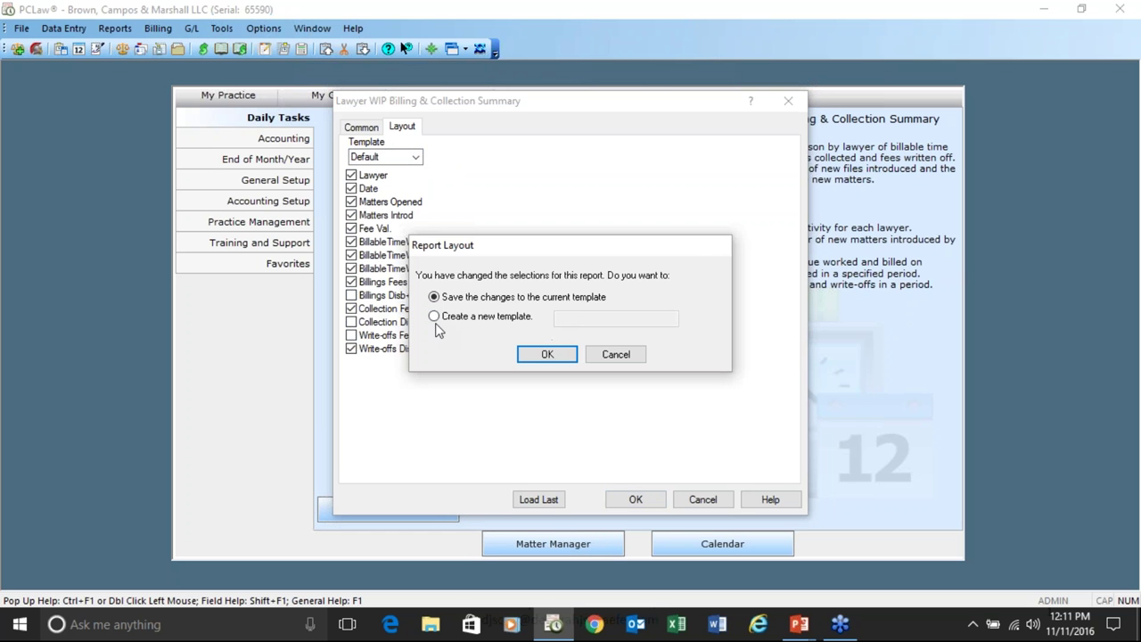
left_click(434, 317)
left_click(578, 322)
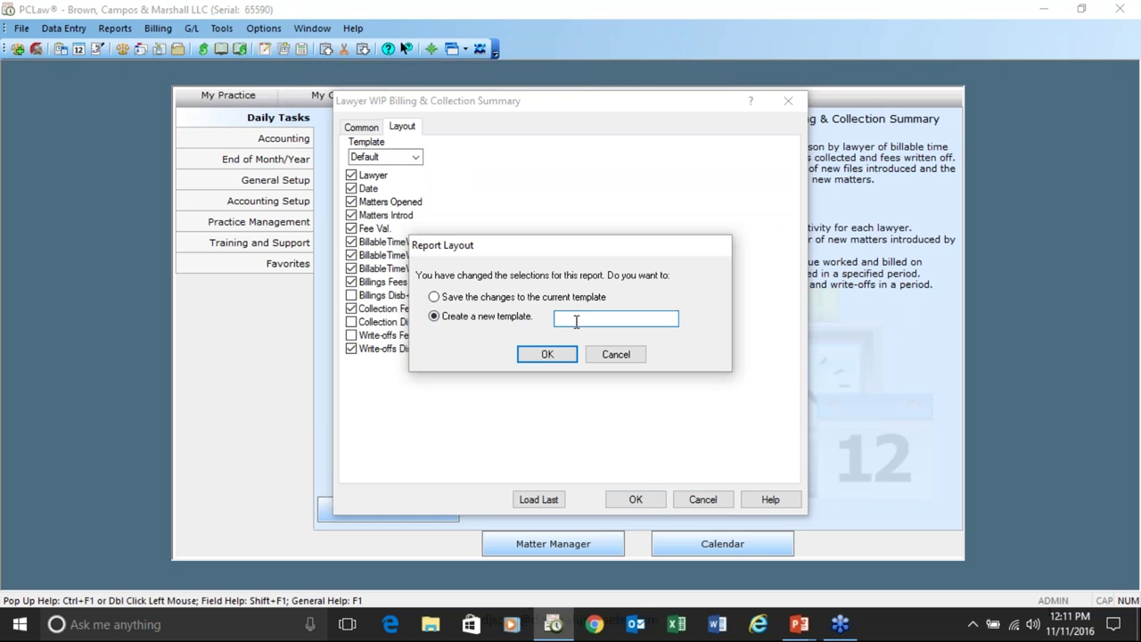
type("Demo")
left_click(547, 355)
left_click(563, 353)
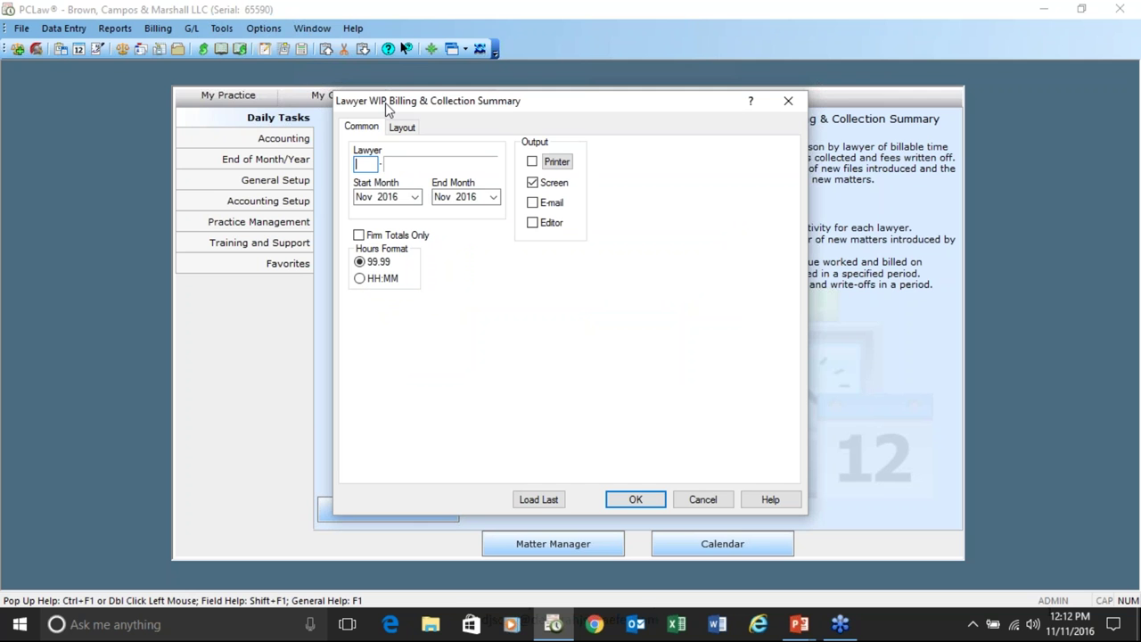
left_click(704, 500)
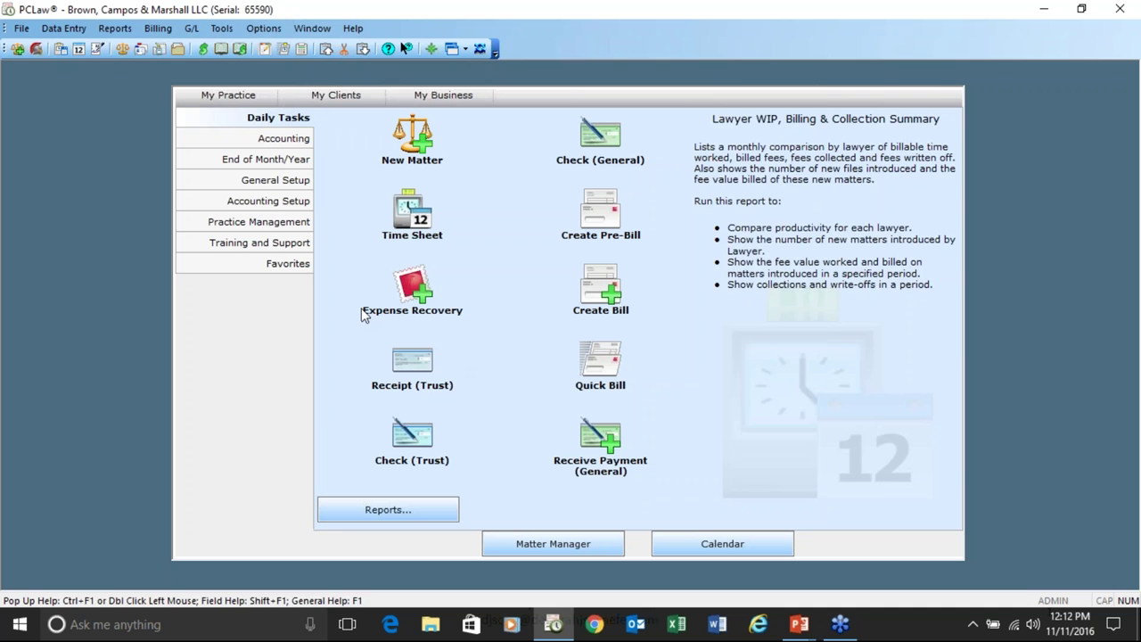
View the EOM report group's defined reports in the report group setup and close it without changes
left_click(115, 28)
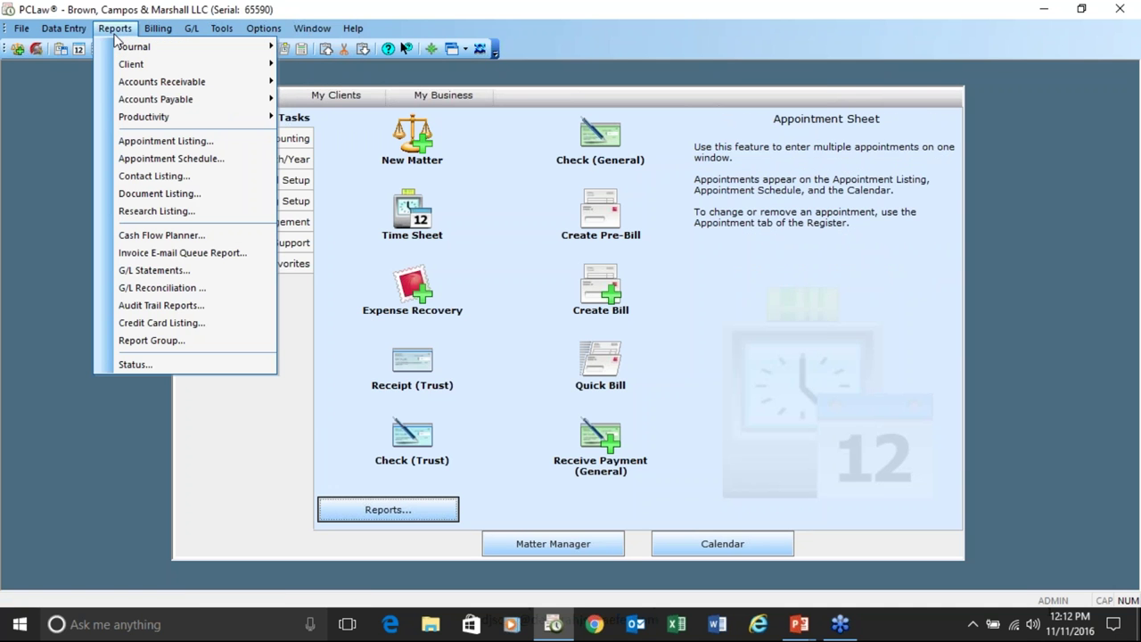
left_click(147, 340)
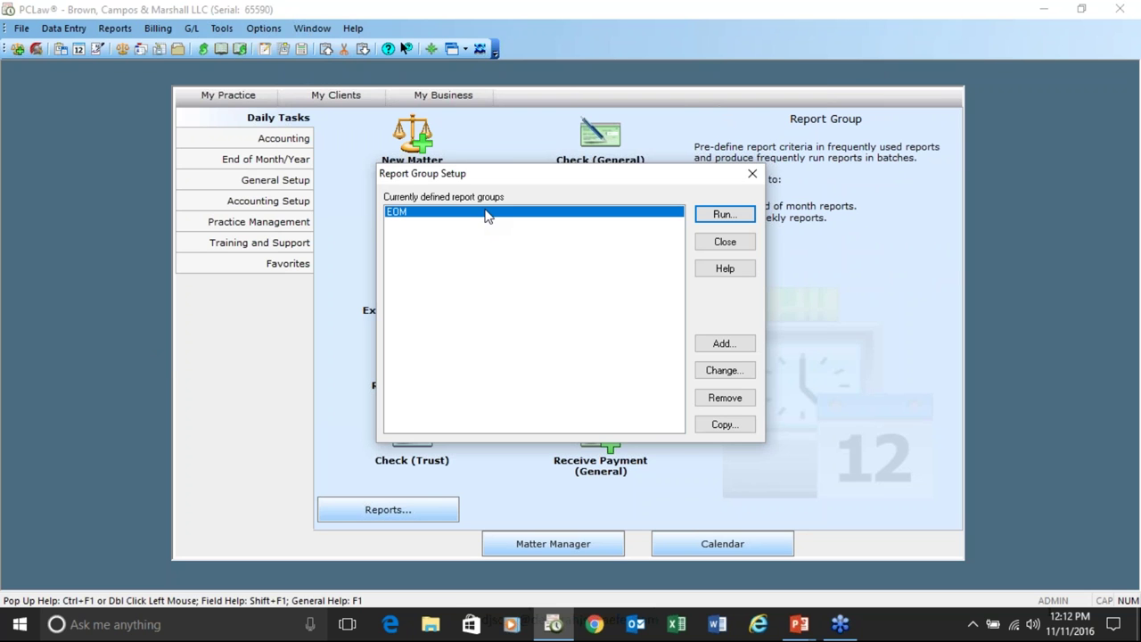
left_click(725, 371)
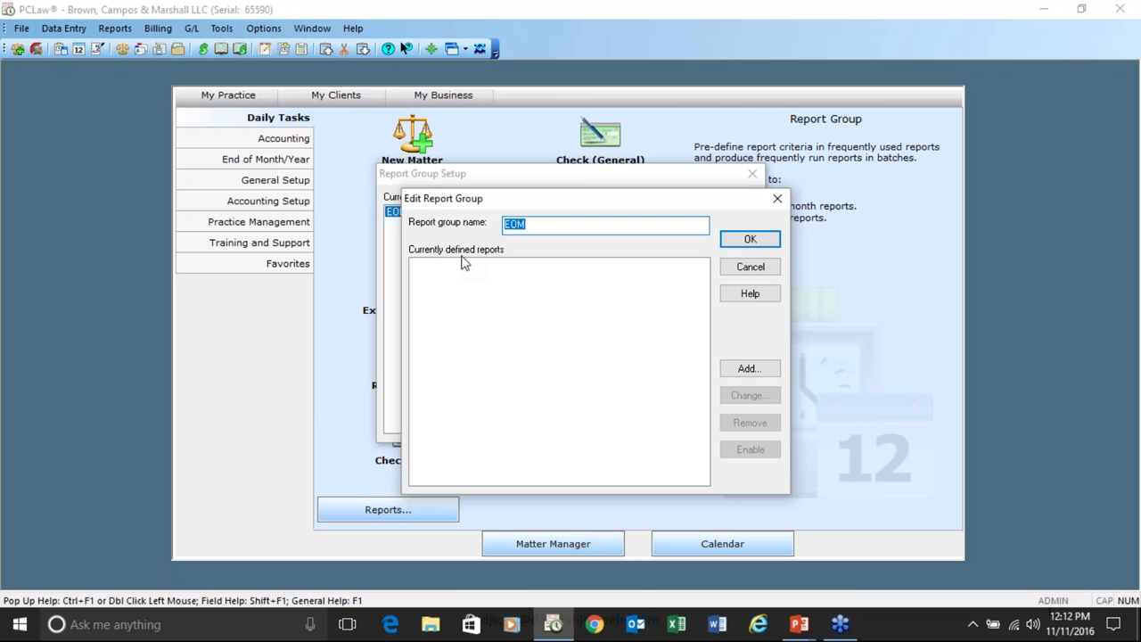
left_click(752, 270)
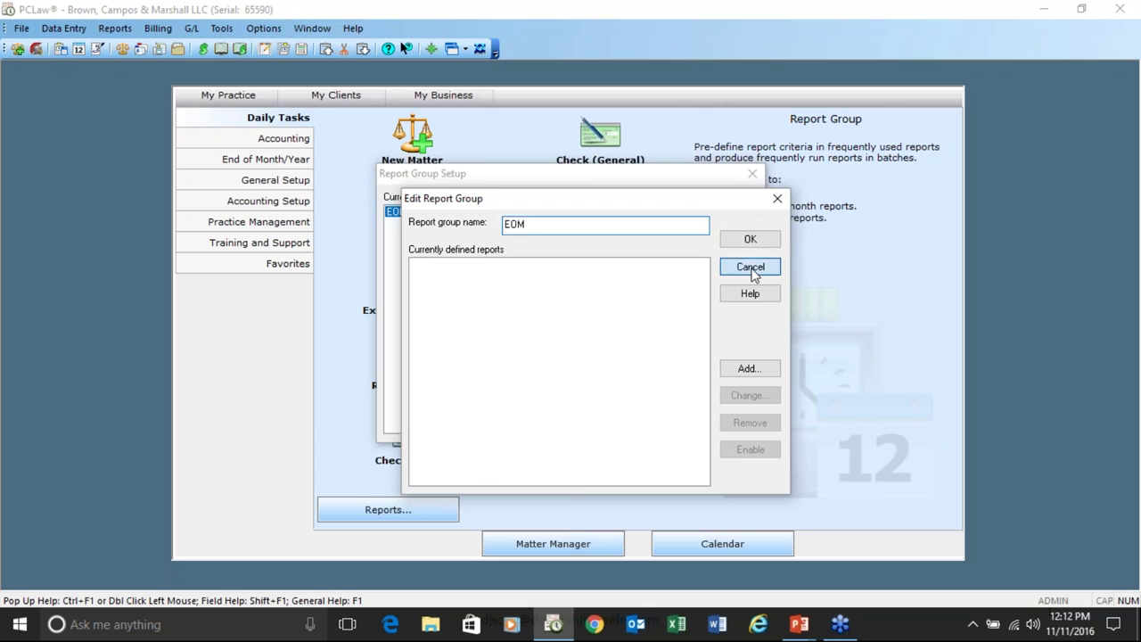
left_click(725, 241)
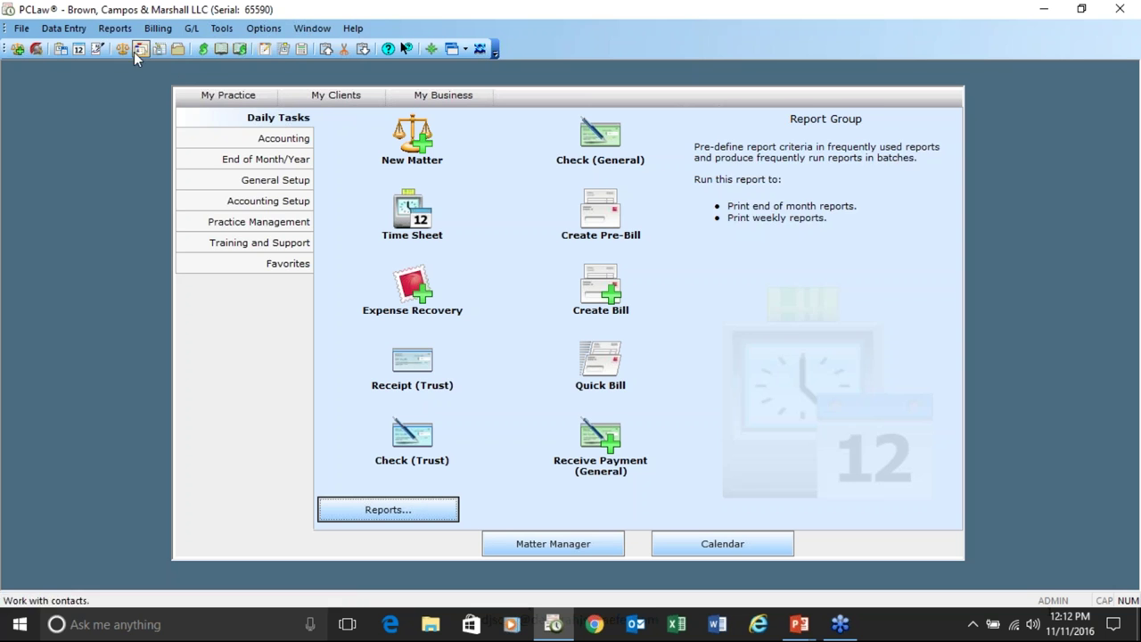
View the list of saved custom productivity reports and close it without running or changing any
left_click(115, 28)
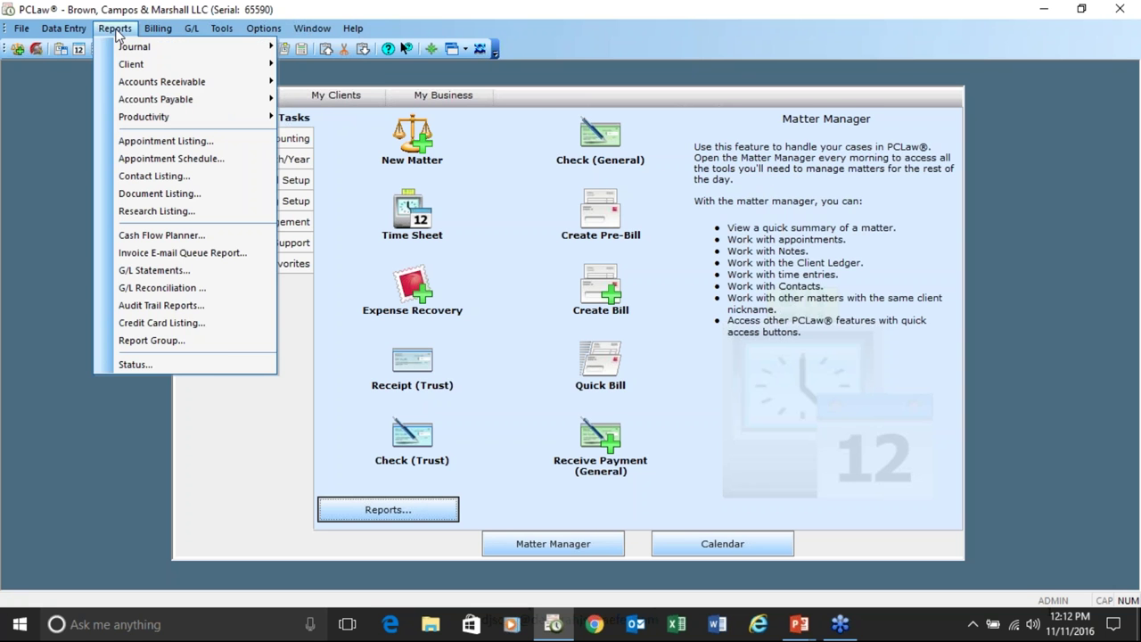
mouse_move(129, 117)
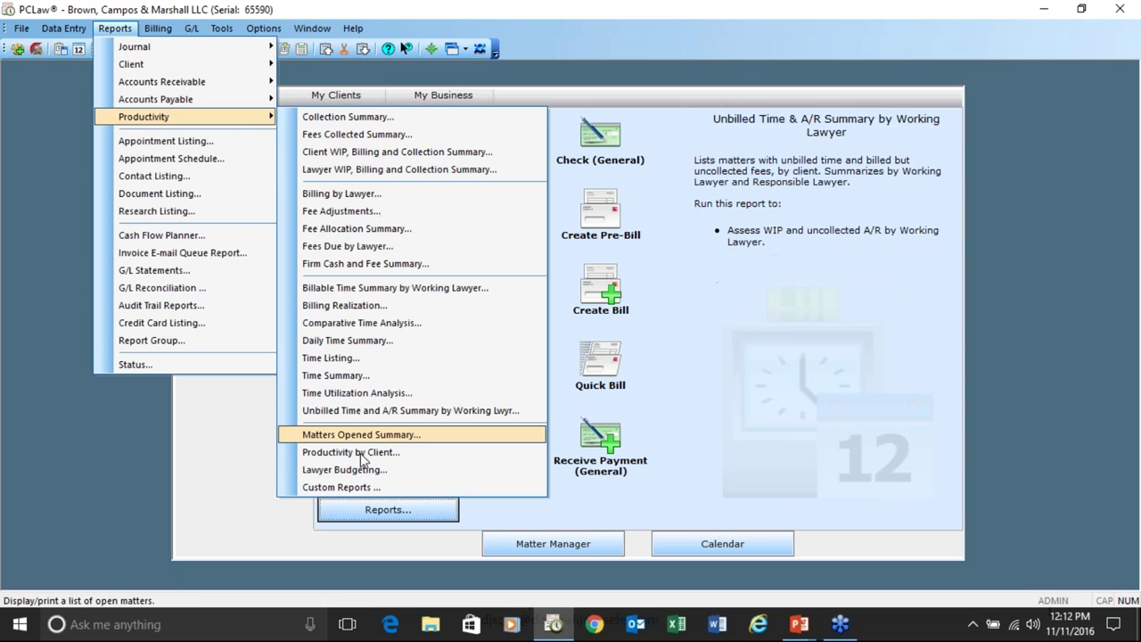
left_click(360, 487)
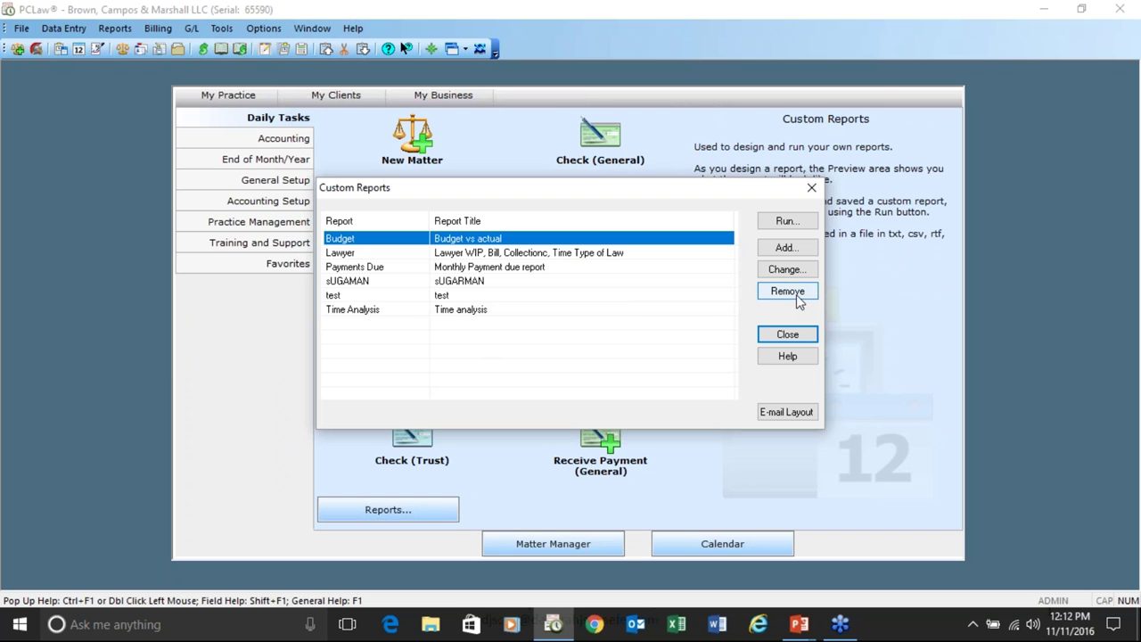
left_click(807, 335)
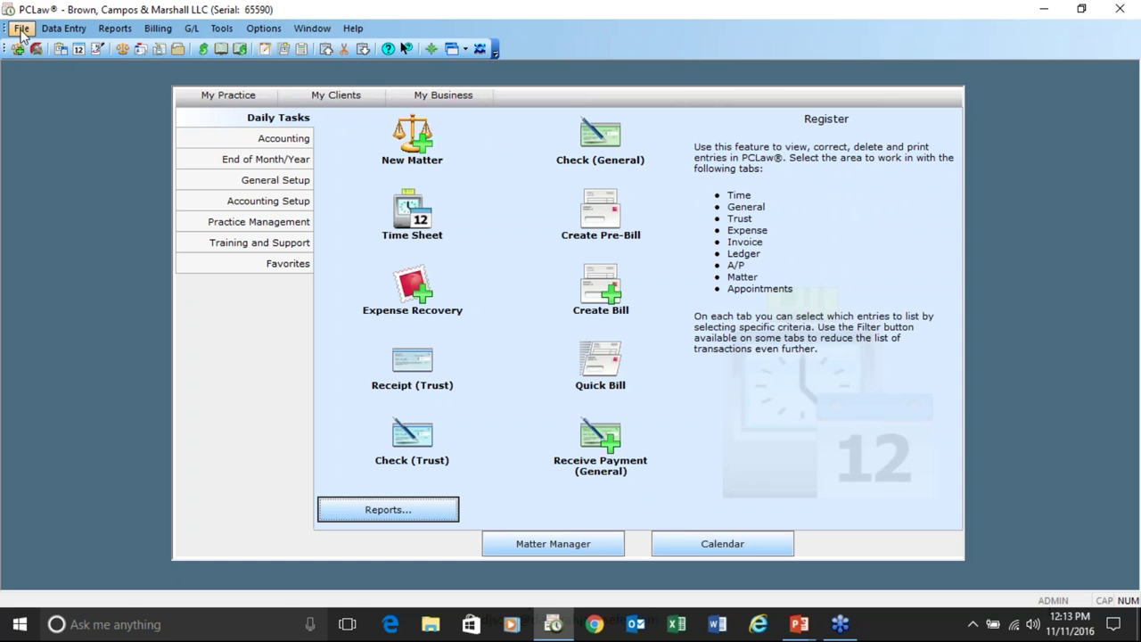
View the G/L Statements report settings, including statement selection and report period, and cancel without running them
left_click(191, 28)
left_click(215, 44)
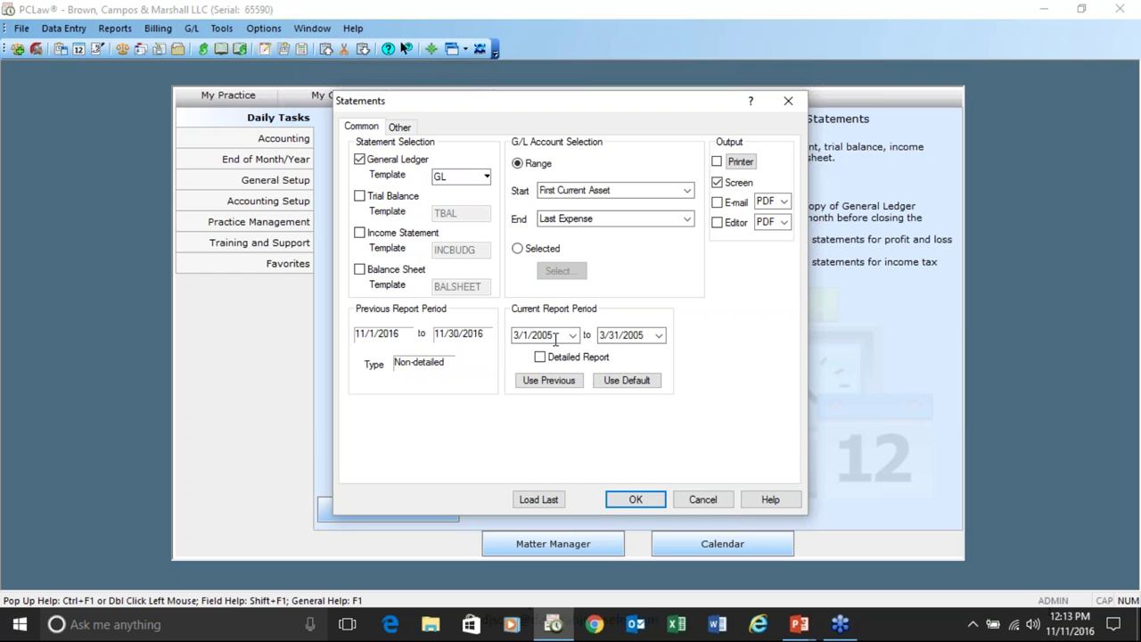
left_click(709, 500)
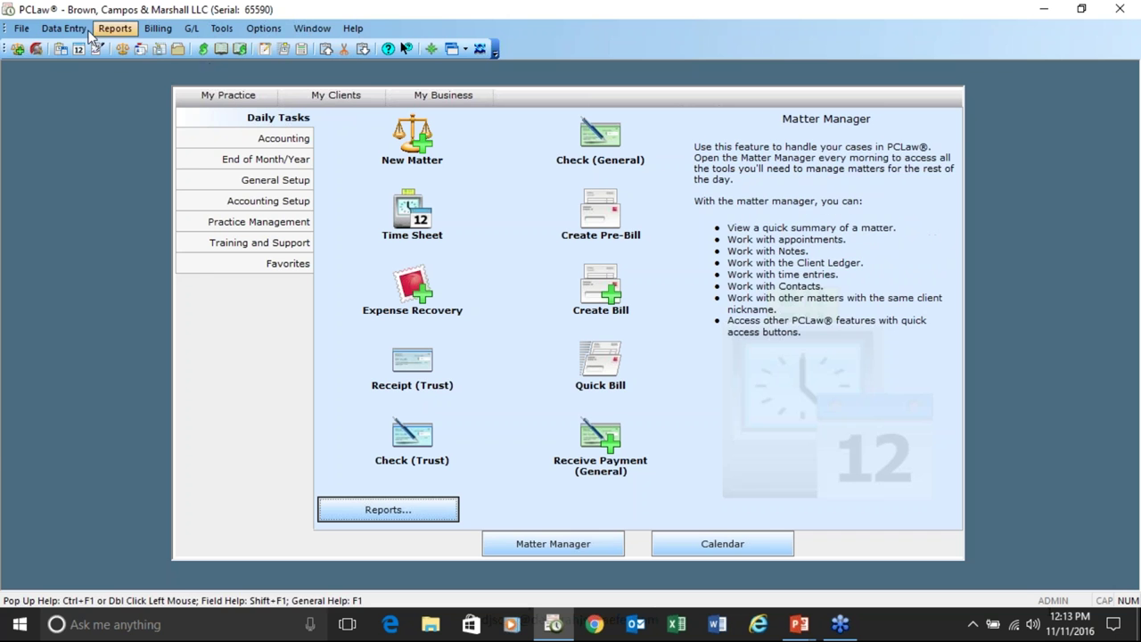
Open the Close Matter window to examine its restrictions, close methods and archiving options
left_click(20, 28)
mouse_move(41, 66)
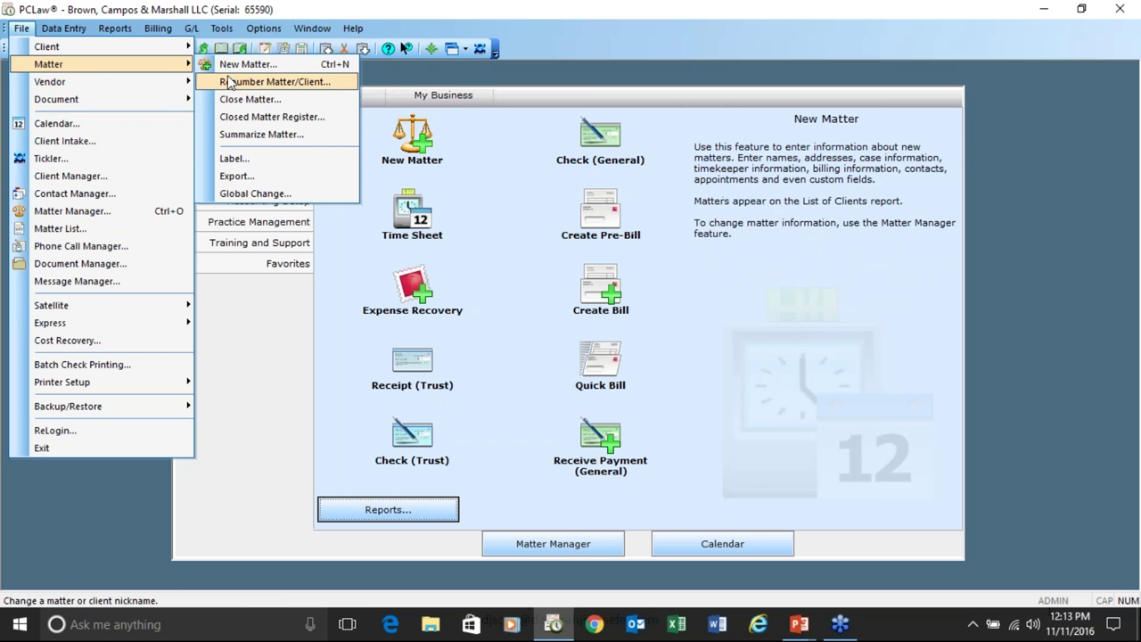
left_click(239, 100)
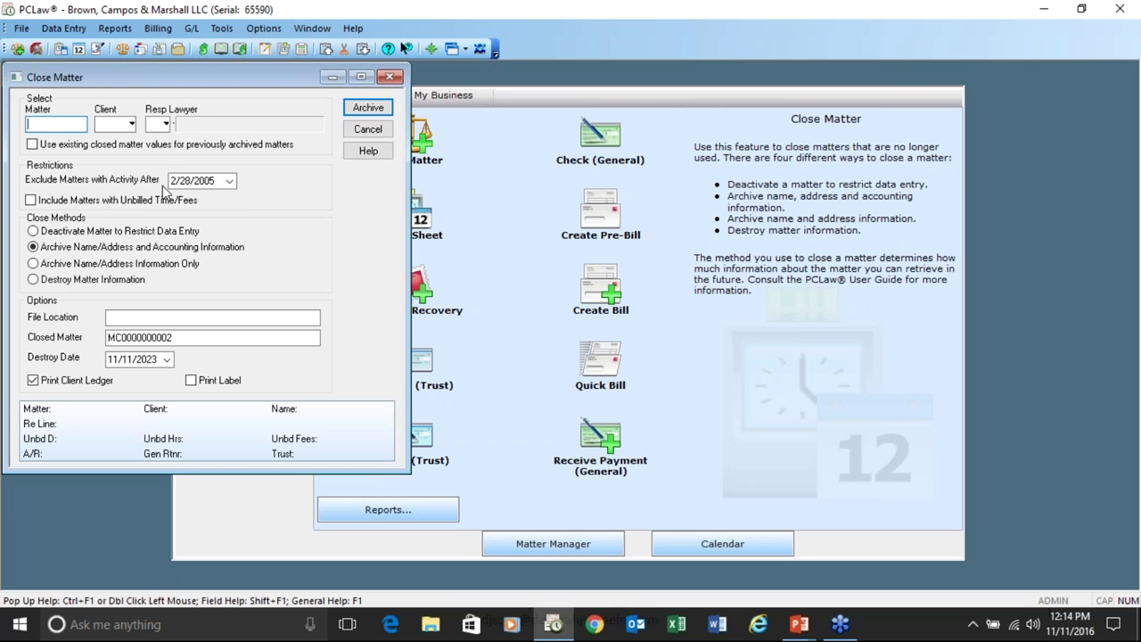
Examine the active, inactive and archived matter filters of the General Bank Journal and cancel the report
left_click(115, 28)
mouse_move(148, 51)
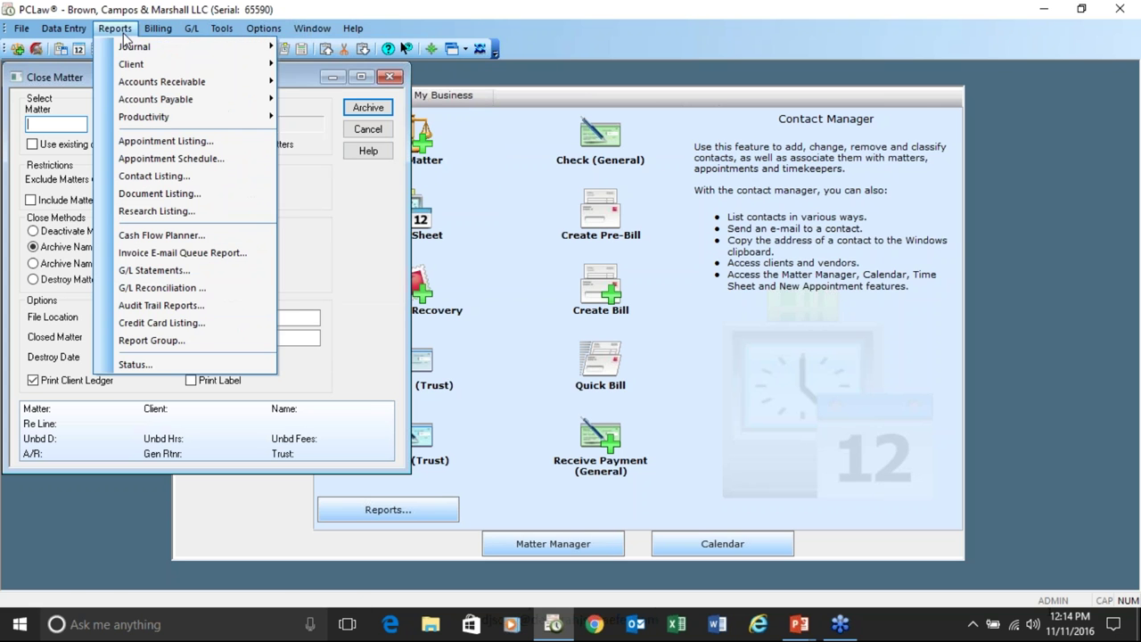
left_click(312, 46)
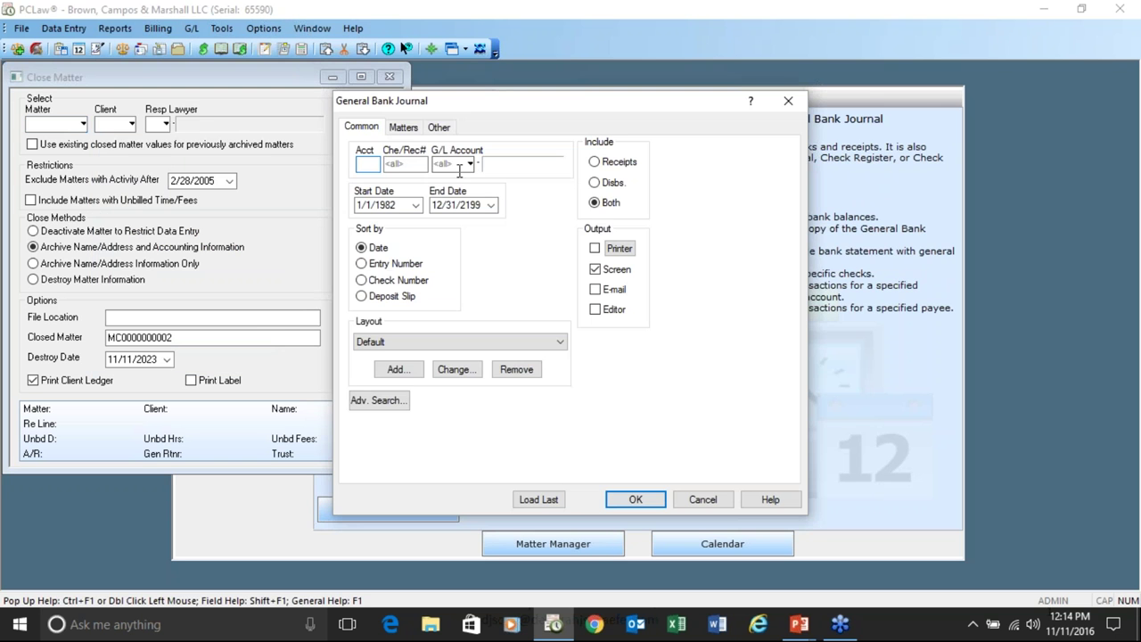
left_click(401, 128)
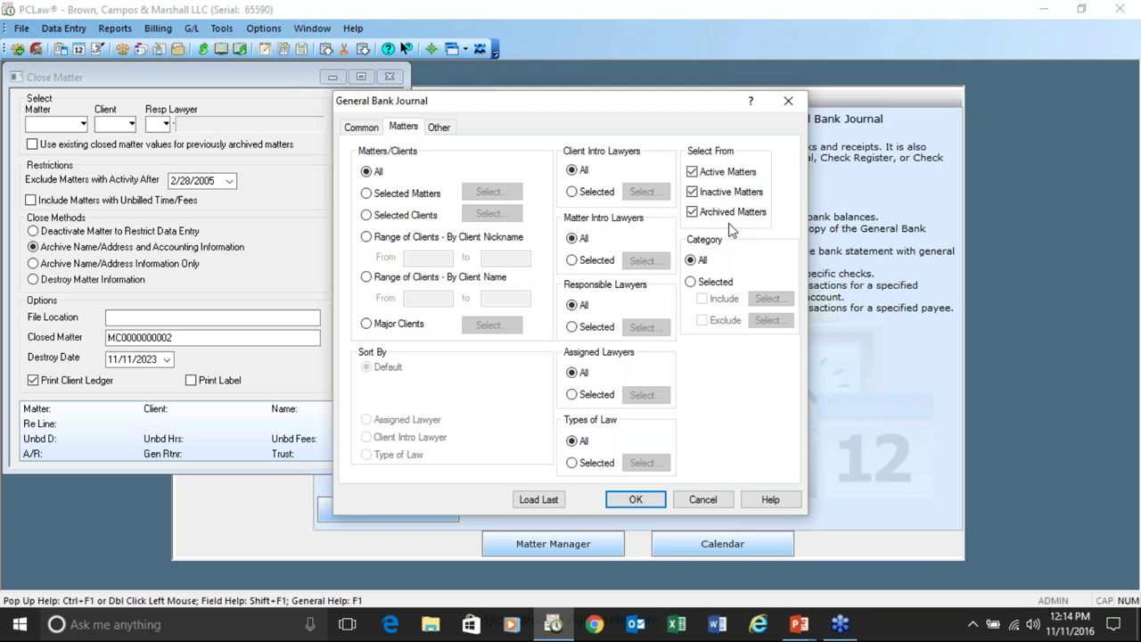
left_click(703, 499)
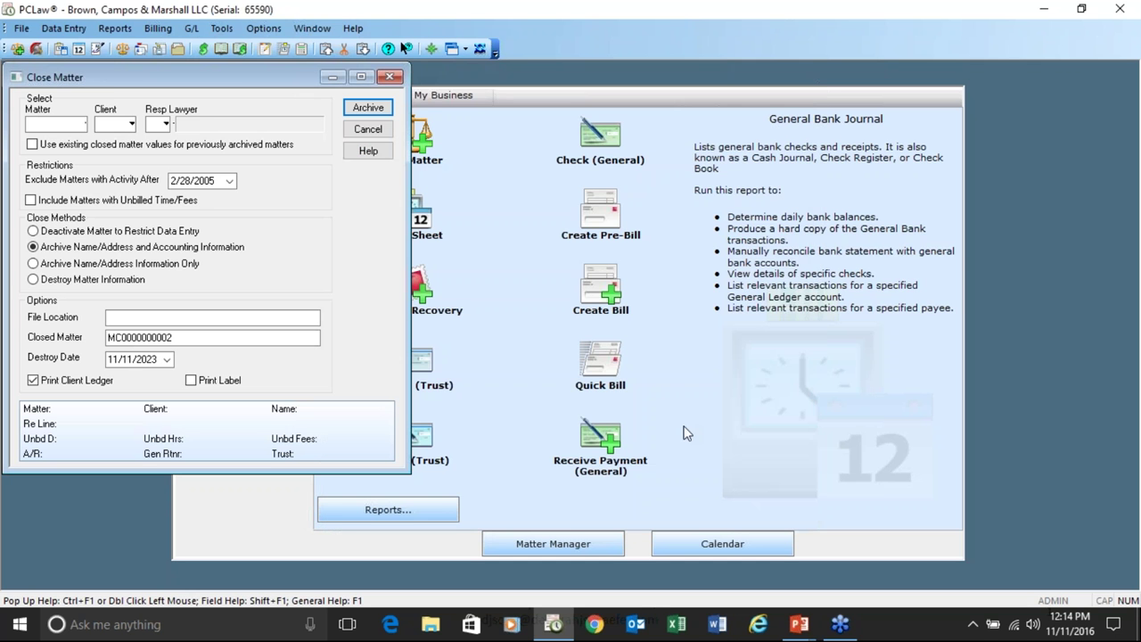
Review the matter filters of the List of Clients report, including Inactive Matters, and cancel the report
left_click(123, 28)
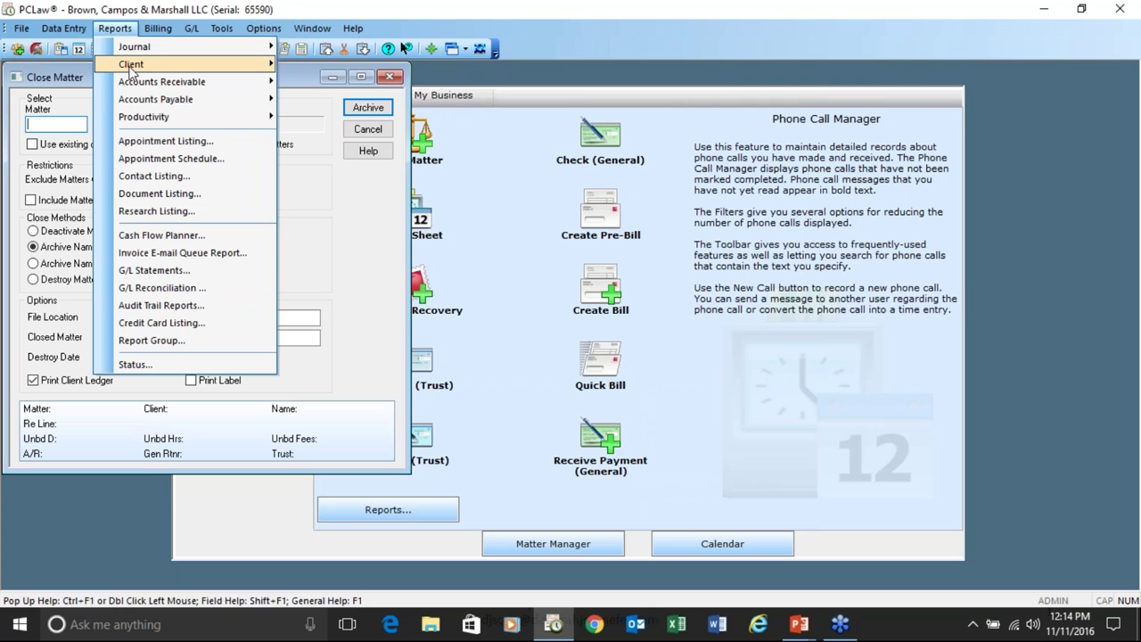
mouse_move(131, 71)
left_click(337, 253)
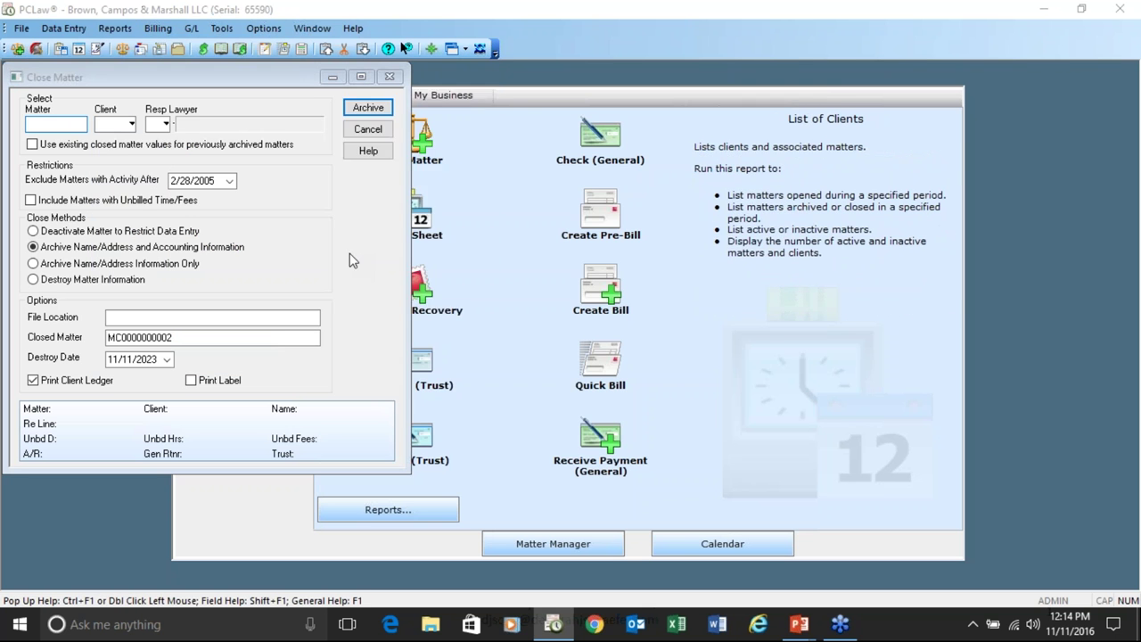
left_click(402, 128)
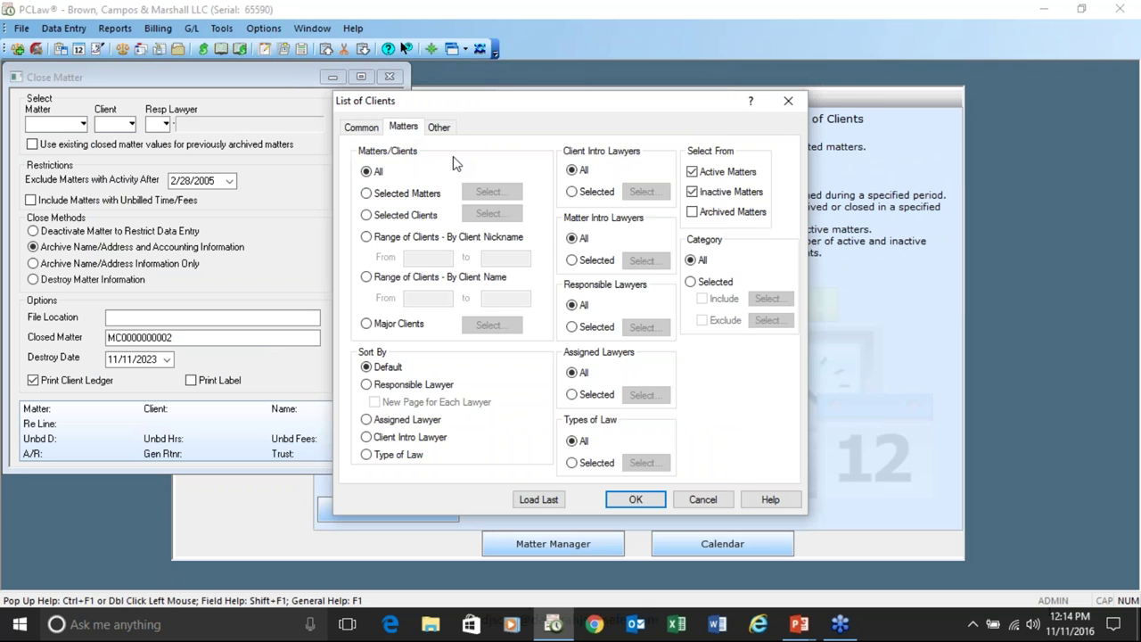
left_click(692, 194)
left_click(702, 500)
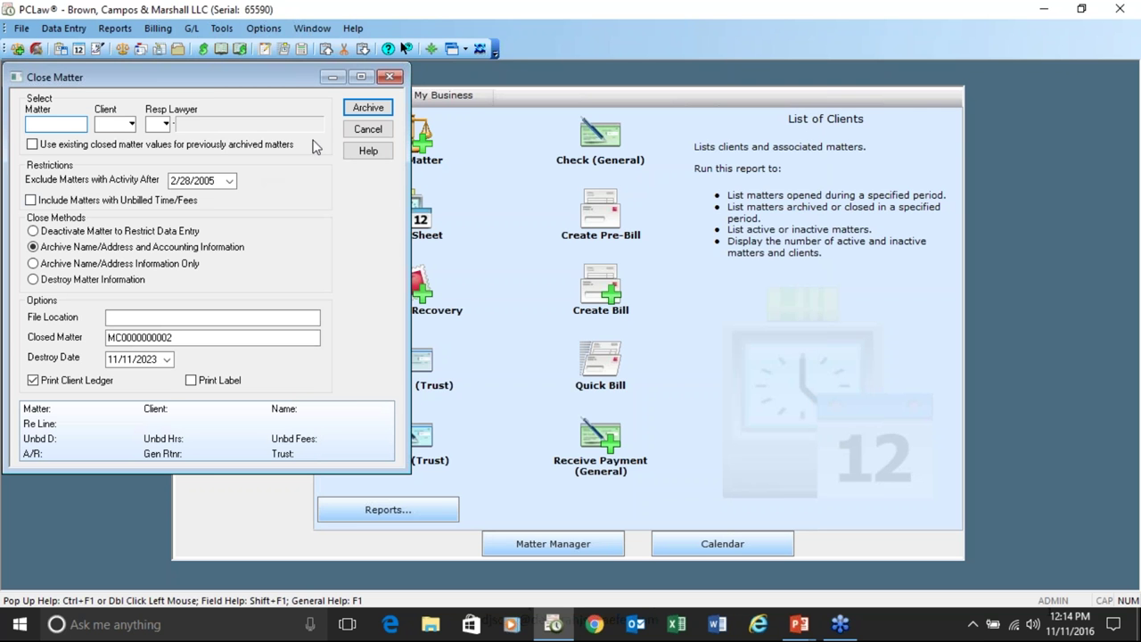
Open the archive matter selection from Close Matter, display inactive matters, and cancel without archiving
left_click(368, 108)
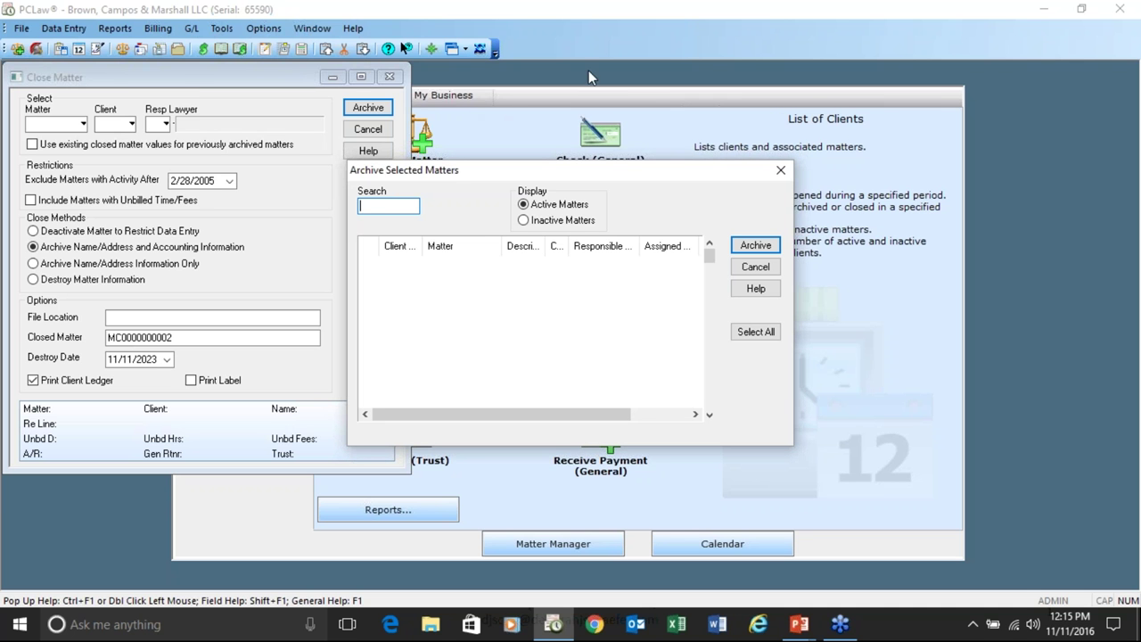
left_click(524, 222)
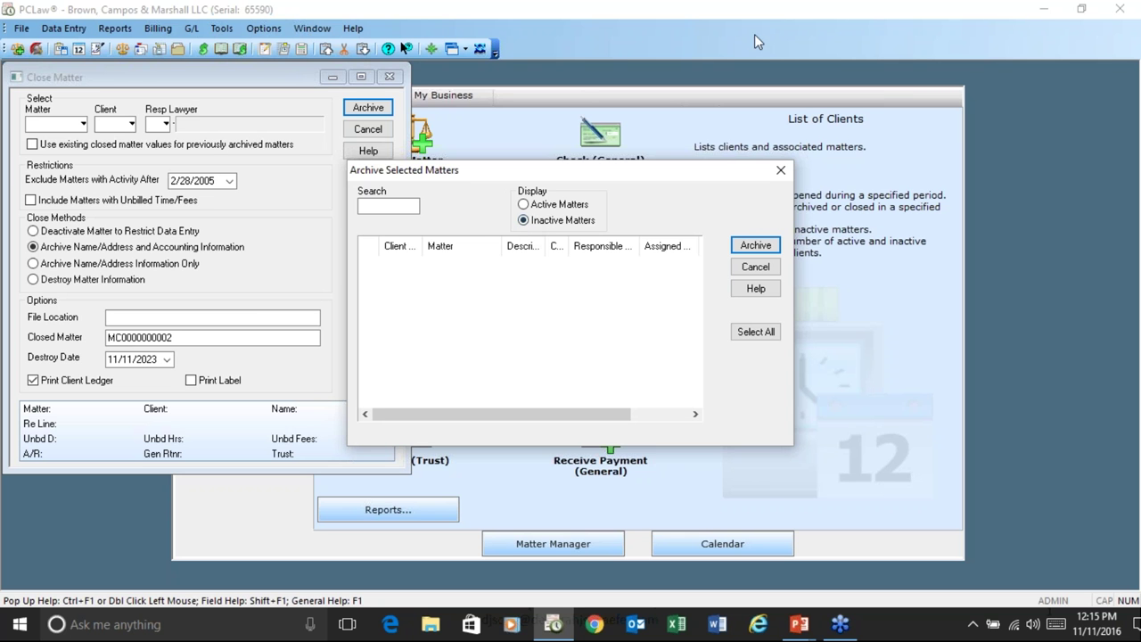
left_click(754, 267)
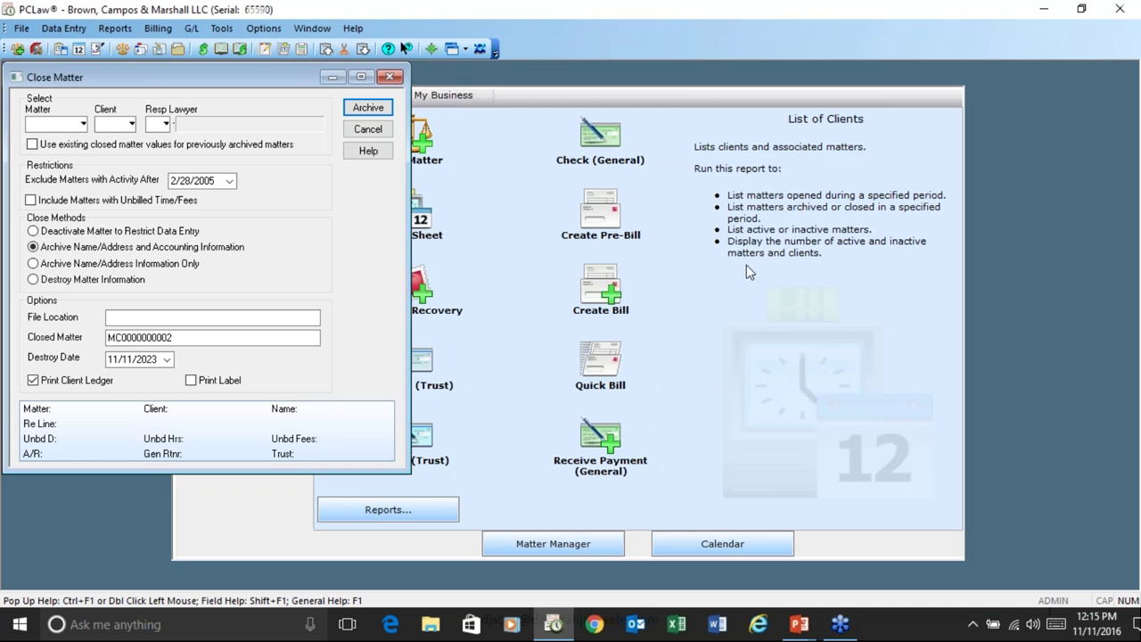
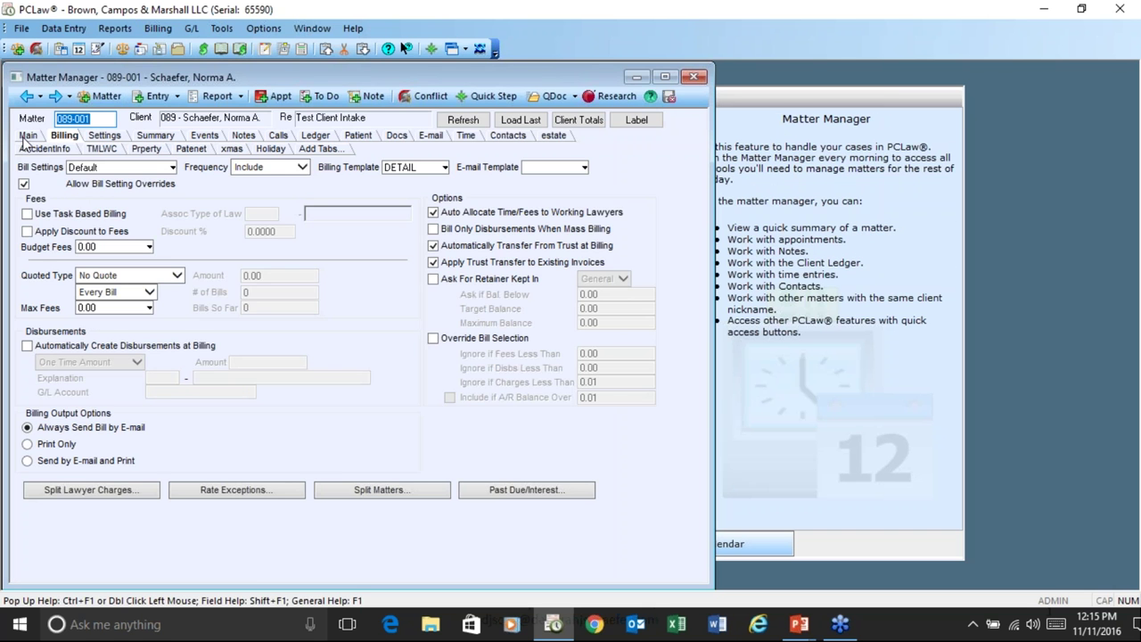
View the matter's main details in the Matter Manager and save and close it
left_click(27, 135)
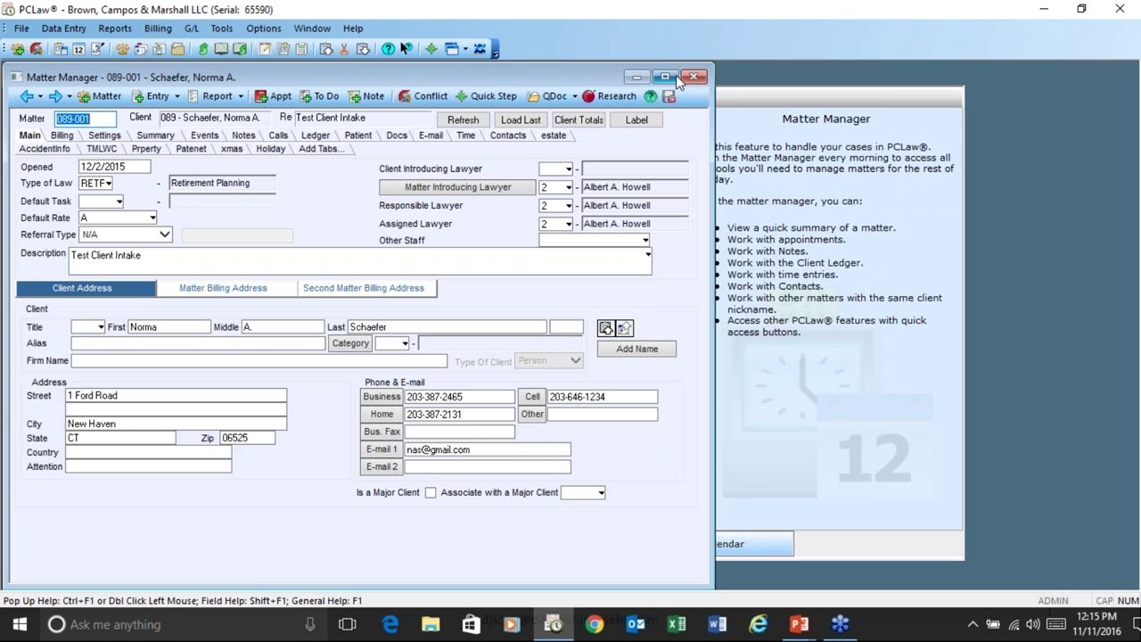
left_click(668, 99)
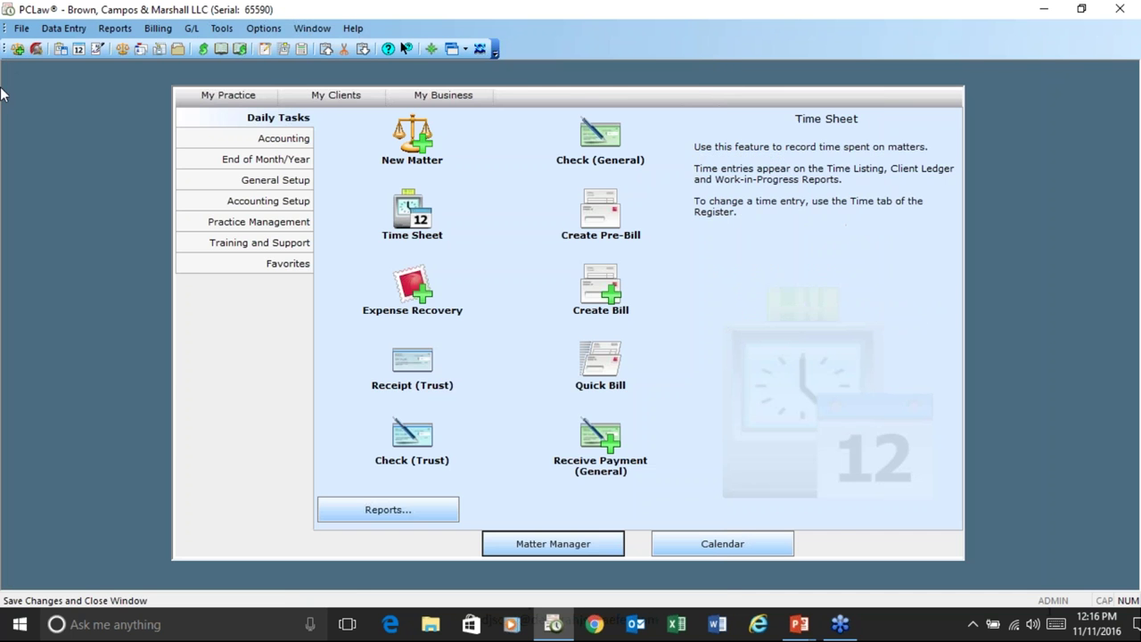
Open the sixth listed client in the Client Manager, check the major clients available for association, and save and close the record
left_click(20, 27)
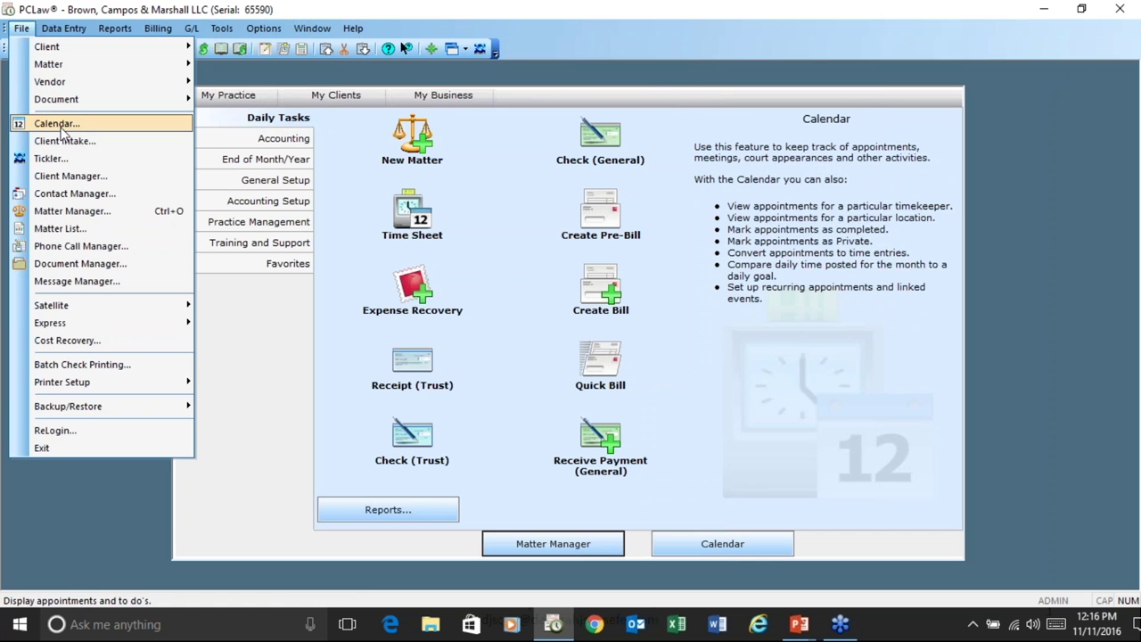
left_click(71, 176)
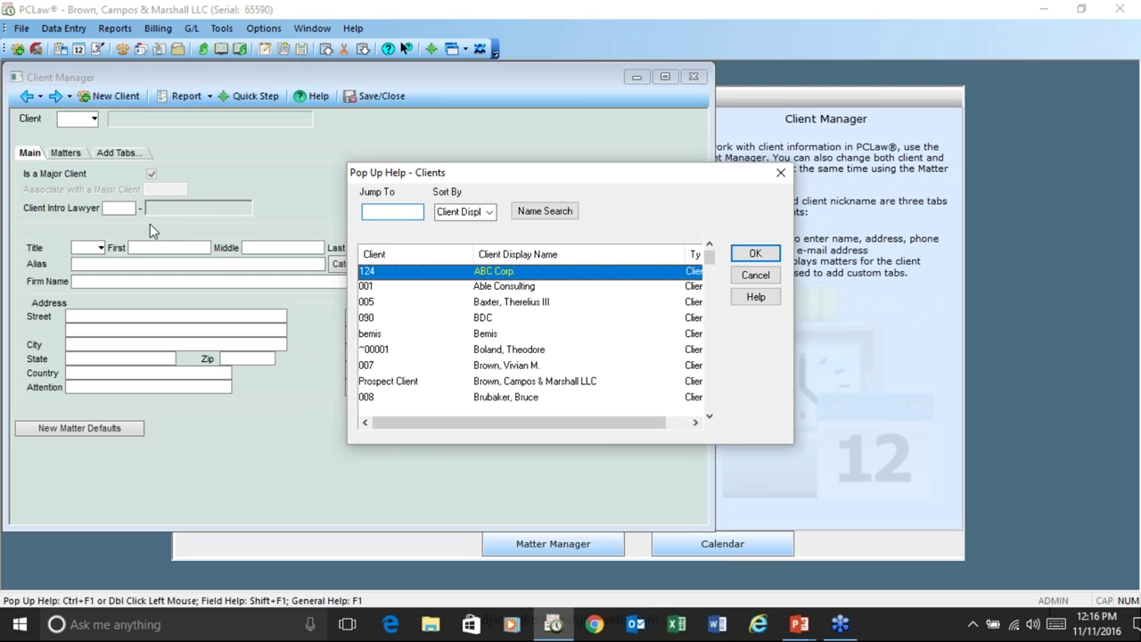
left_click(500, 350)
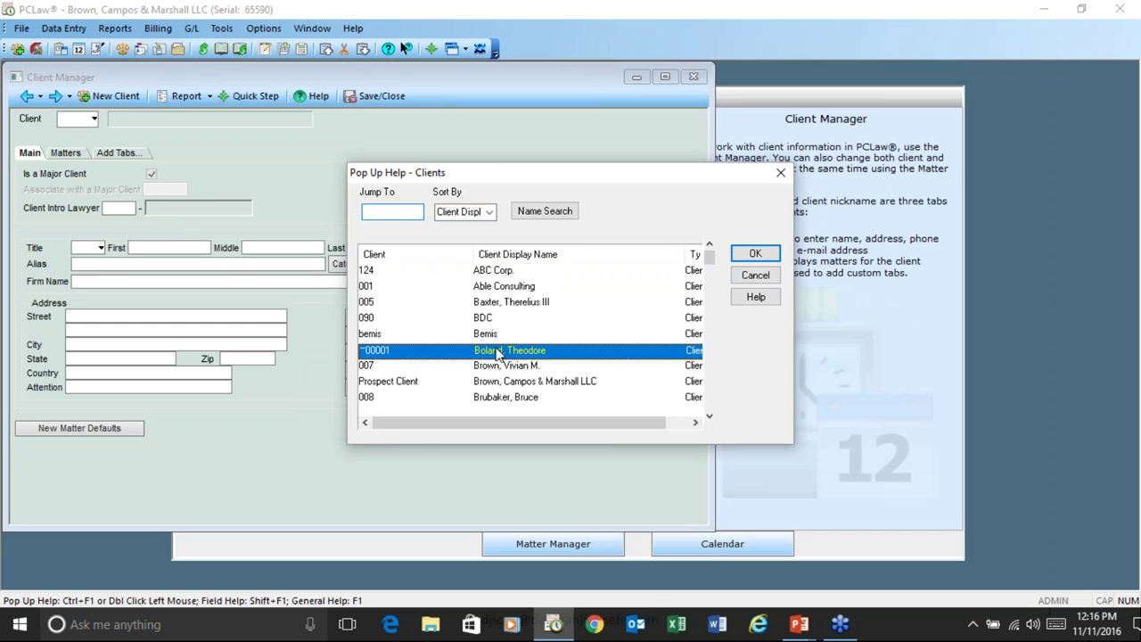
left_click(753, 256)
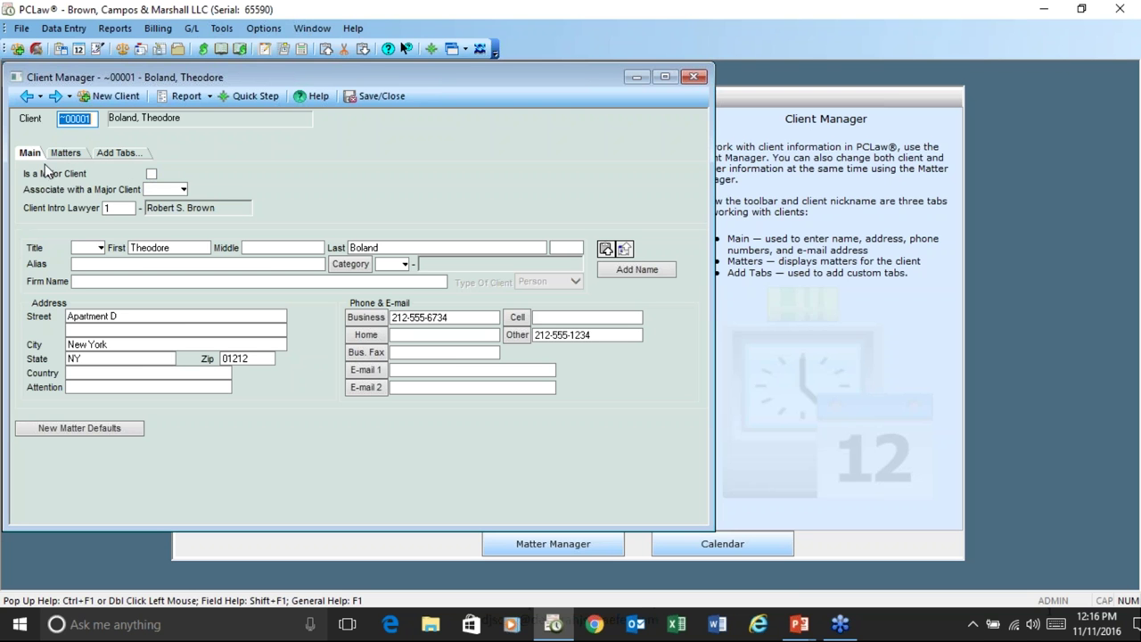
double_click(158, 191)
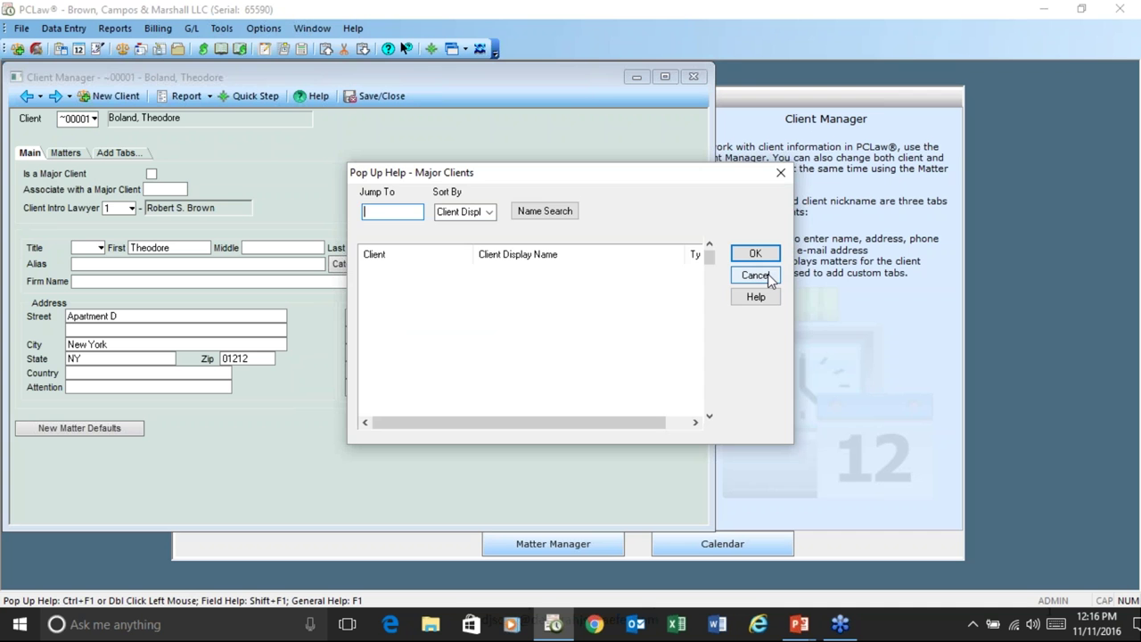
left_click(754, 276)
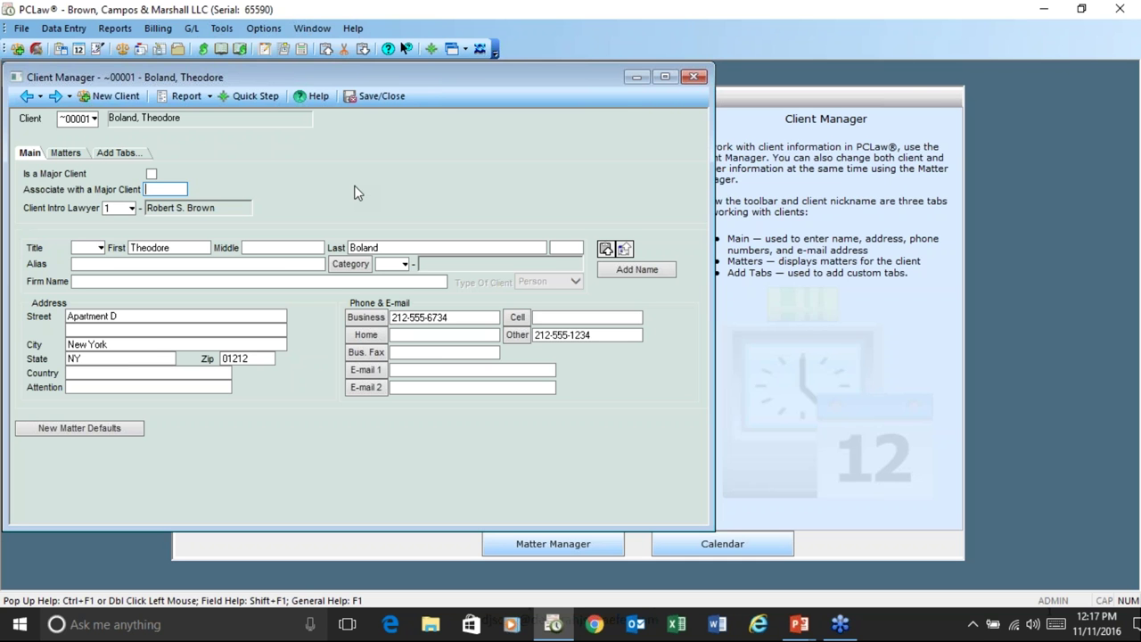
left_click(381, 98)
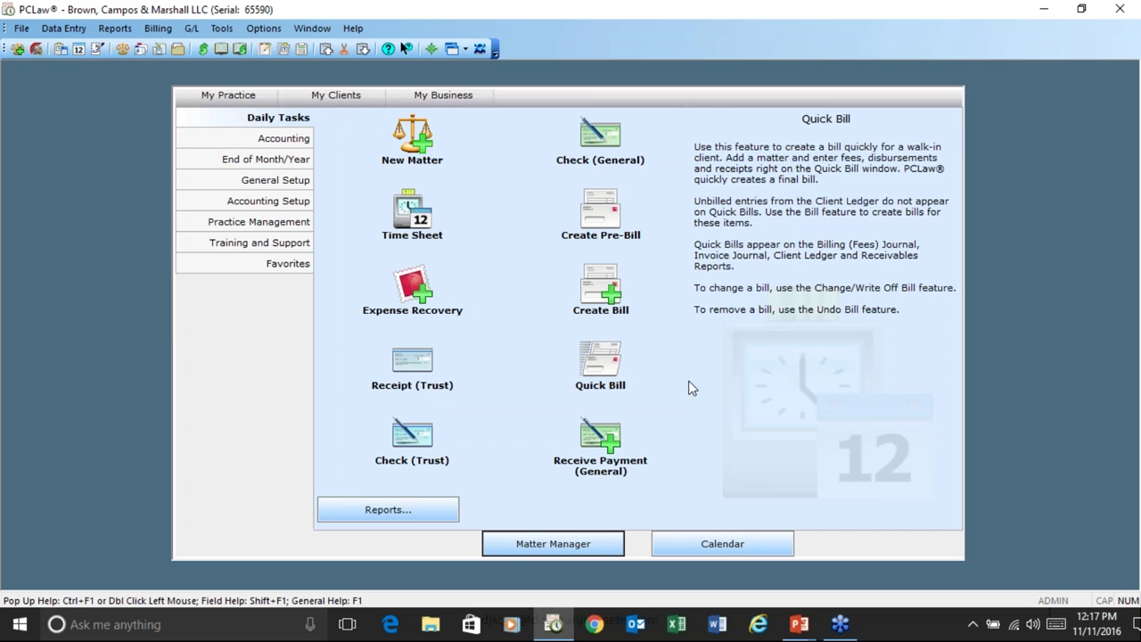
View the Billing Realization productivity report's common settings and cancel without running it
left_click(116, 28)
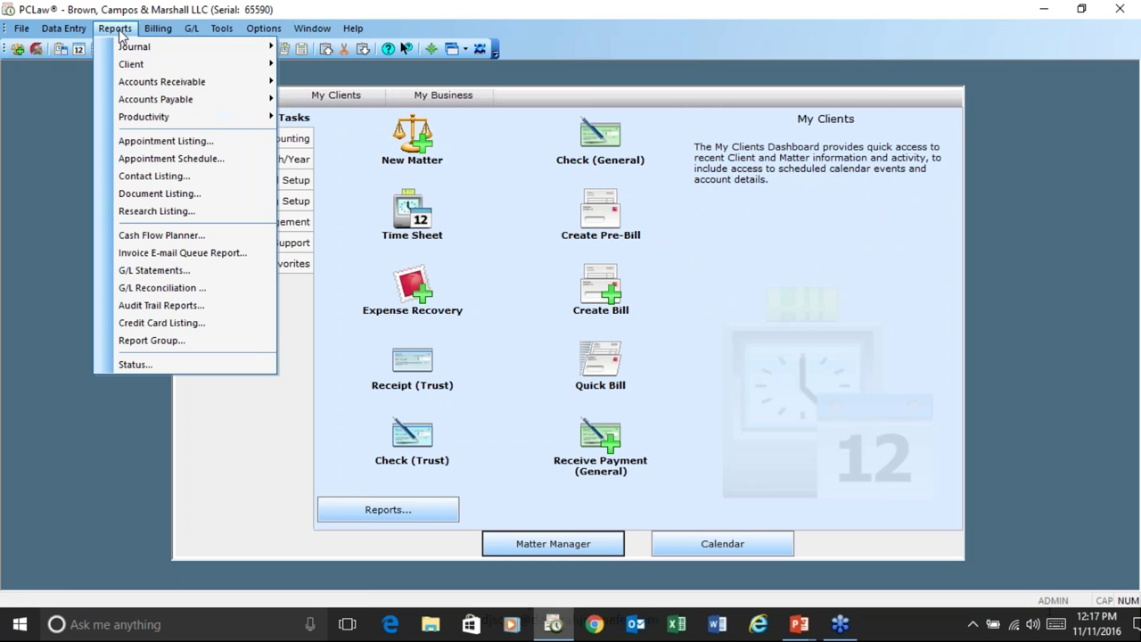
mouse_move(150, 123)
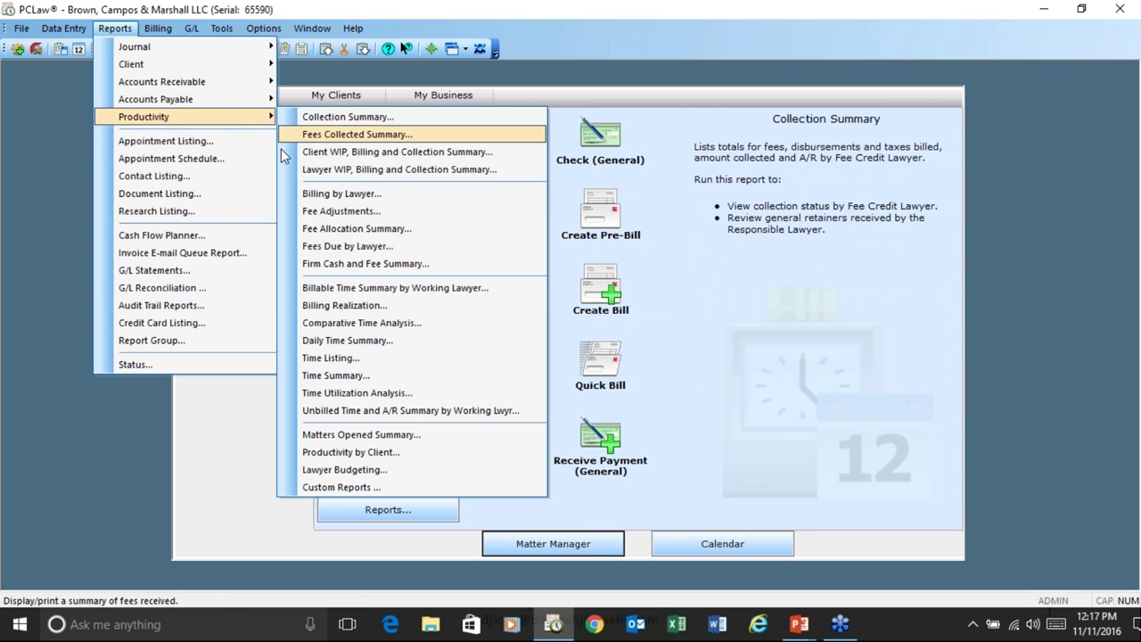
left_click(337, 306)
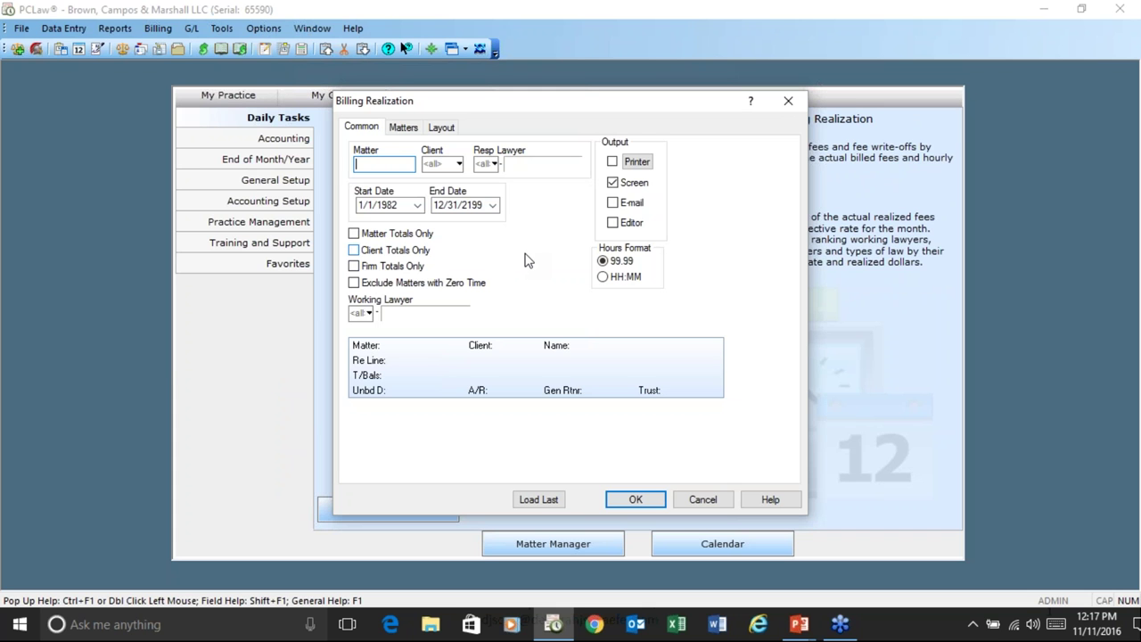
left_click(702, 500)
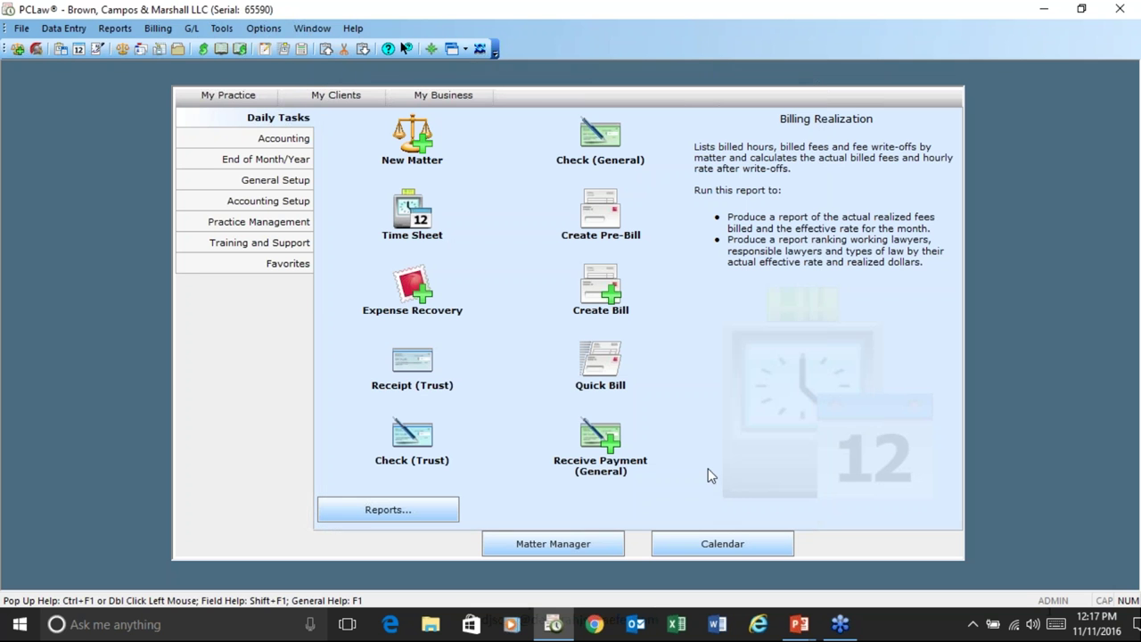
Open the Time Summary productivity report and view its common settings
left_click(103, 31)
mouse_move(126, 120)
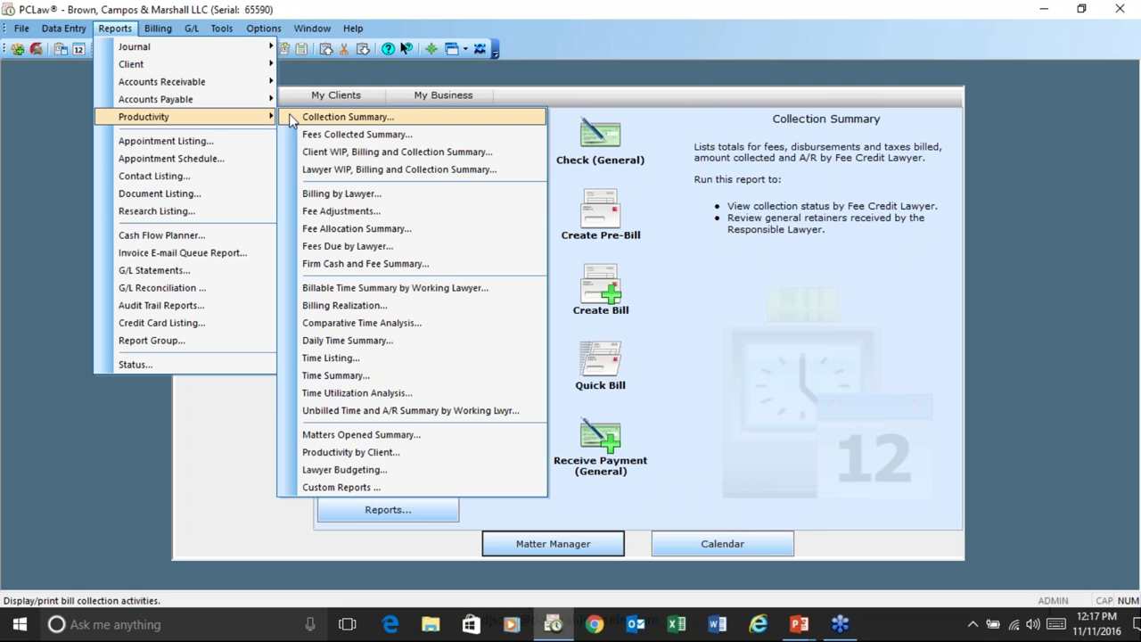
left_click(332, 376)
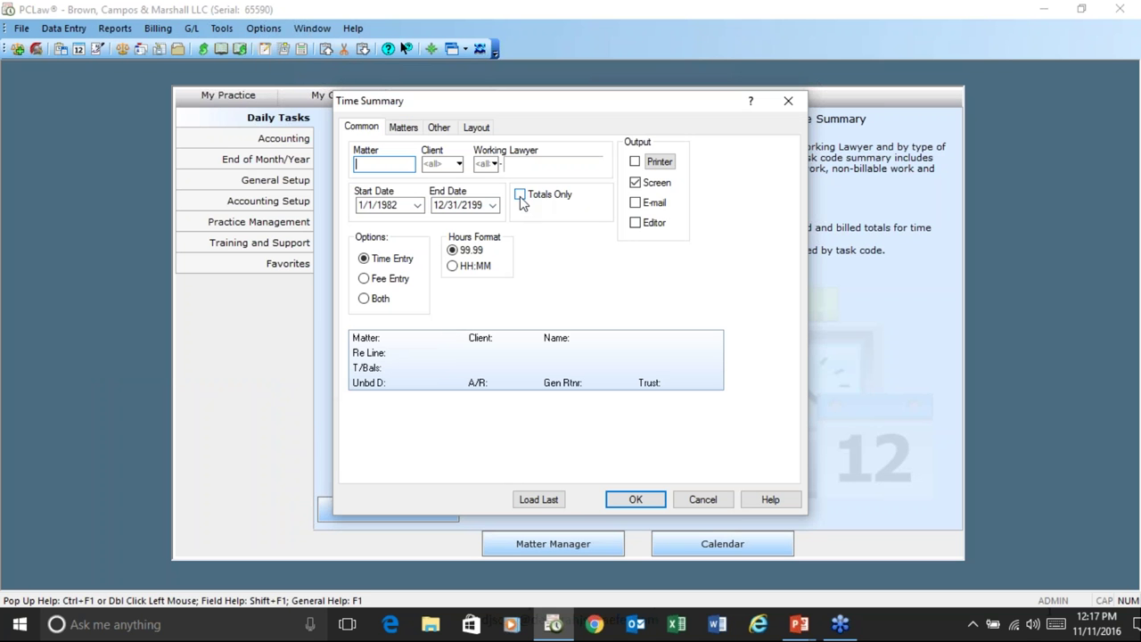
Set the Time Summary report to sort by working lawyer and run it on screen for all dates
left_click(438, 128)
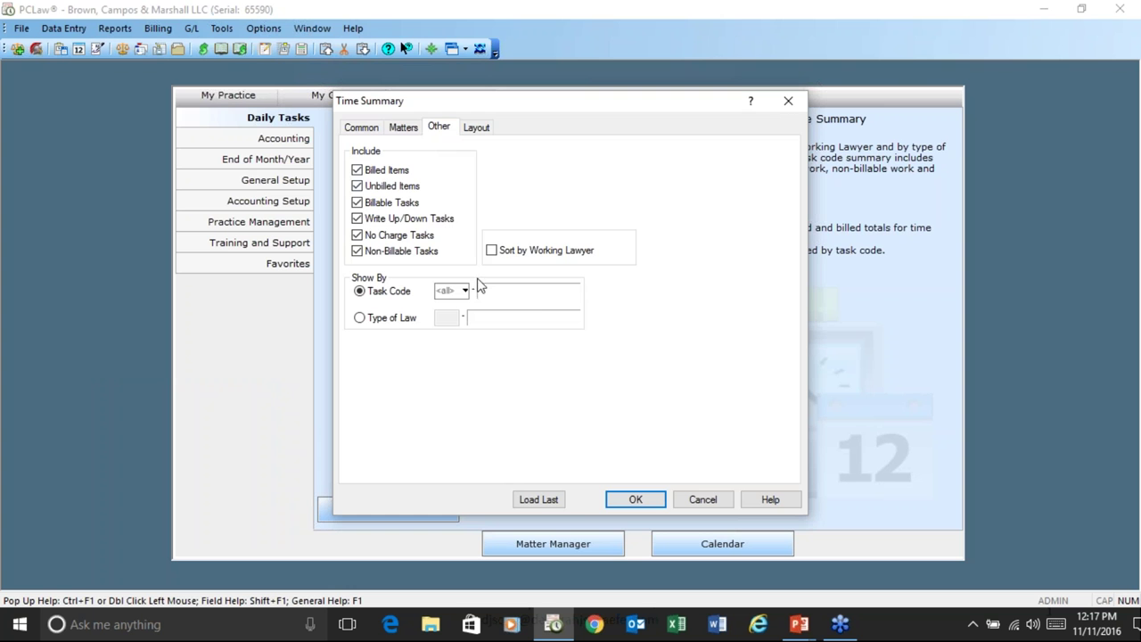
left_click(491, 251)
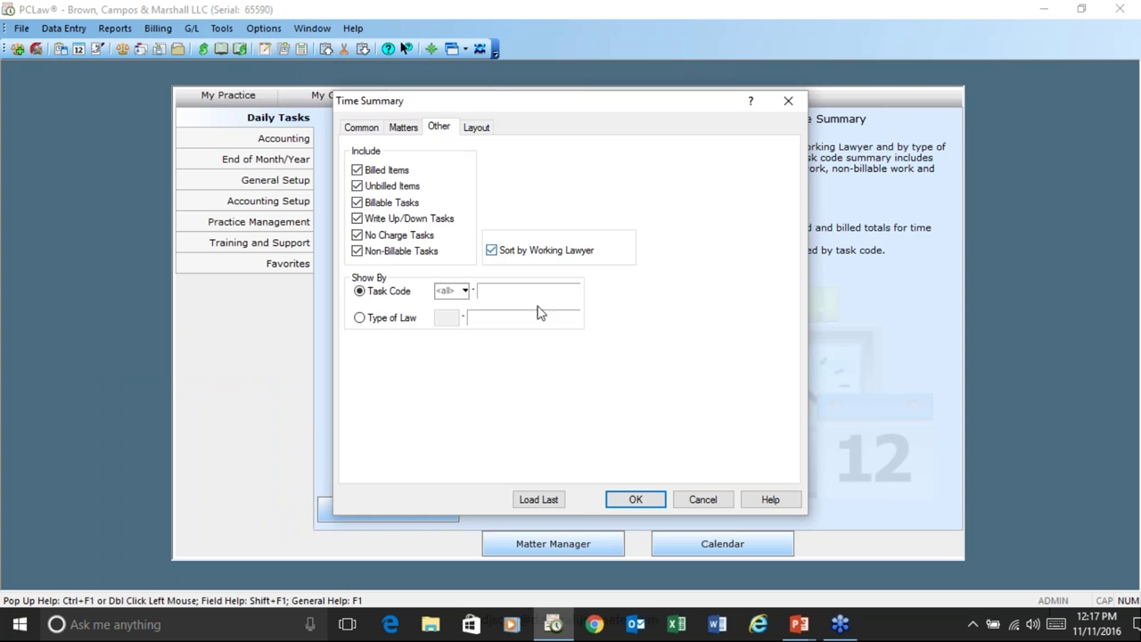
left_click(635, 500)
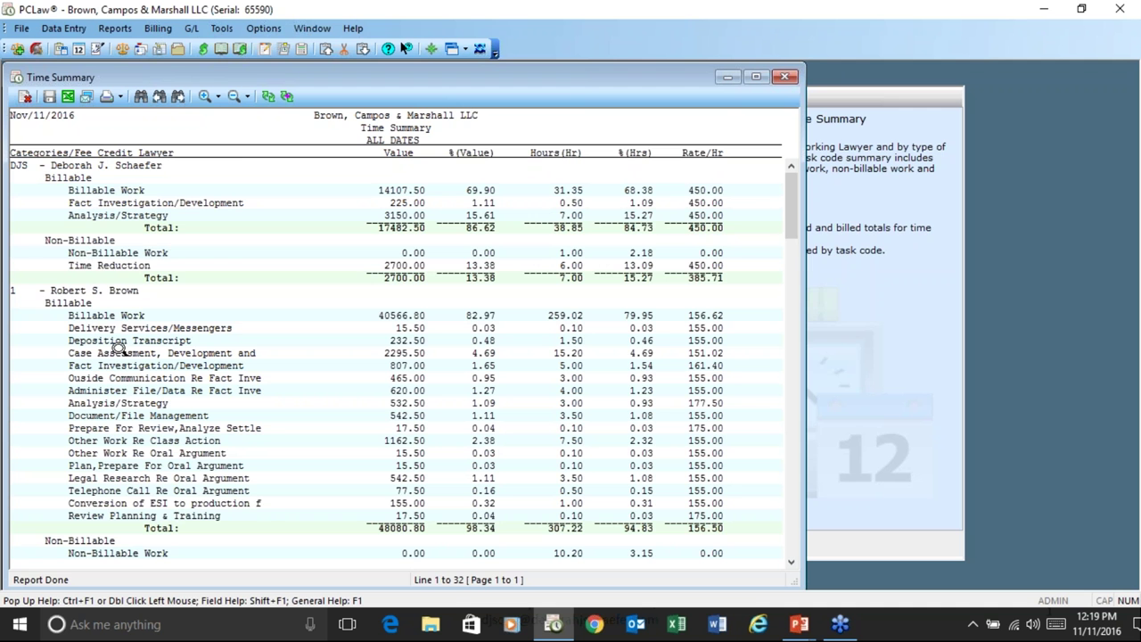
Review each lawyer's billable and non-billable task code breakdown in the Time Summary report and close it
scroll(119, 348, "down", 4)
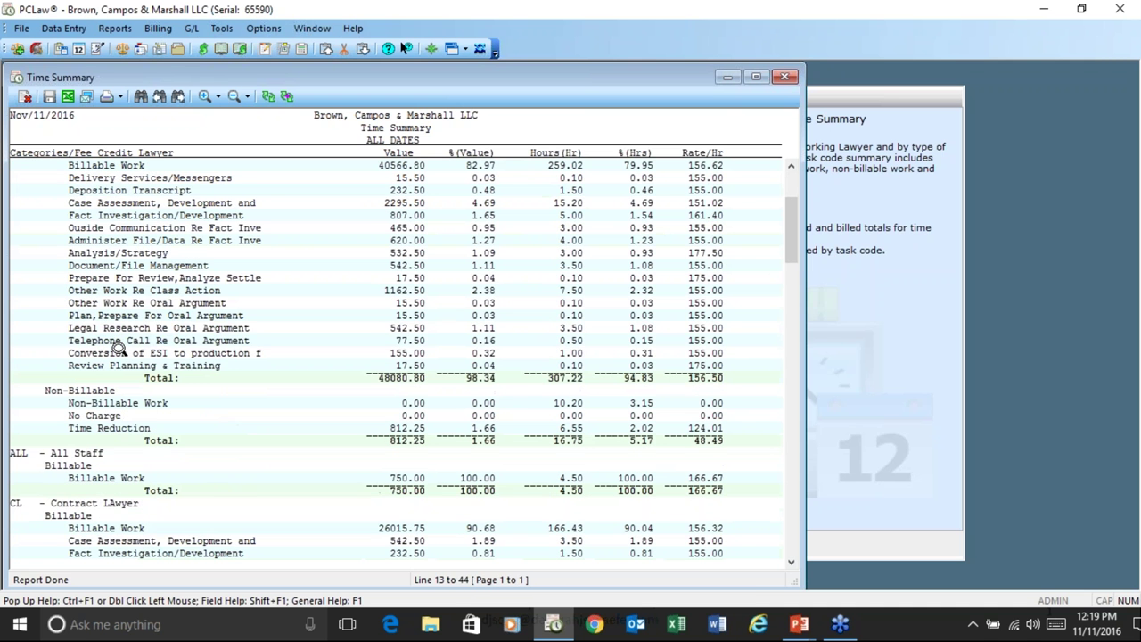
scroll(118, 349, "down", 2)
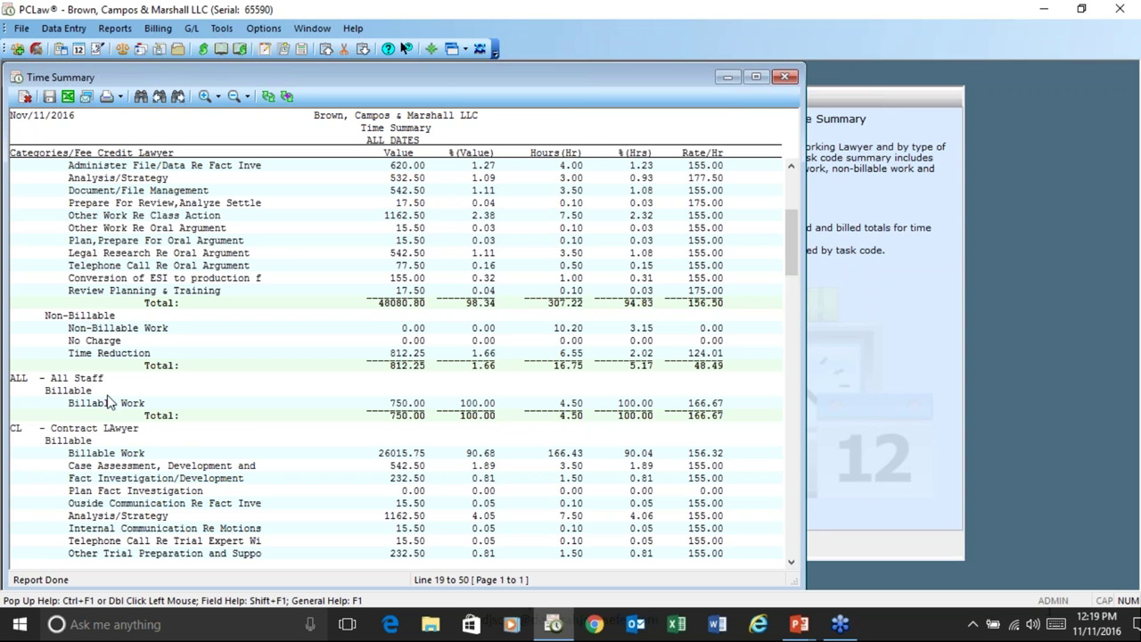
scroll(212, 460, "down", 5)
scroll(224, 539, "up", 8)
scroll(404, 48, "up", 3)
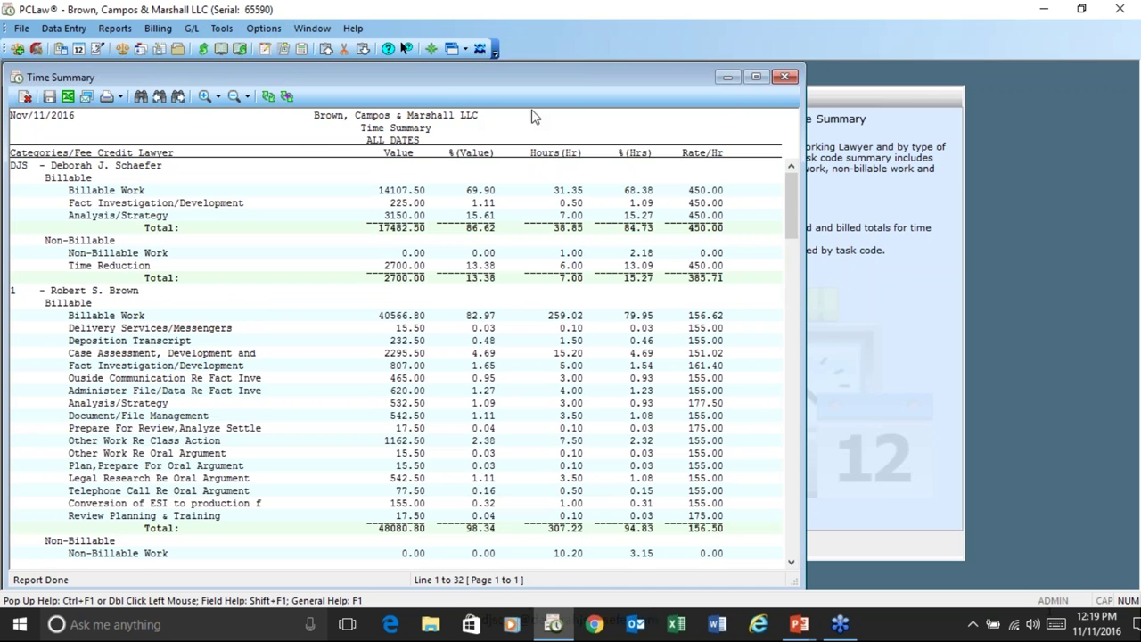
left_click(786, 79)
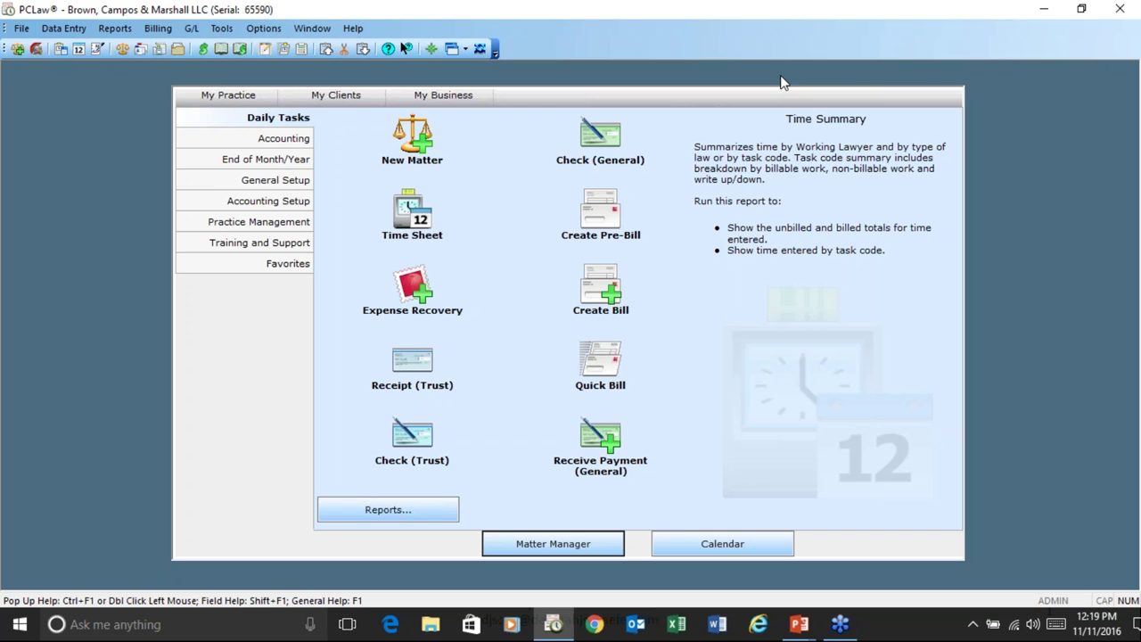
Open a general Receive Payment entry, check its explanation code and text fields, and cancel it
left_click(598, 444)
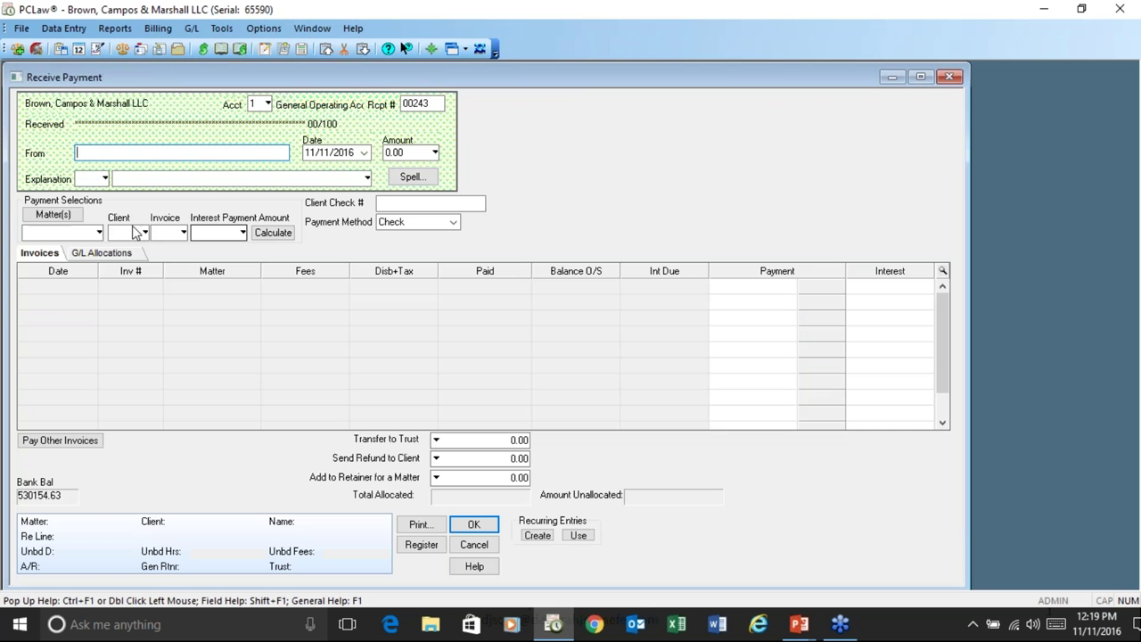
left_click(93, 178)
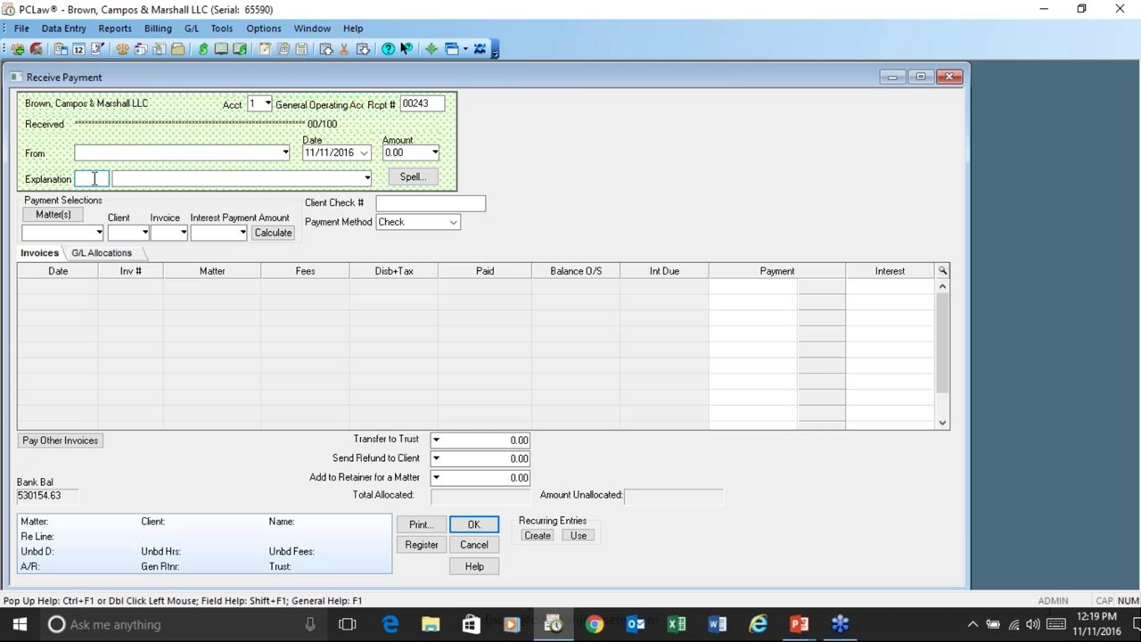
left_click(191, 177)
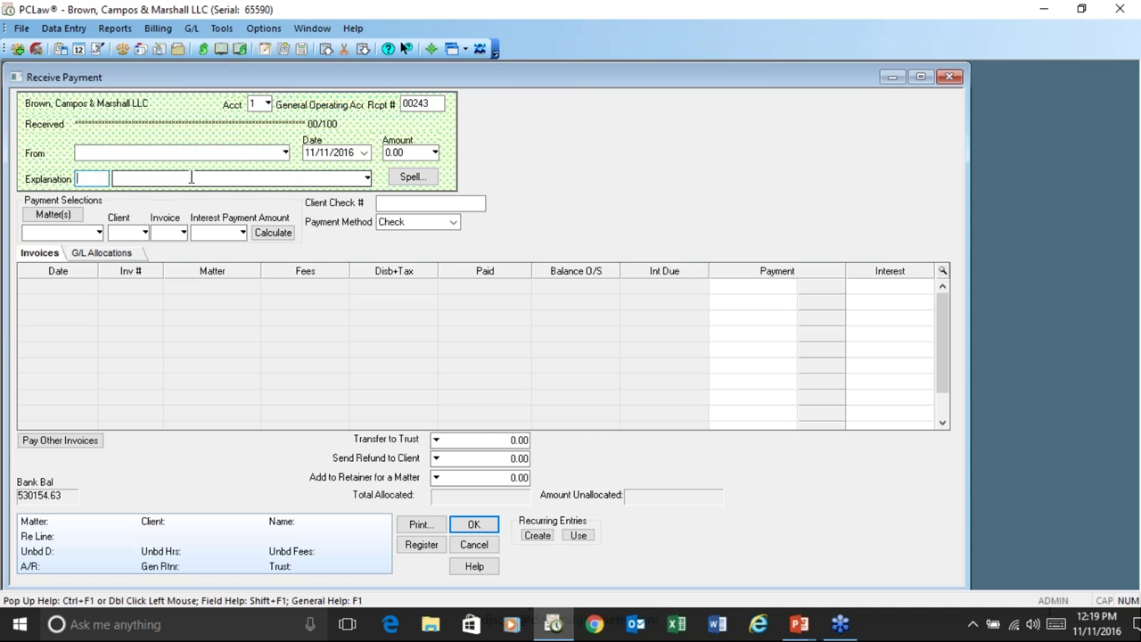
left_click(474, 544)
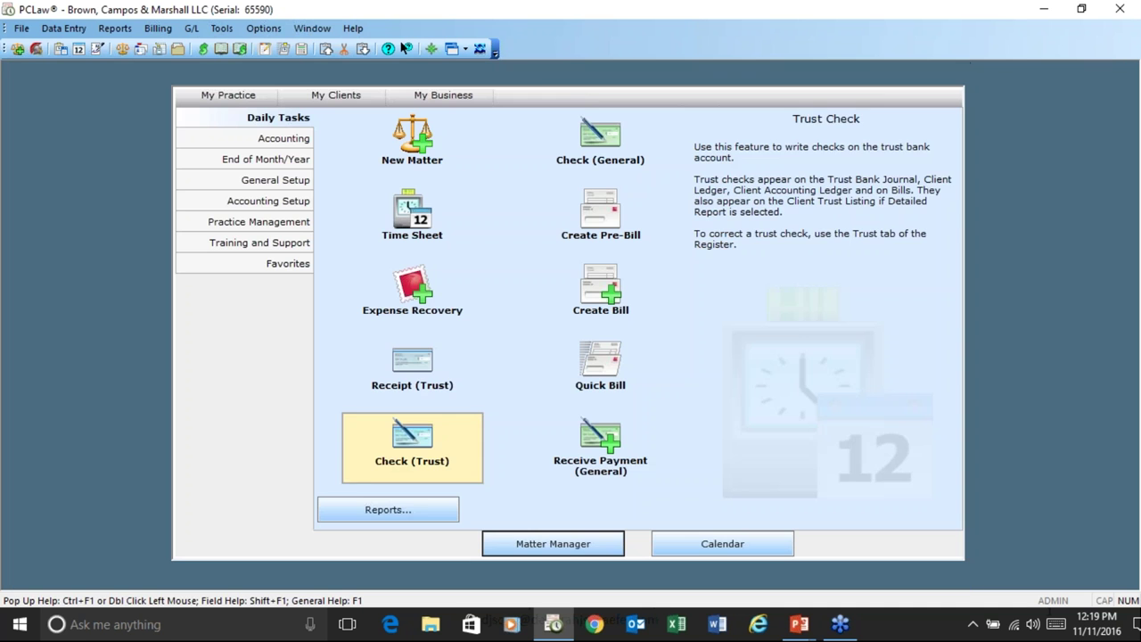
Run the General Bank Journal on screen for receipts only, covering all dates in the Default layout
left_click(115, 28)
mouse_move(143, 46)
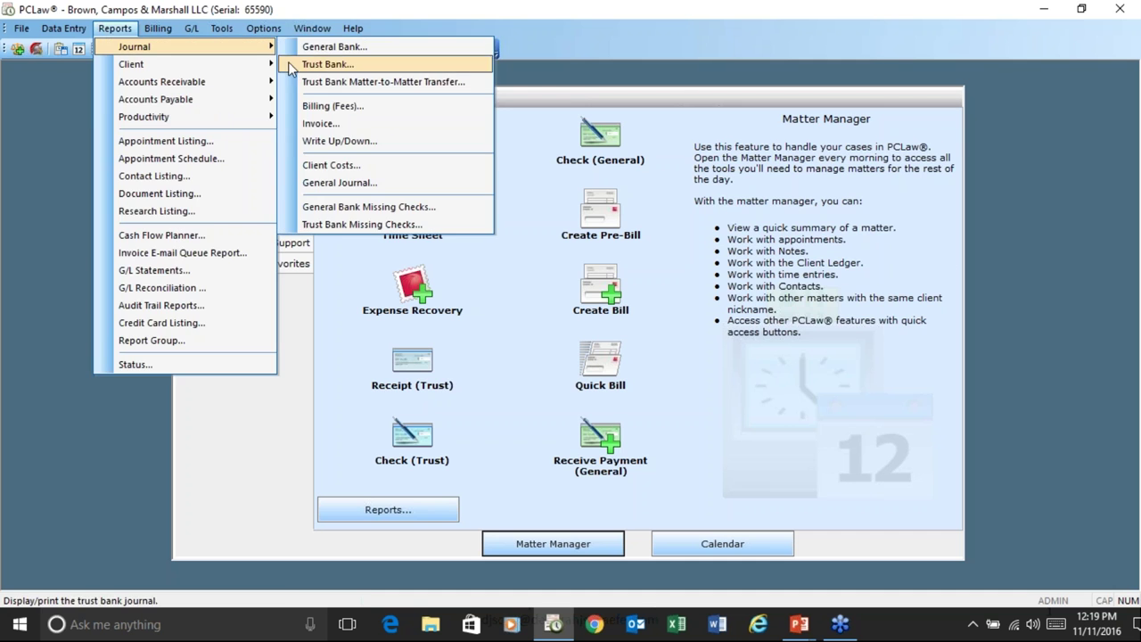
left_click(334, 47)
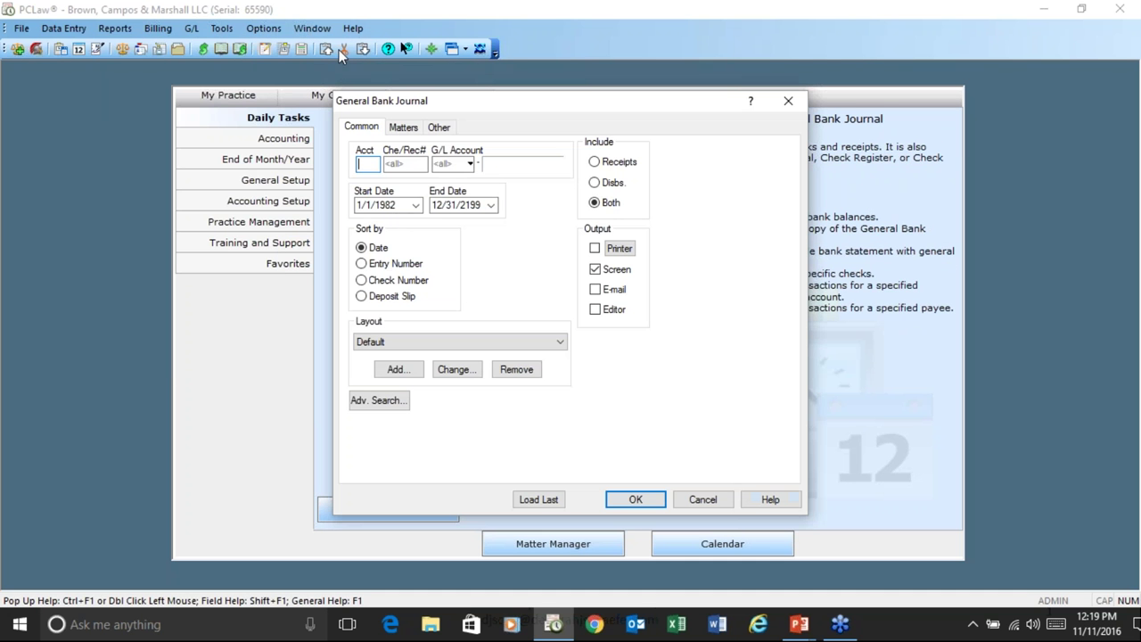
left_click(602, 163)
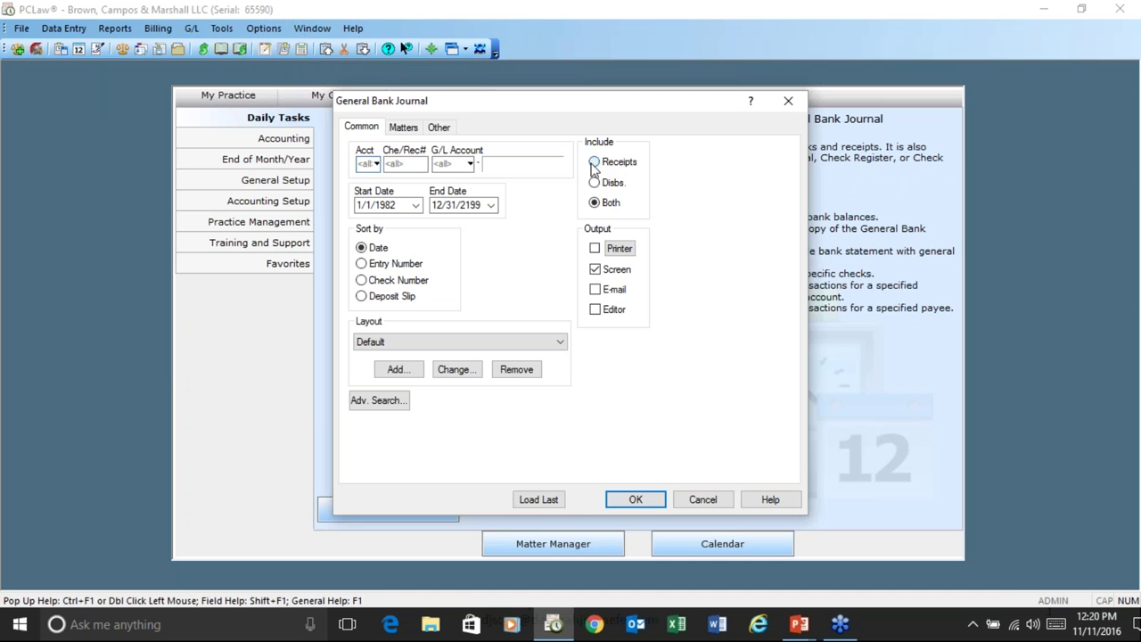
left_click(633, 499)
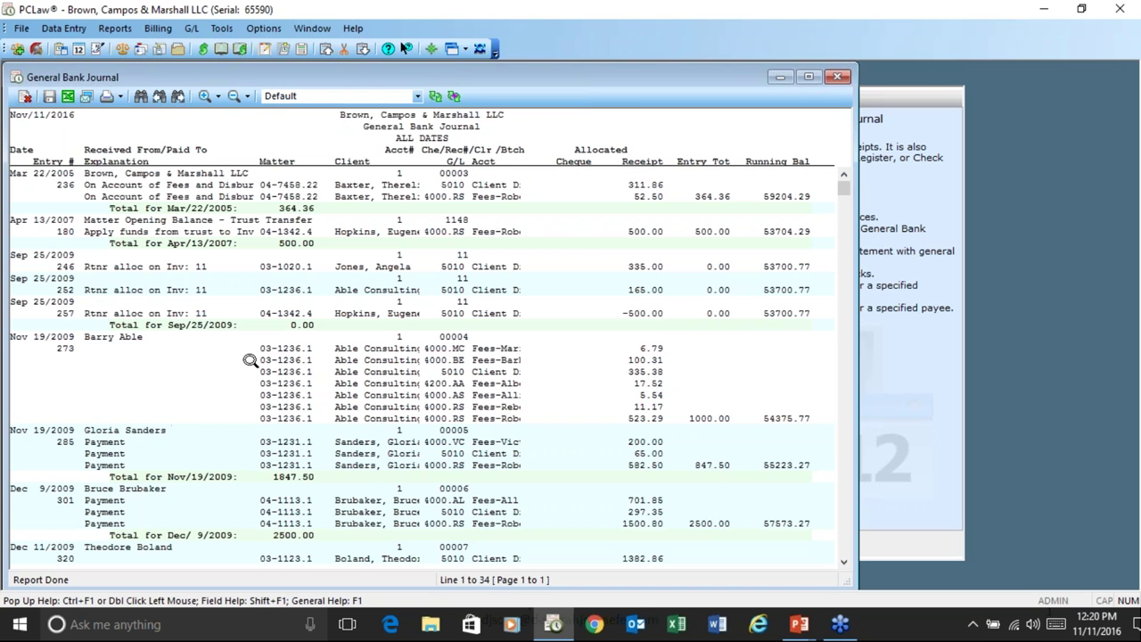
Open the journal's Nov 19/2009 payment, entry 285, view its payment explanation, and cancel without changes
double_click(99, 456)
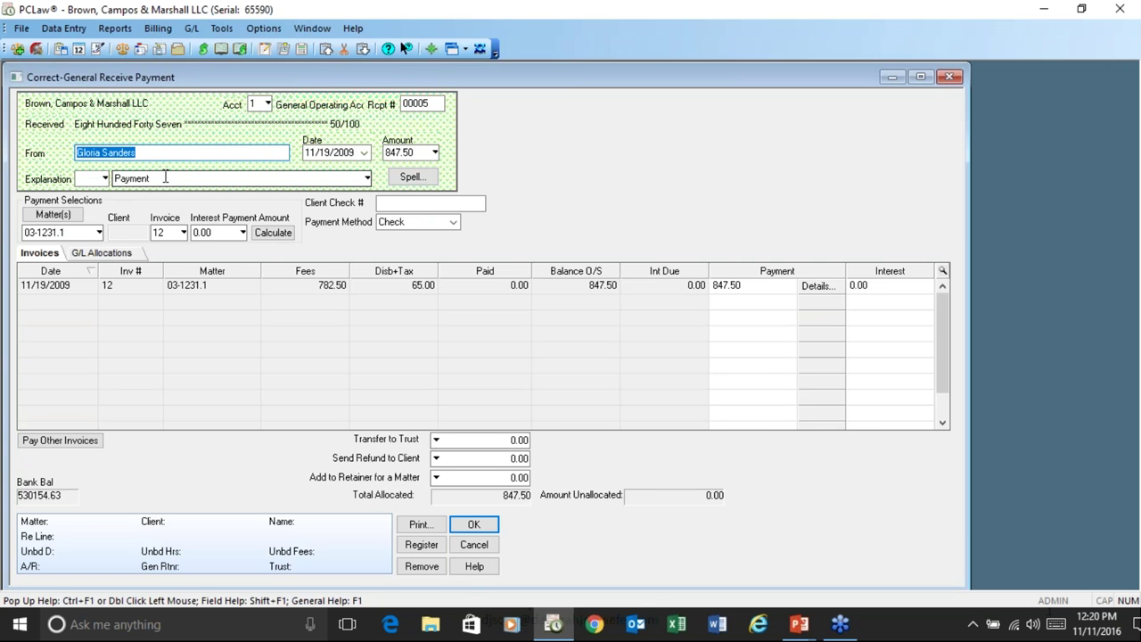
left_click(473, 547)
left_click(616, 350)
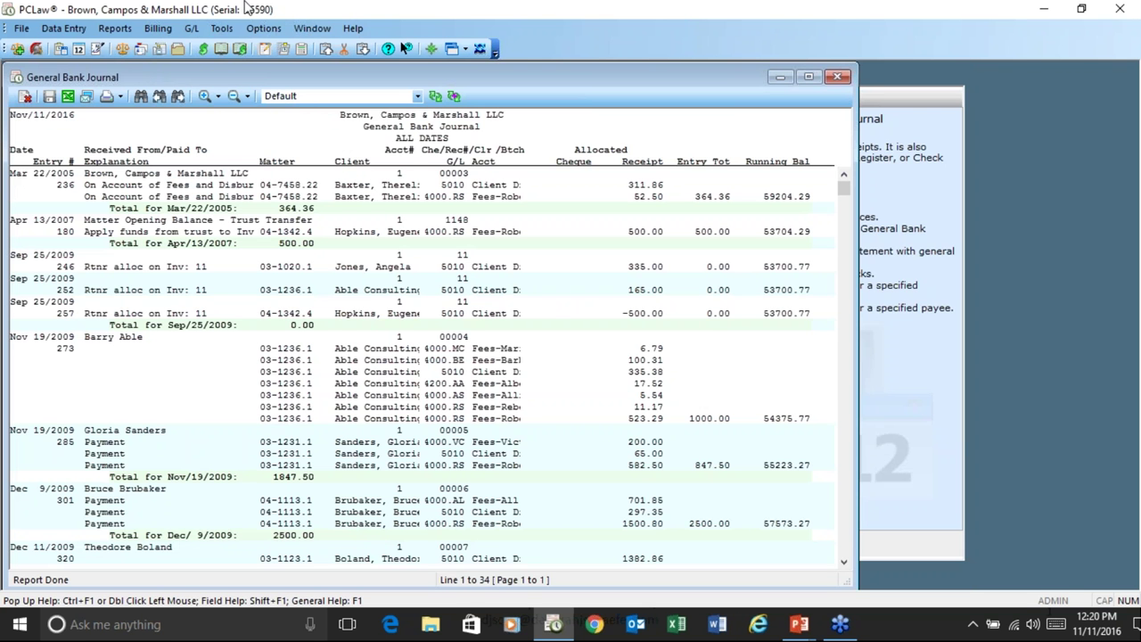
View the default initial values in the Task Codes list, cancel out of it, and close the General Bank Journal
left_click(263, 30)
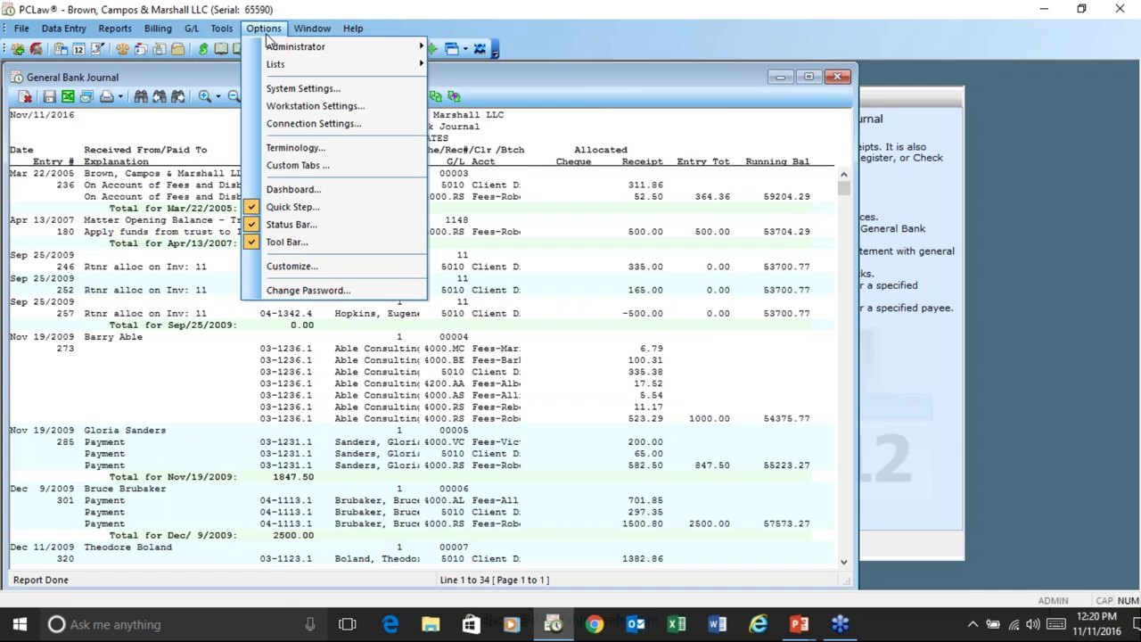
mouse_move(285, 64)
left_click(517, 326)
left_click(728, 324)
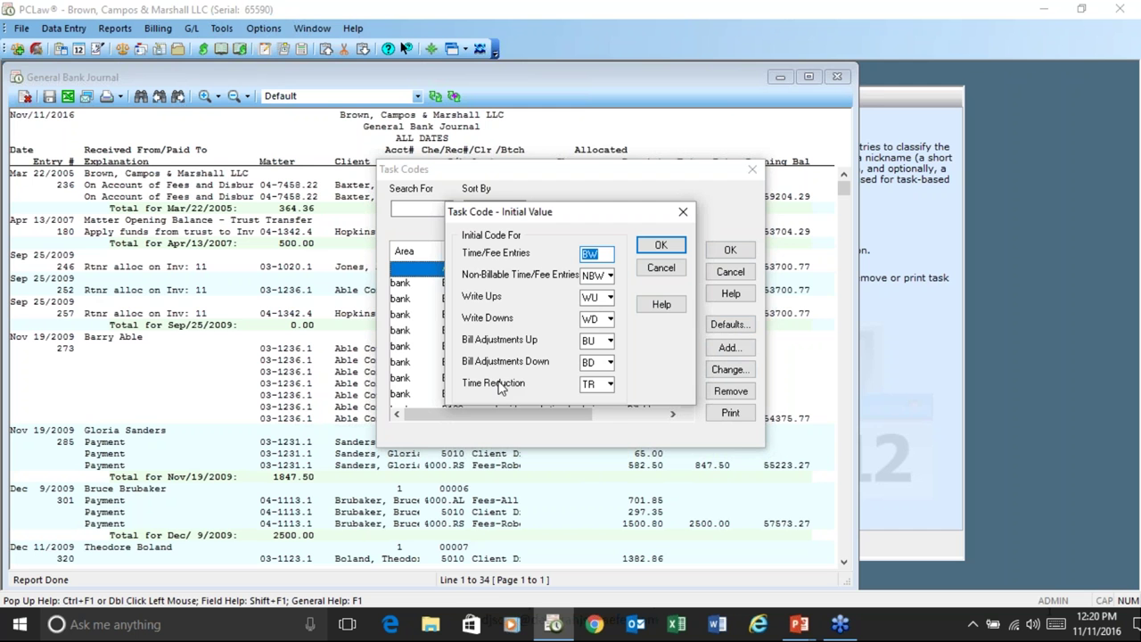
left_click(659, 273)
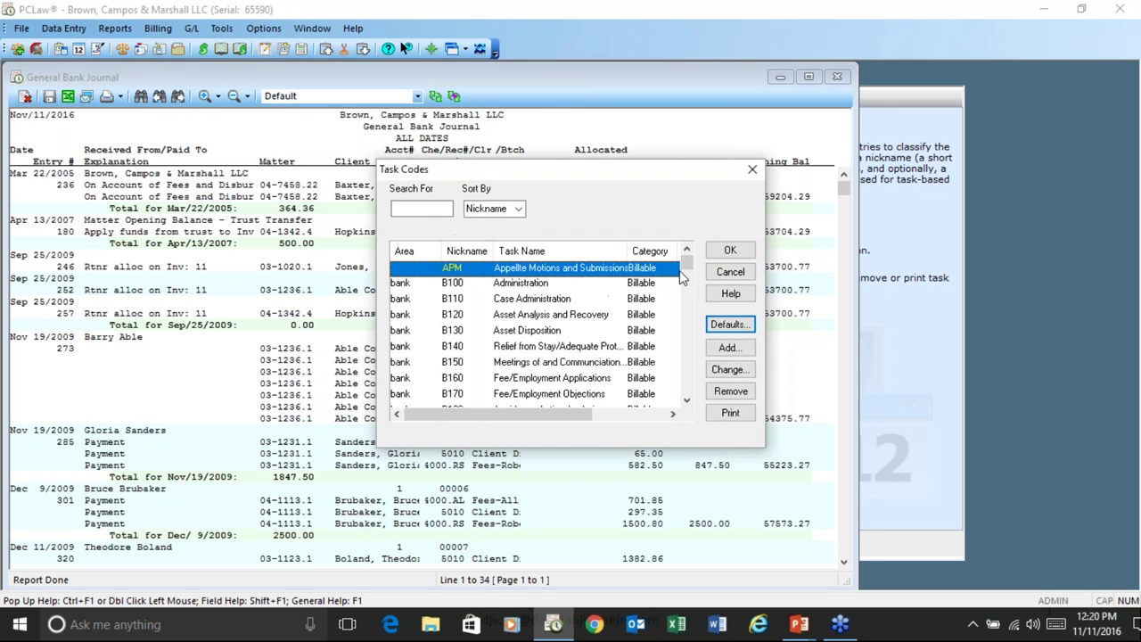
left_click(730, 272)
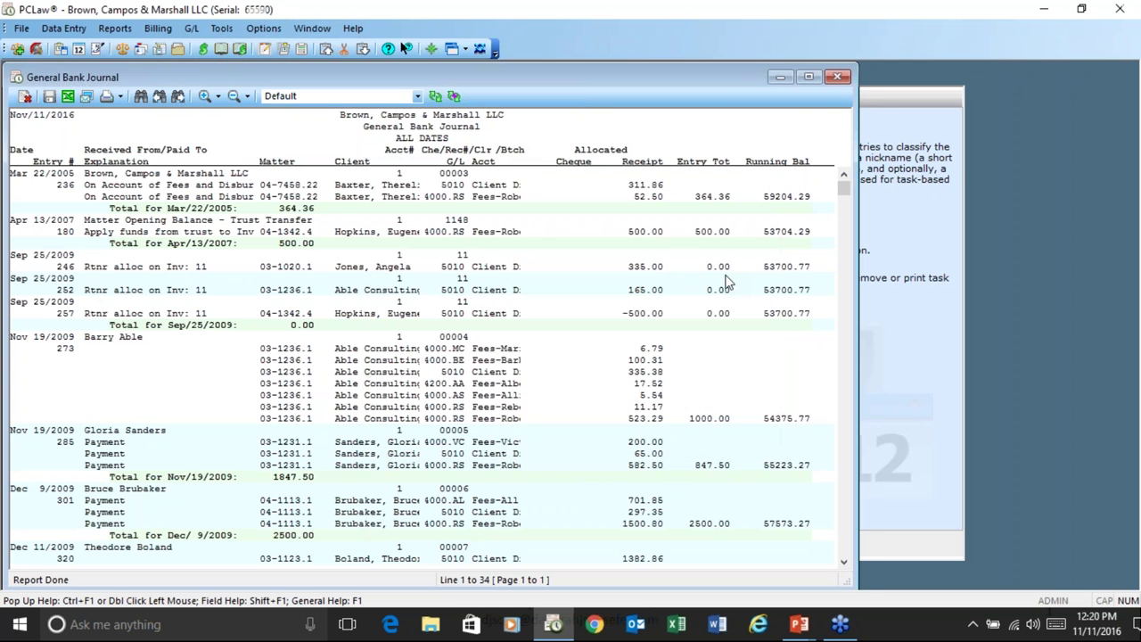
left_click(836, 80)
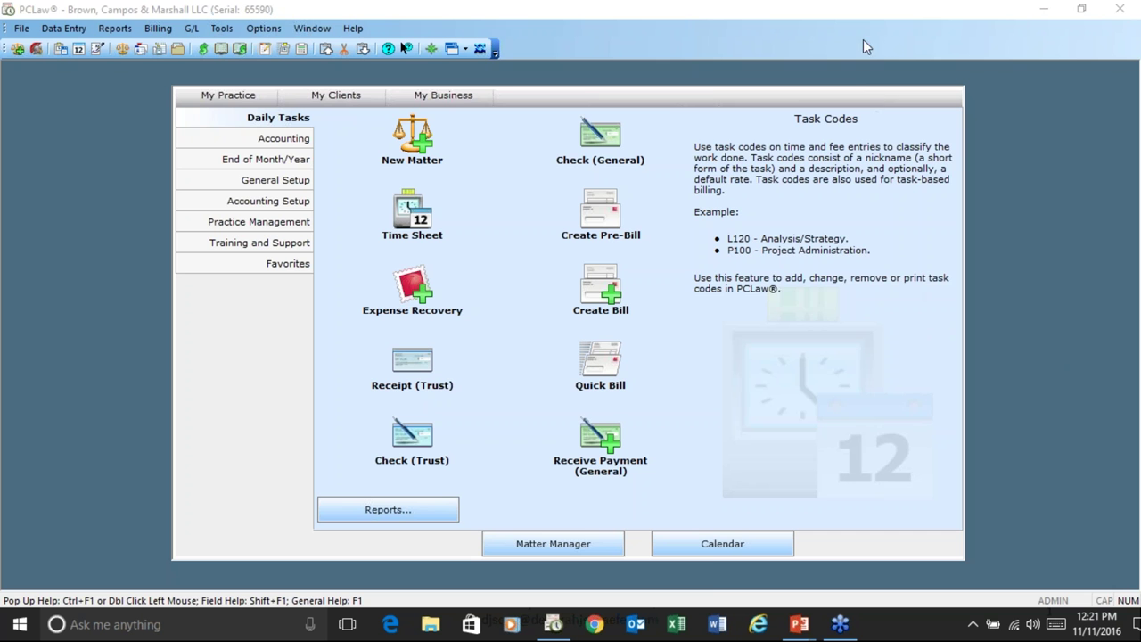
Open matter 089-001's document list in the Matter Manager and select the document 329-1.pdf
left_click(554, 544)
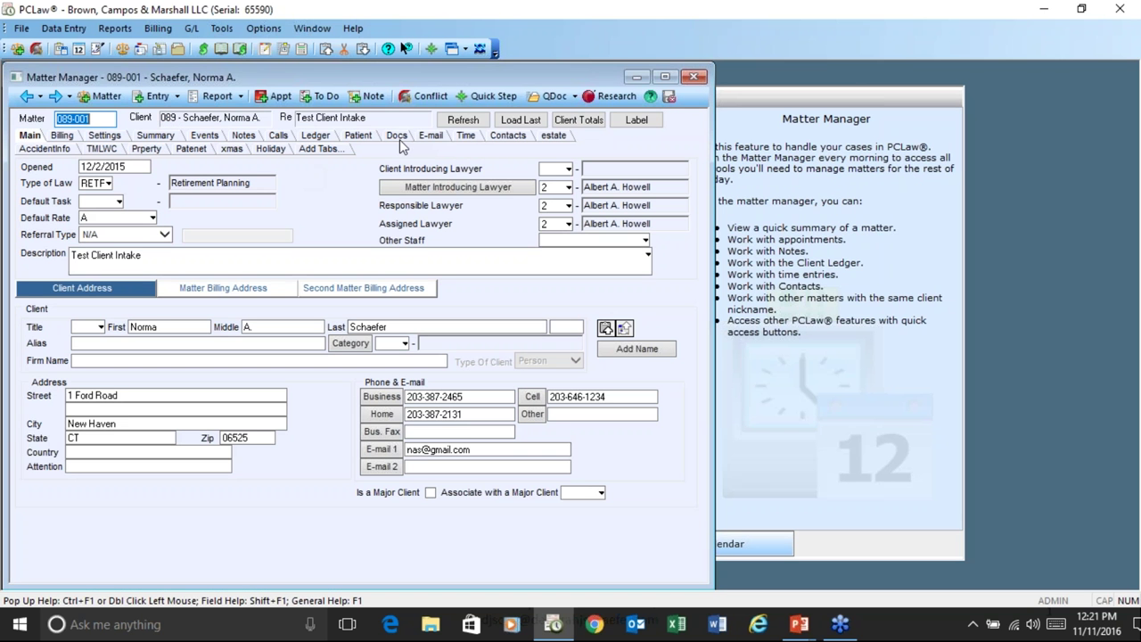
left_click(398, 135)
left_click(257, 356)
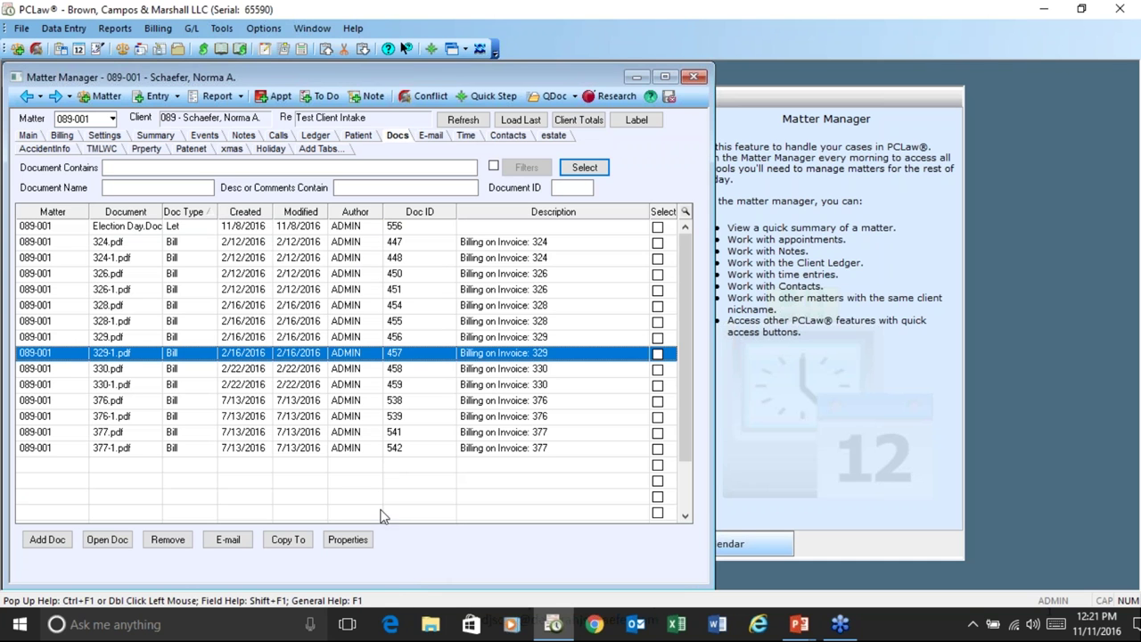
Switch to File Explorer, close the extra window, and browse to the PCLawDocs folder inside Sample Data on drive C
left_click(432, 629)
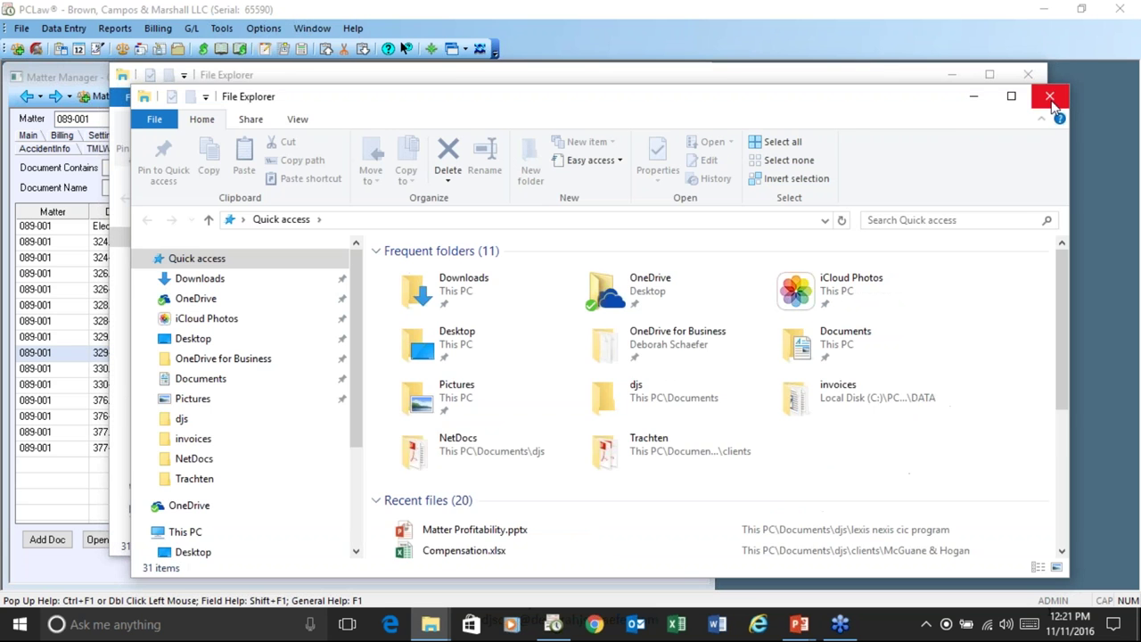
left_click(1051, 99)
scroll(229, 408, "down", 1)
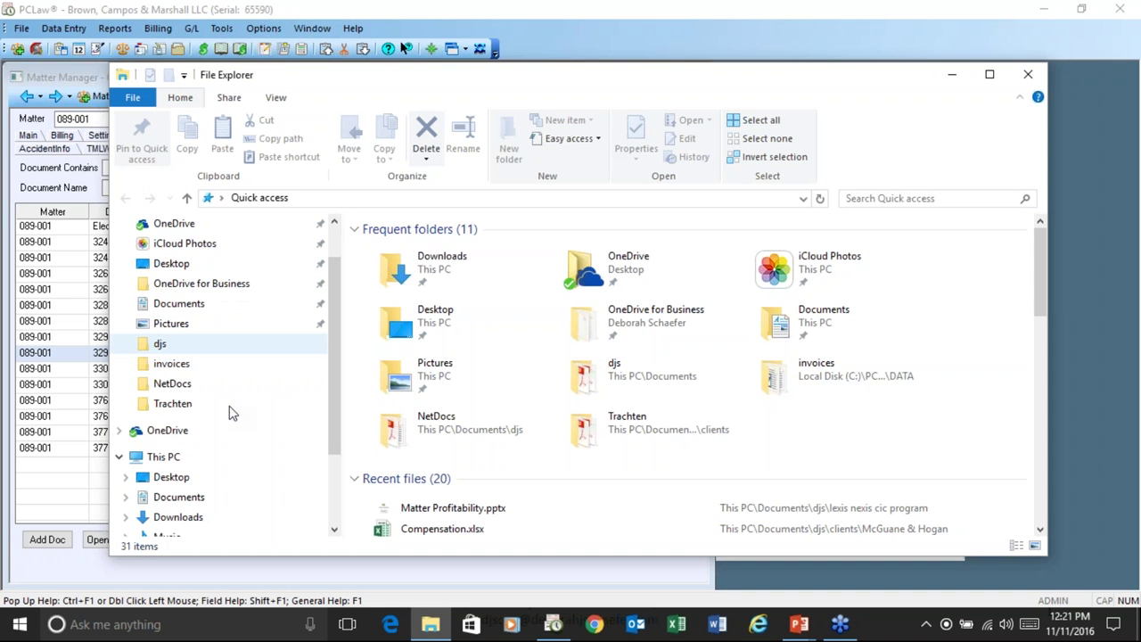
scroll(125, 472, "down", 3)
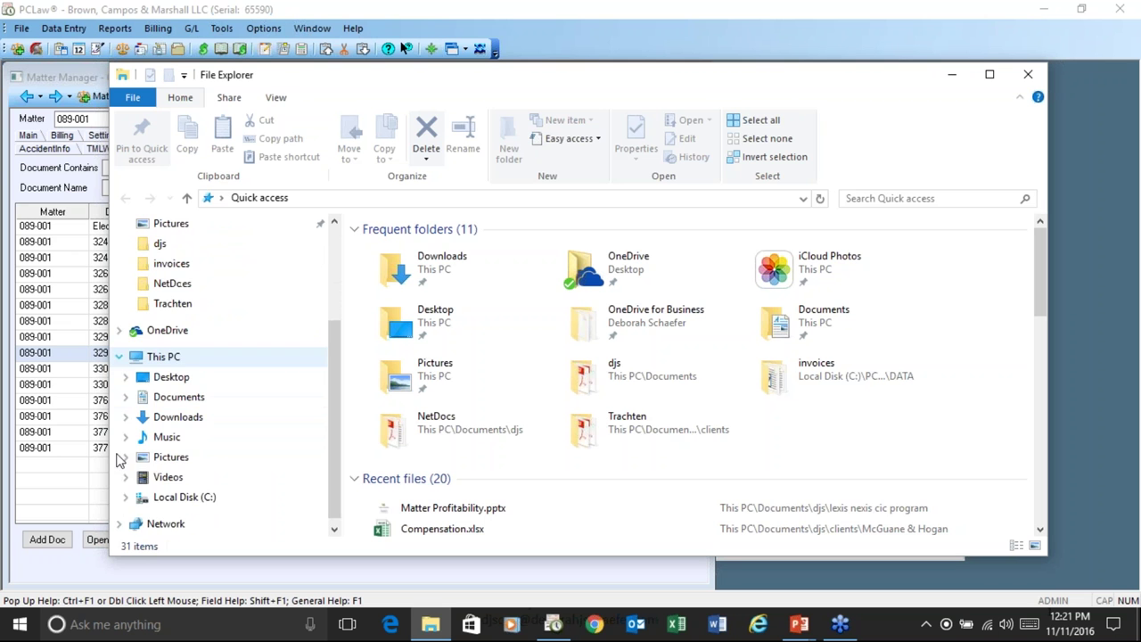
left_click(123, 498)
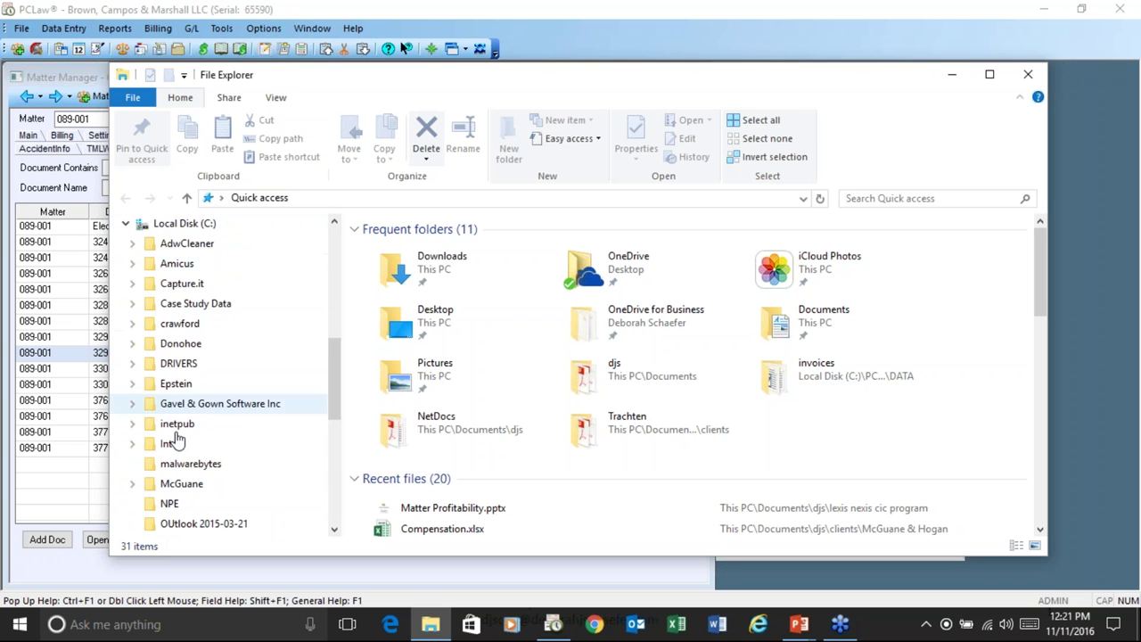
scroll(183, 450, "down", 1)
scroll(187, 465, "down", 4)
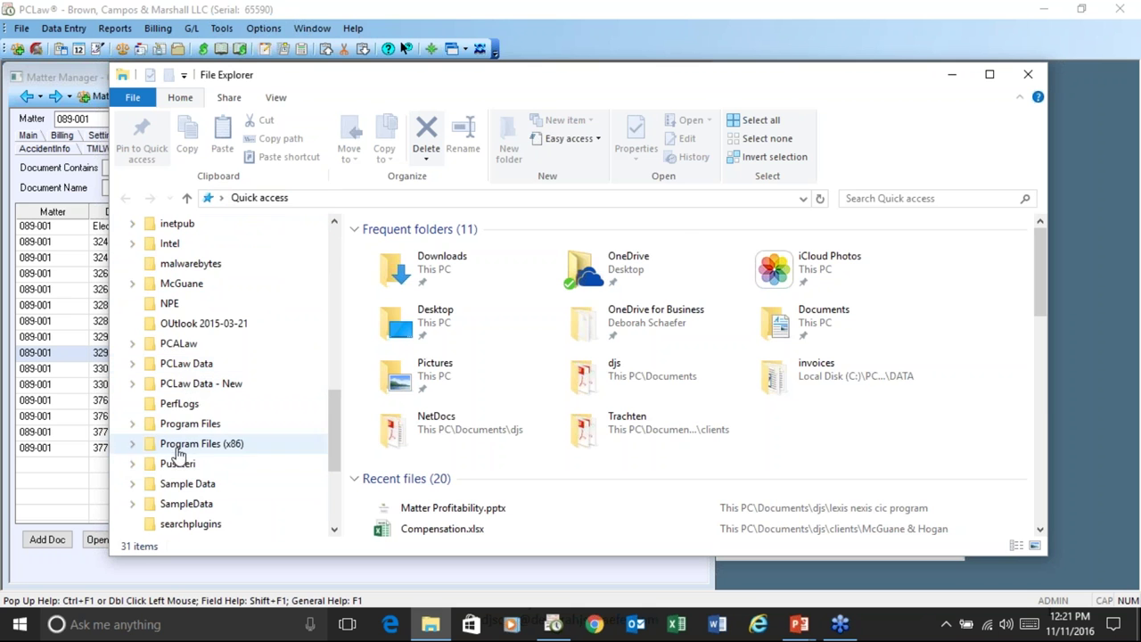
left_click(198, 489)
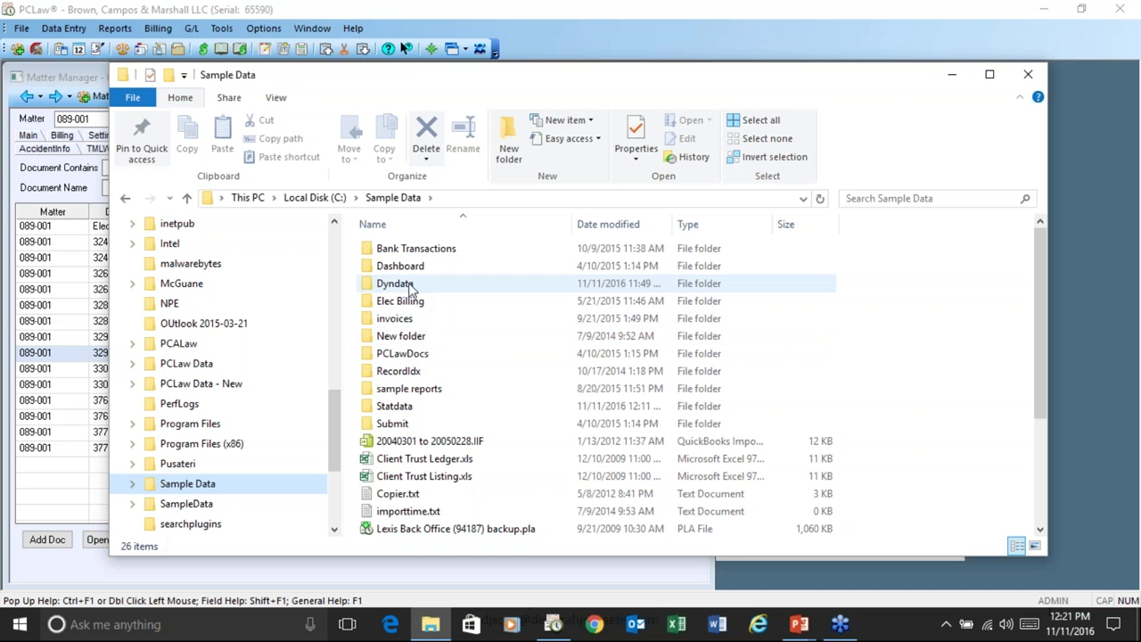
left_click(400, 354)
double_click(400, 353)
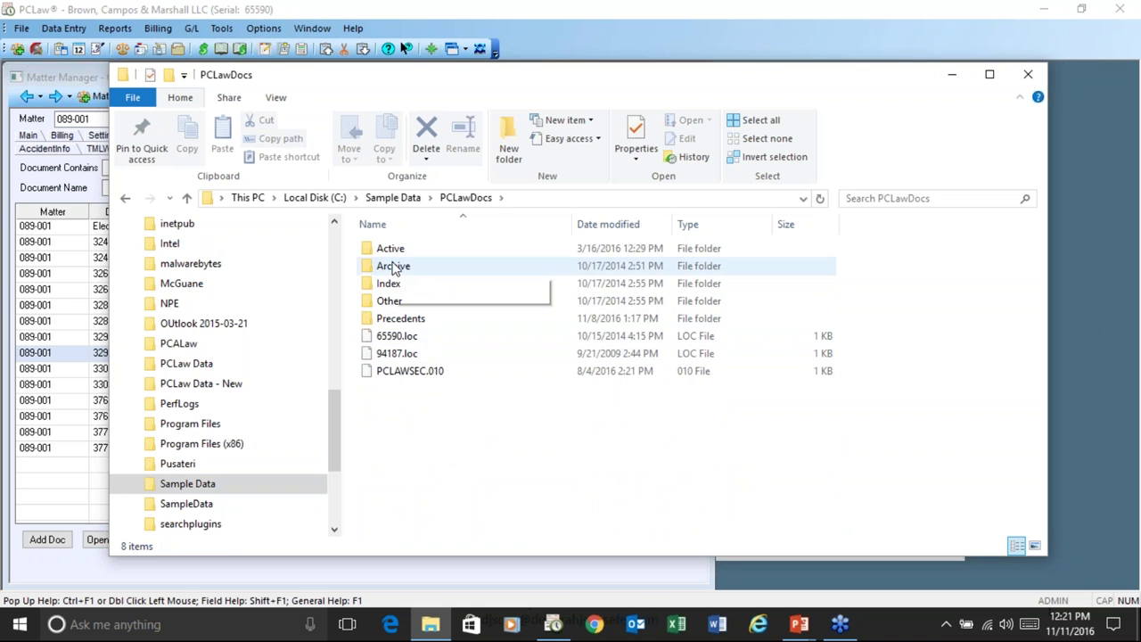
Open the Active folder, the third client's folder and its fourth matter folder, then close File Explorer
double_click(393, 255)
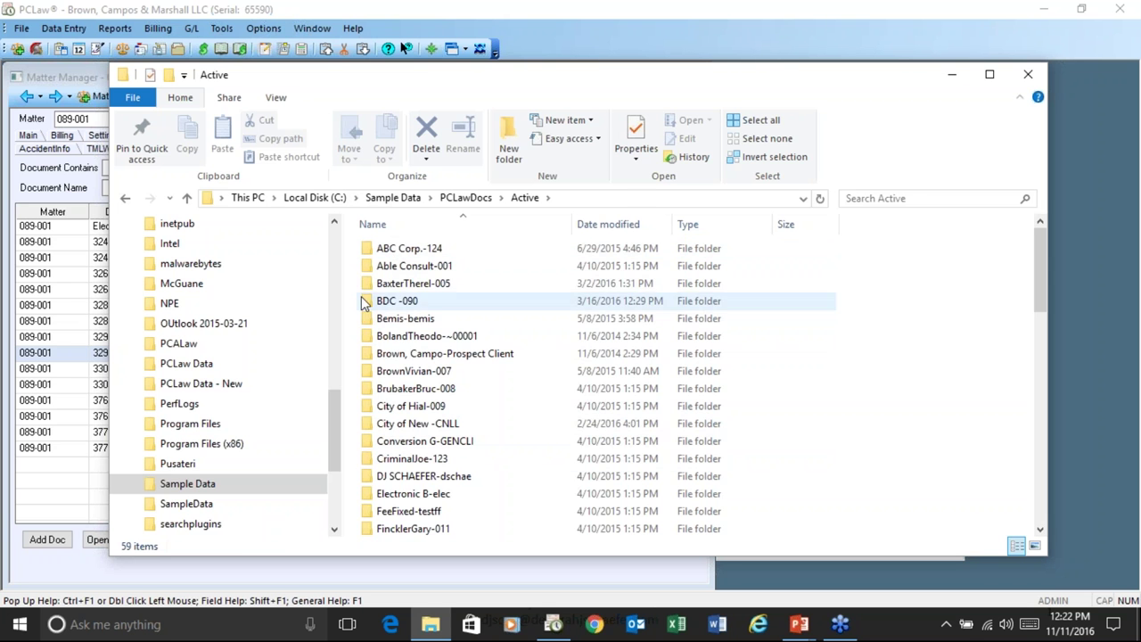
double_click(385, 284)
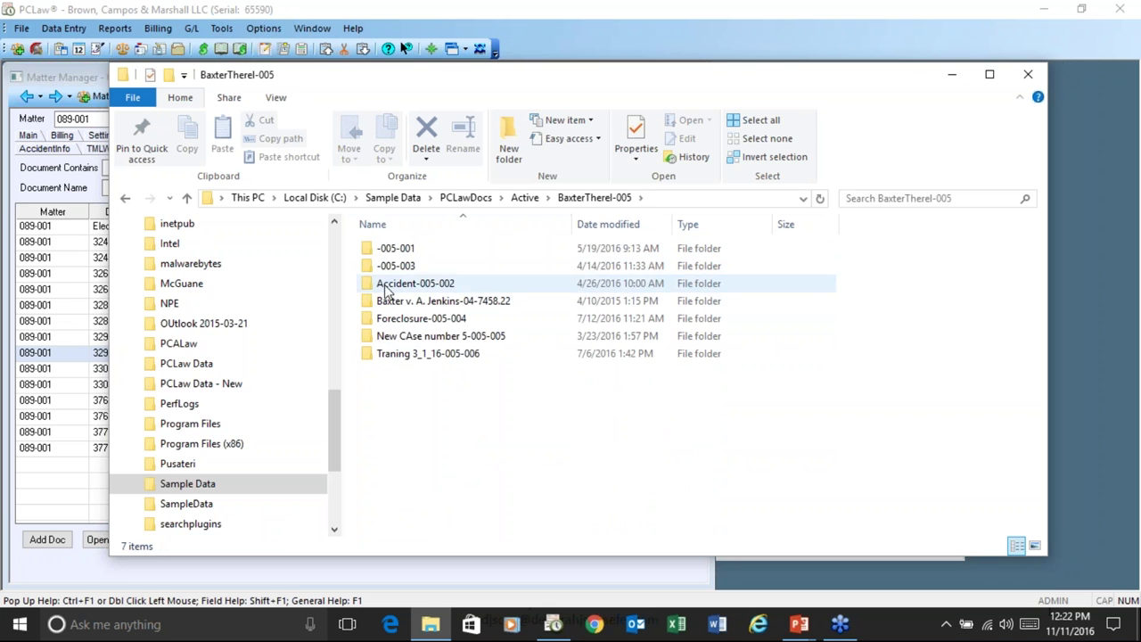
double_click(389, 302)
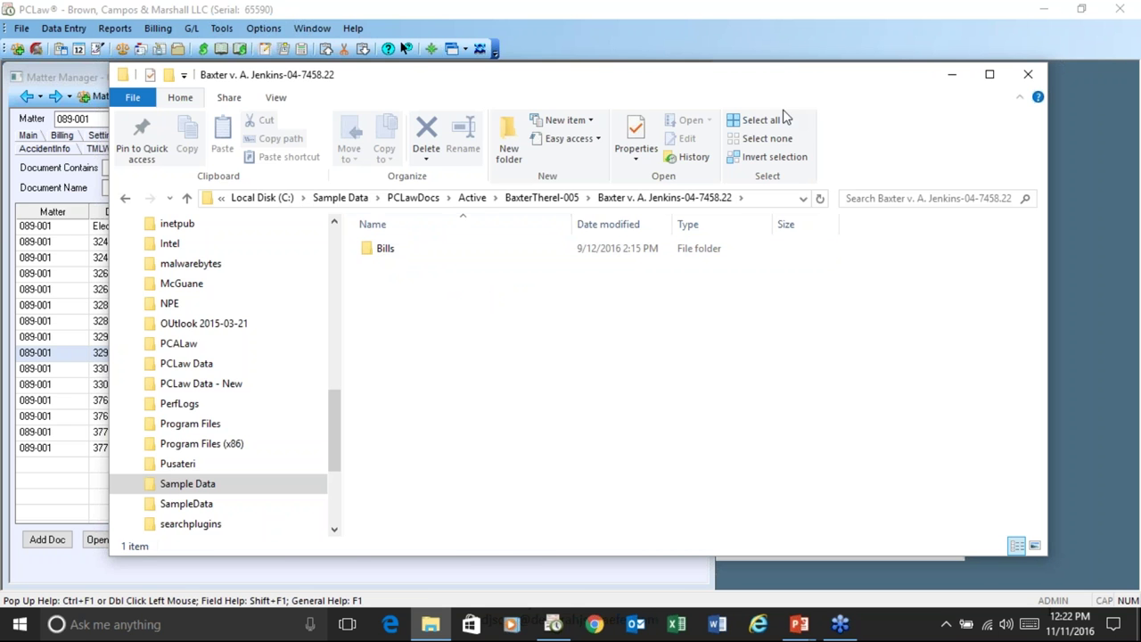
left_click(1028, 74)
mouse_move(419, 357)
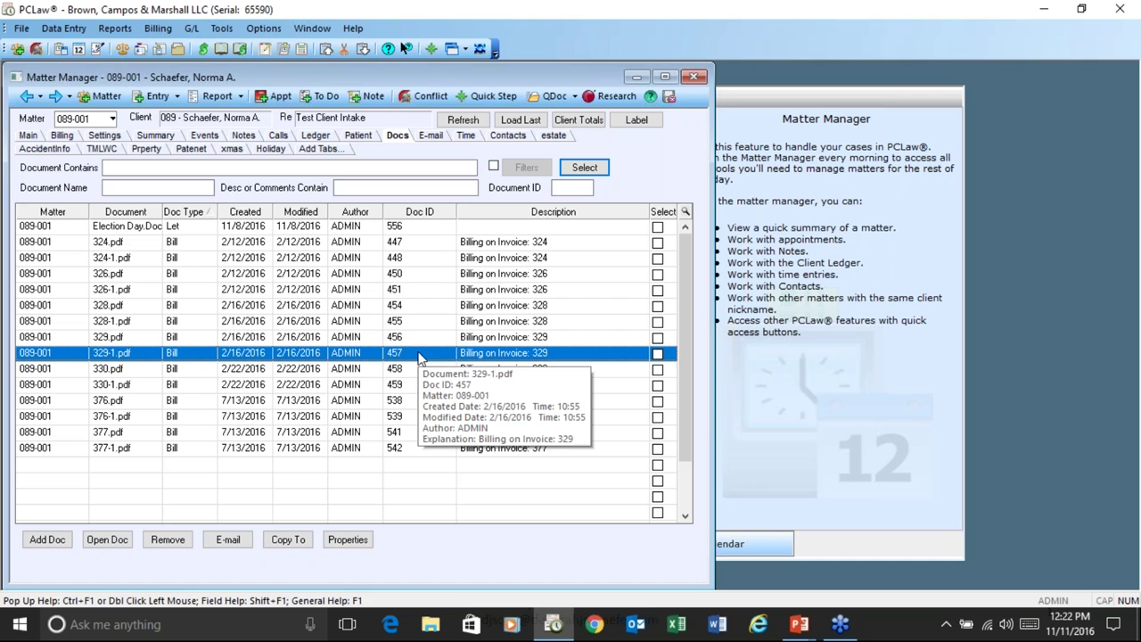
Save and close the Matter Manager, and reopen it on the billing settings of matter 089-001
left_click(671, 98)
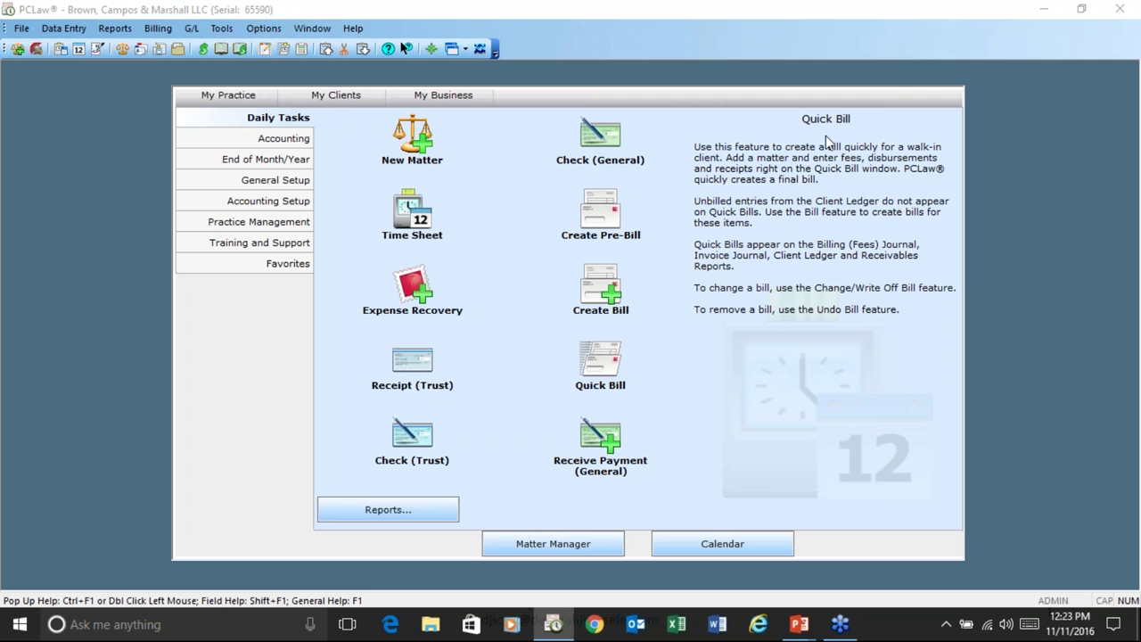
left_click(784, 413)
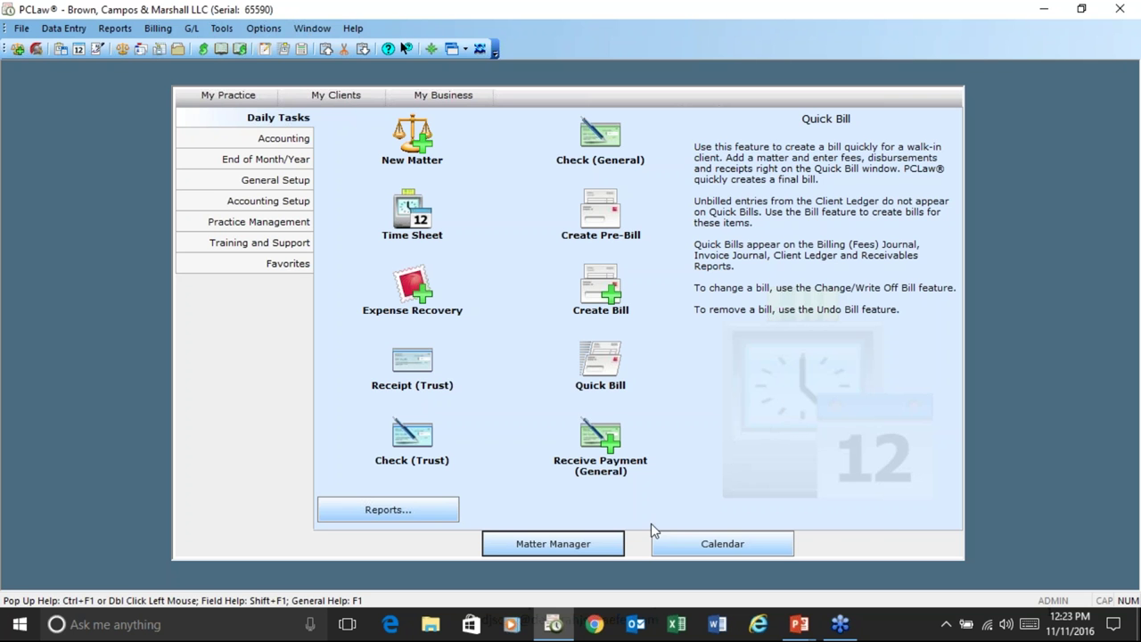
left_click(553, 544)
left_click(64, 137)
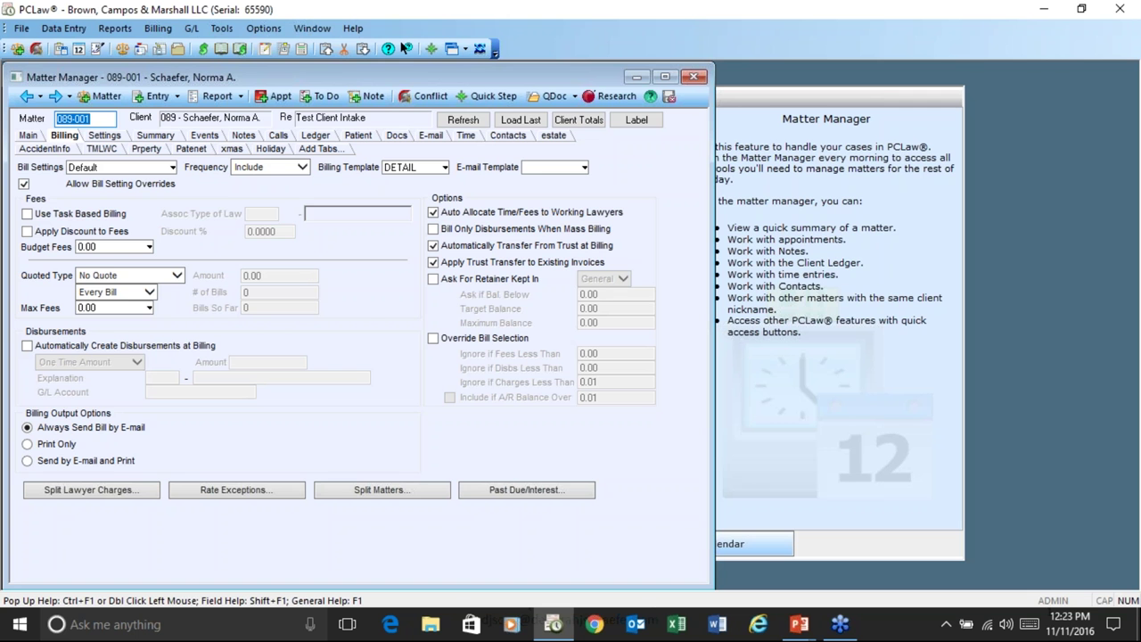
Set matter 089-001's billing frequency to Cycle 1 and turn on Bill Only Disbursements When Mass Billing
left_click(296, 167)
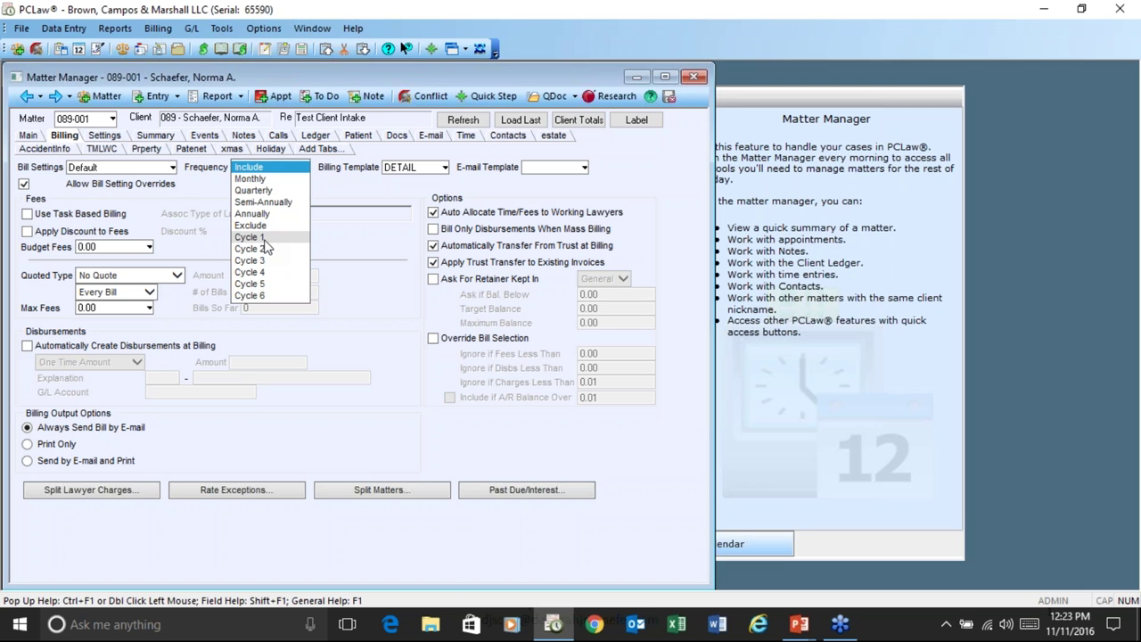
left_click(264, 241)
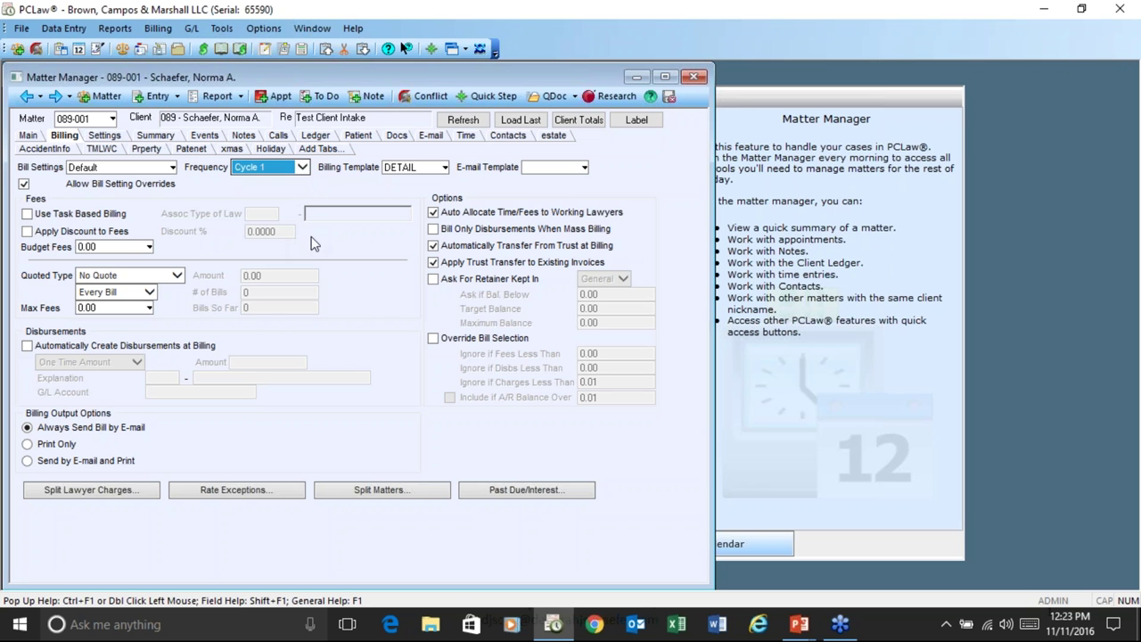
left_click(433, 229)
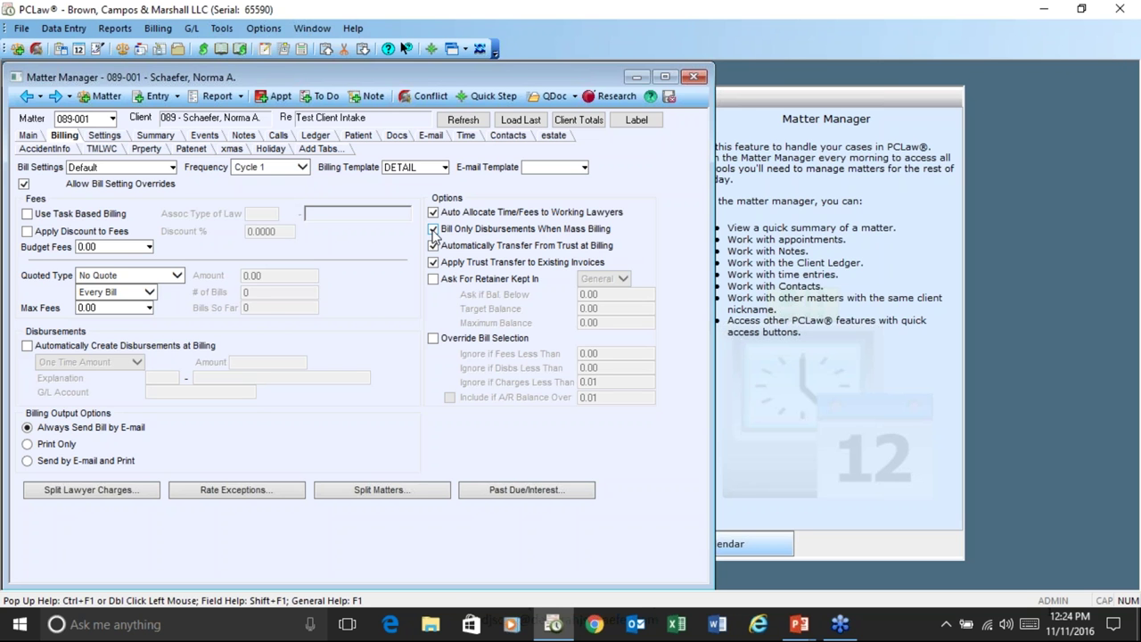
Start a pre-bill, clear its matter, choose Cycle 1 as the frequency in its options, and cancel it
left_click(158, 28)
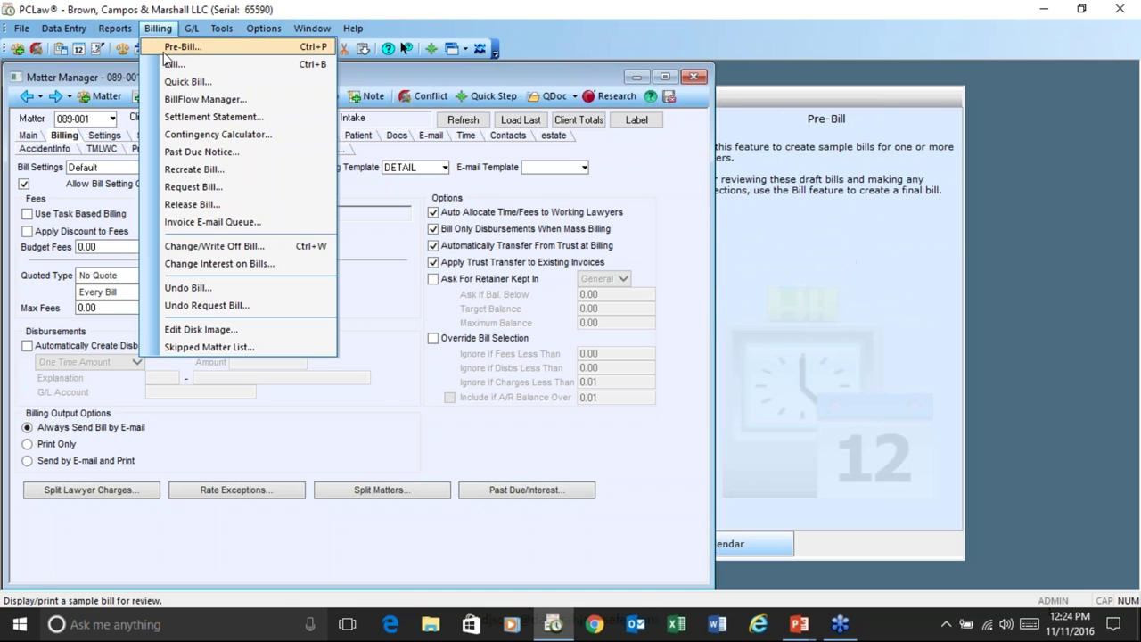
left_click(164, 47)
left_click(605, 141)
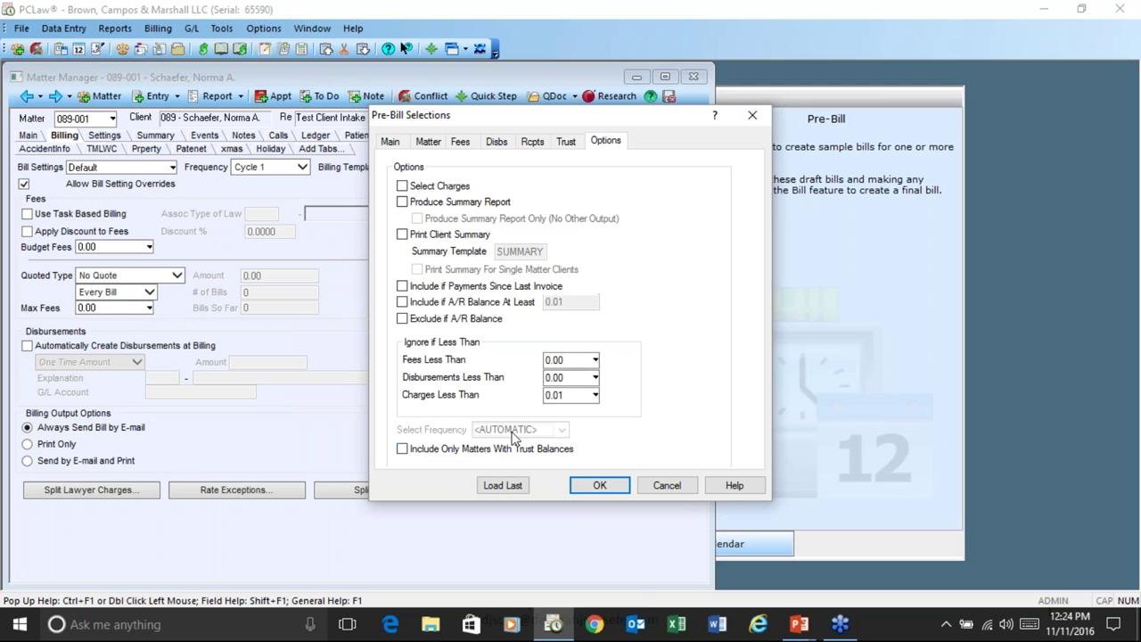
left_click(392, 142)
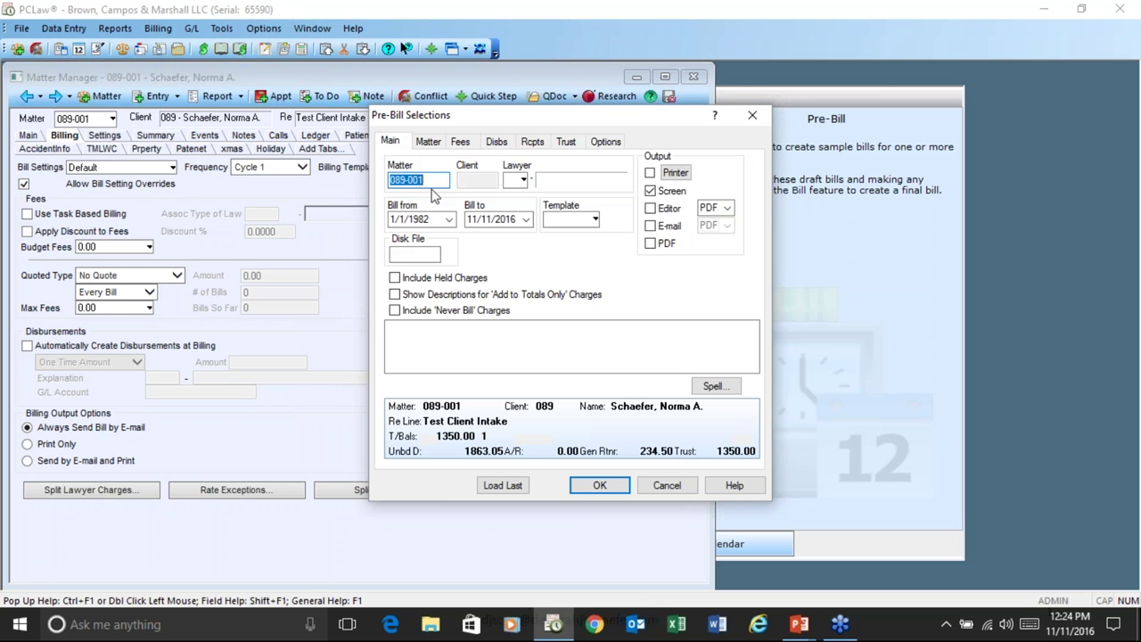
key("Delete")
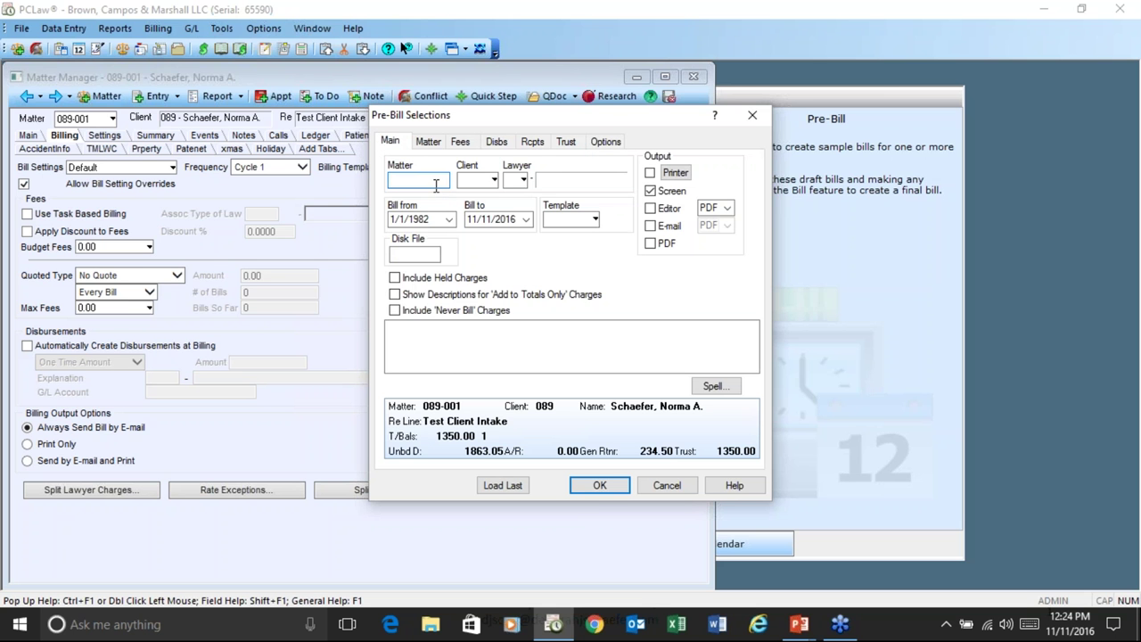
left_click(609, 141)
left_click(563, 430)
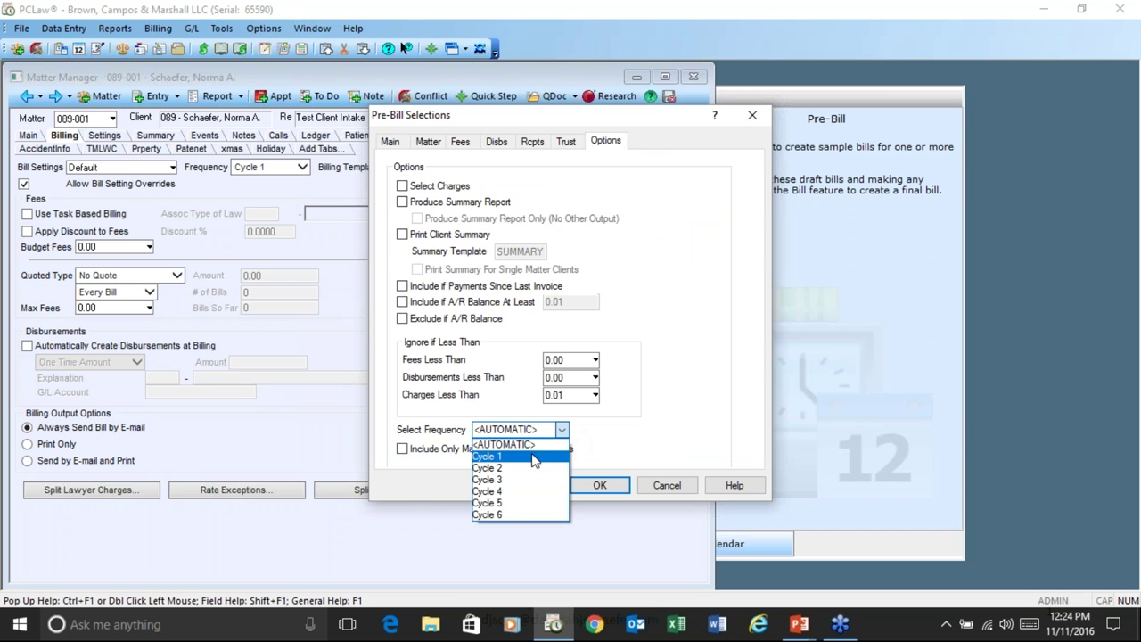
left_click(531, 453)
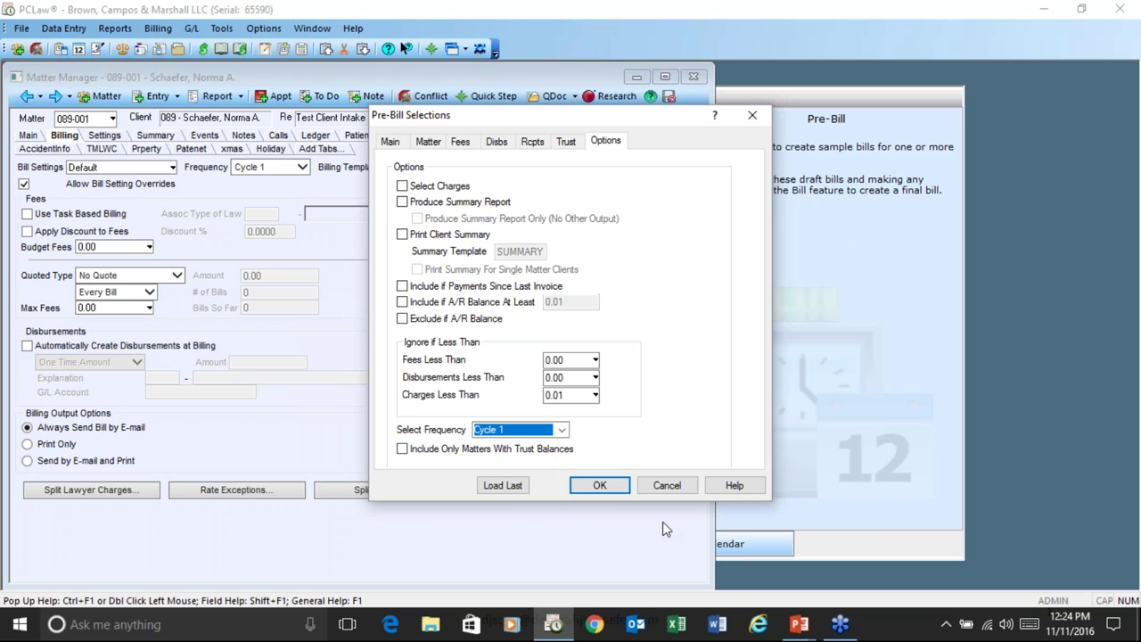
left_click(666, 486)
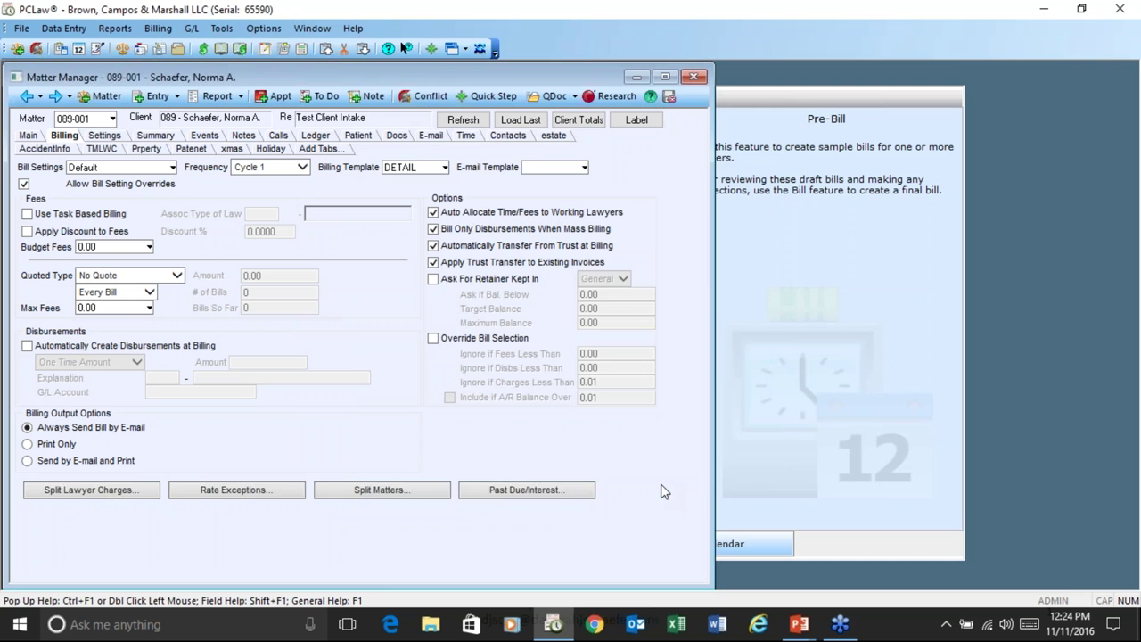
Turn off Bill Only Disbursements When Mass Billing for matter 089-001, and close the Matter Manager with its changes saved
left_click(433, 229)
left_click(696, 77)
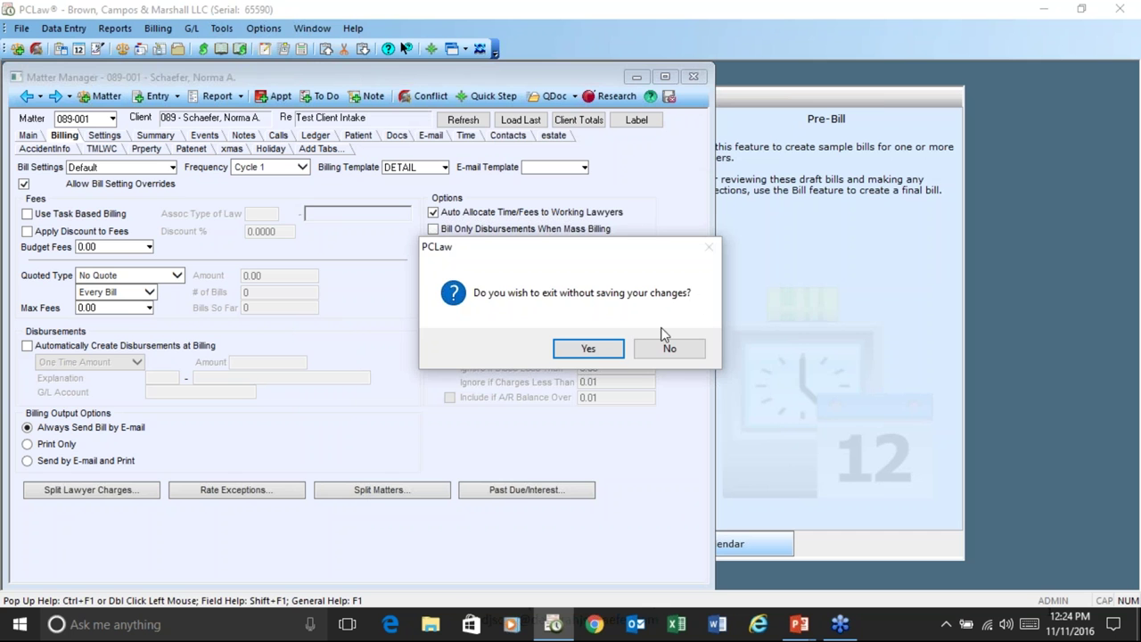
left_click(681, 353)
left_click(669, 97)
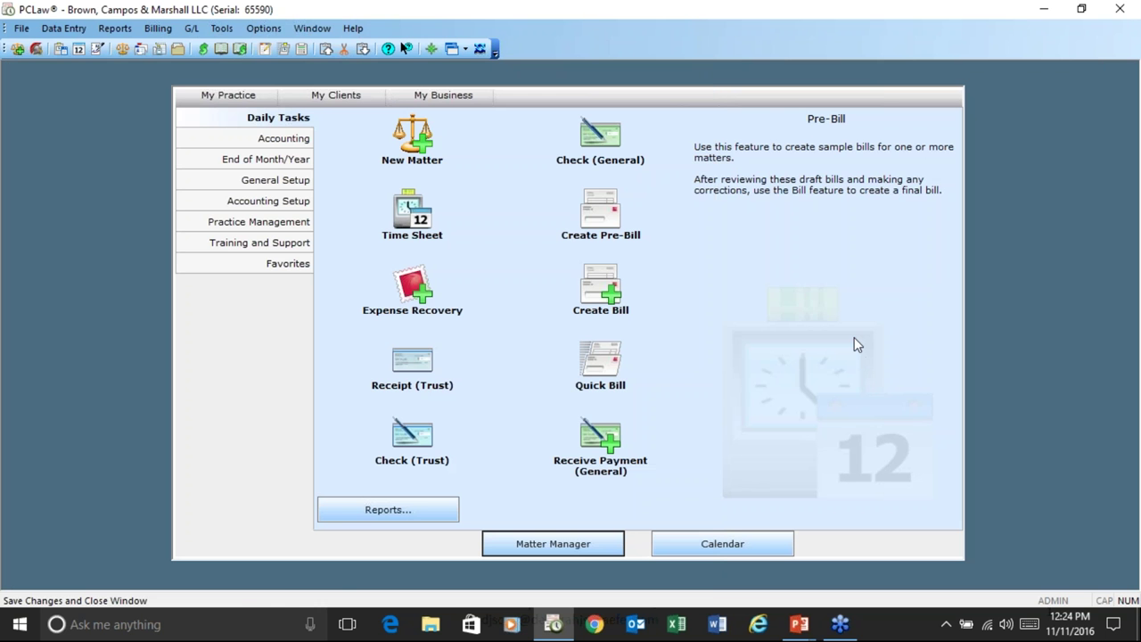
Open the Time Listing productivity report, view the fields of its Default layout, and cancel out of the report
left_click(63, 32)
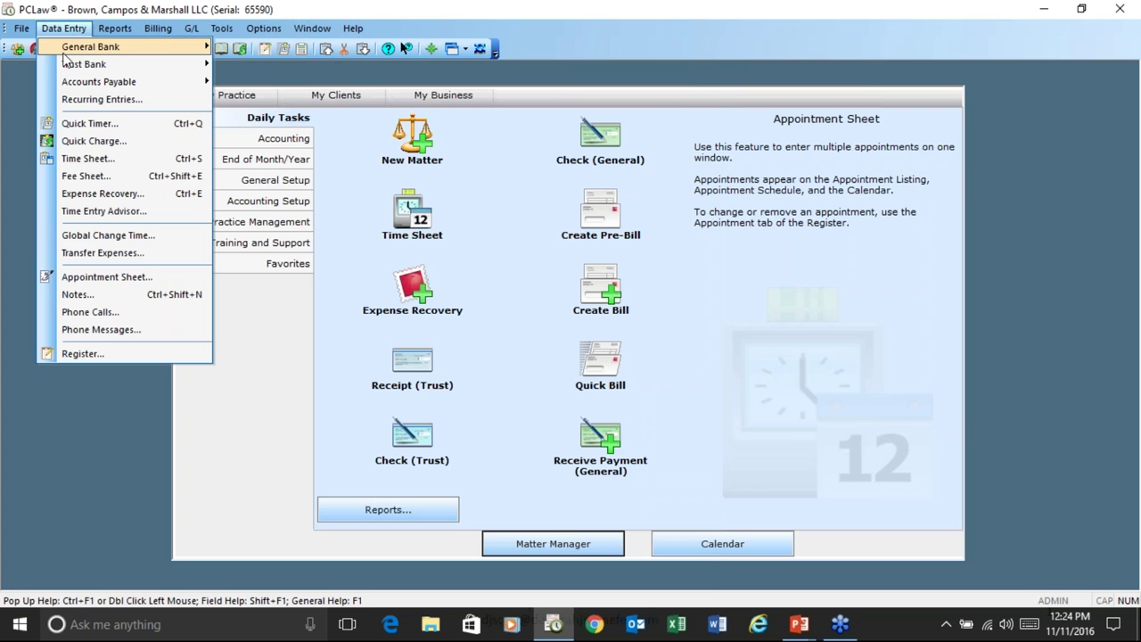
mouse_move(115, 29)
mouse_move(142, 117)
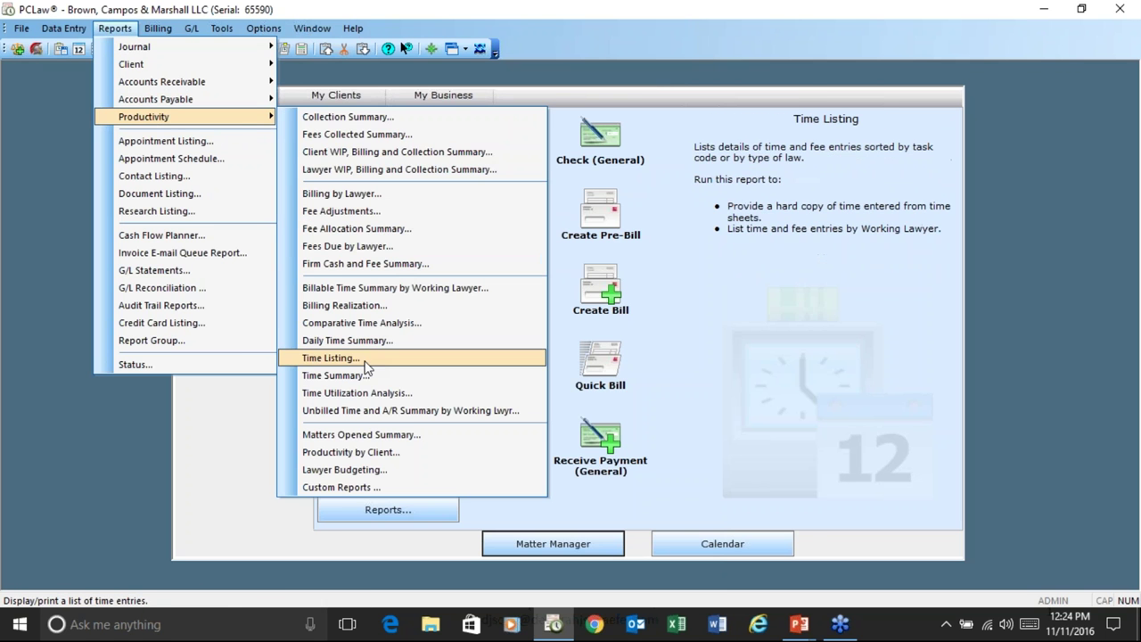
left_click(331, 358)
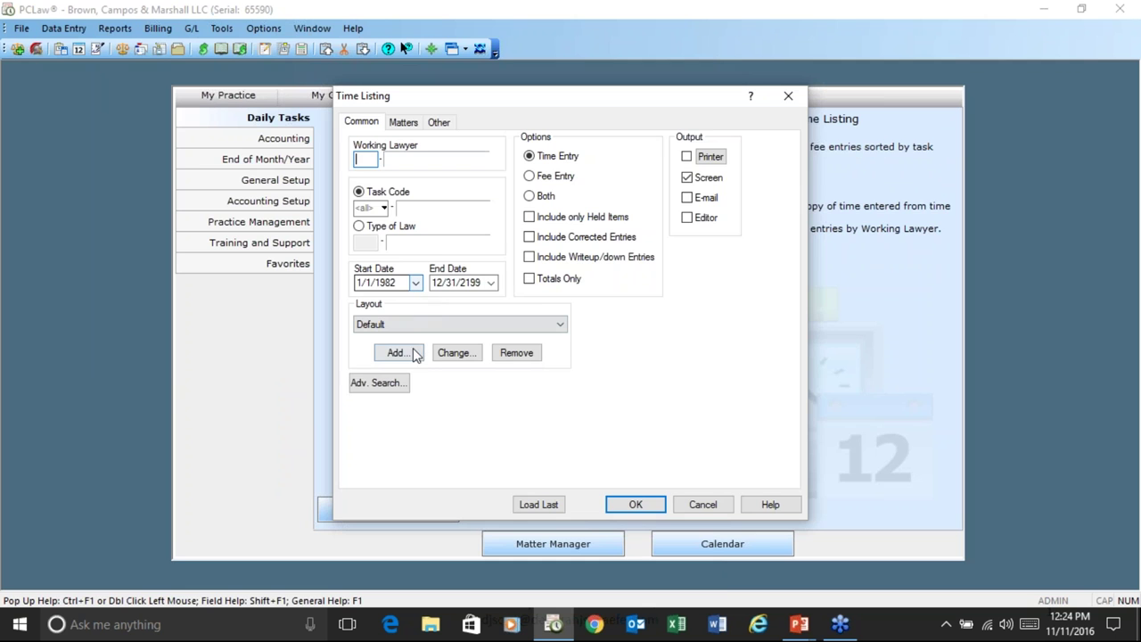
left_click(446, 354)
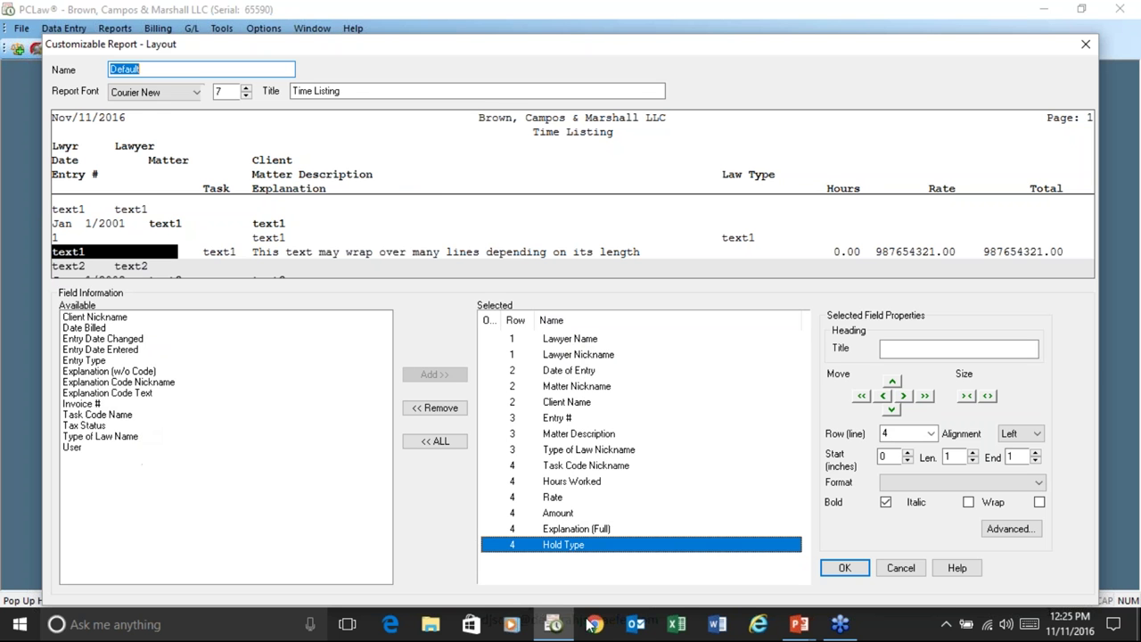
left_click(1085, 43)
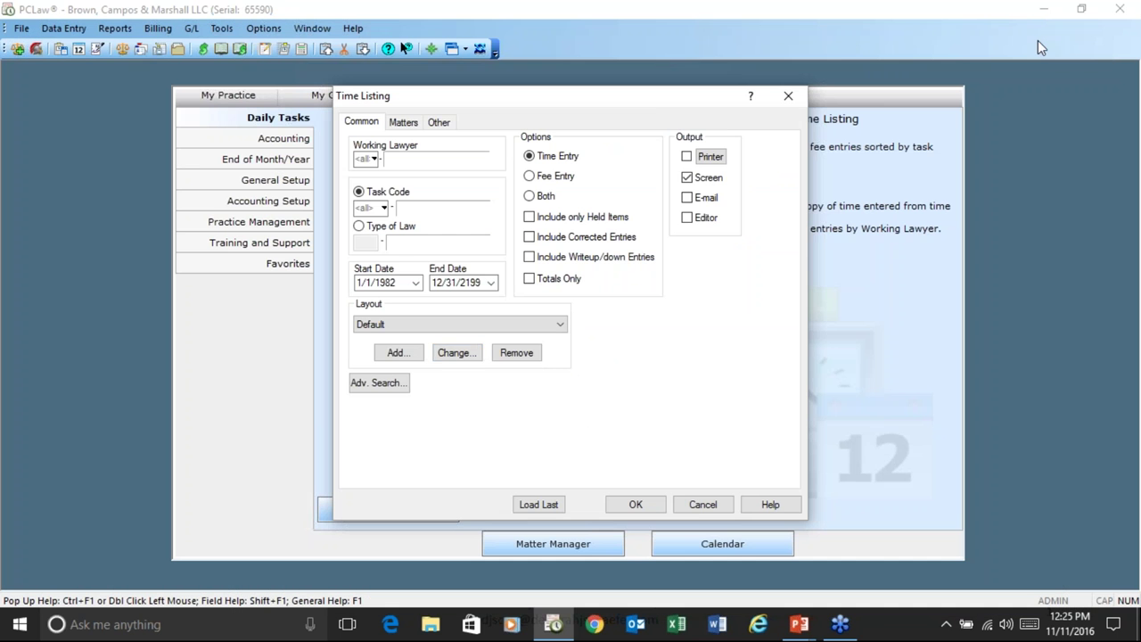
left_click(679, 512)
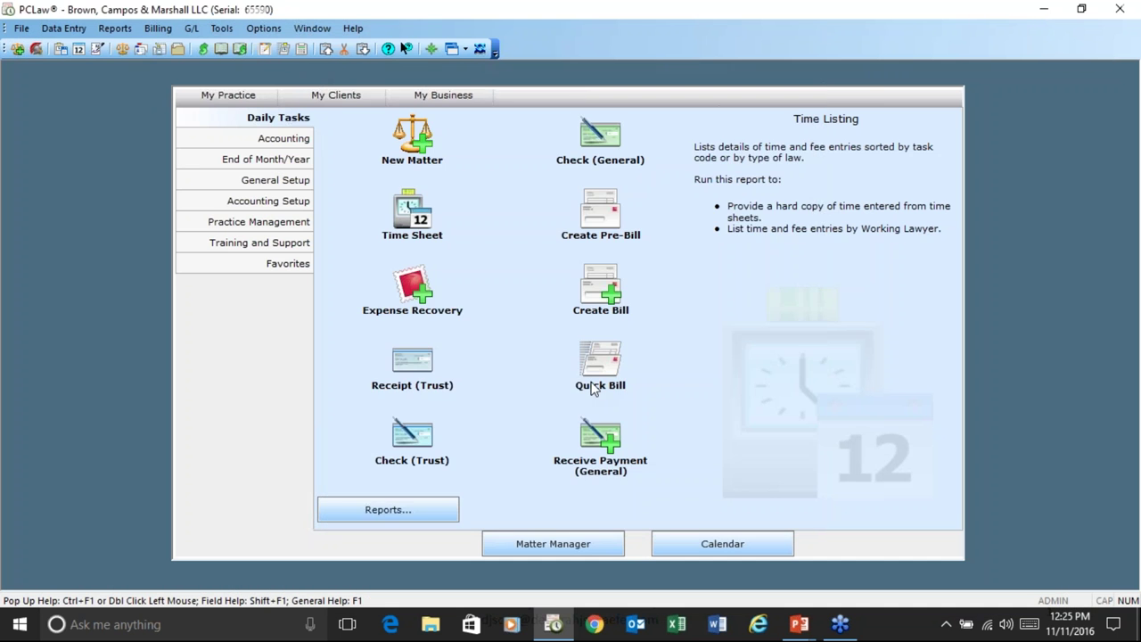
Launch the Template Editor and open the detail.rbf bill template
left_click(221, 27)
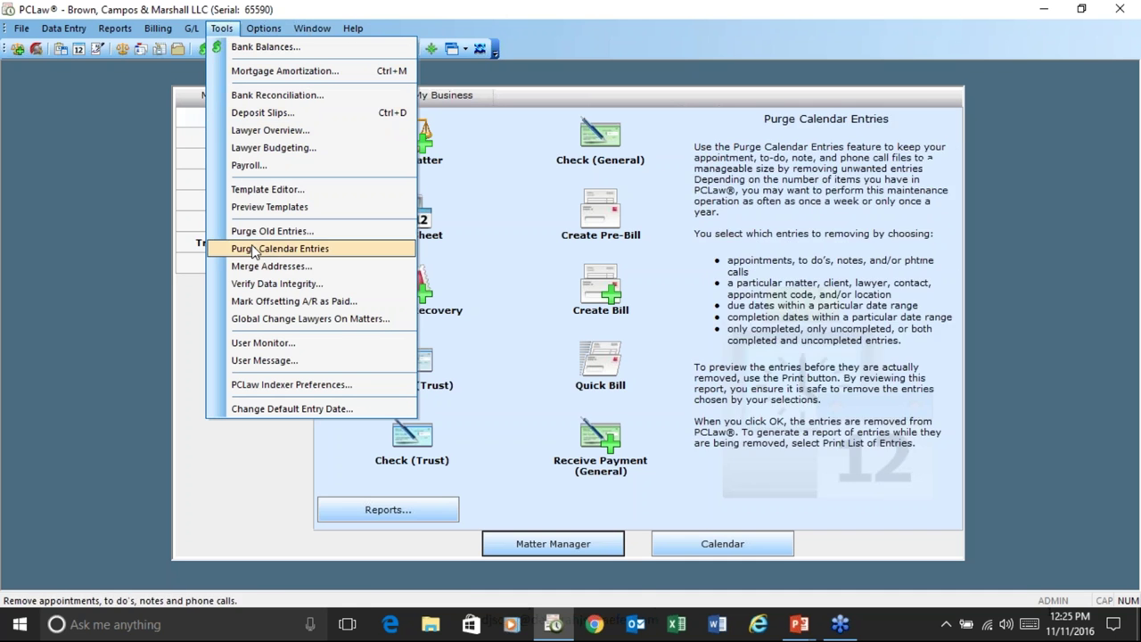
left_click(258, 197)
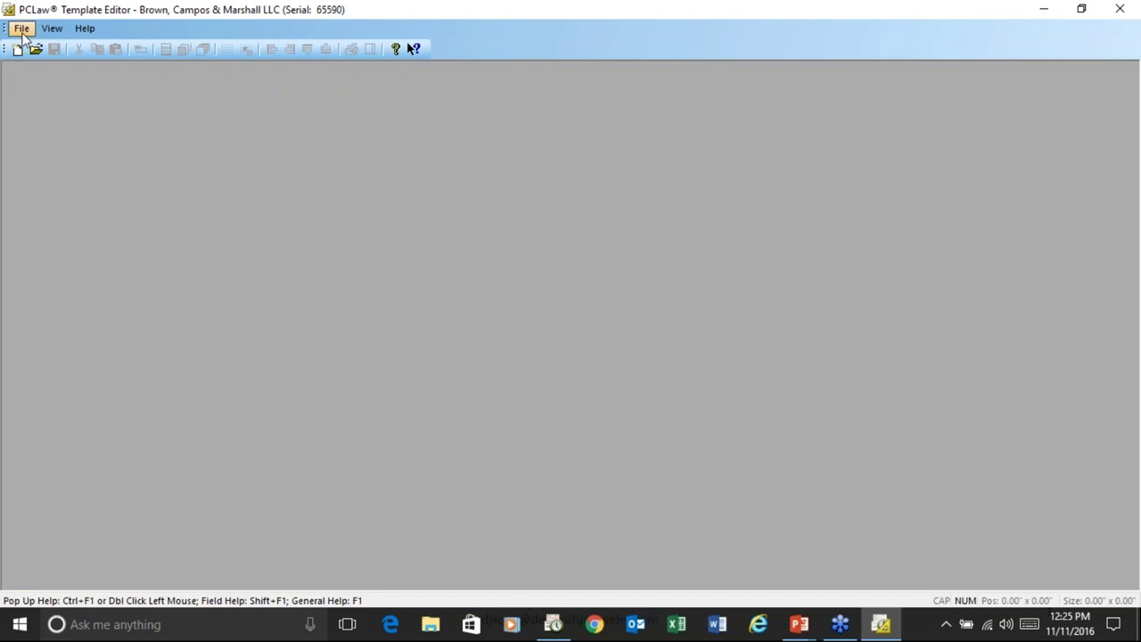
left_click(23, 34)
left_click(27, 66)
scroll(488, 360, "down", 5)
scroll(488, 360, "down", 9)
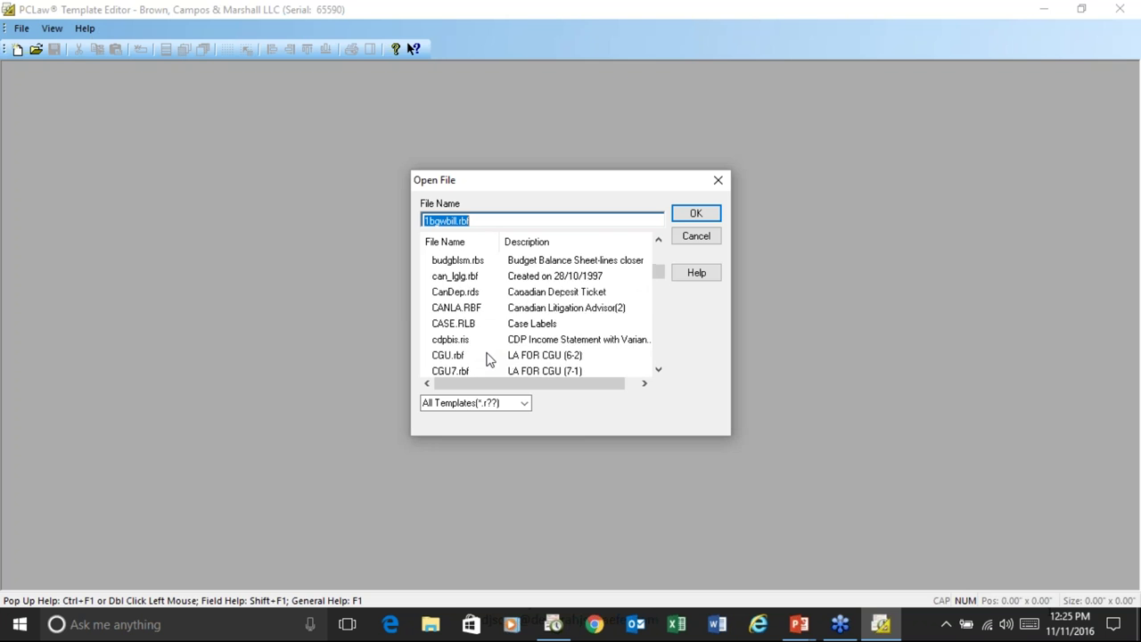
scroll(489, 360, "down", 1)
left_click(464, 293)
left_click(689, 219)
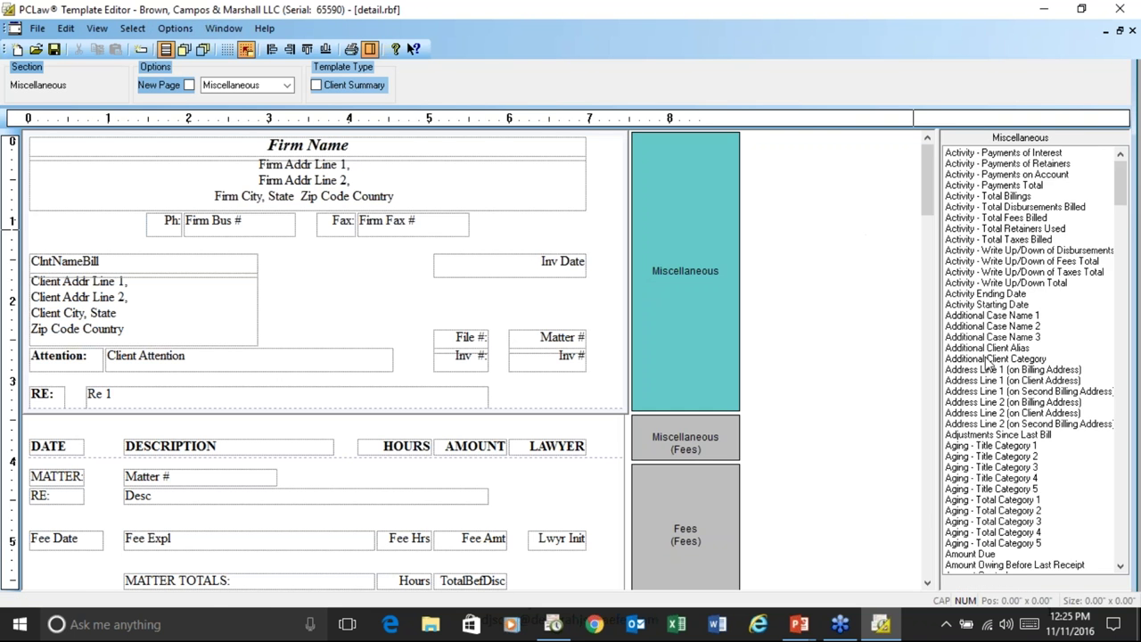
Look through the available Miscellaneous and Fees tokens of the detail.rbf template, and close the Template Editor without saving
scroll(963, 421, "down", 12)
scroll(963, 421, "down", 6)
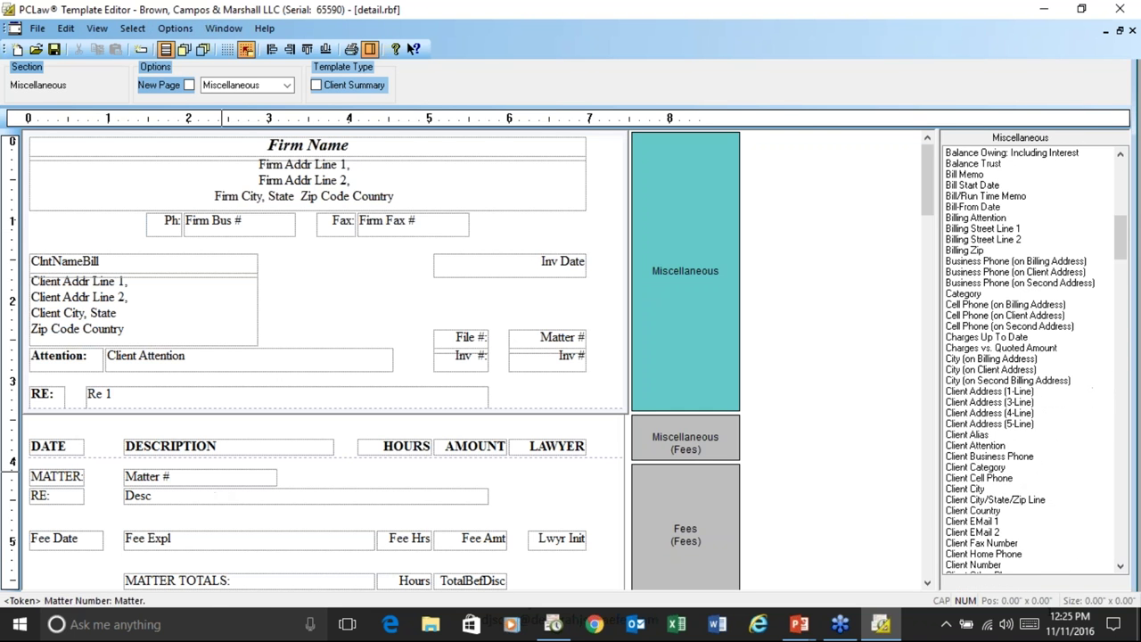
left_click(570, 510)
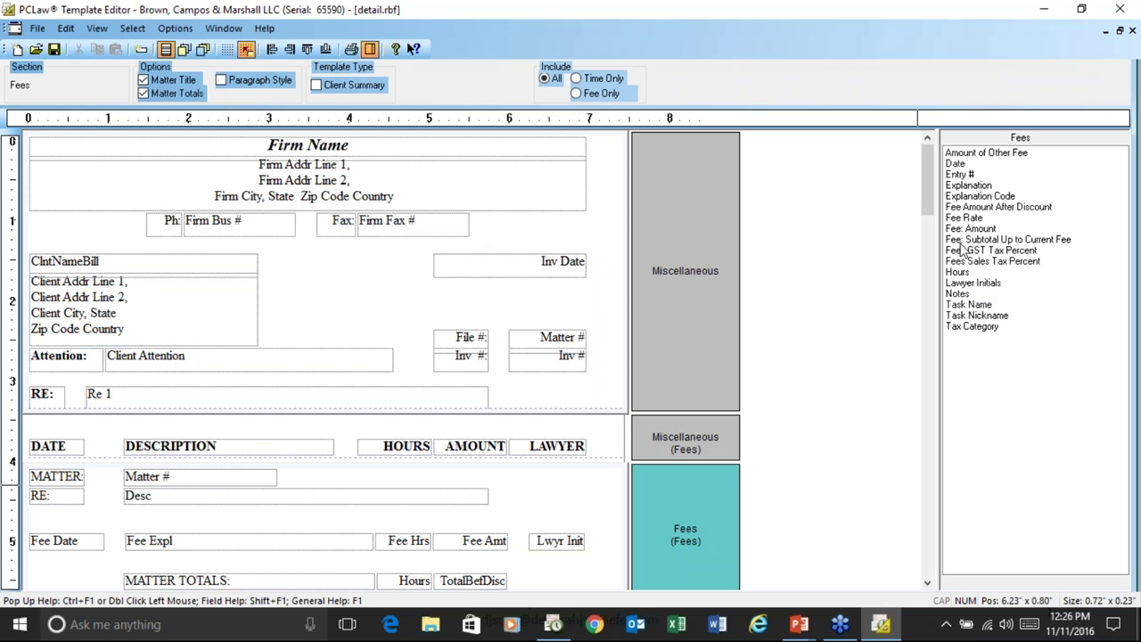
left_click(1120, 9)
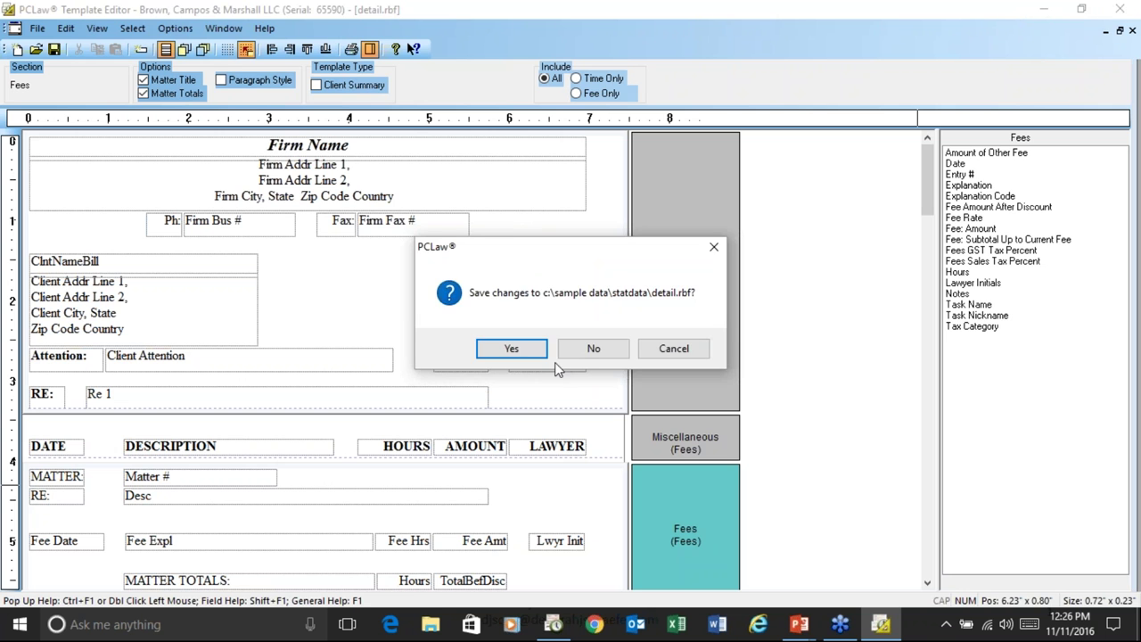
left_click(592, 348)
Reopen the Time Listing report, review the available and selected fields of its Default layout, and cancel both dialogs
left_click(115, 28)
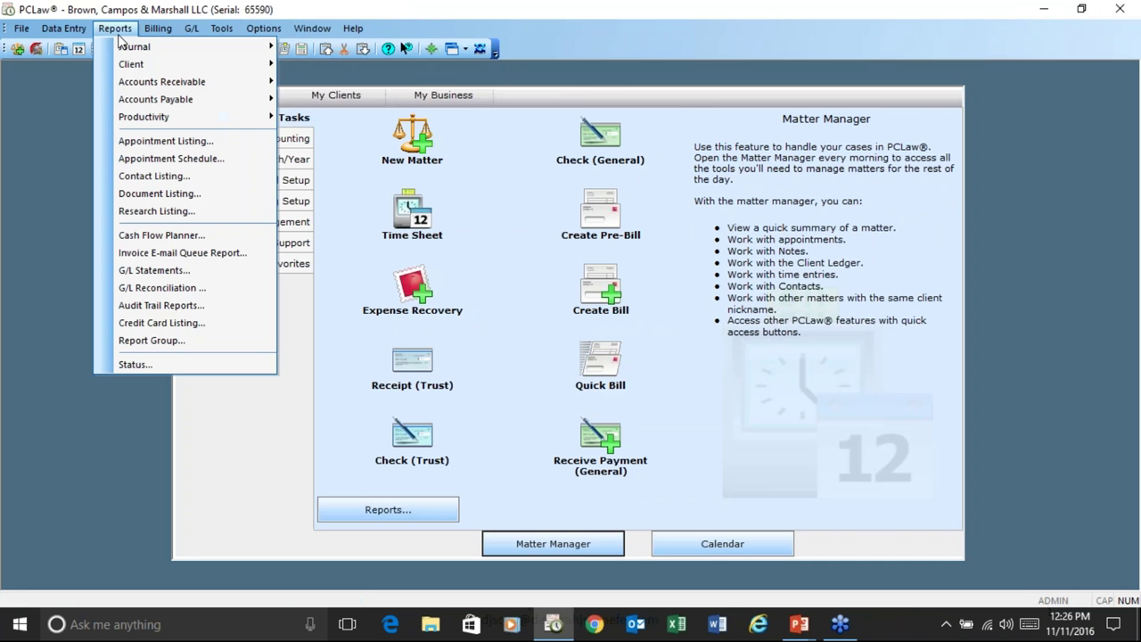
mouse_move(222, 117)
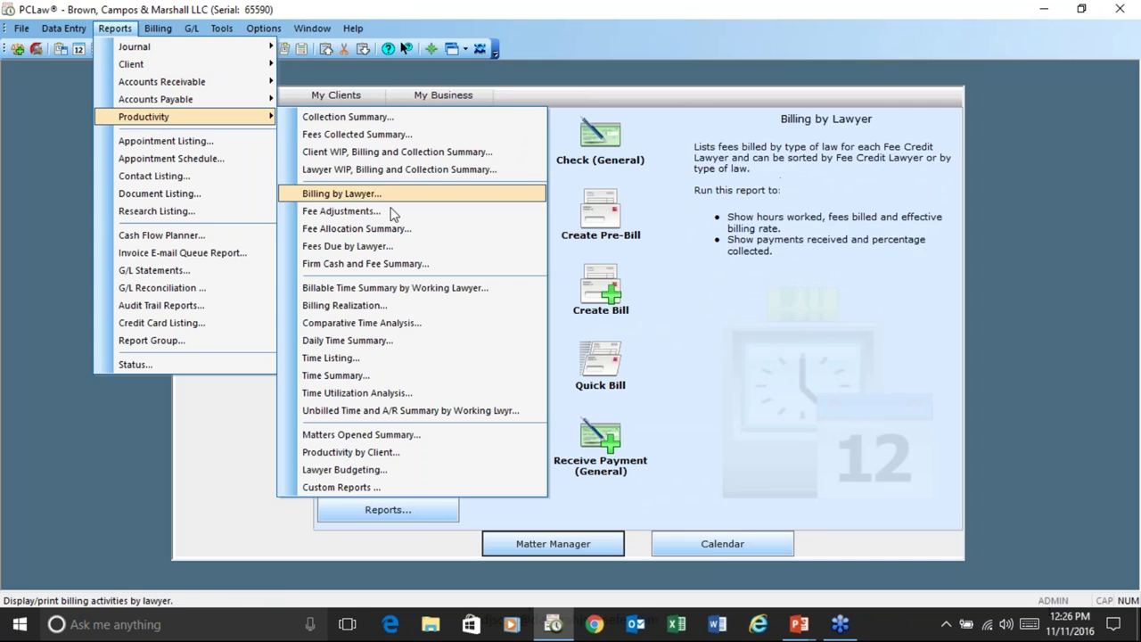
left_click(385, 358)
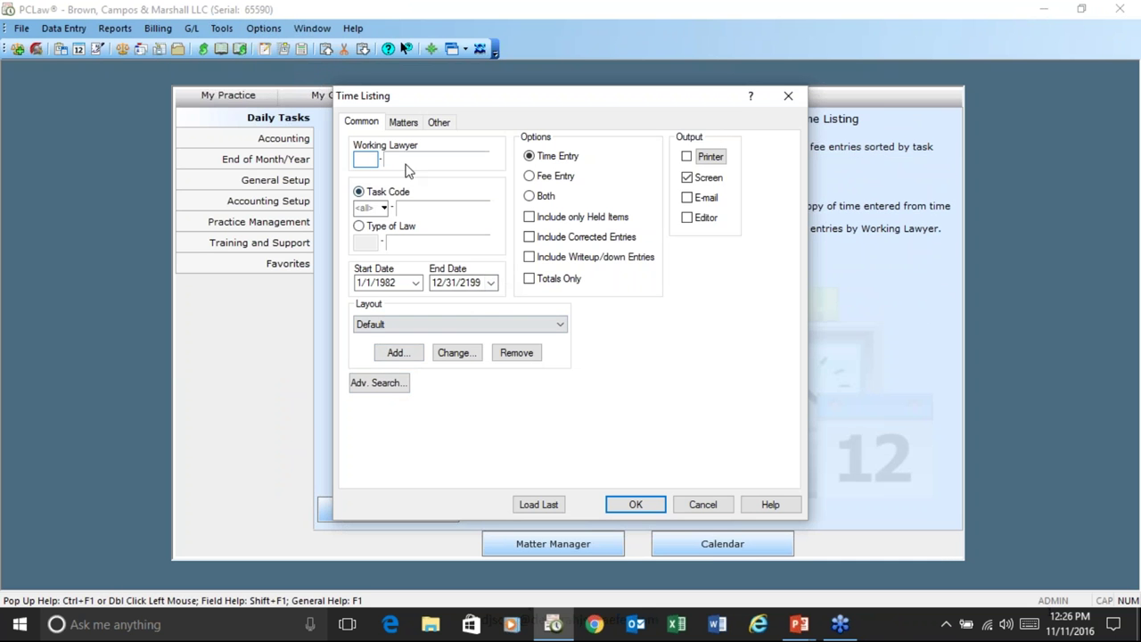
left_click(455, 352)
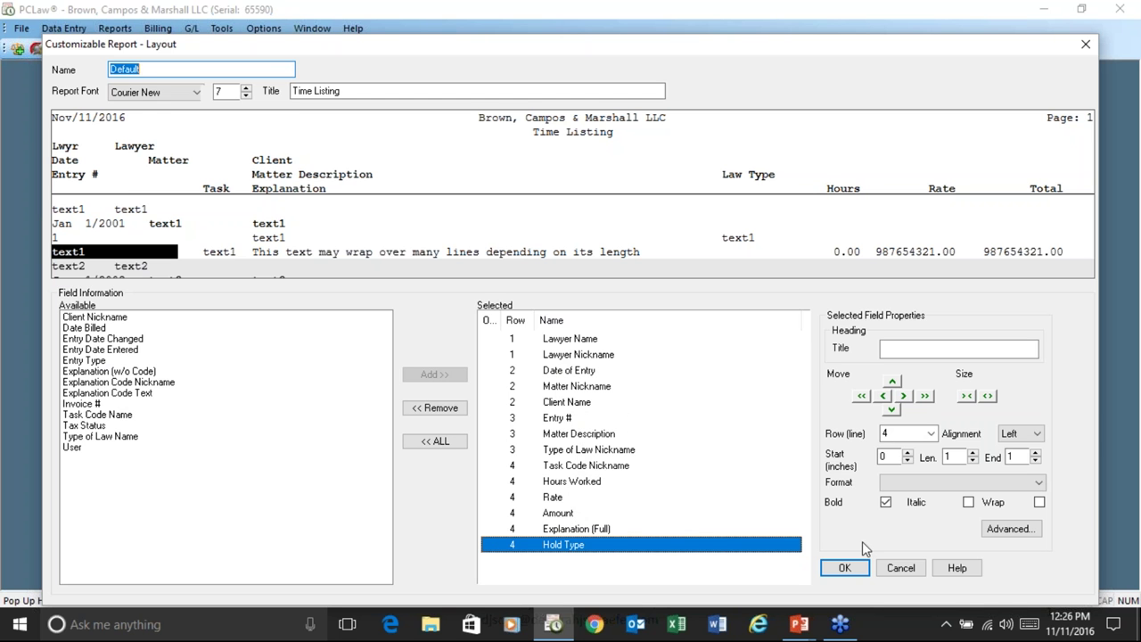
left_click(900, 567)
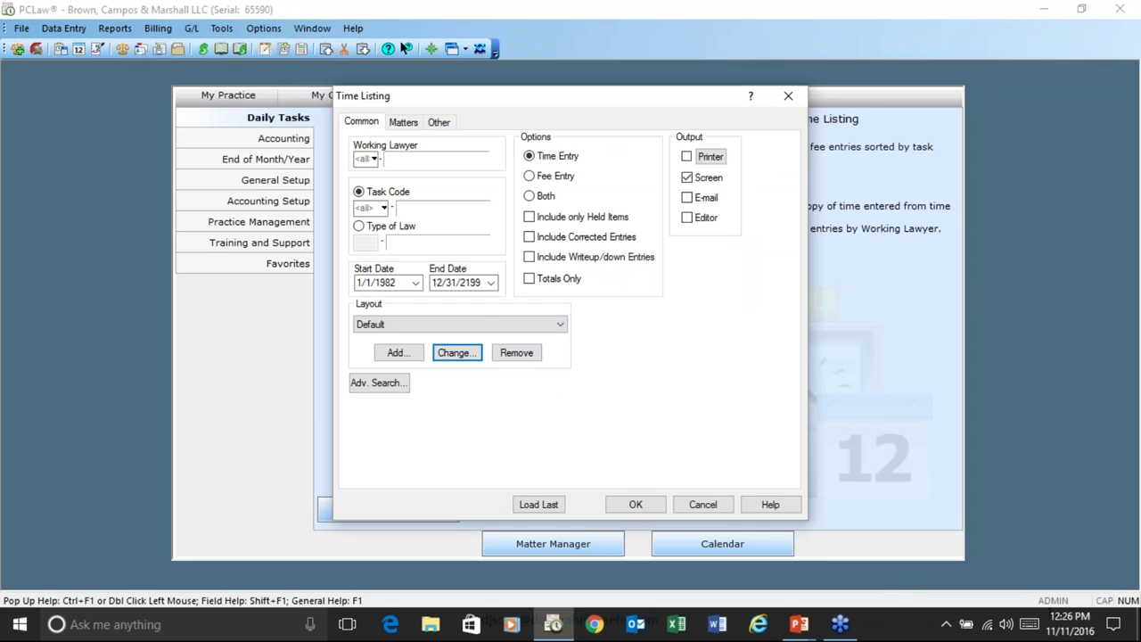
left_click(705, 504)
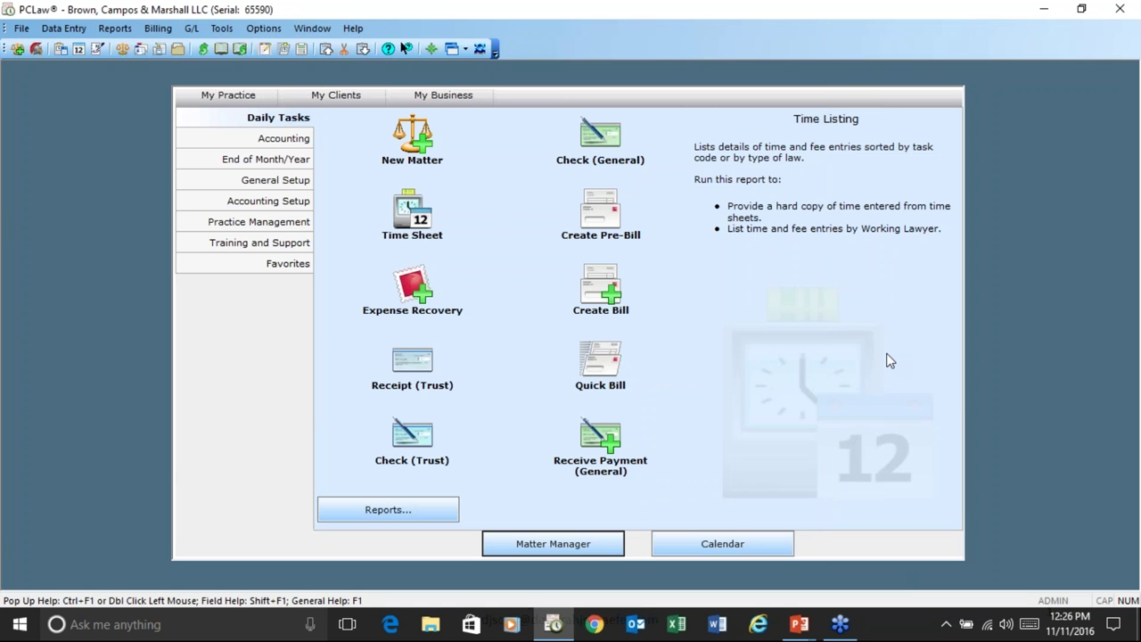
Open the G/L Statements and select only the Income Statement, using the previous report period of 11/1/2016 to 11/30/2016
left_click(191, 27)
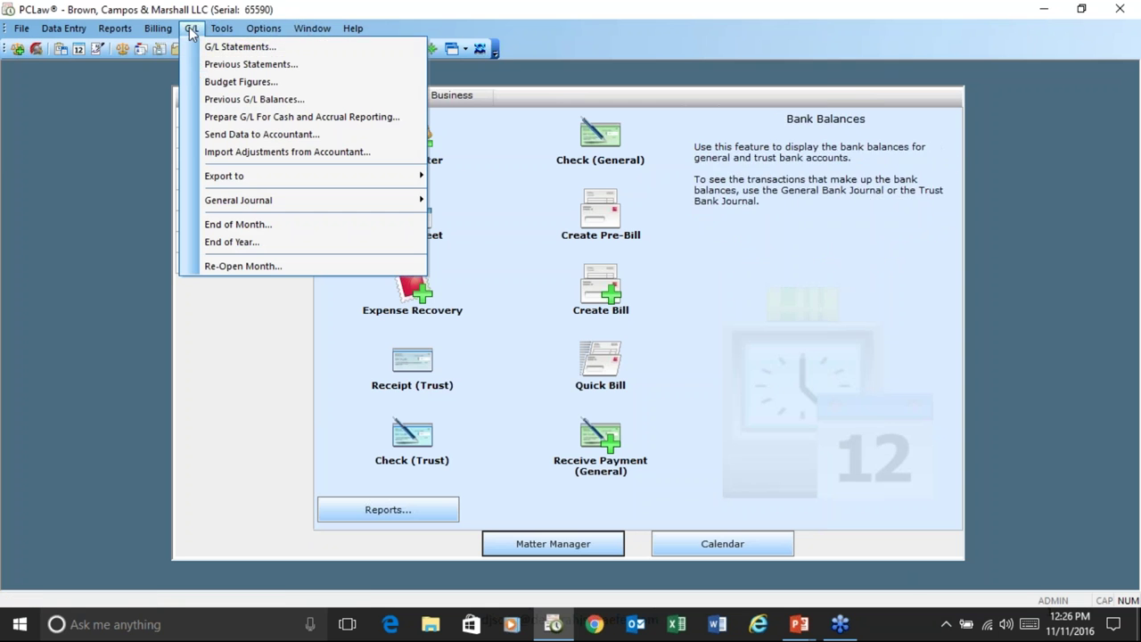
left_click(250, 54)
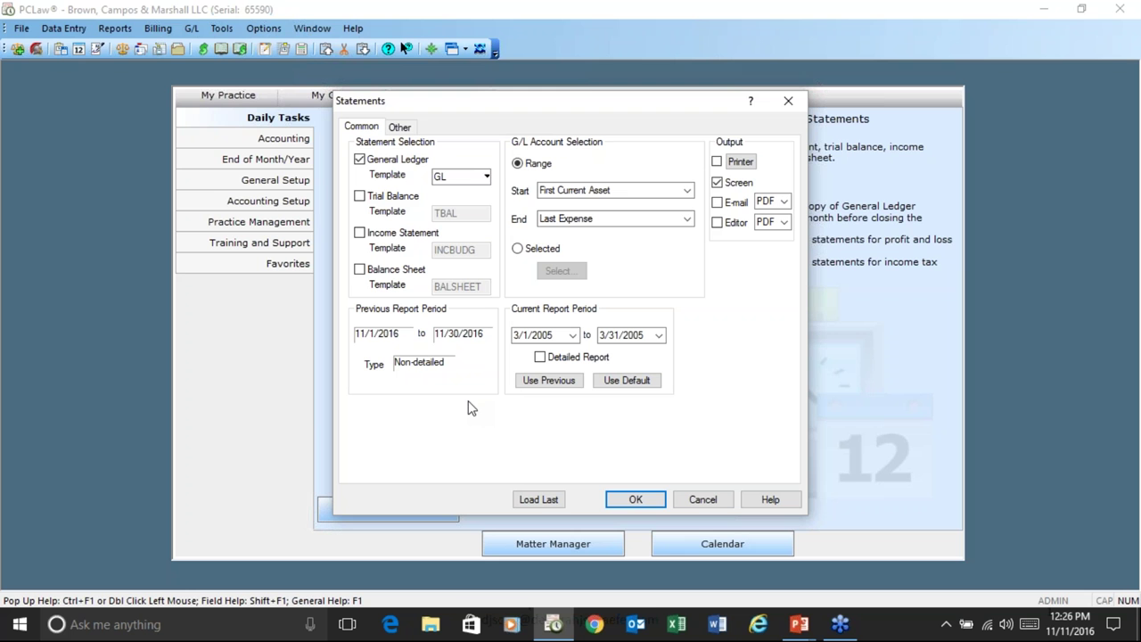
left_click(359, 161)
left_click(360, 234)
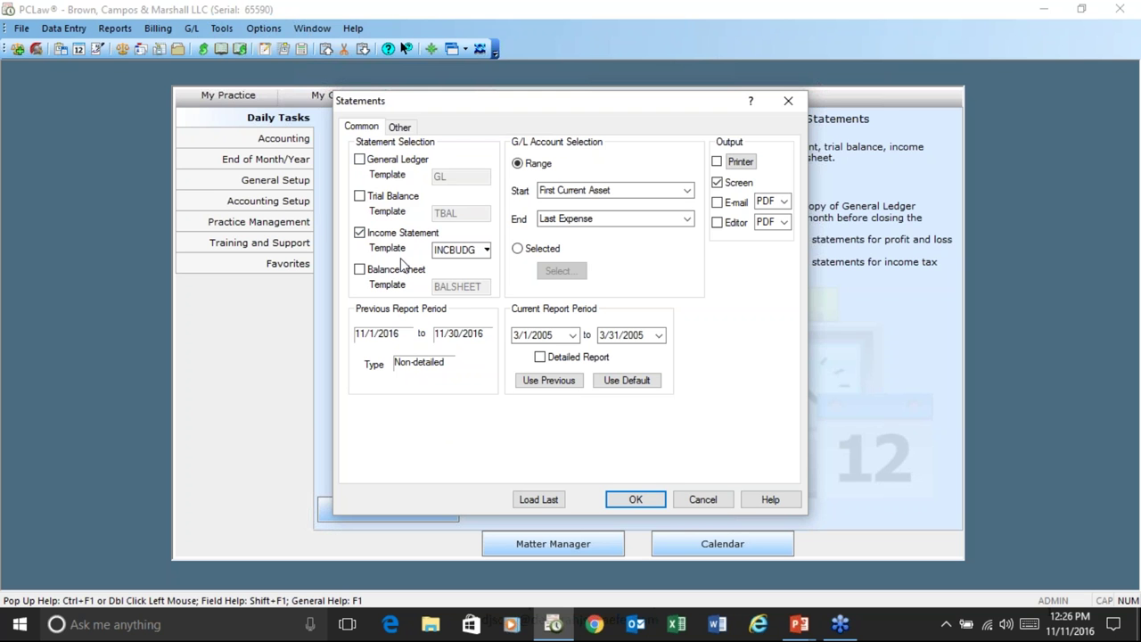
left_click(562, 385)
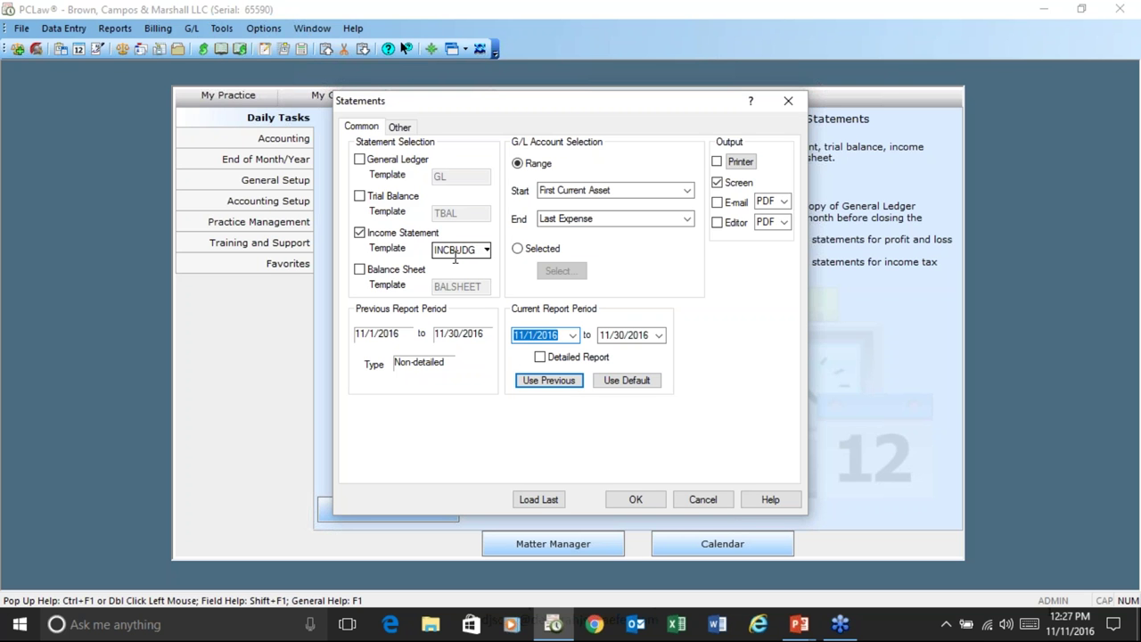
Generate the budget income statement from the INCBUDG template on screen, rereading the G/L information, and close it after review
left_click(635, 500)
left_click(596, 352)
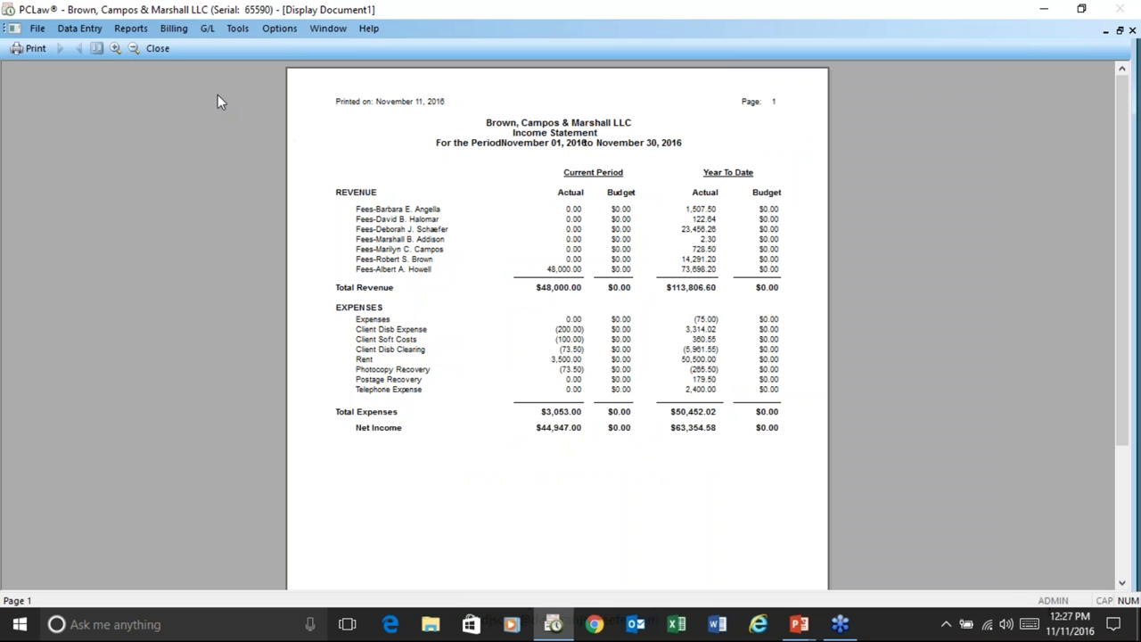
left_click(160, 55)
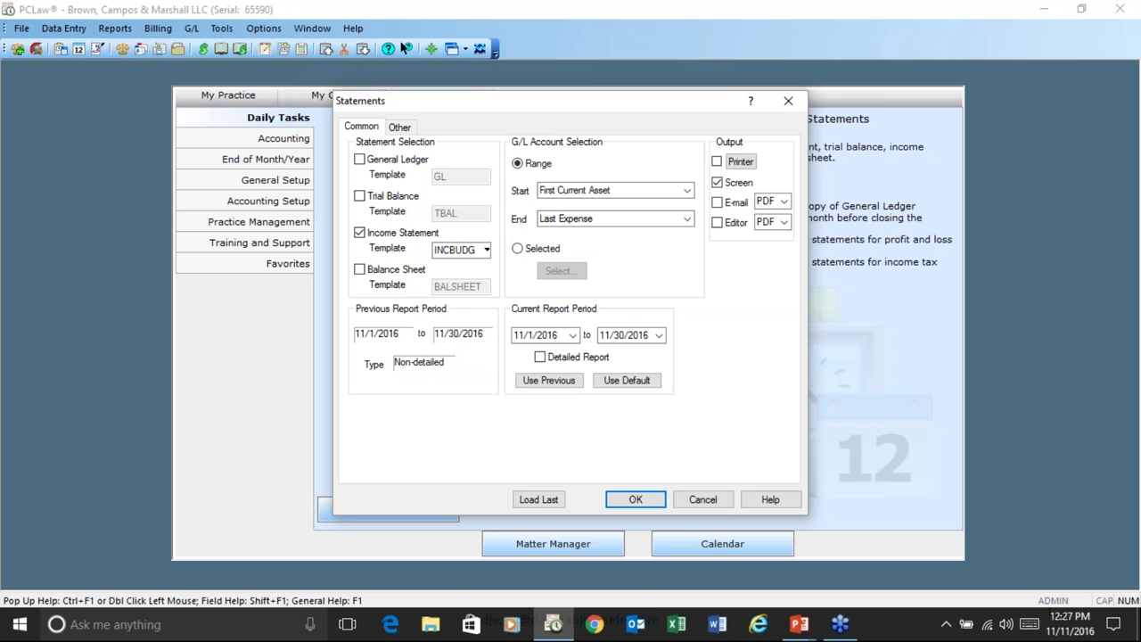
Generate the income statement on screen with the INCOME template without rereading G/L information, and close it after review
double_click(485, 250)
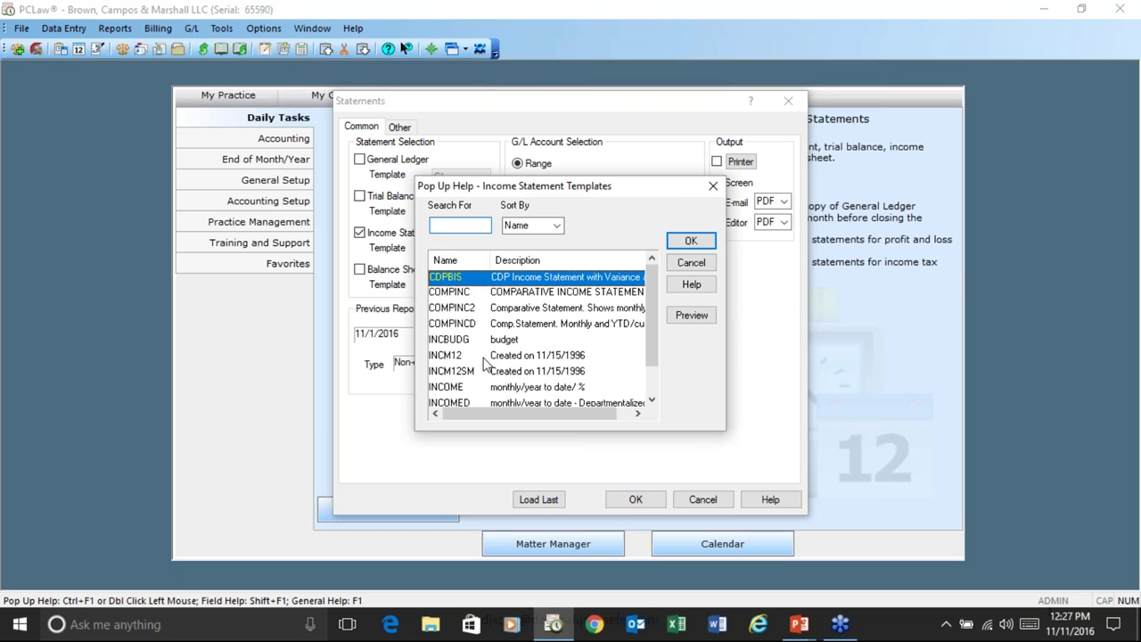
left_click(468, 387)
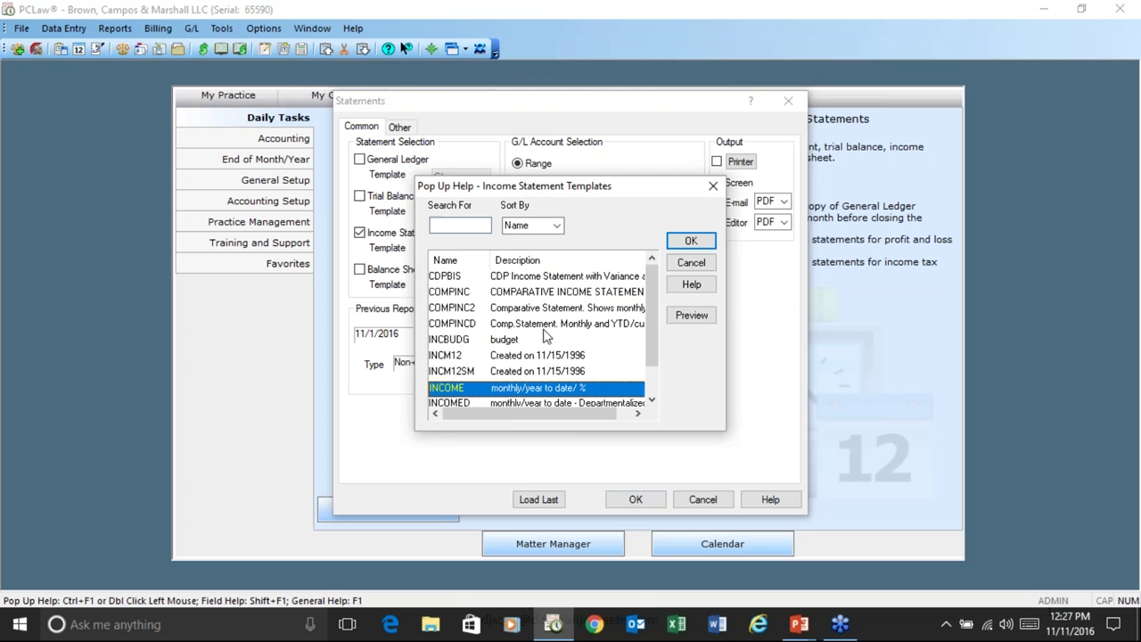
left_click(688, 240)
left_click(634, 502)
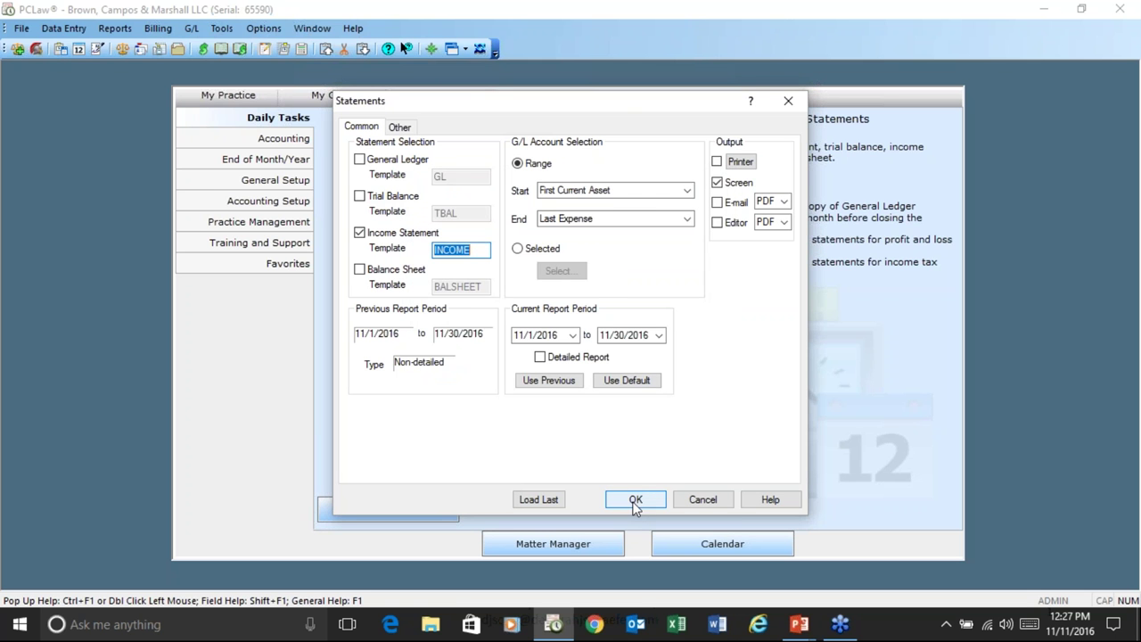
left_click(637, 345)
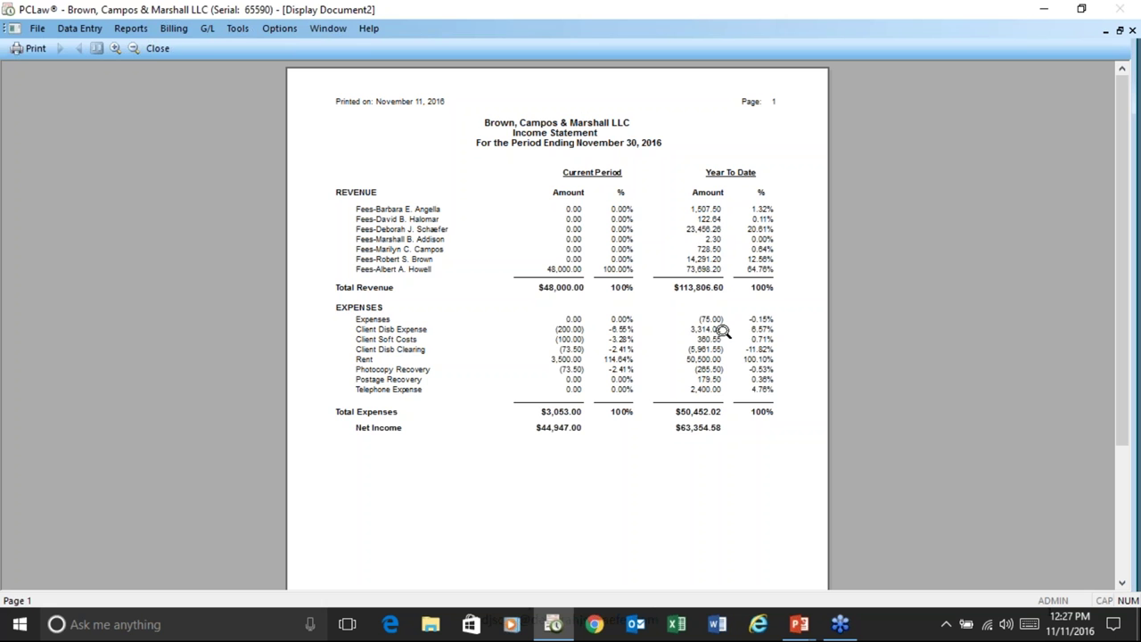
left_click(157, 48)
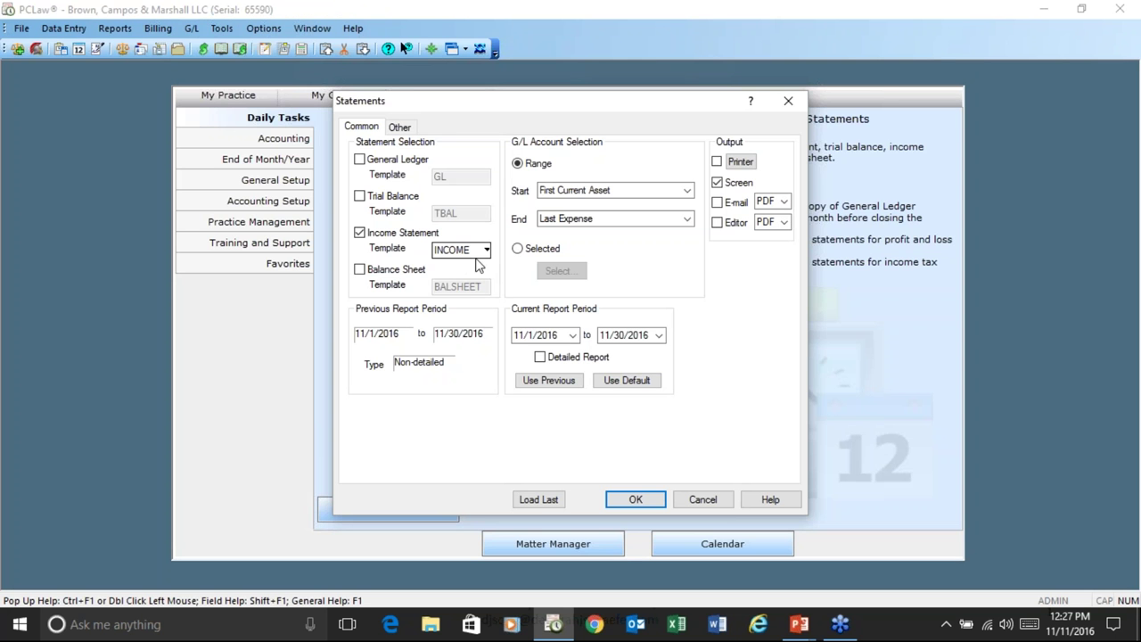
Display the 12-month comparative income statement using the INCM12 template without rereading G/L information, enlarge its first page, and close it
double_click(484, 252)
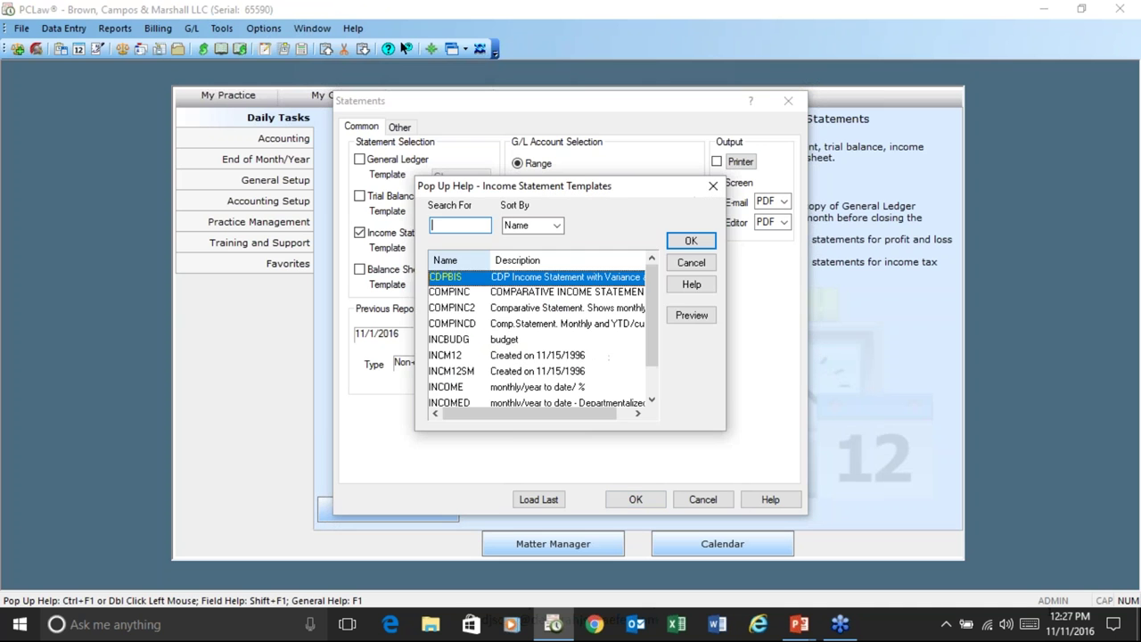
left_click(499, 356)
left_click(691, 242)
left_click(633, 499)
left_click(664, 350)
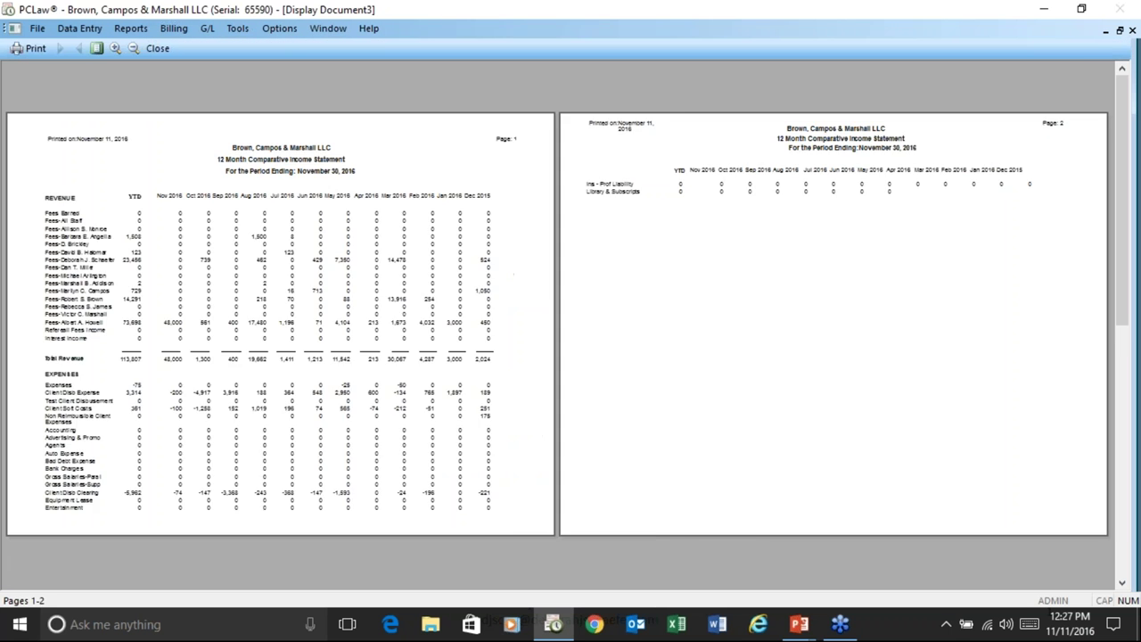
left_click(419, 204)
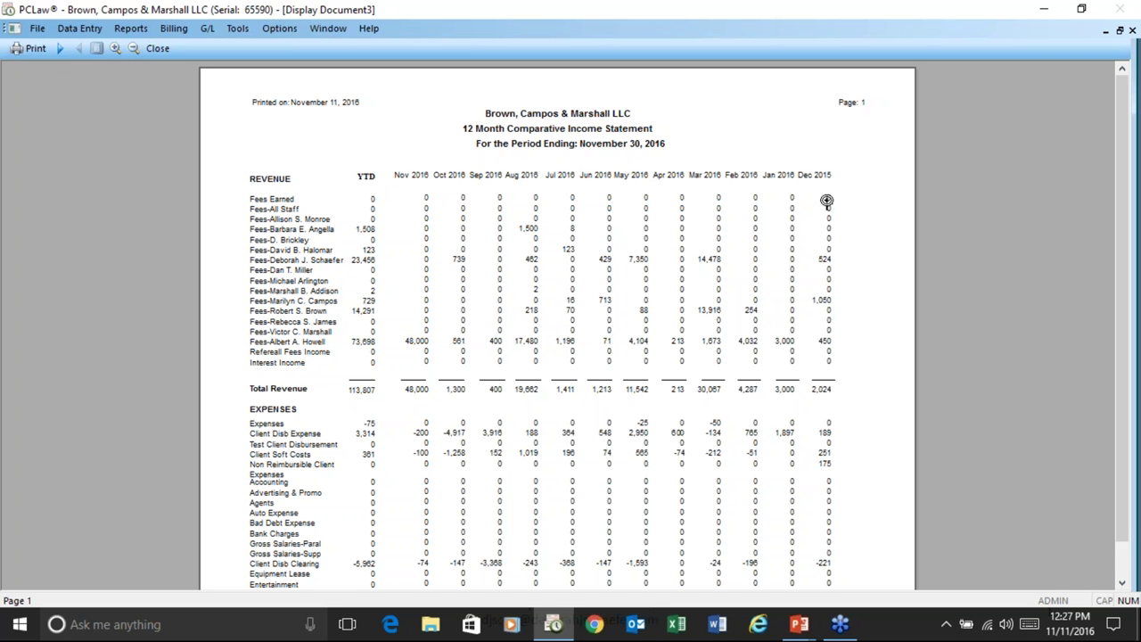
left_click(161, 49)
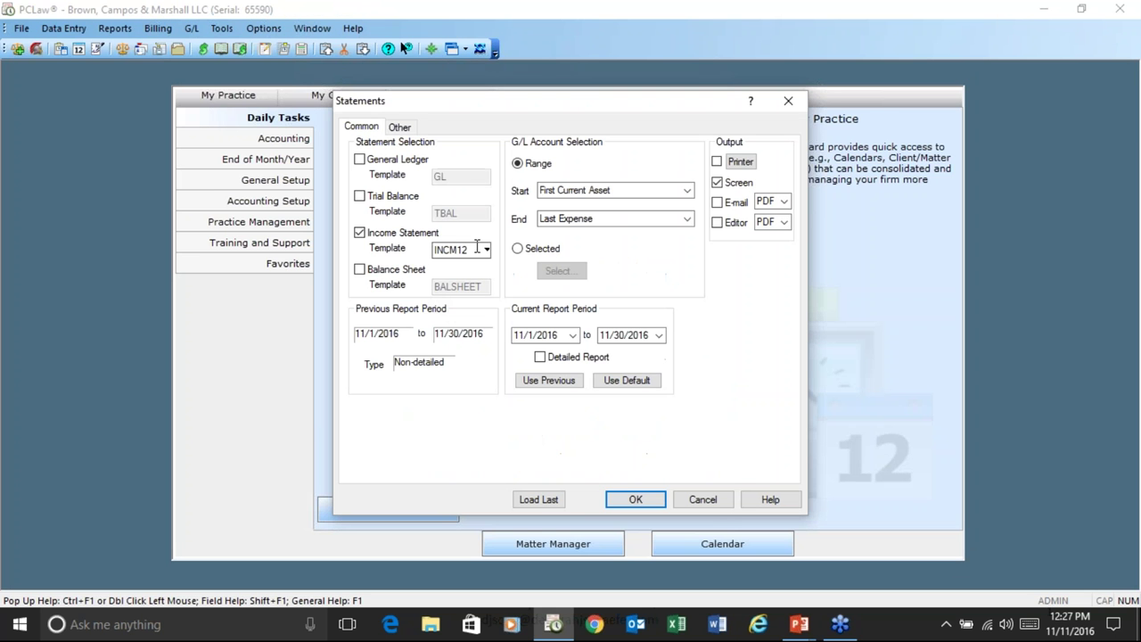
Display the comparative income statement using the COMPINC template without rereading G/L information, and close it after review
double_click(479, 249)
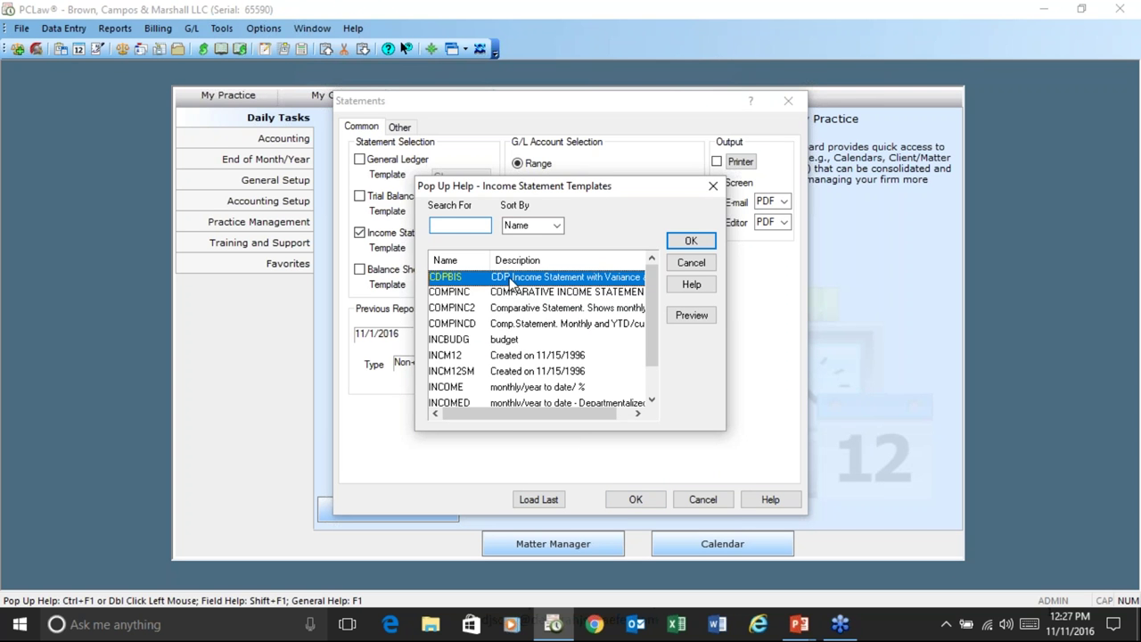
left_click(486, 294)
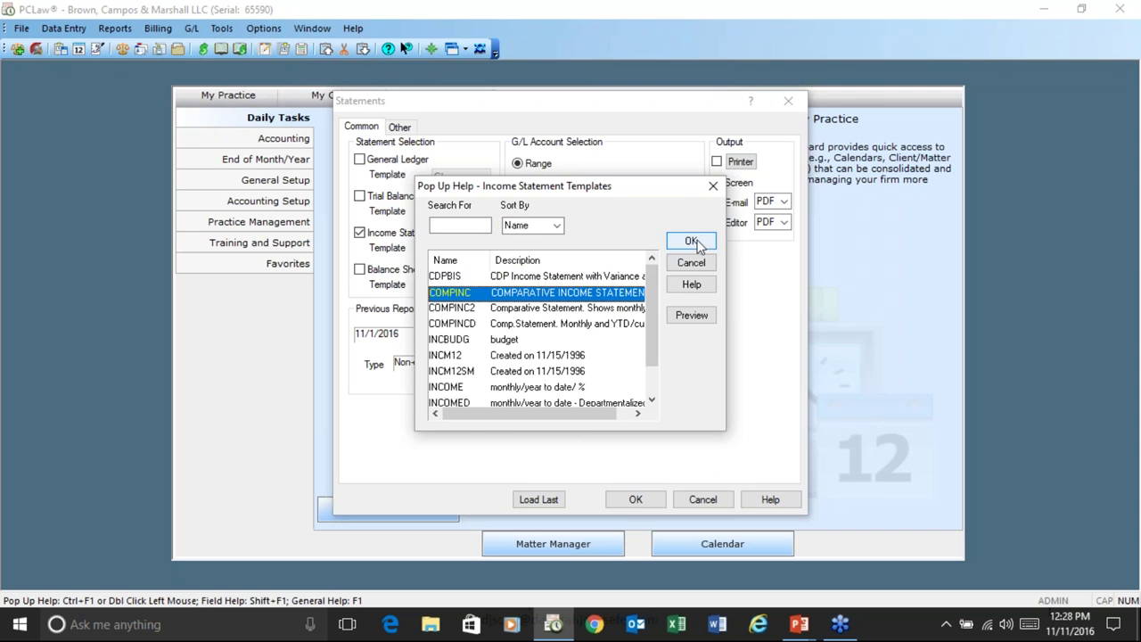
left_click(700, 245)
left_click(658, 501)
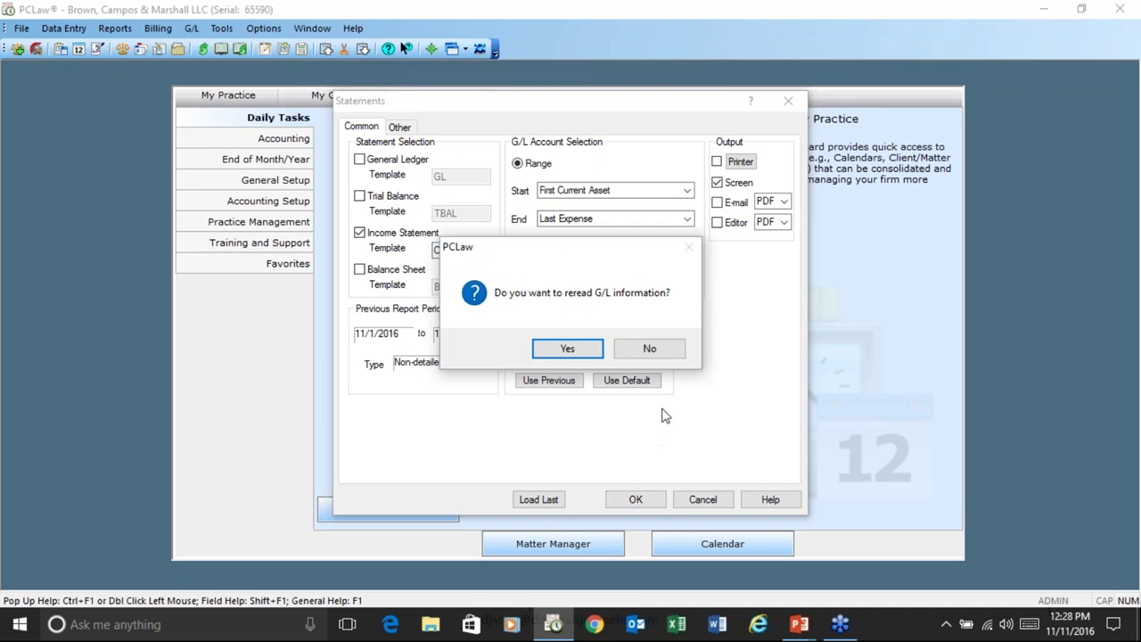
left_click(645, 348)
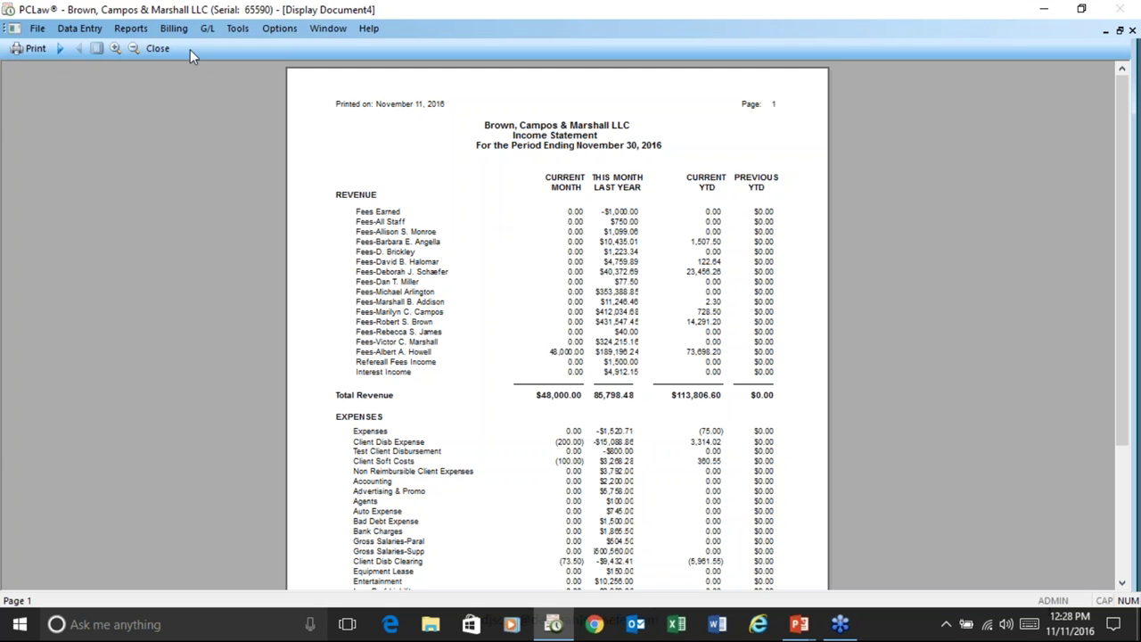
left_click(160, 48)
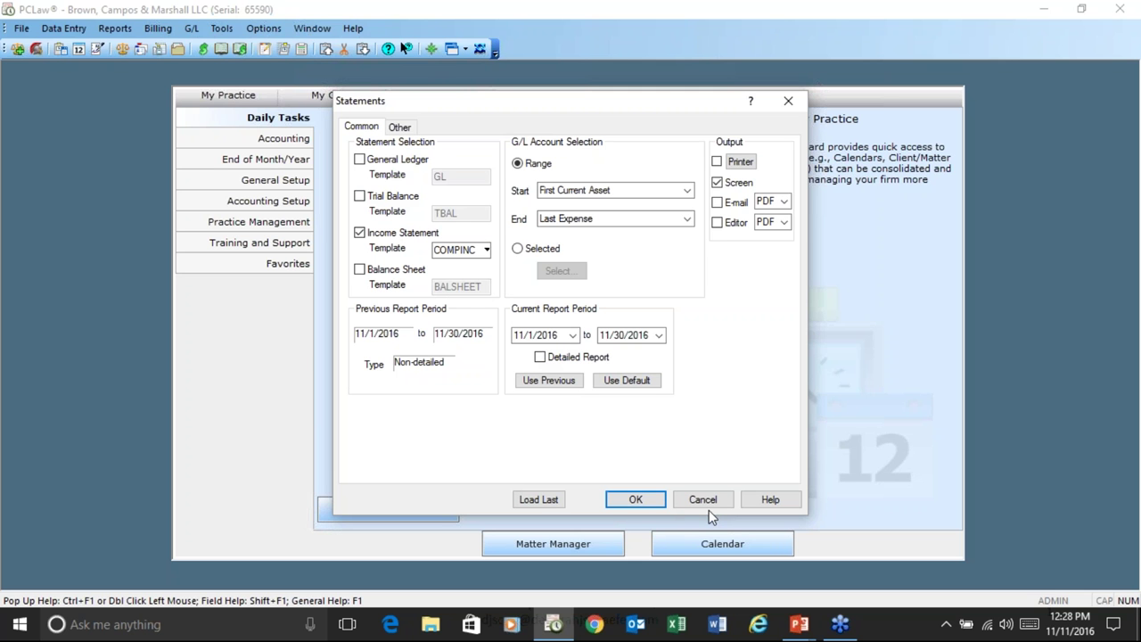
Look through the available income statement templates without choosing a different one, and cancel out of the Statements dialog
left_click(485, 251)
scroll(497, 323, "down", 1)
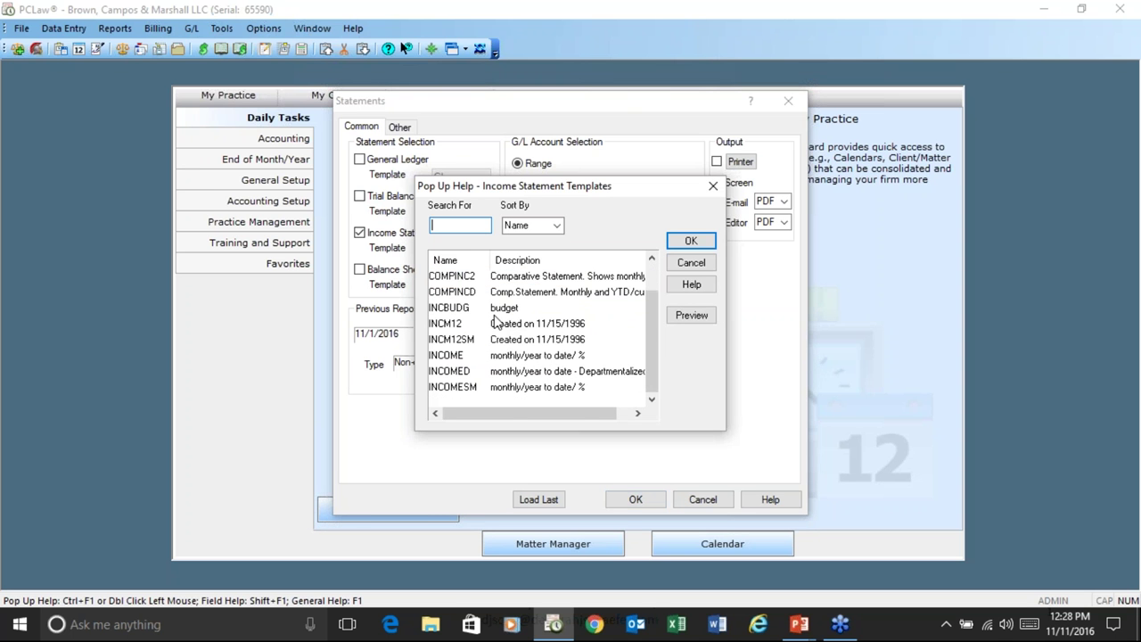
scroll(496, 323, "up", 1)
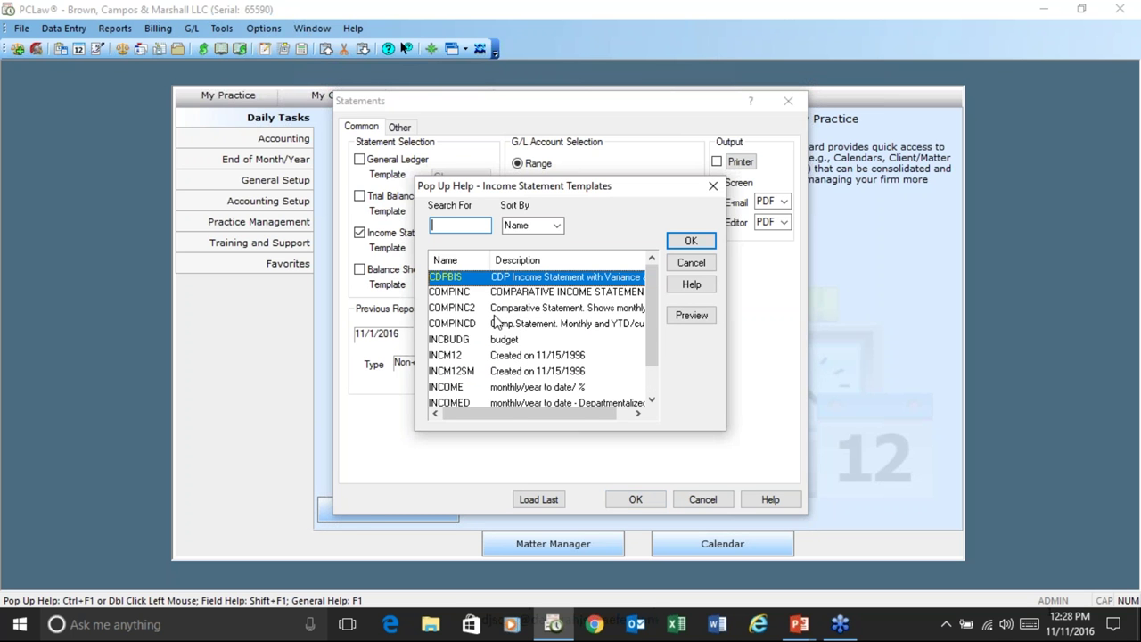
left_click(478, 294)
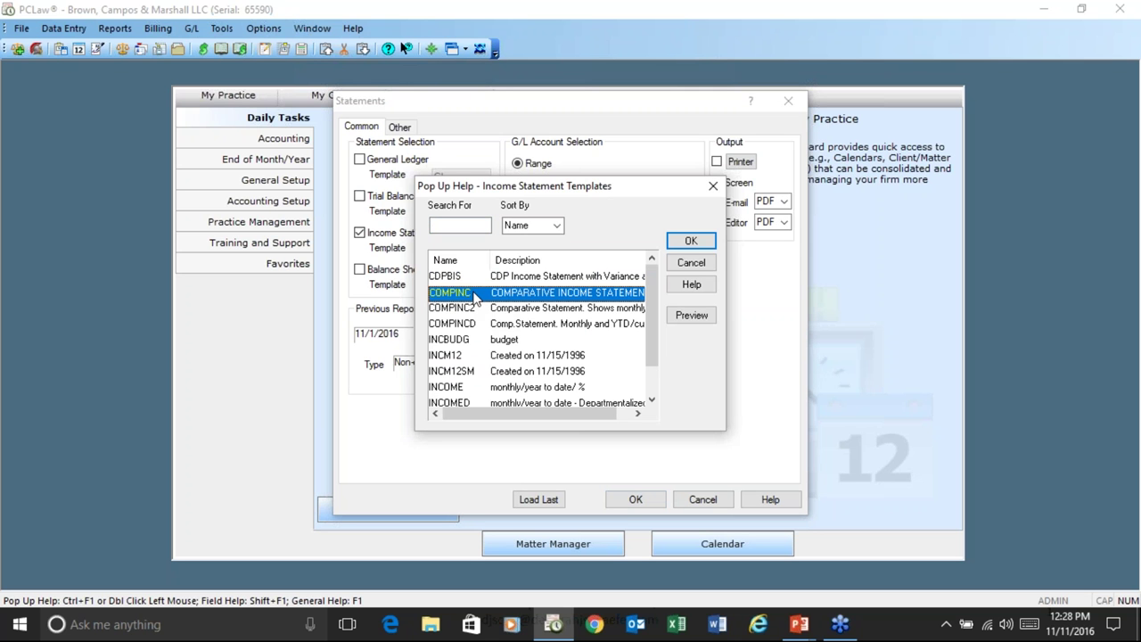
left_click(502, 356)
scroll(503, 364, "down", 1)
left_click(501, 374)
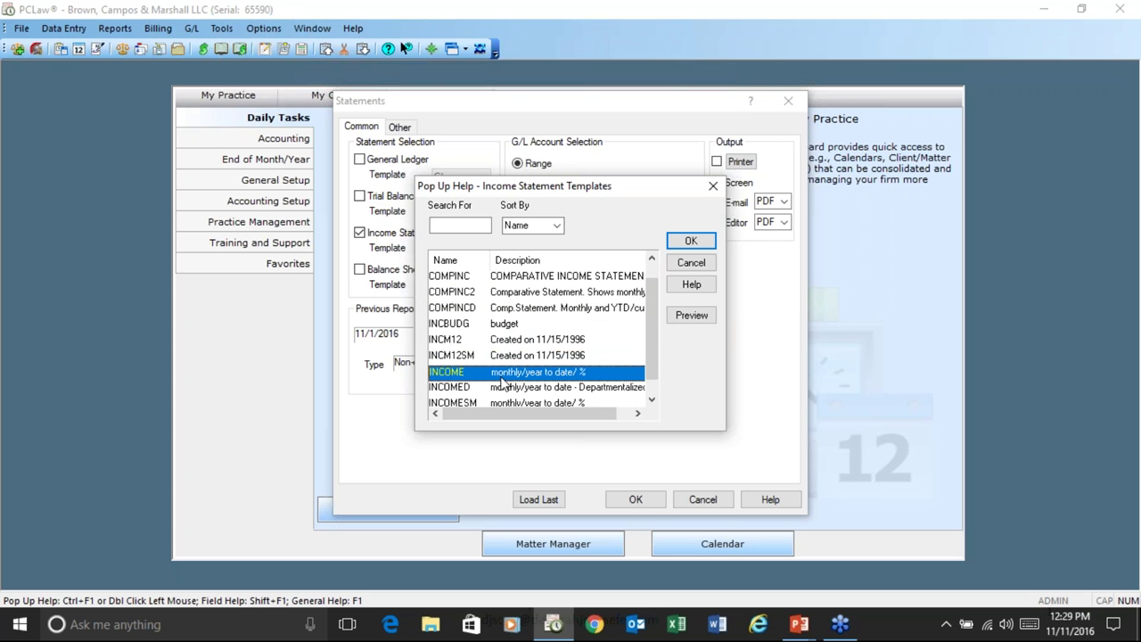
scroll(503, 376, "down", 1)
left_click(675, 265)
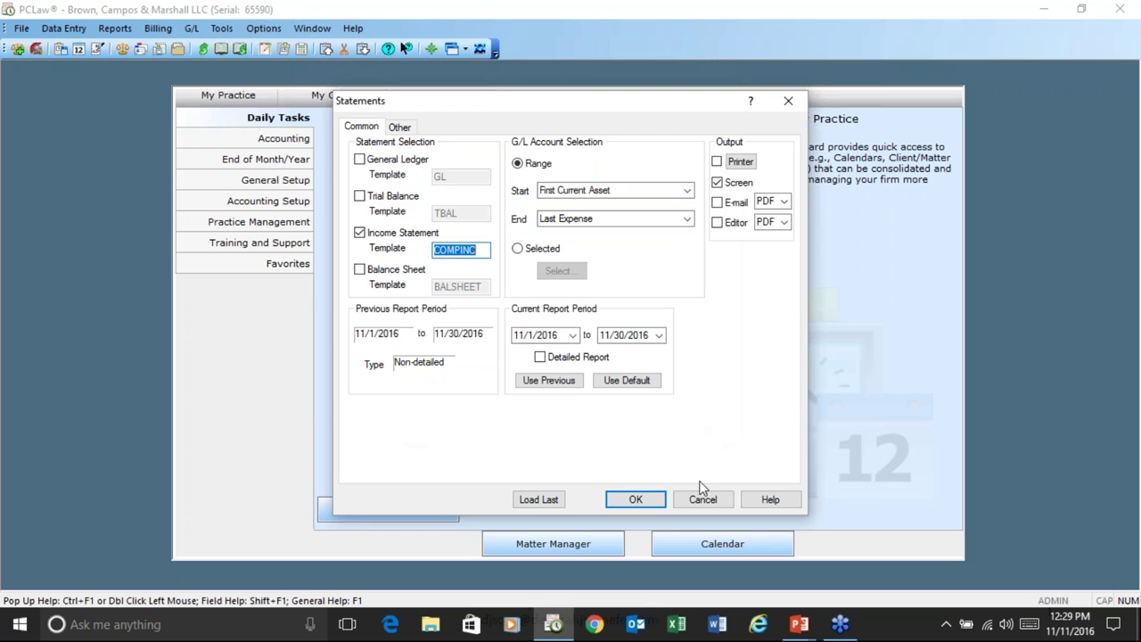
left_click(704, 498)
Open the compinc2.ris income statement template in the Template Editor, review its layout and tokens, and close the editor
left_click(225, 28)
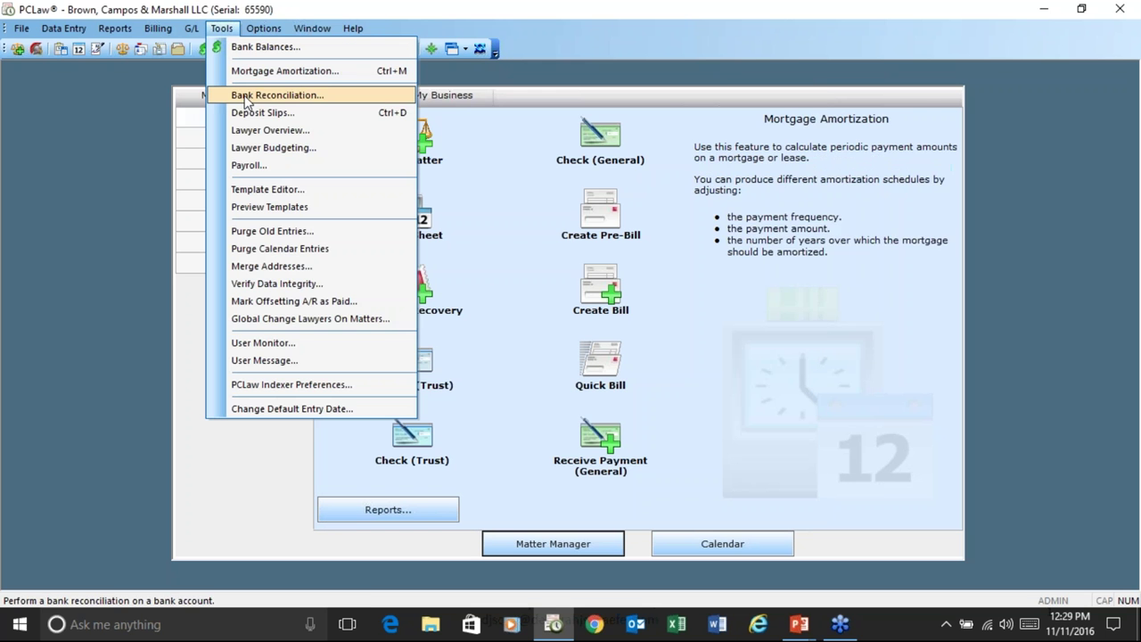
left_click(263, 188)
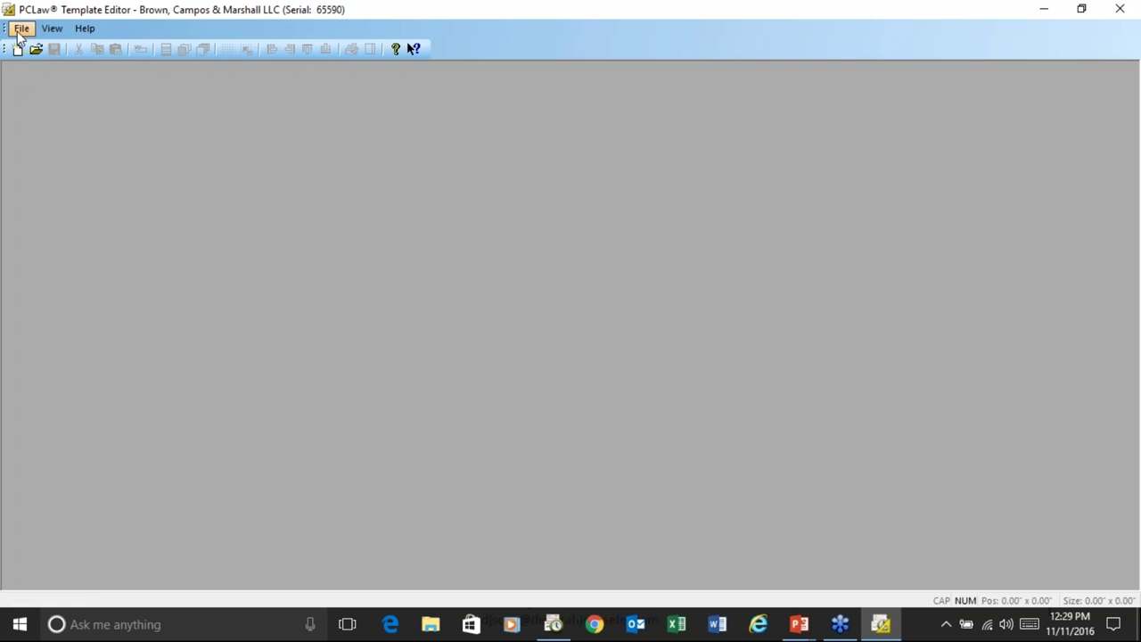
left_click(20, 34)
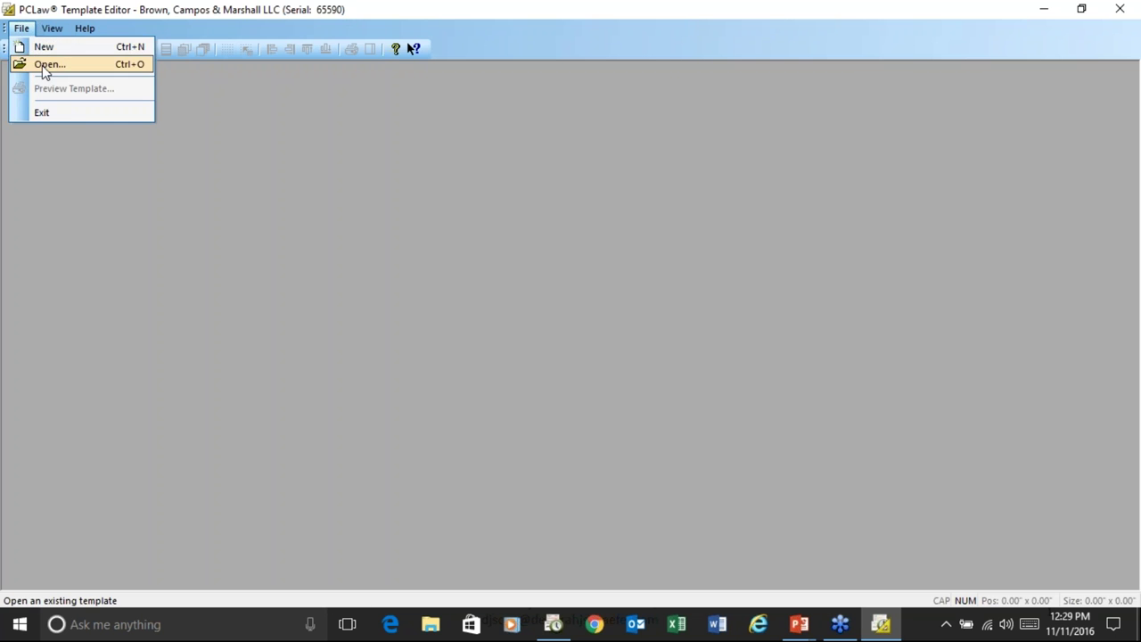
left_click(41, 71)
left_click(515, 404)
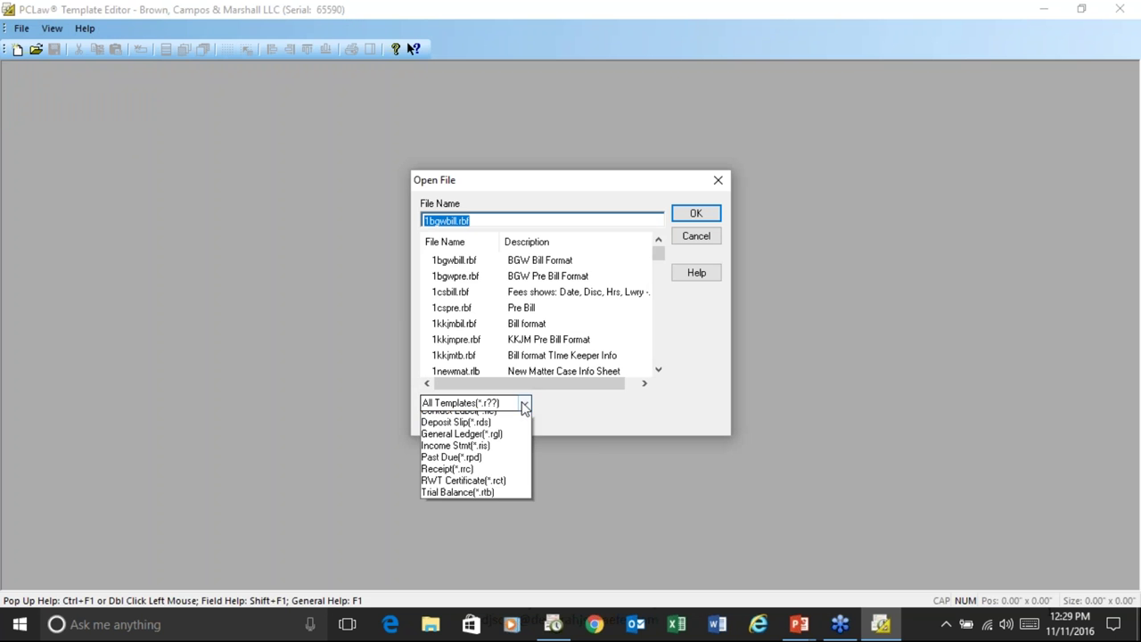
left_click(488, 514)
left_click(489, 514)
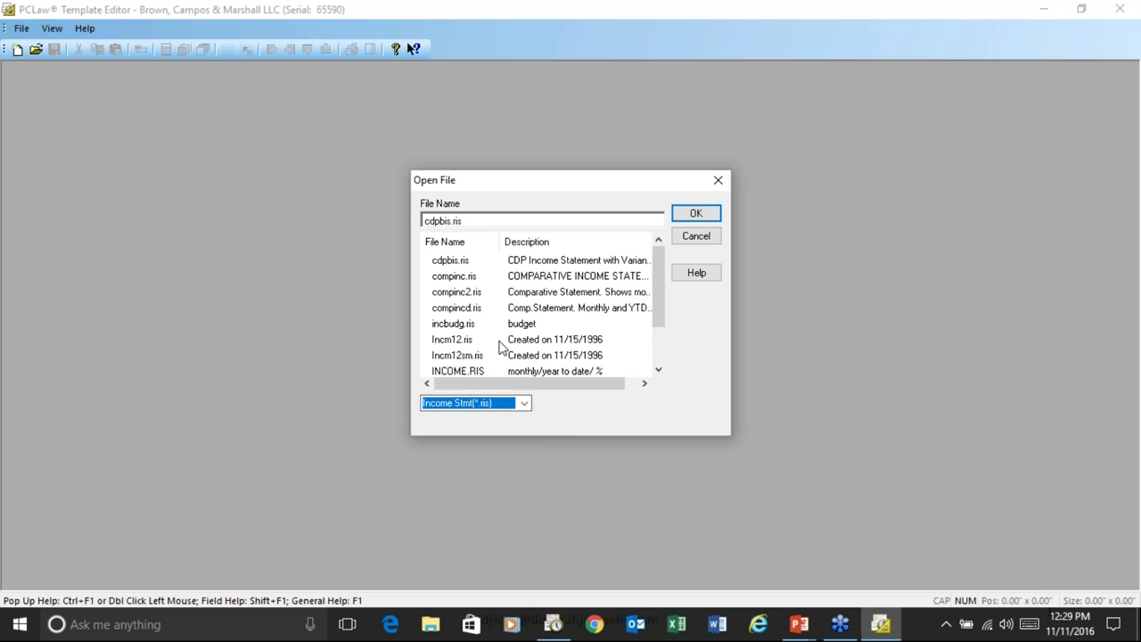
left_click(547, 294)
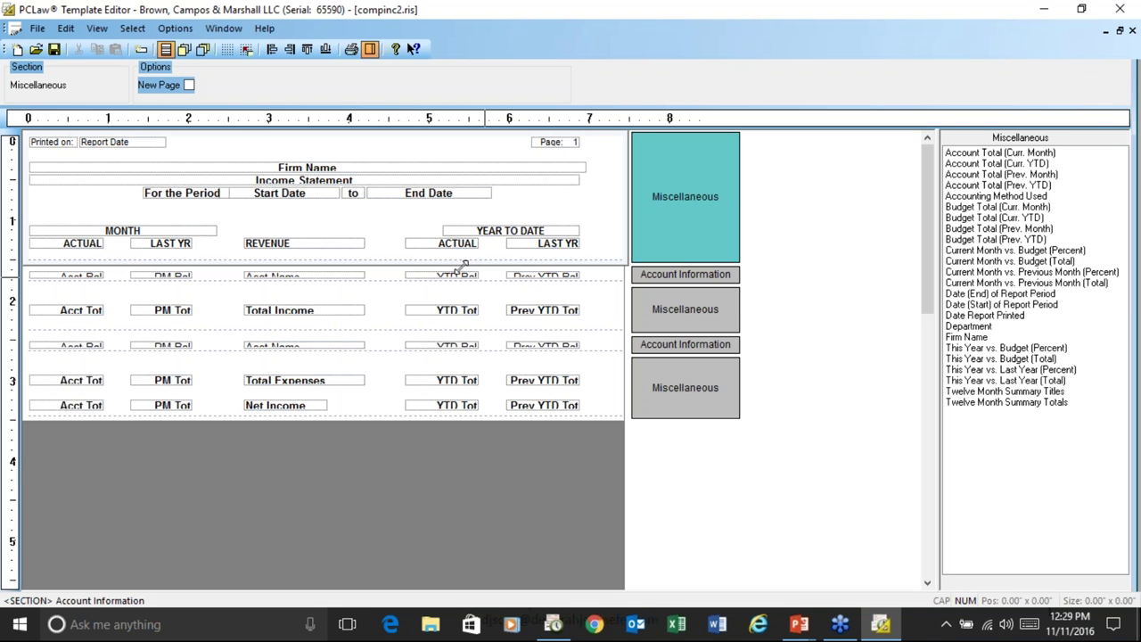
left_click(1120, 9)
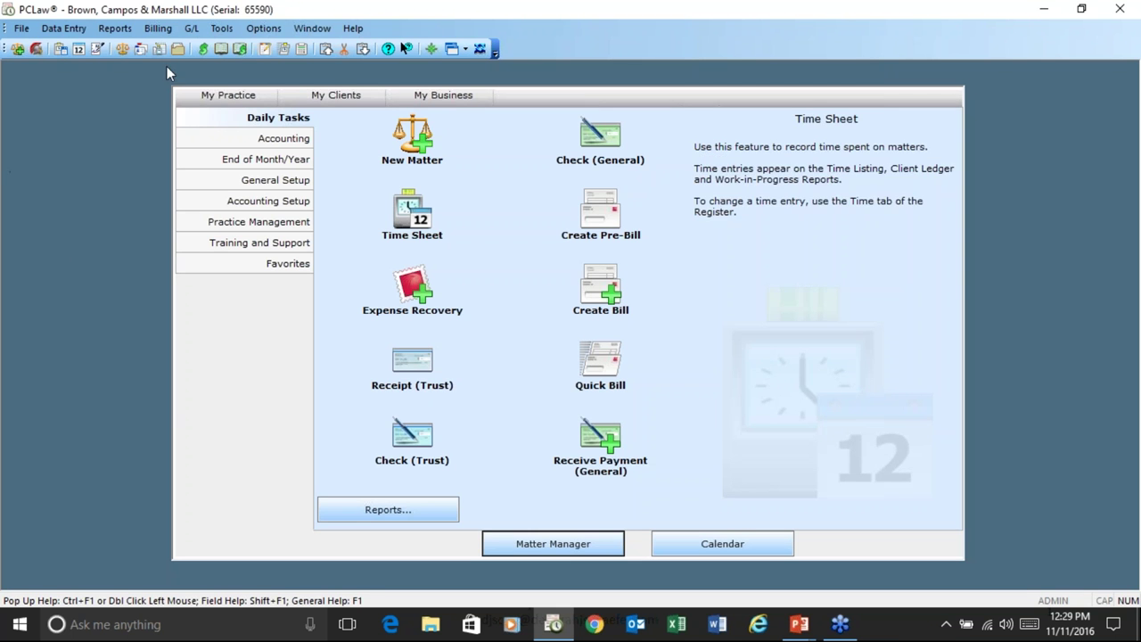
Bring up the Receive Payment form, review its fields, and cancel without entering a receipt
left_click(575, 437)
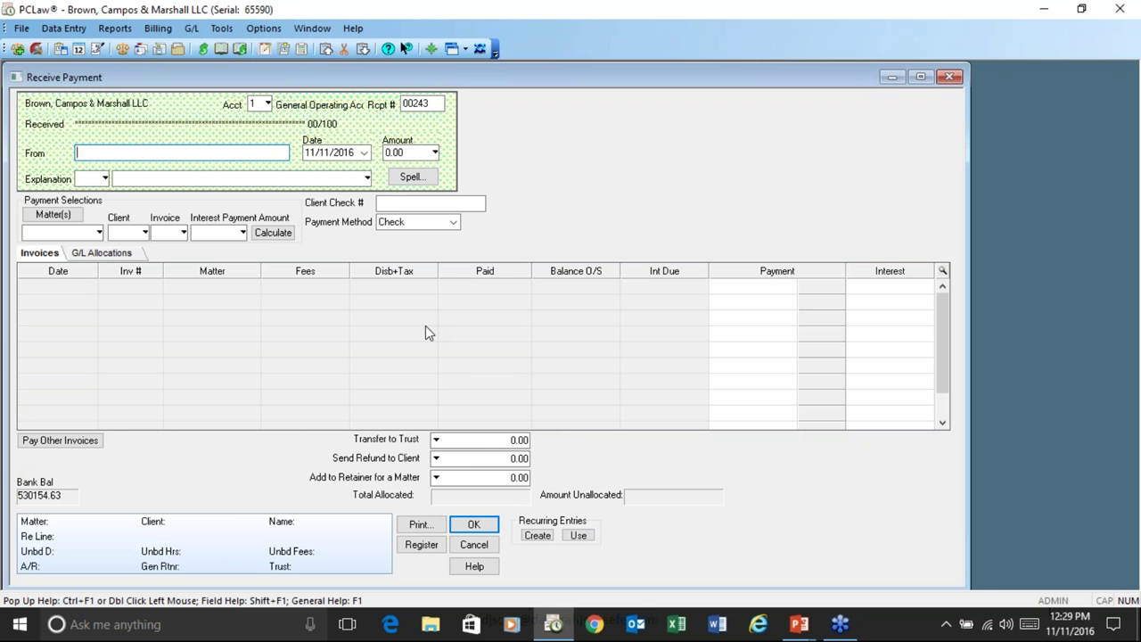
left_click(473, 544)
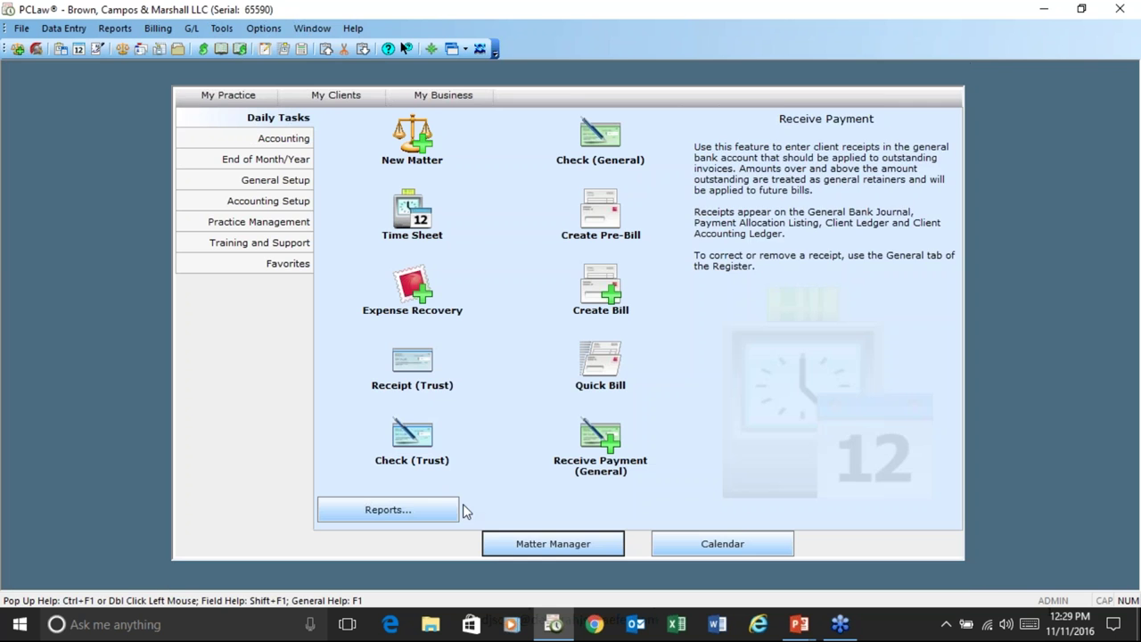
Start a new accounts payable entry, check its recurring entries, and select Cary Water and Waste Water Utilities as the vendor
left_click(88, 30)
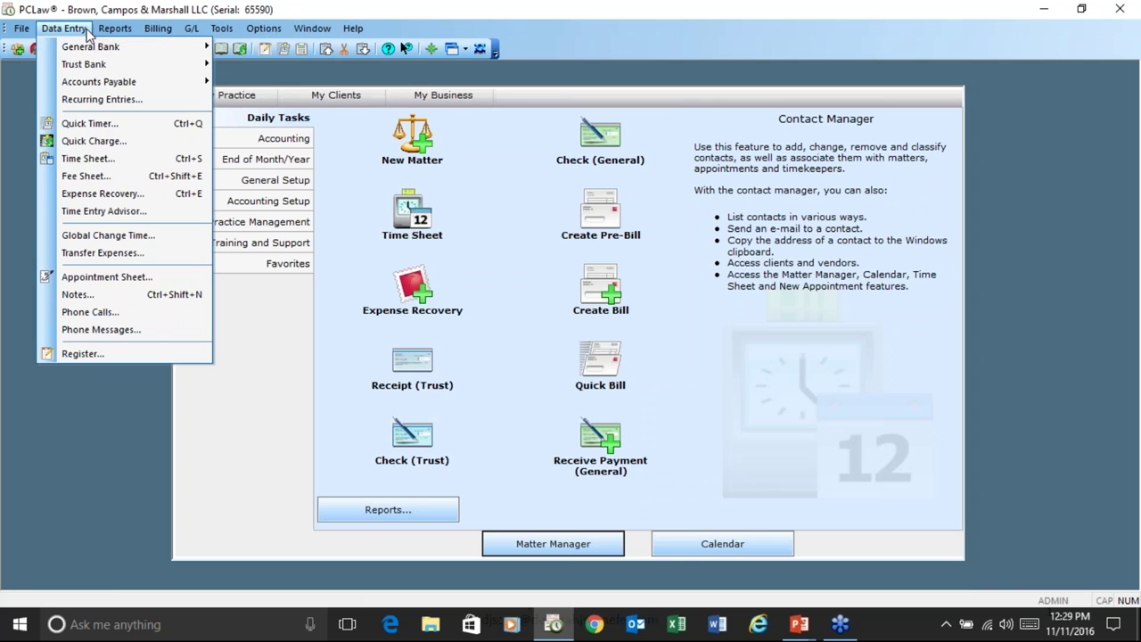
mouse_move(125, 81)
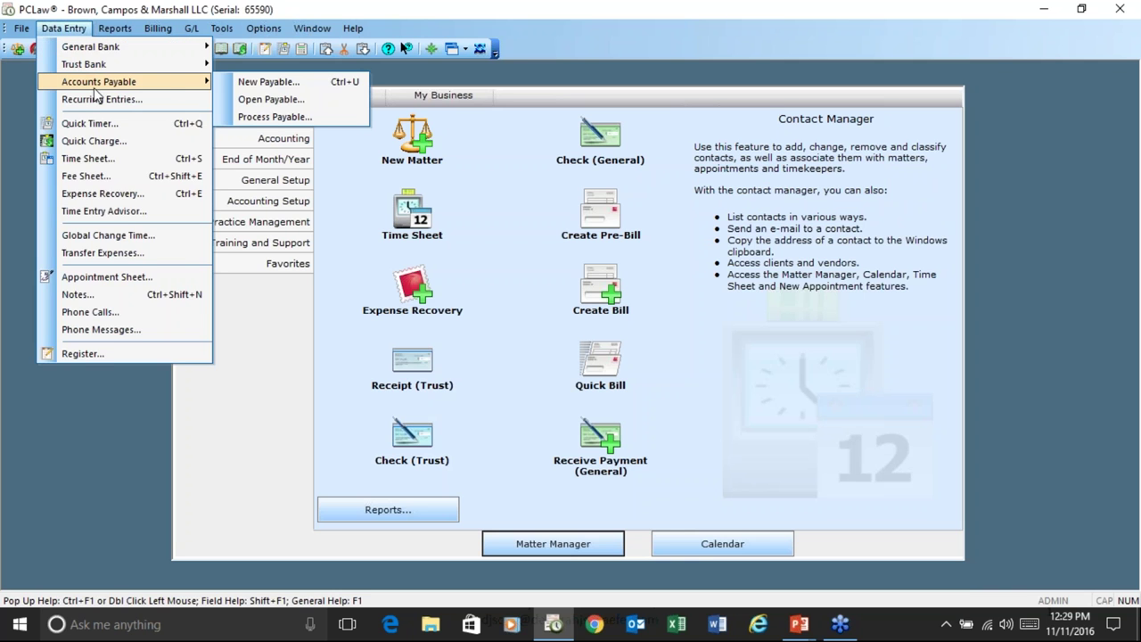
left_click(261, 82)
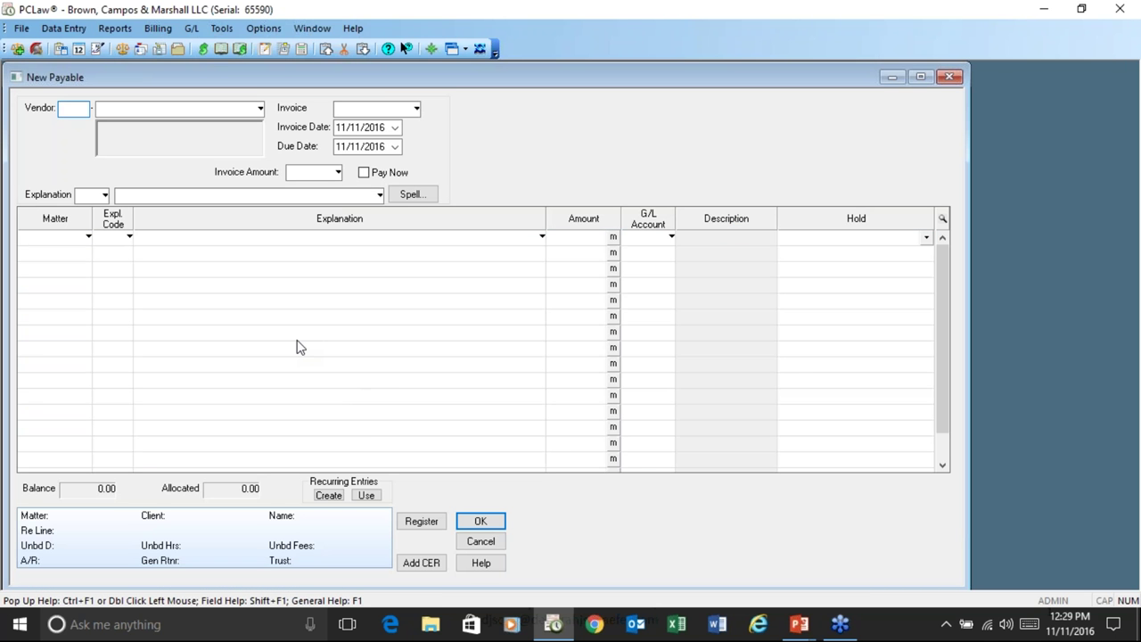
left_click(366, 495)
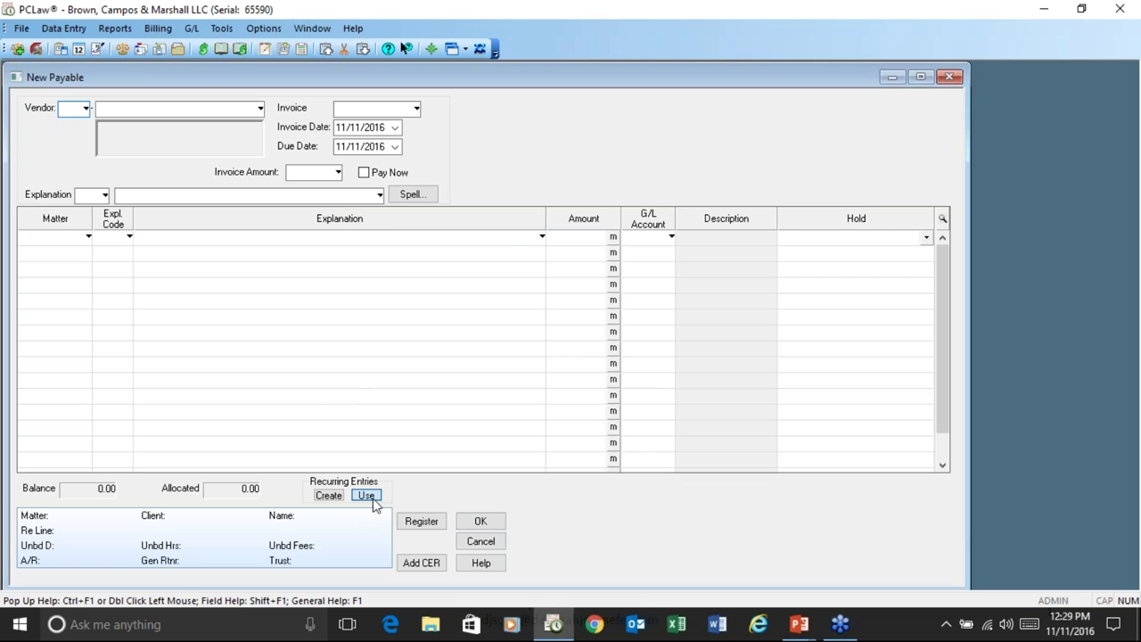
left_click(774, 301)
double_click(181, 104)
left_click(501, 317)
key("Return")
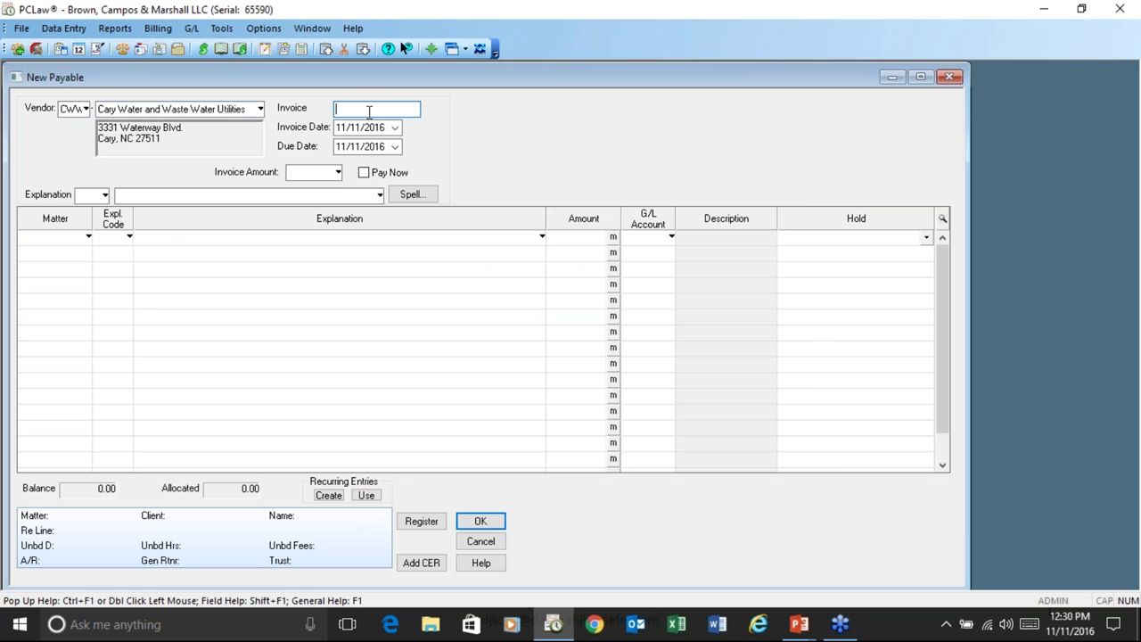
Enter invoice number 123, an invoice amount of 156.00, and the explanation "Utilites" for the payable
type("123")
left_click(295, 172)
type("156")
left_click(129, 195)
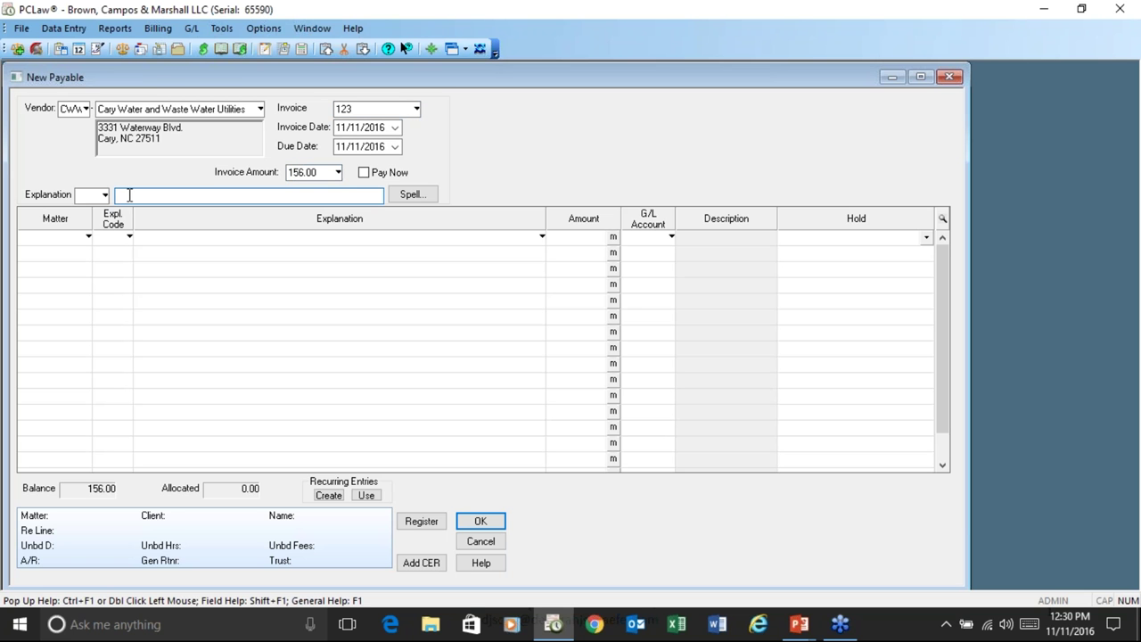
type("T")
left_click(125, 194)
key("BackSpace")
Search the G/L accounts for "Uti" and allocate the payable line to account 5420 Utilities
left_click(648, 236)
left_click(406, 49)
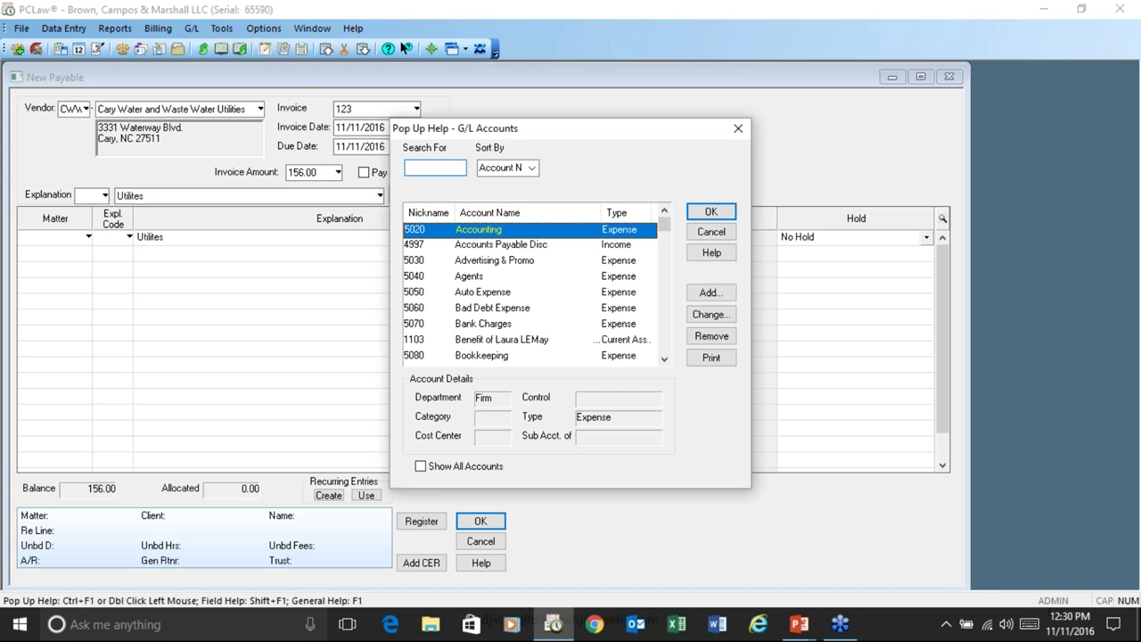
type("Uti")
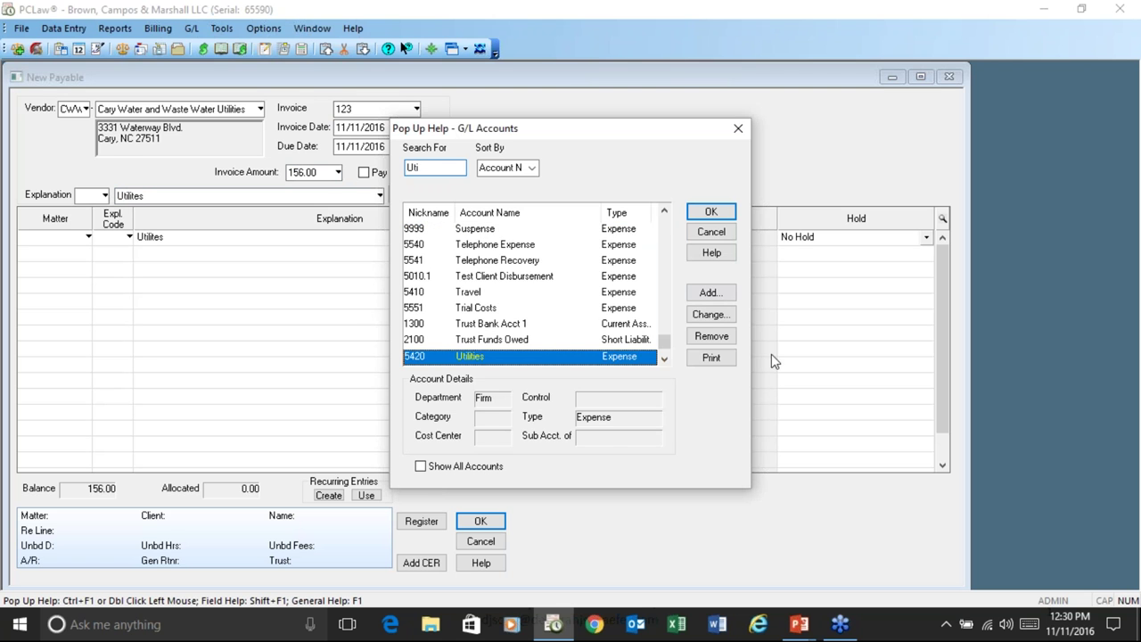
left_click(733, 211)
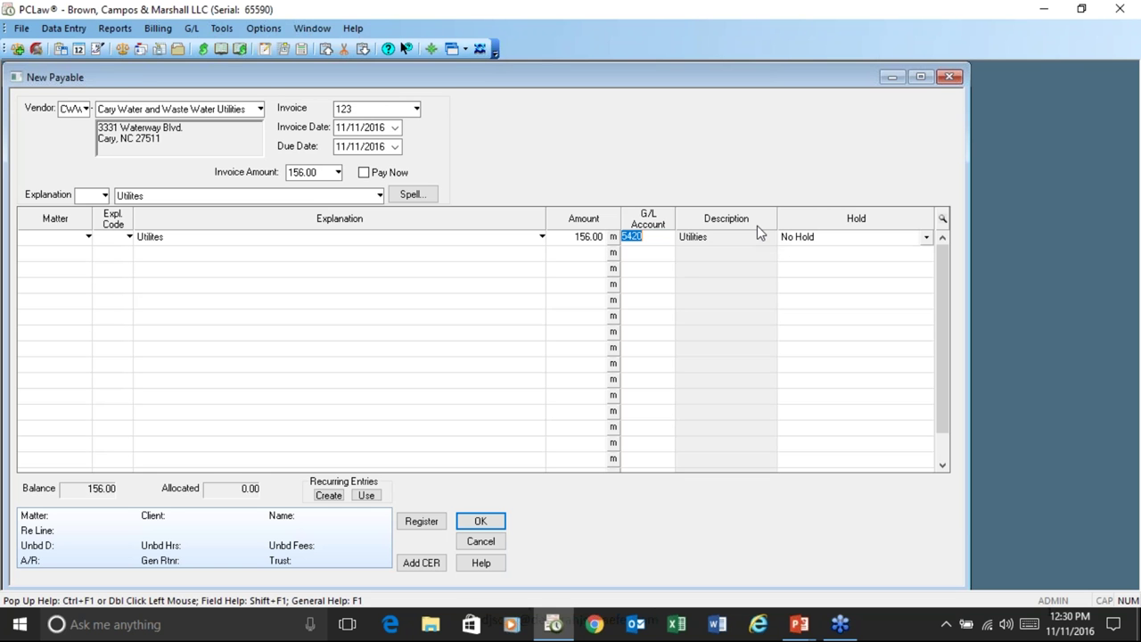
Start creating a recurring entry from the payable and correct all occurrences of the misspelled explanation to Utilities
left_click(328, 496)
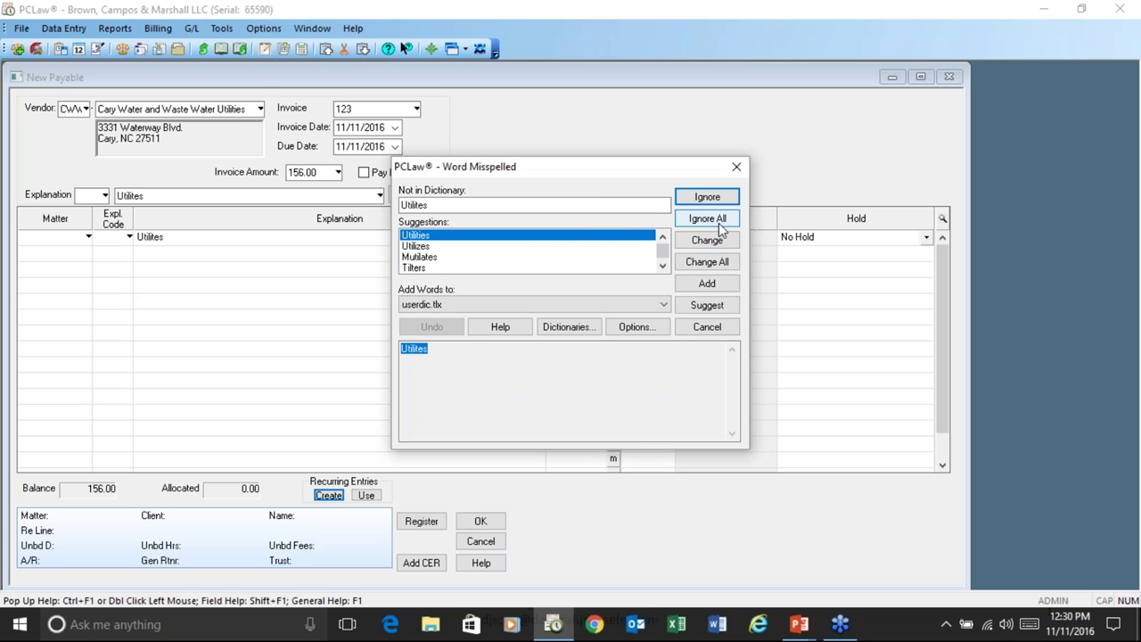
left_click(704, 262)
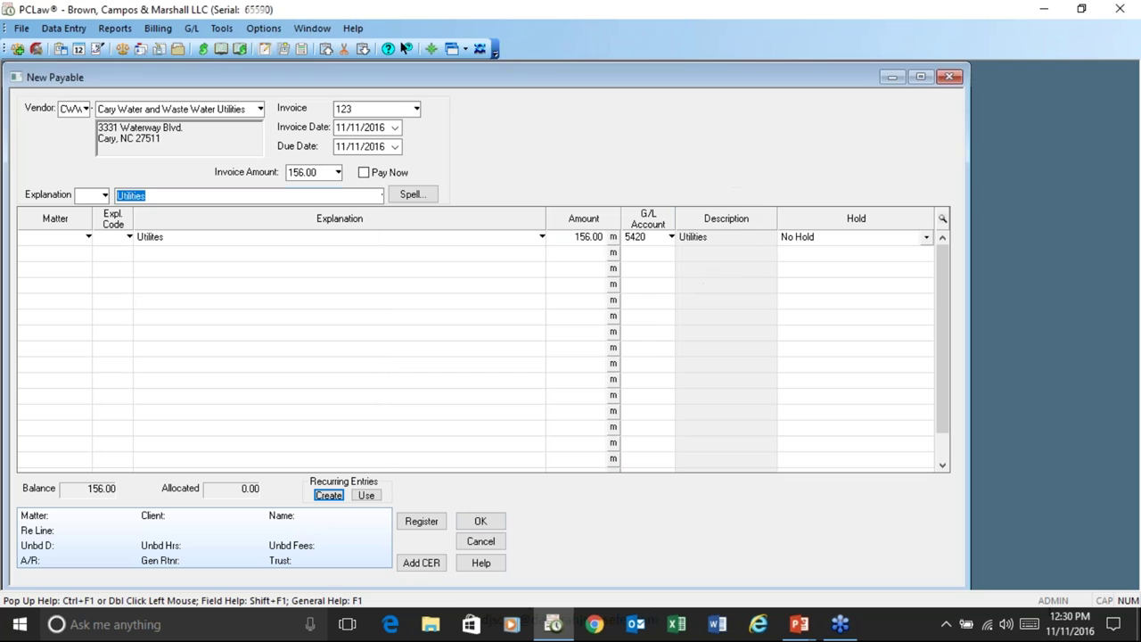
left_click(638, 350)
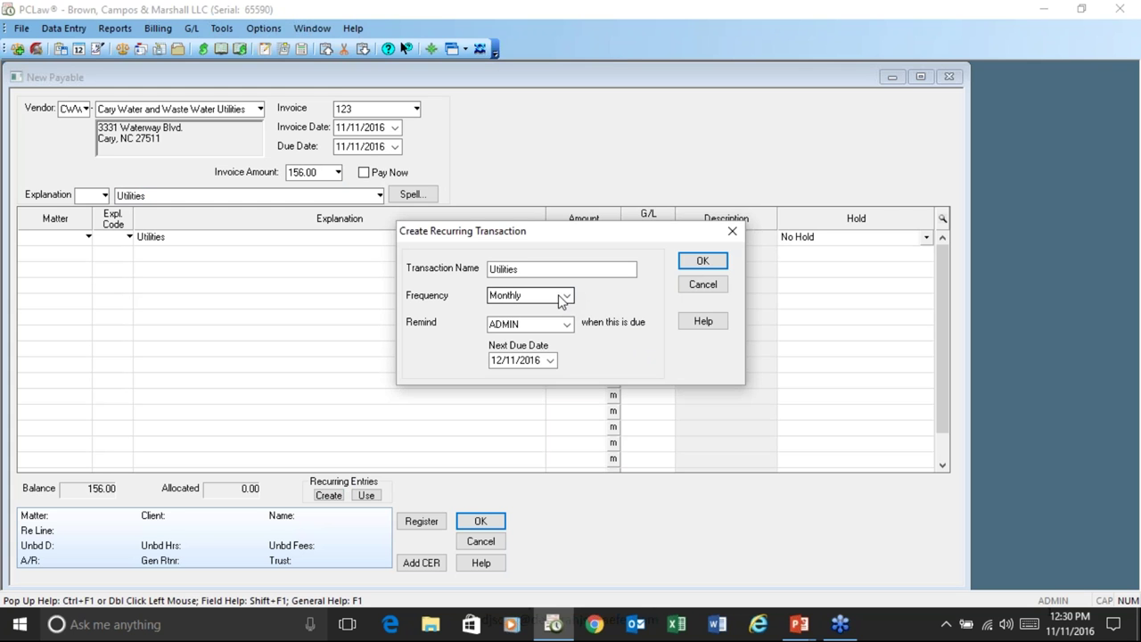
Create the monthly Utilities recurring transaction with a reminder for ADMIN and next due date 12/11/2016, and save the payable
left_click(567, 326)
left_click(565, 328)
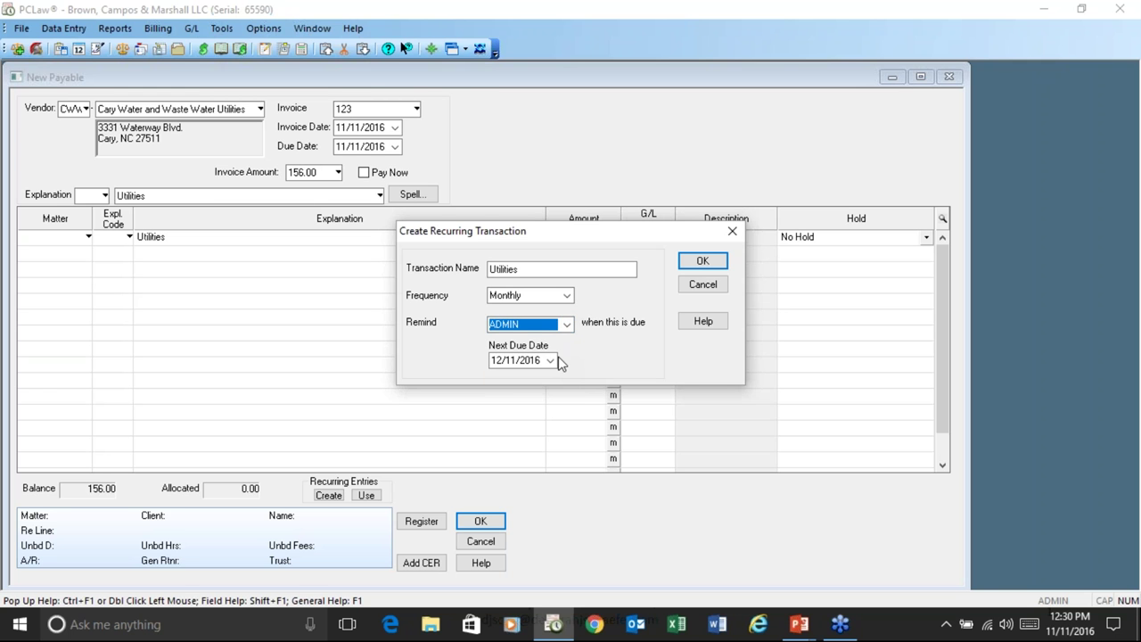
left_click(698, 264)
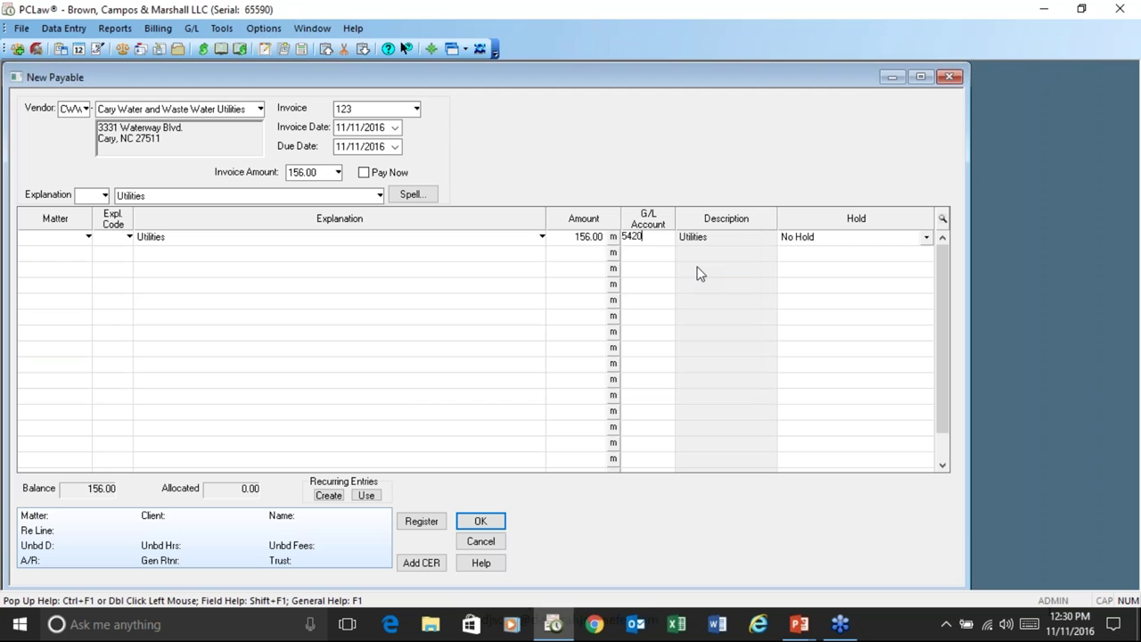
left_click(481, 523)
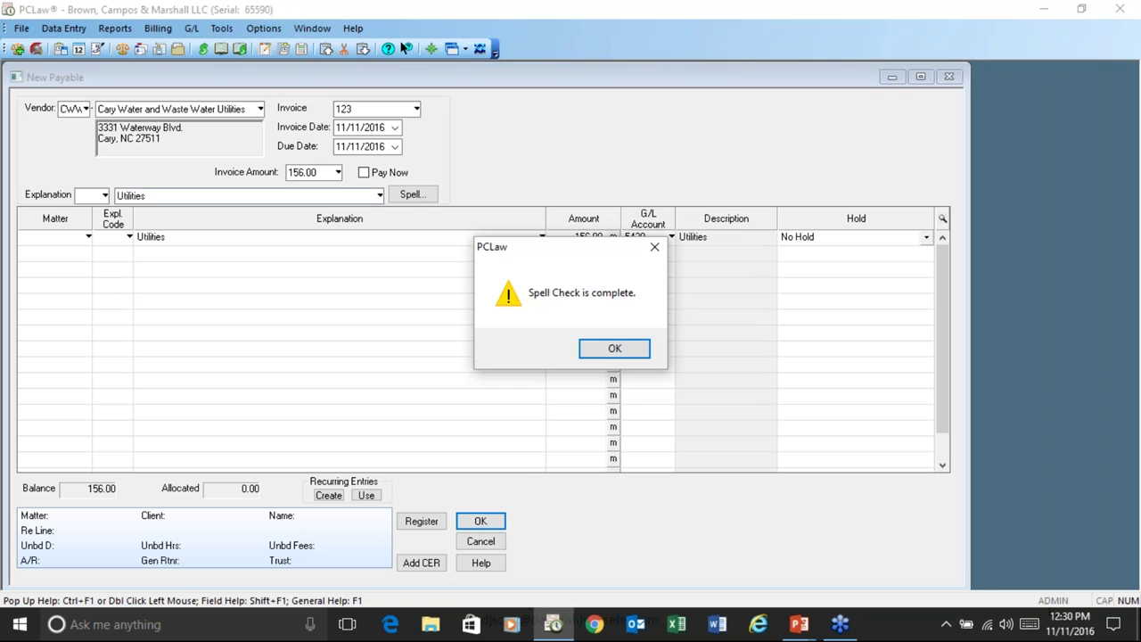
left_click(615, 349)
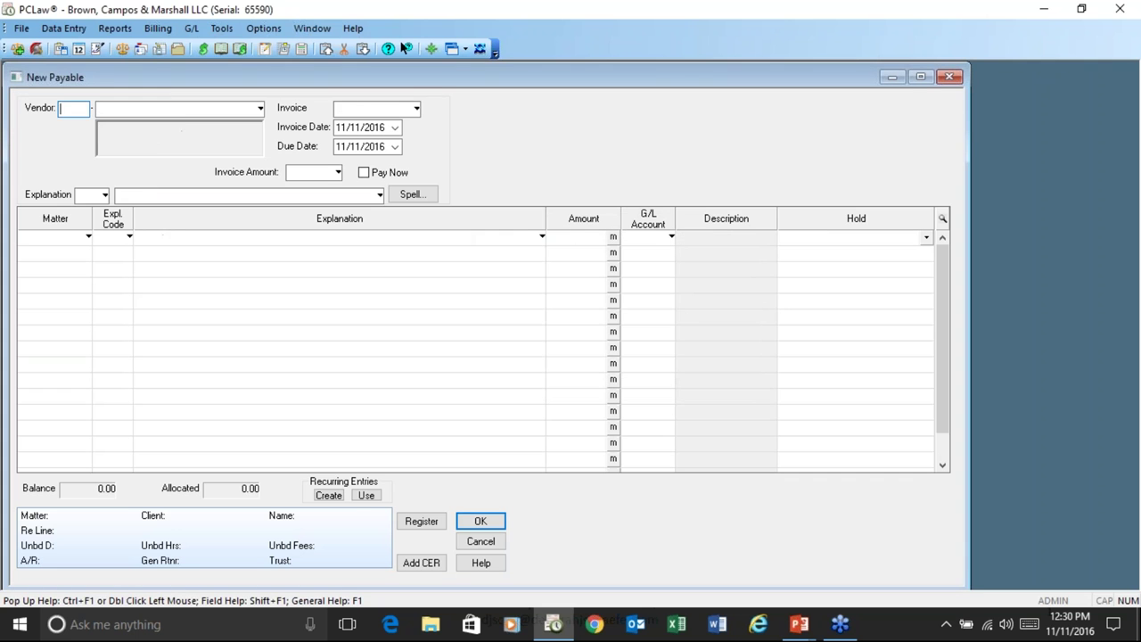
Recall the monthly Utilities recurring transaction into a new payable
left_click(364, 496)
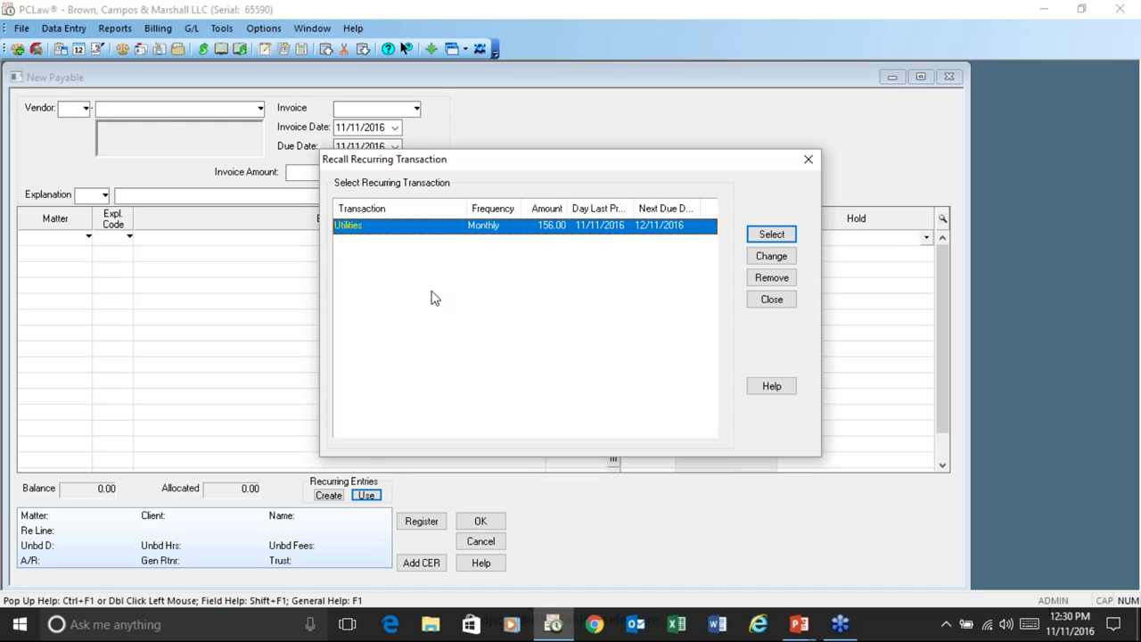
left_click(768, 235)
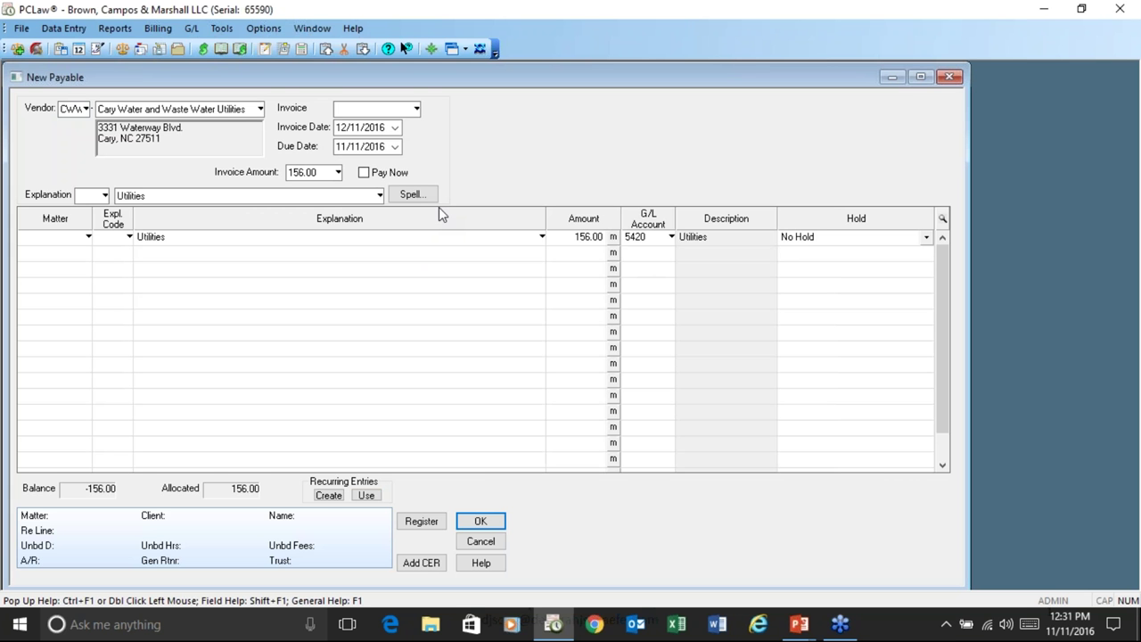
Open a General Check, view its recurring transactions, and close the list without selecting one
left_click(62, 28)
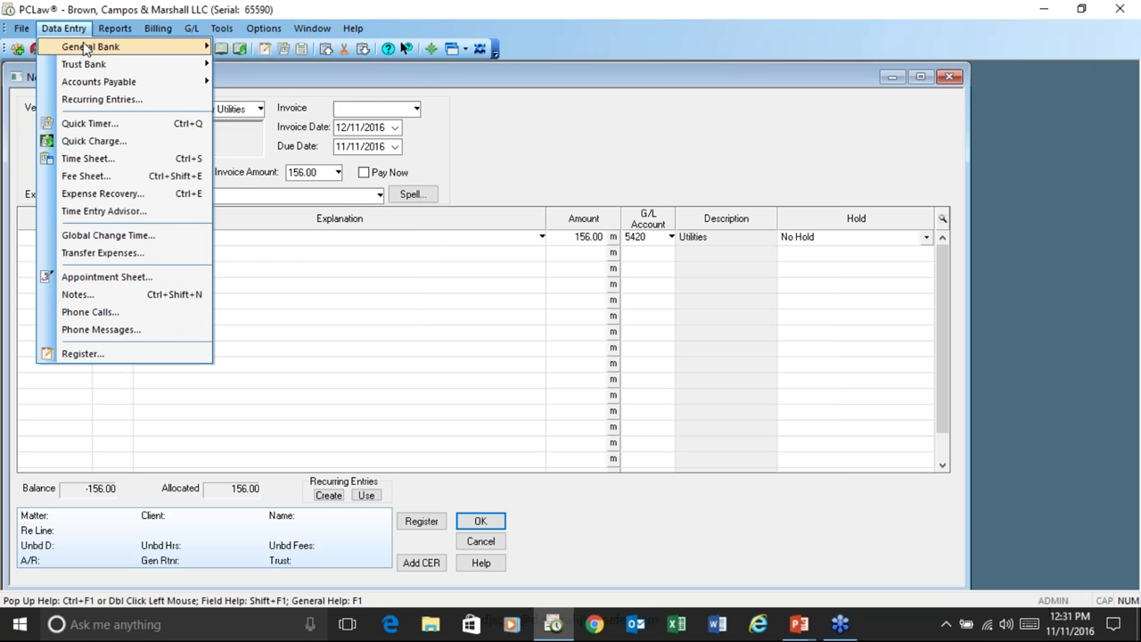
mouse_move(85, 48)
left_click(245, 44)
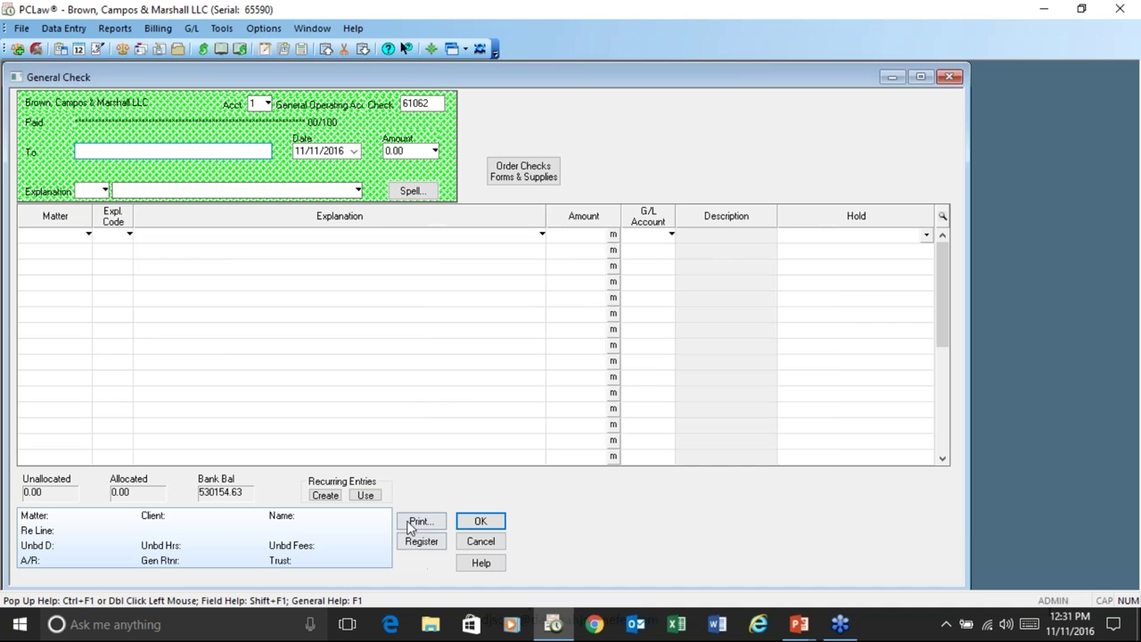
left_click(365, 495)
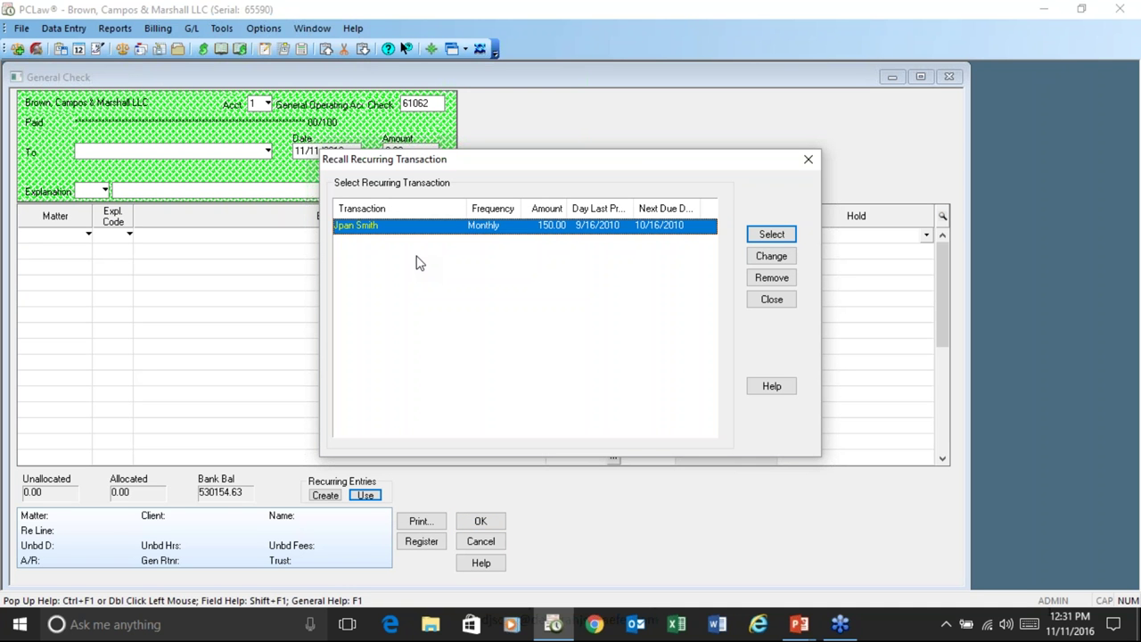
left_click(772, 300)
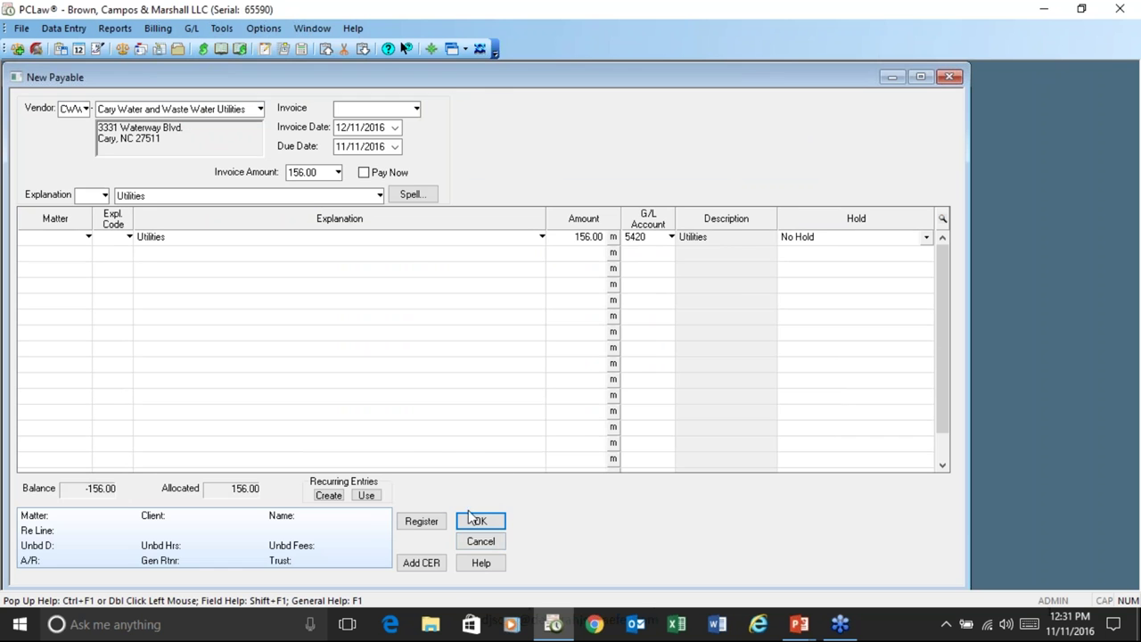
Review the recurring transactions for payables once more without selecting one, and close the New Payable form
left_click(363, 496)
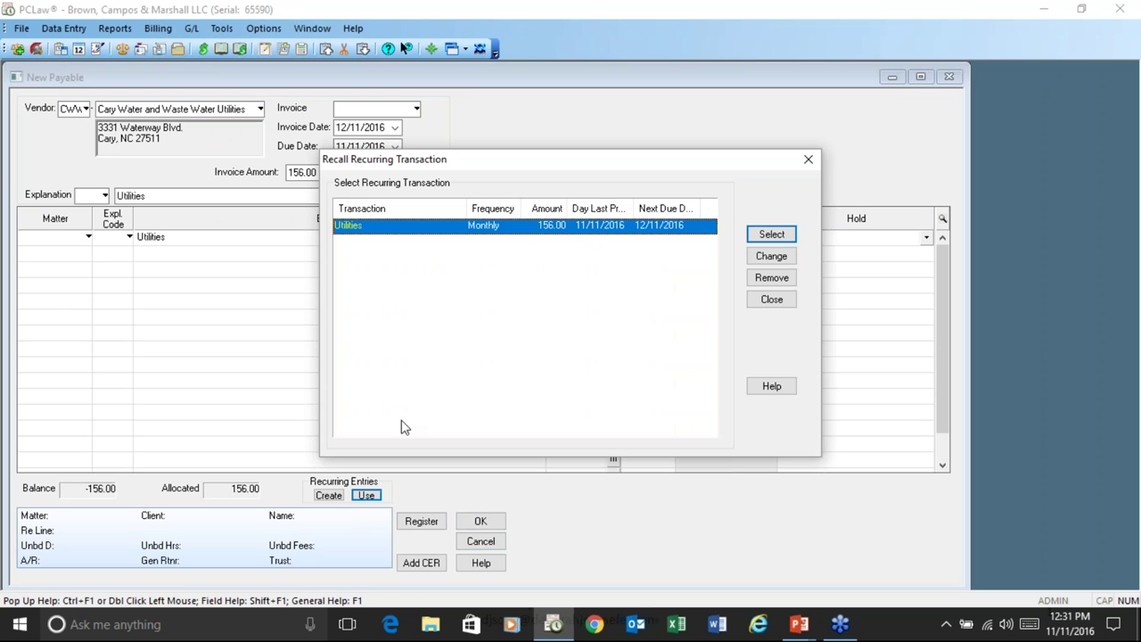
left_click(772, 300)
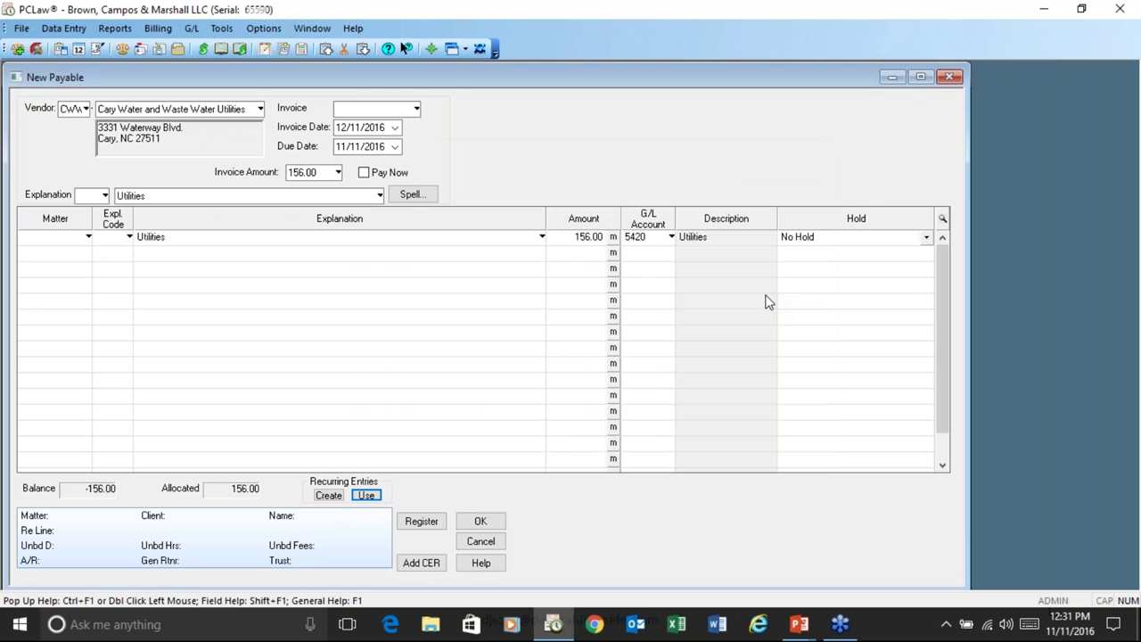
left_click(479, 523)
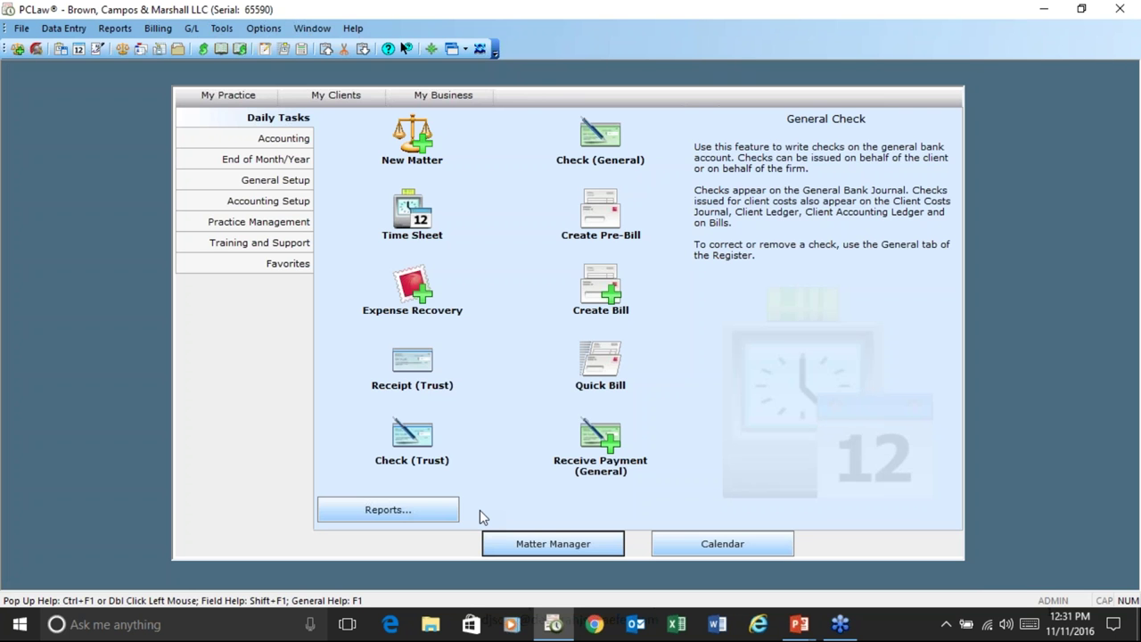
Open the List of Clients report, review its Default - billing address layout in the layout editor, and cancel
left_click(117, 29)
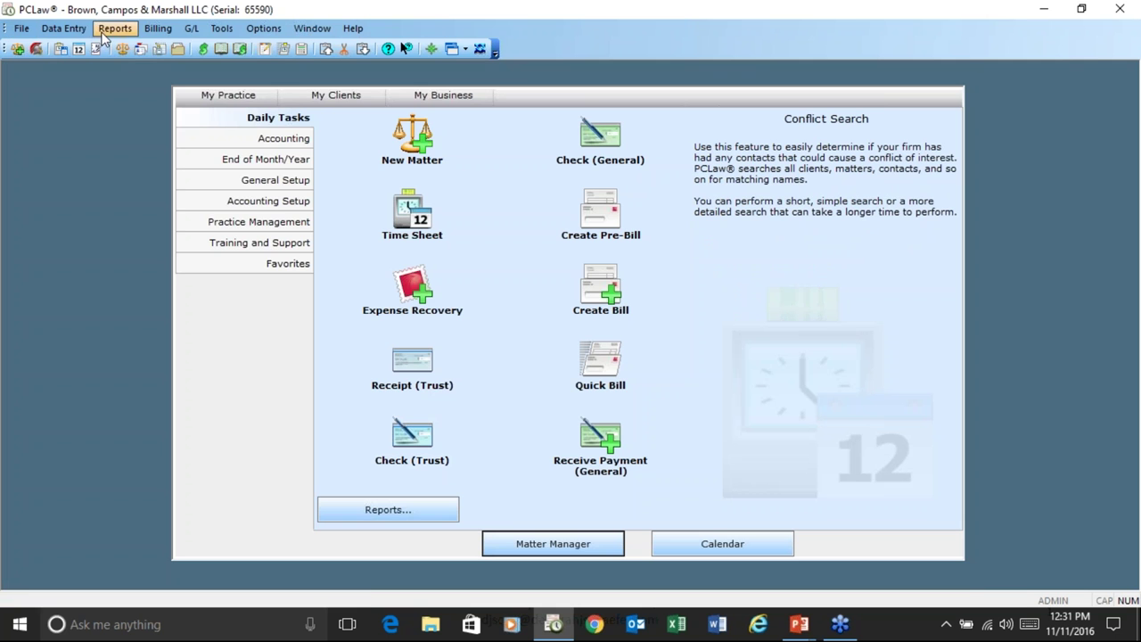
left_click(102, 33)
mouse_move(147, 65)
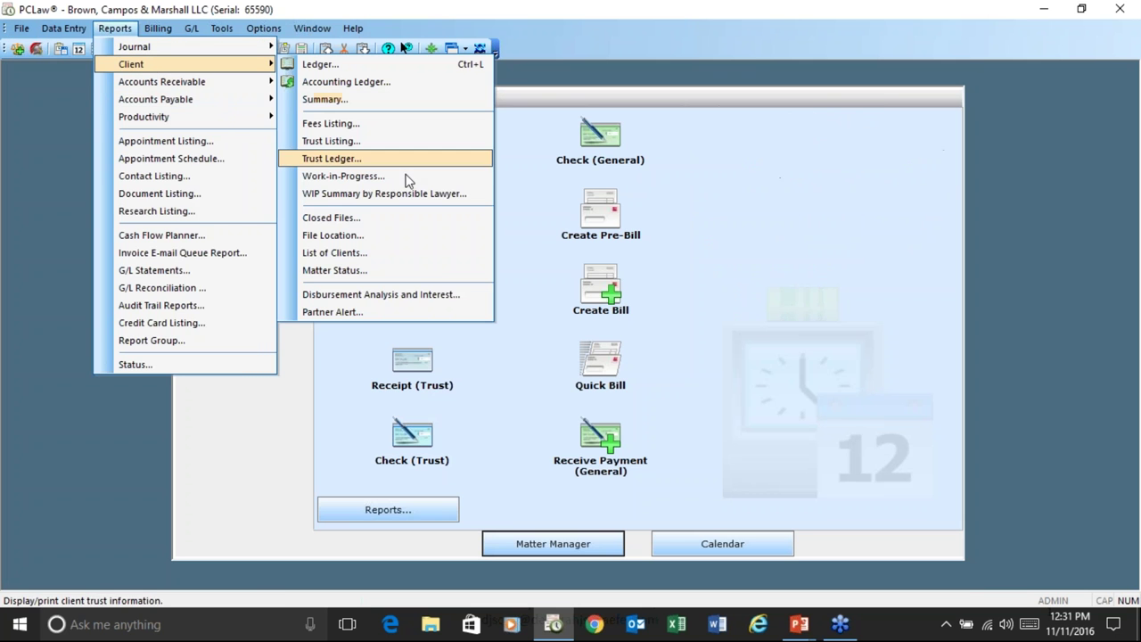
left_click(361, 253)
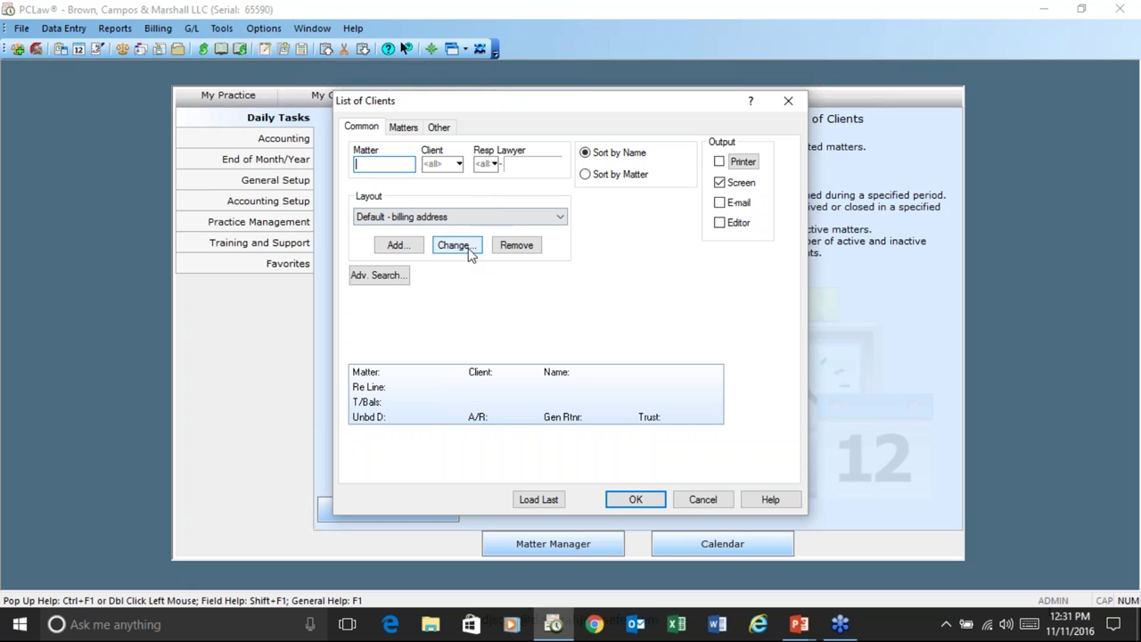
left_click(470, 254)
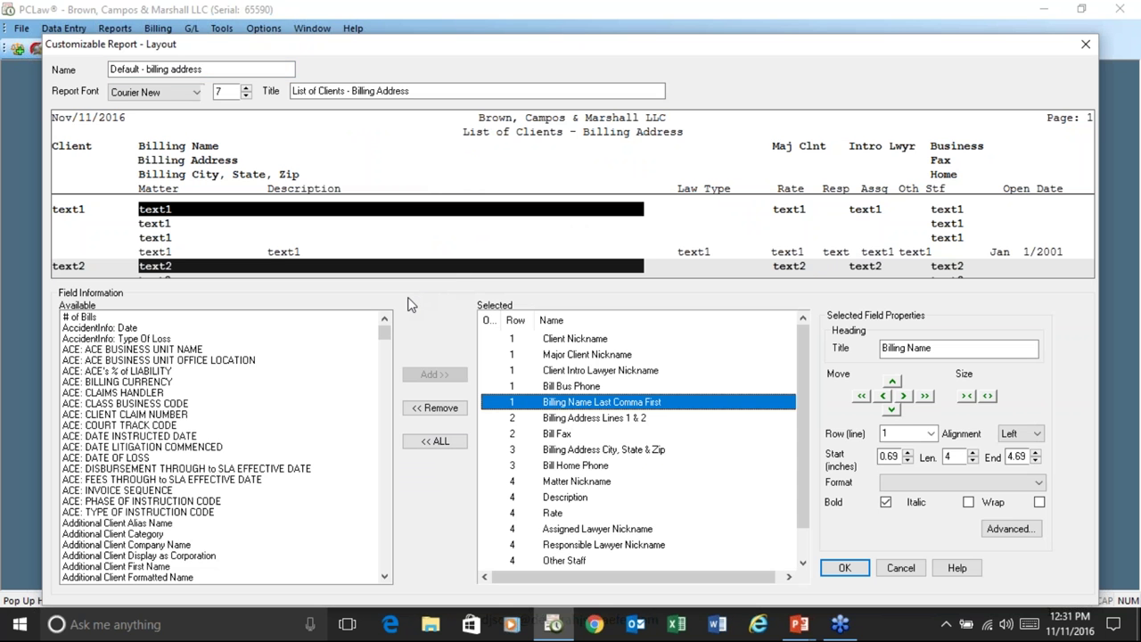
left_click(900, 568)
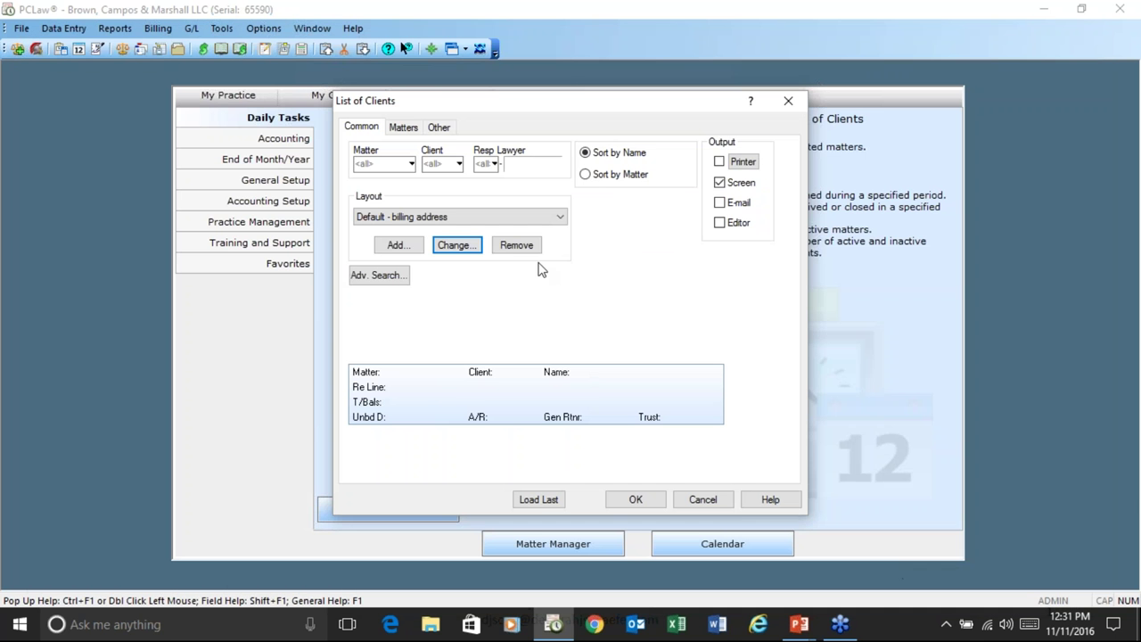
Choose the Default - billing address layout for the List of Clients report and open it for editing
left_click(560, 218)
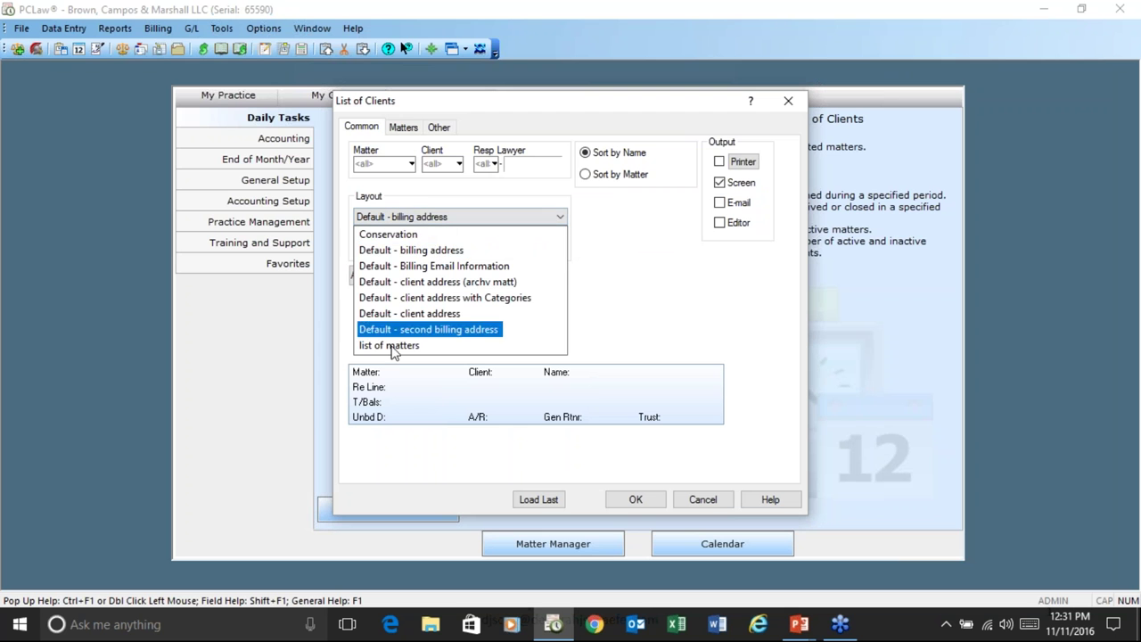
left_click(401, 253)
left_click(455, 250)
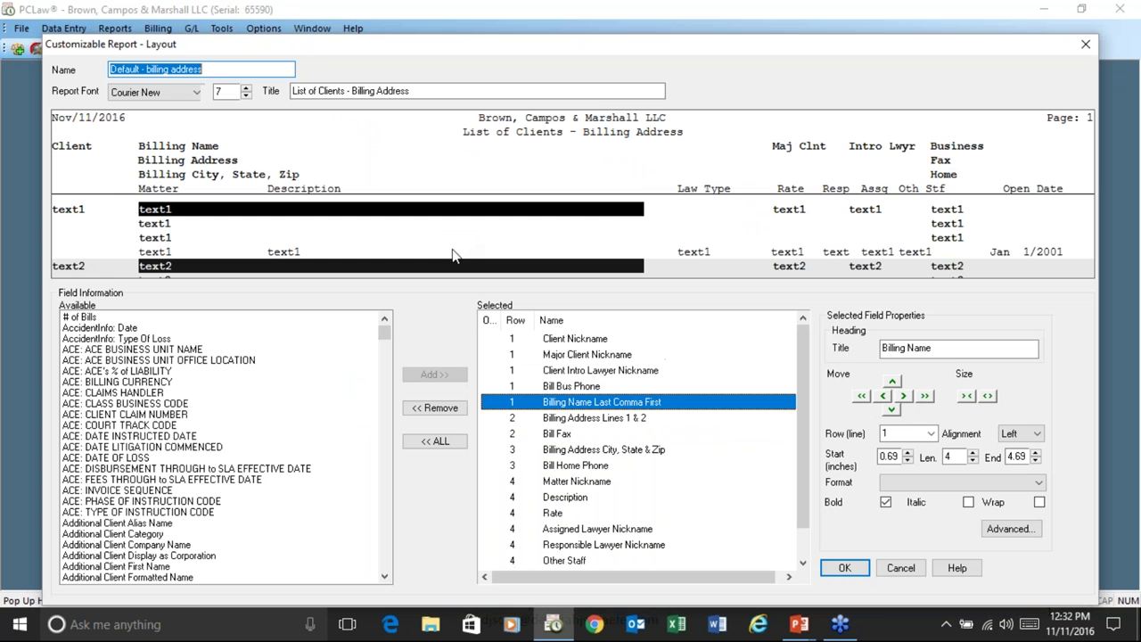
Remove the selected fields from the billing address layout one by one, starting with Client Nickname, and clear all the remaining ones
left_click(575, 341)
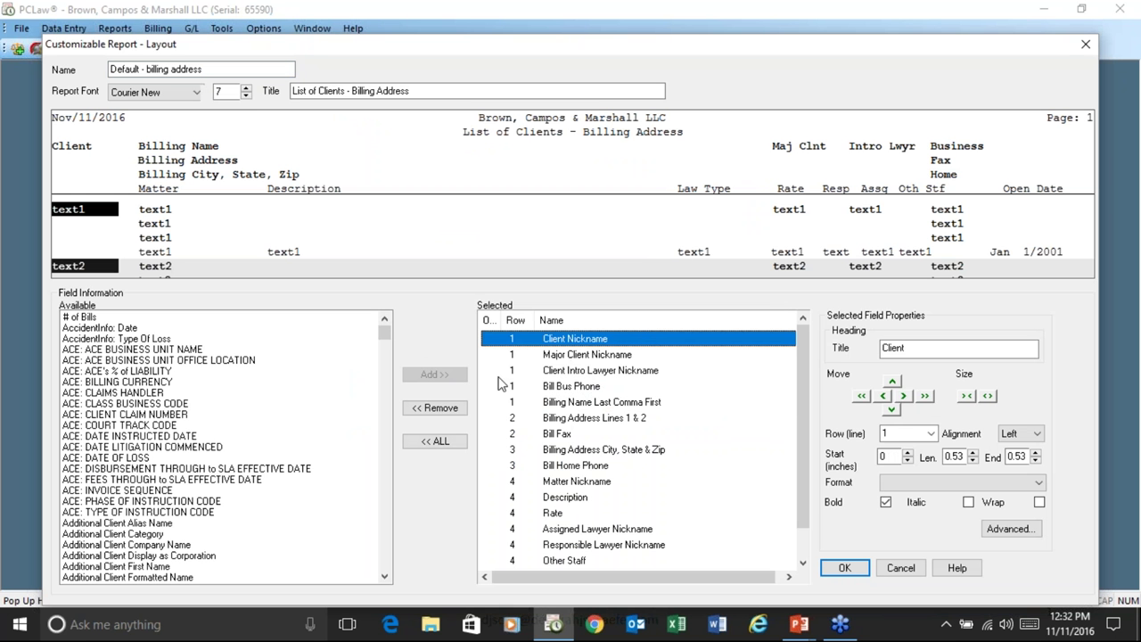
left_click(435, 410)
left_click(436, 410)
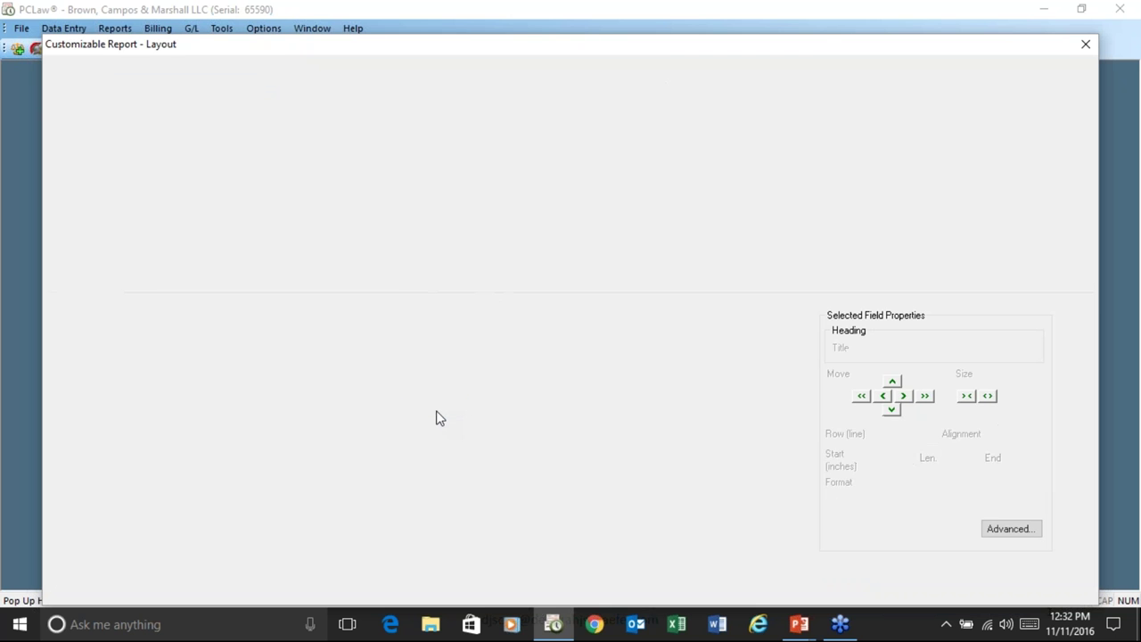
left_click(436, 410)
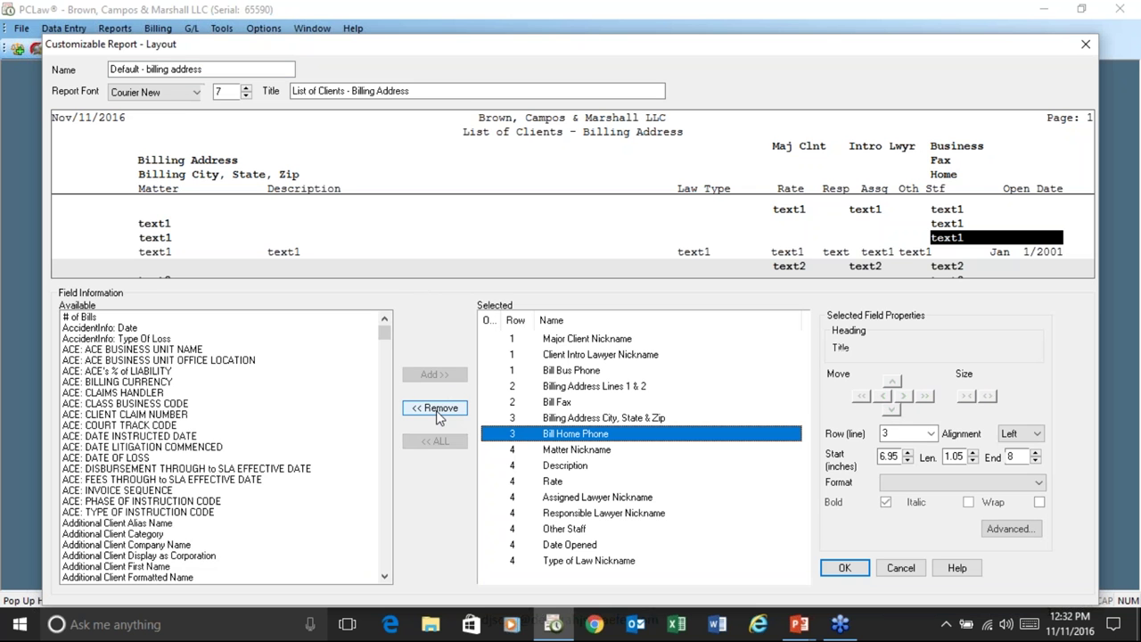
left_click(436, 410)
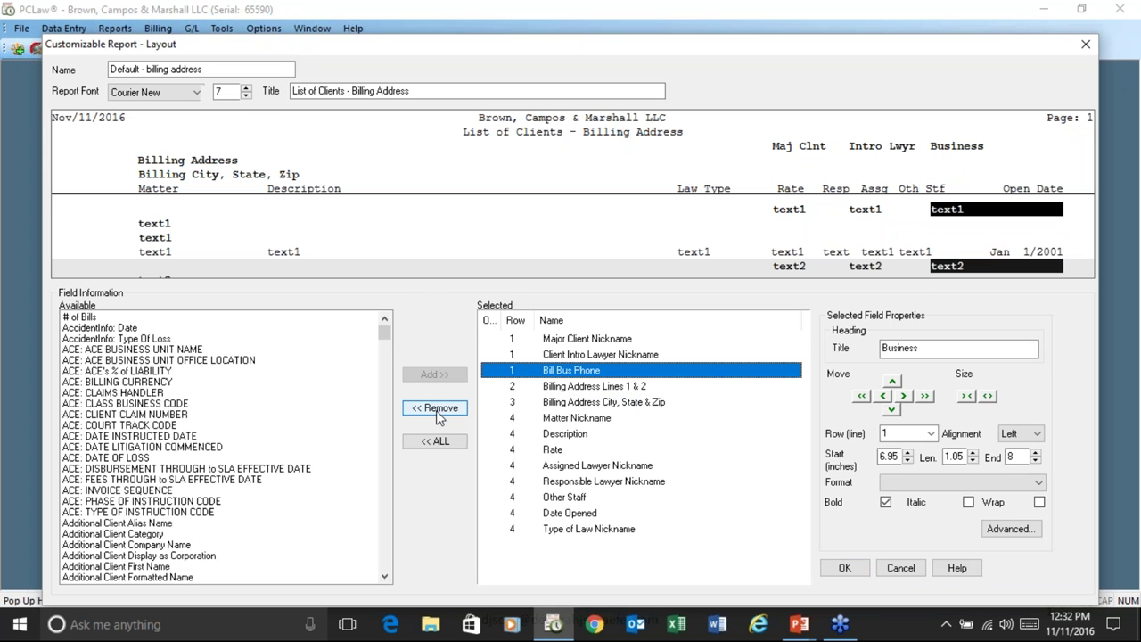
left_click(436, 408)
left_click(436, 408)
left_click(436, 410)
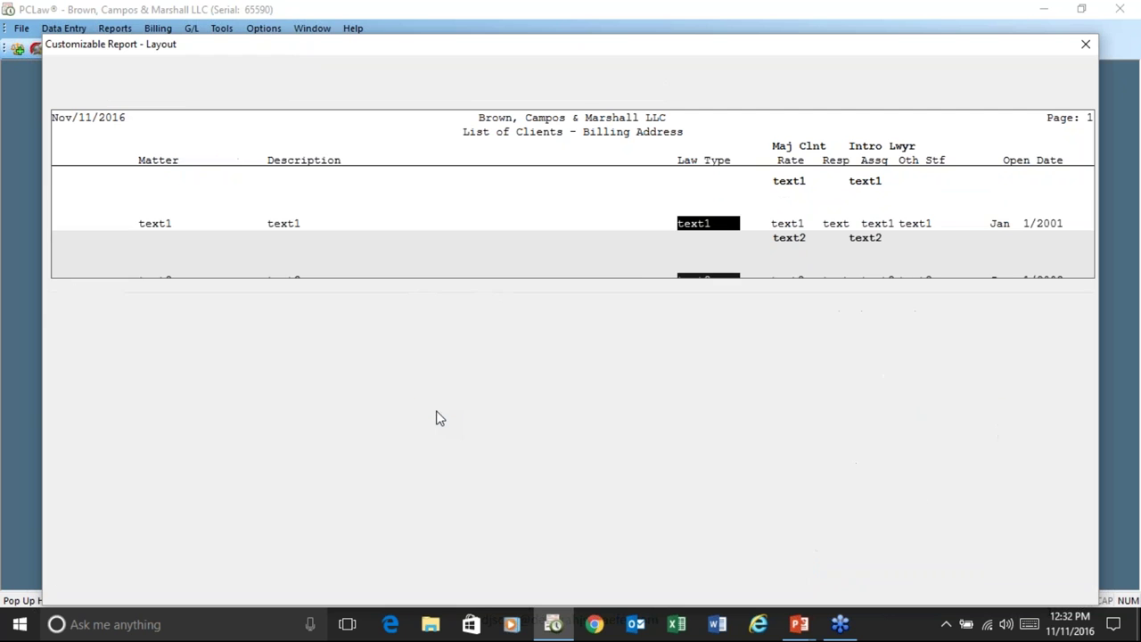
left_click(436, 410)
left_click(436, 410)
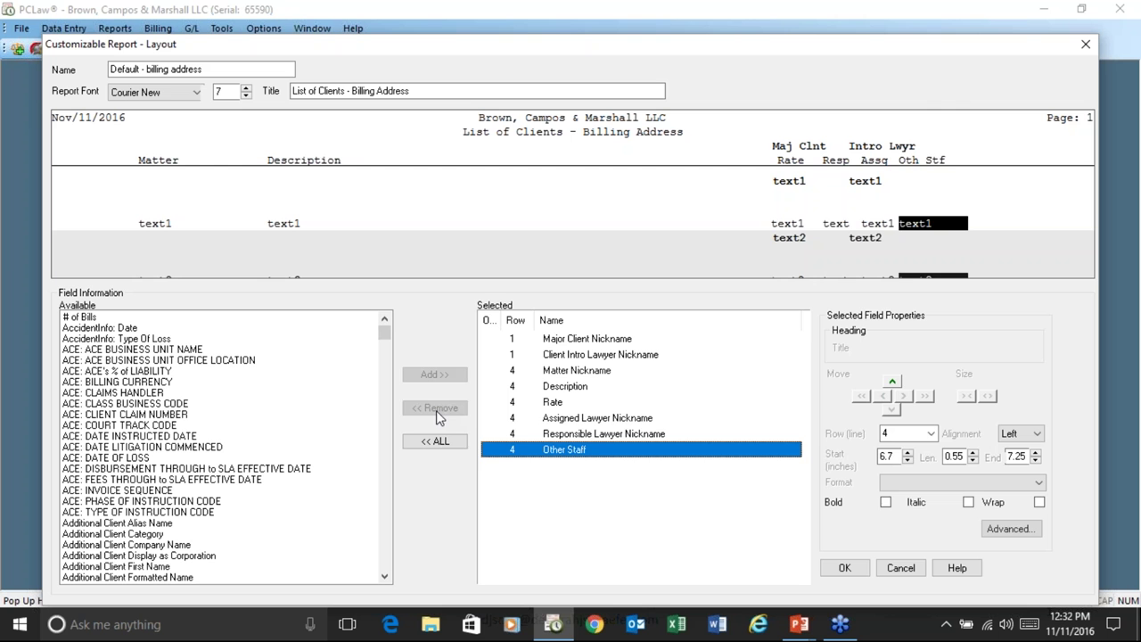
left_click(436, 410)
left_click(437, 410)
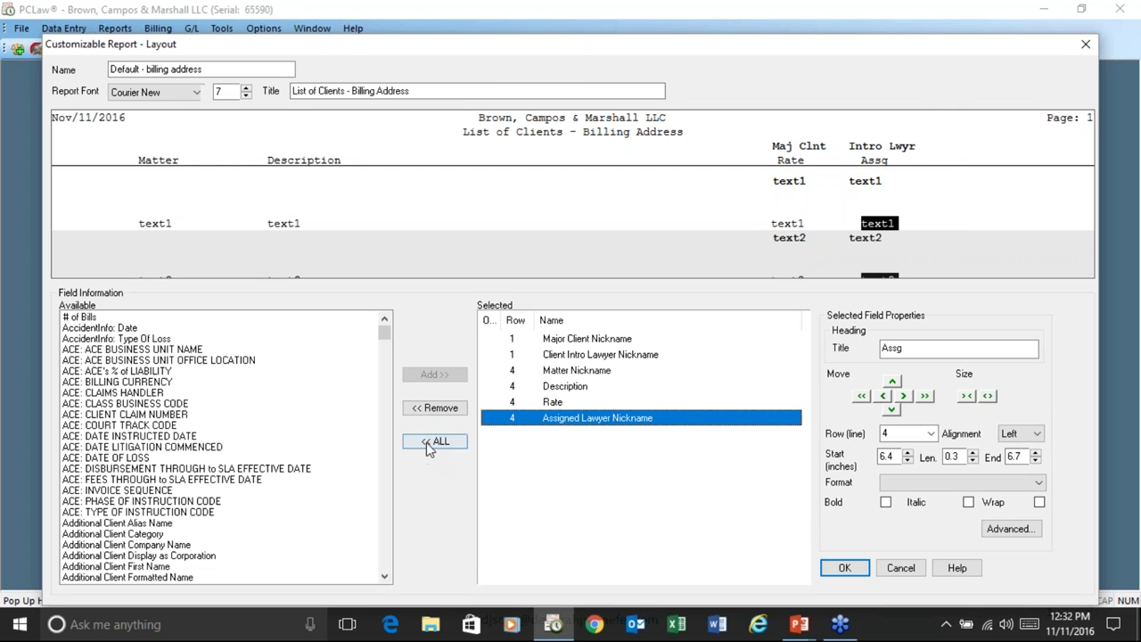
left_click(425, 441)
Look through the available fields for the emptied layout, down to the billing address and billing name fields
scroll(181, 490, "down", 9)
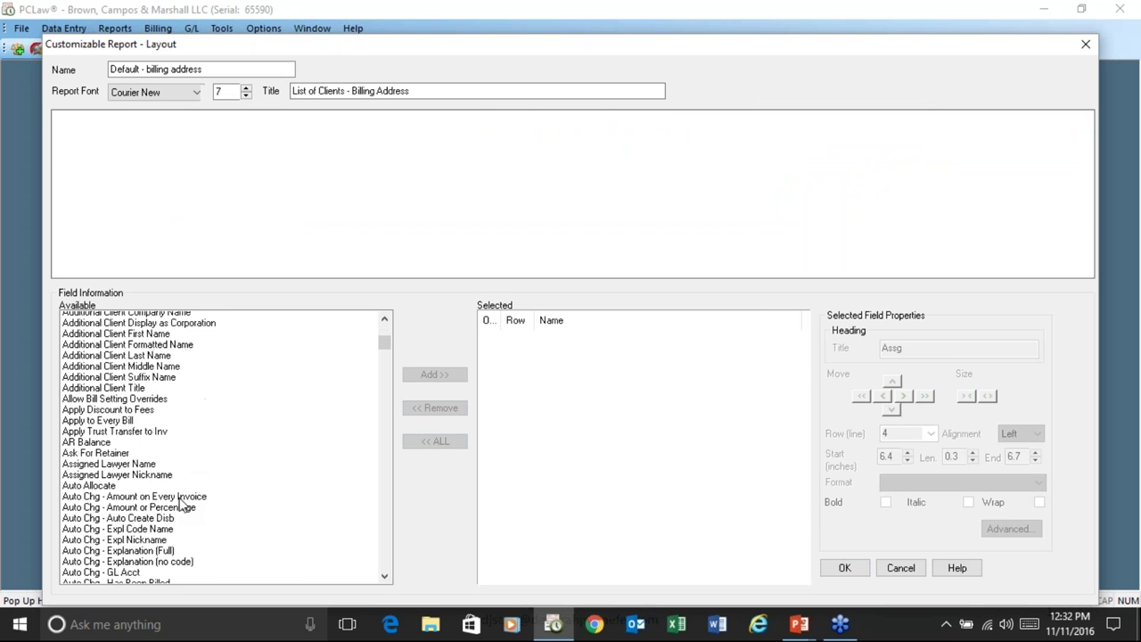
scroll(181, 506, "down", 12)
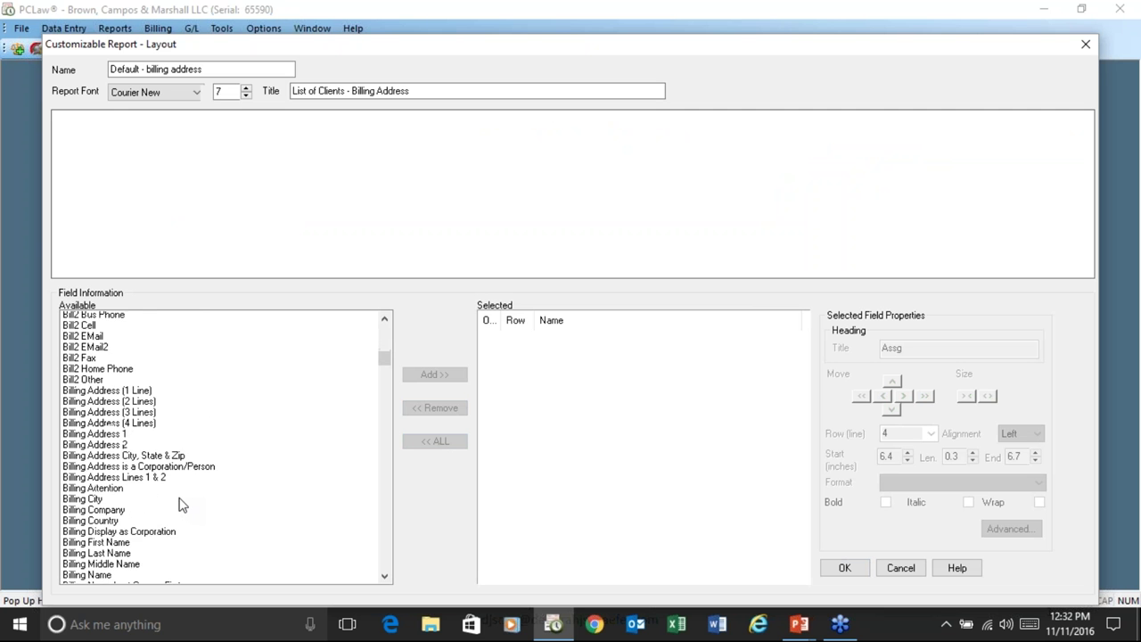
Look through the available report fields, from the billing fields to the client, contact and date fields, for the client e-mail fields
scroll(180, 505, "down", 2)
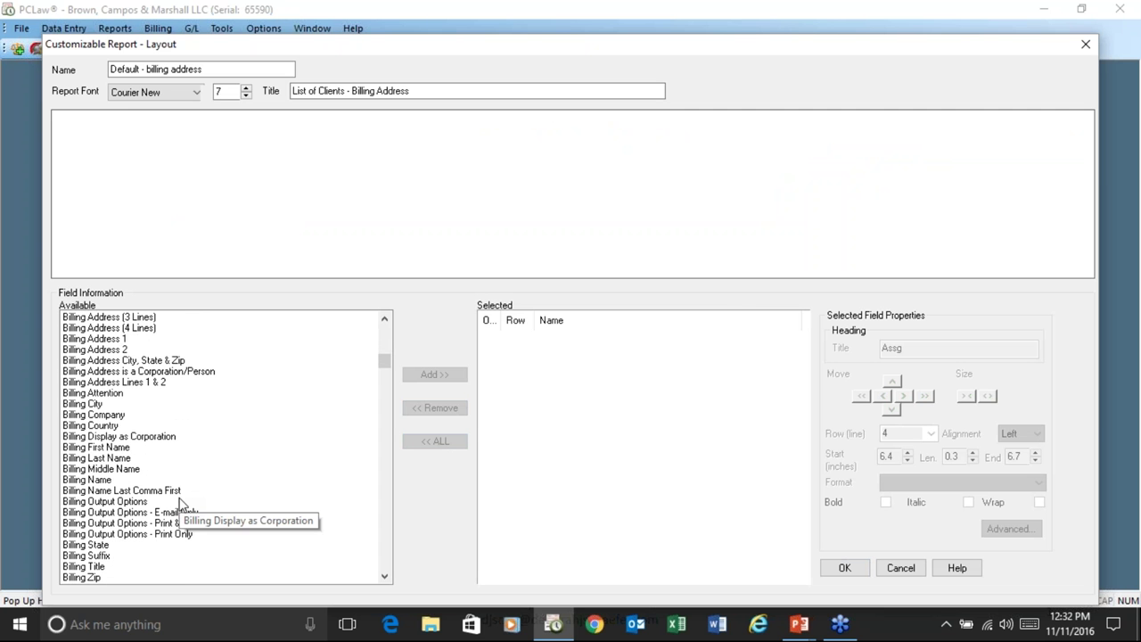
scroll(148, 477, "down", 2)
scroll(150, 478, "down", 6)
scroll(150, 479, "down", 5)
scroll(149, 478, "down", 10)
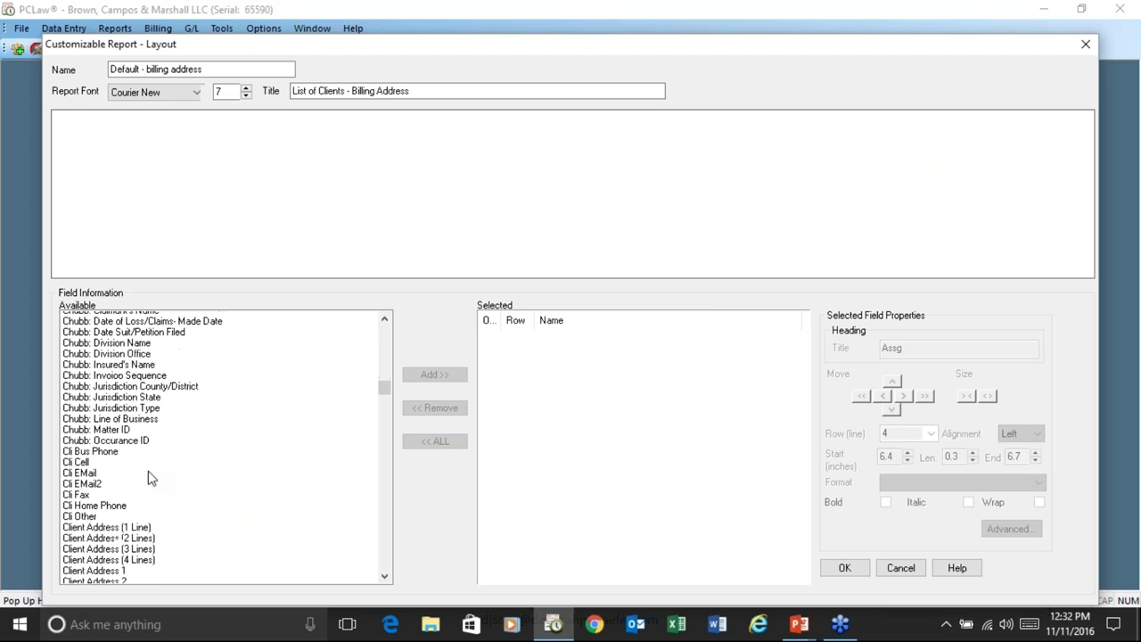
scroll(149, 479, "down", 3)
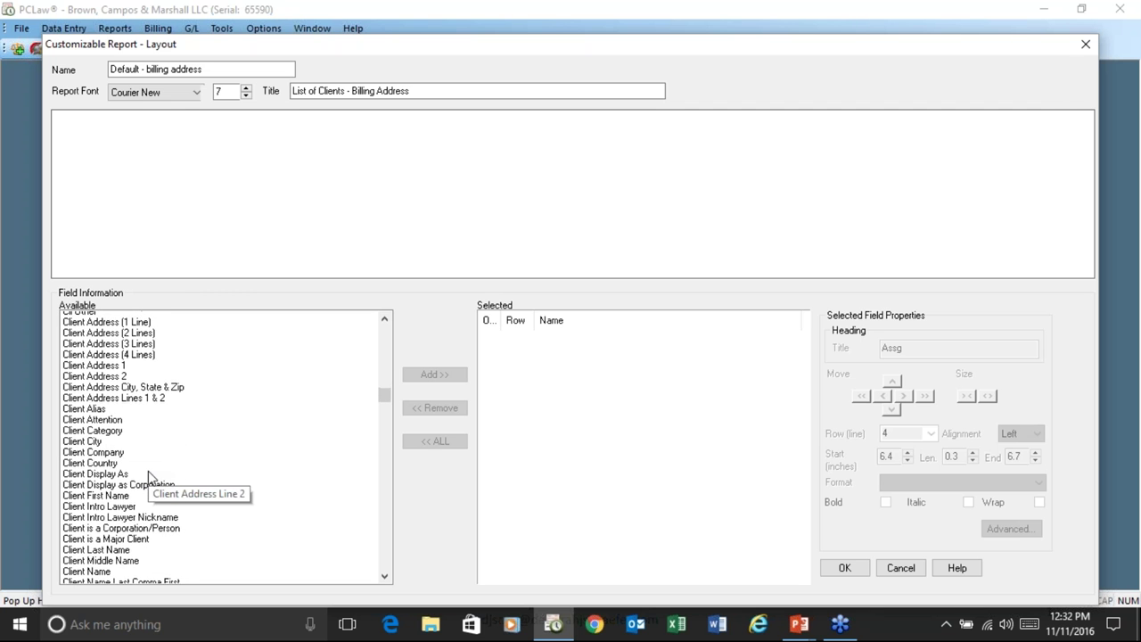
scroll(138, 454, "down", 2)
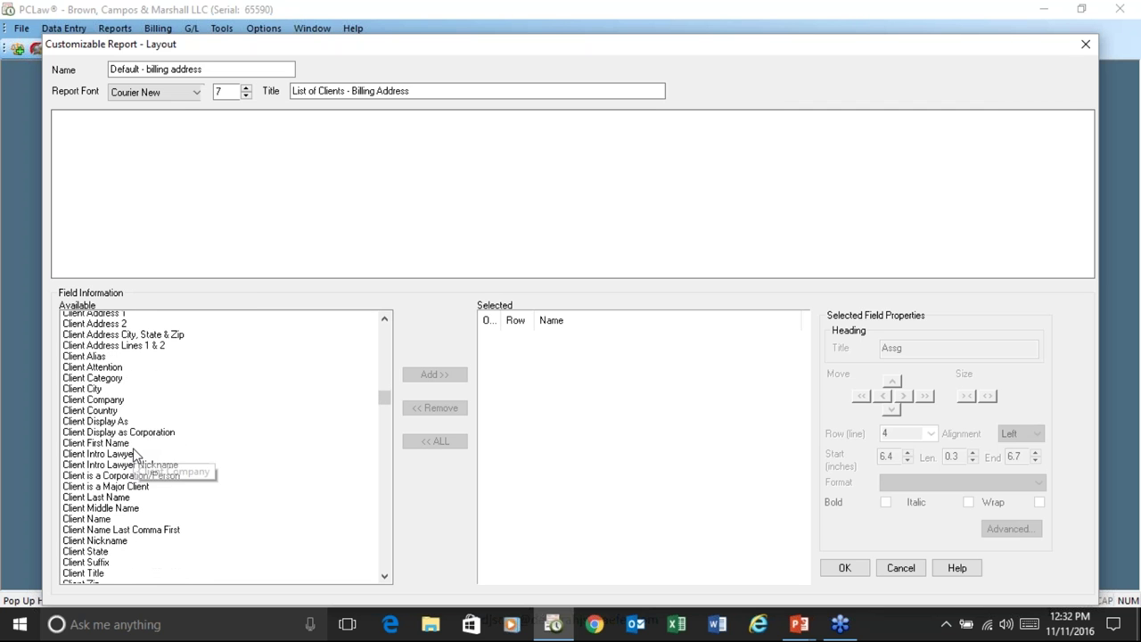
scroll(145, 450, "up", 2)
scroll(146, 450, "up", 2)
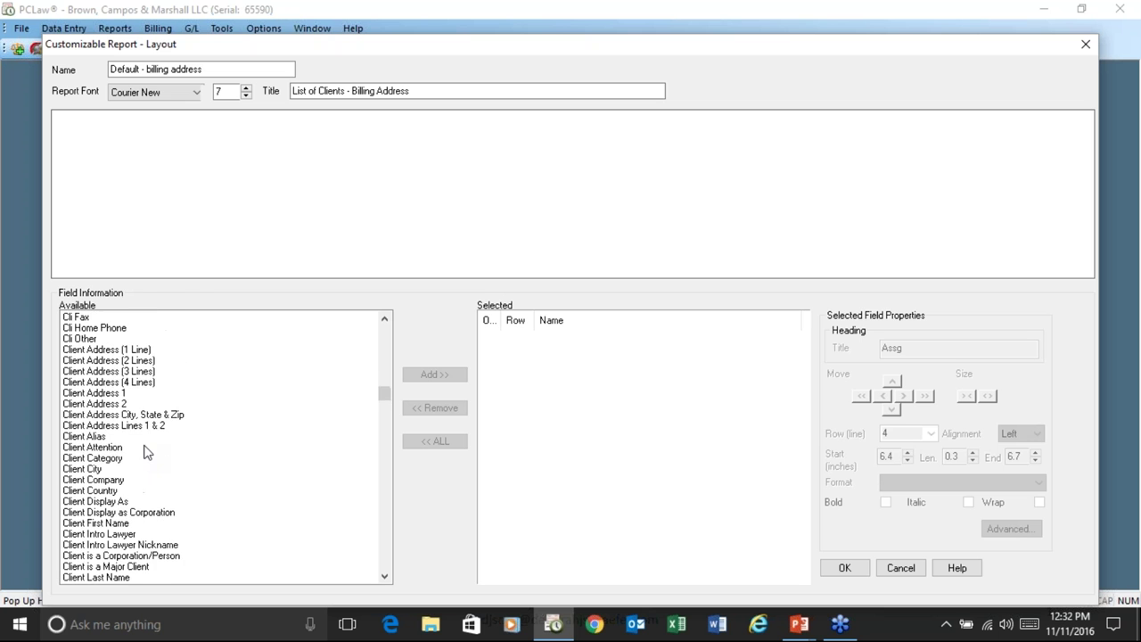
scroll(144, 446, "down", 3)
scroll(143, 453, "down", 5)
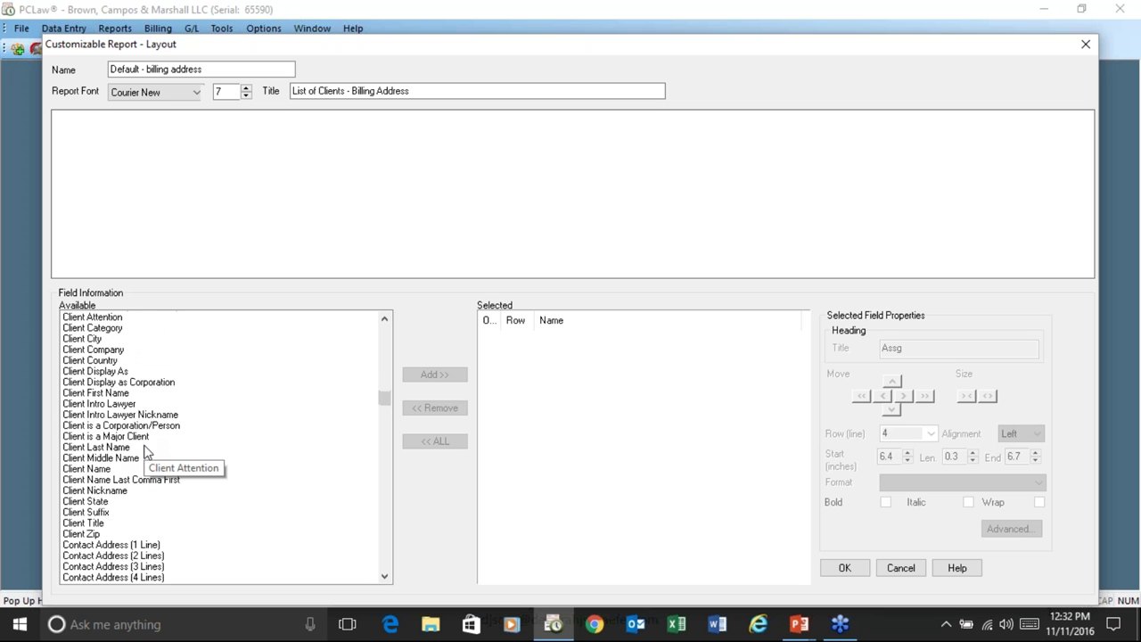
scroll(145, 452, "down", 13)
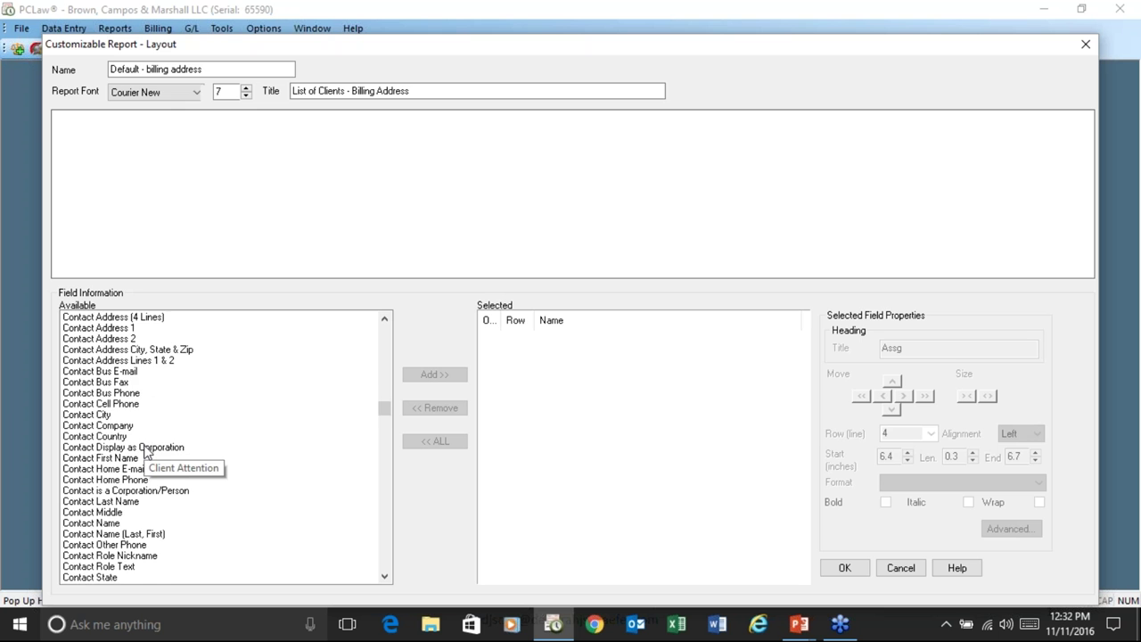
scroll(146, 452, "down", 1)
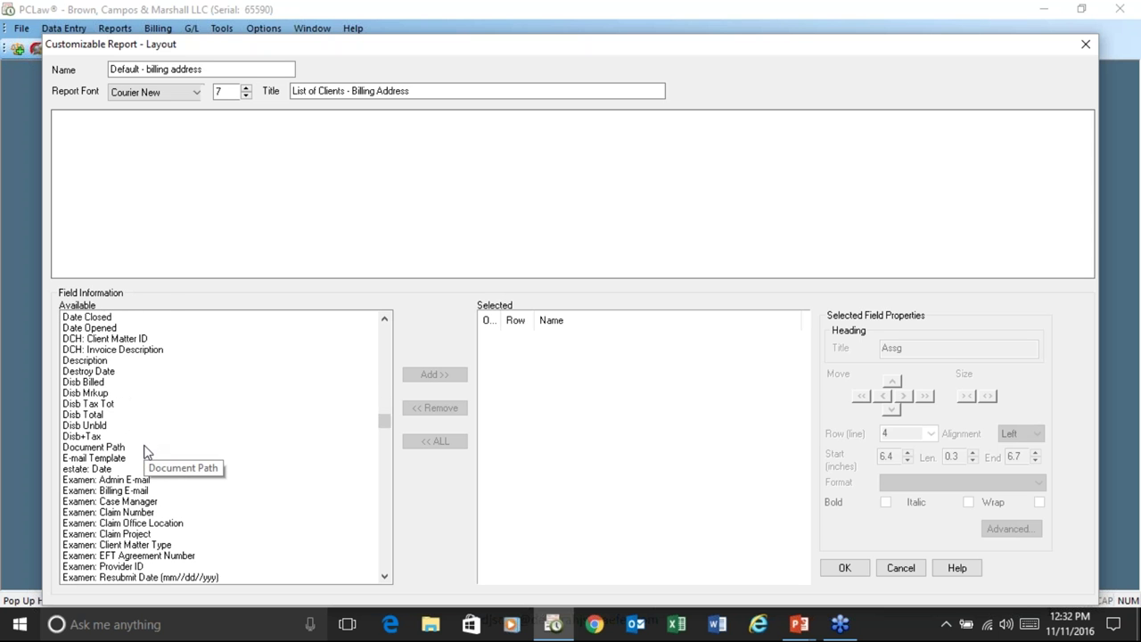
scroll(134, 441, "up", 1)
scroll(134, 437, "up", 9)
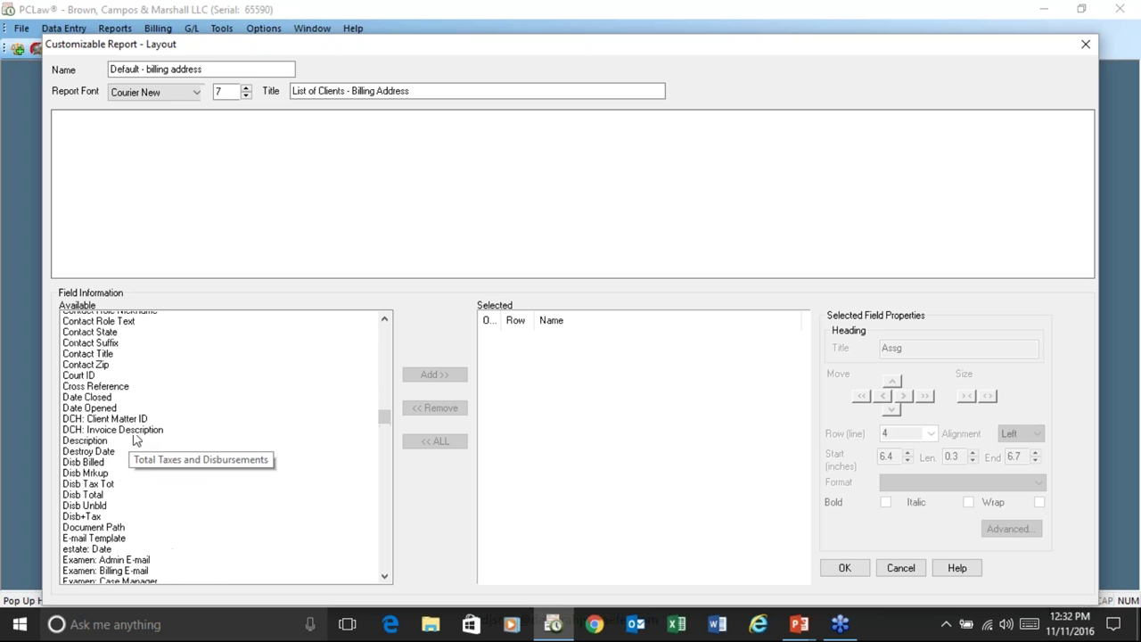
scroll(133, 437, "up", 7)
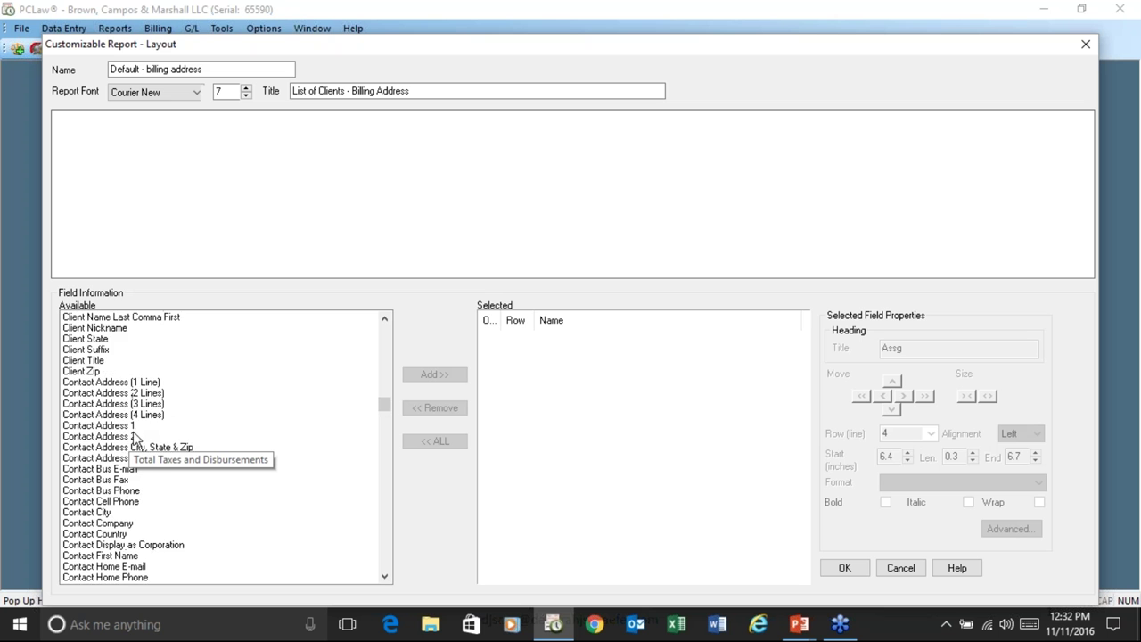
scroll(134, 438, "up", 4)
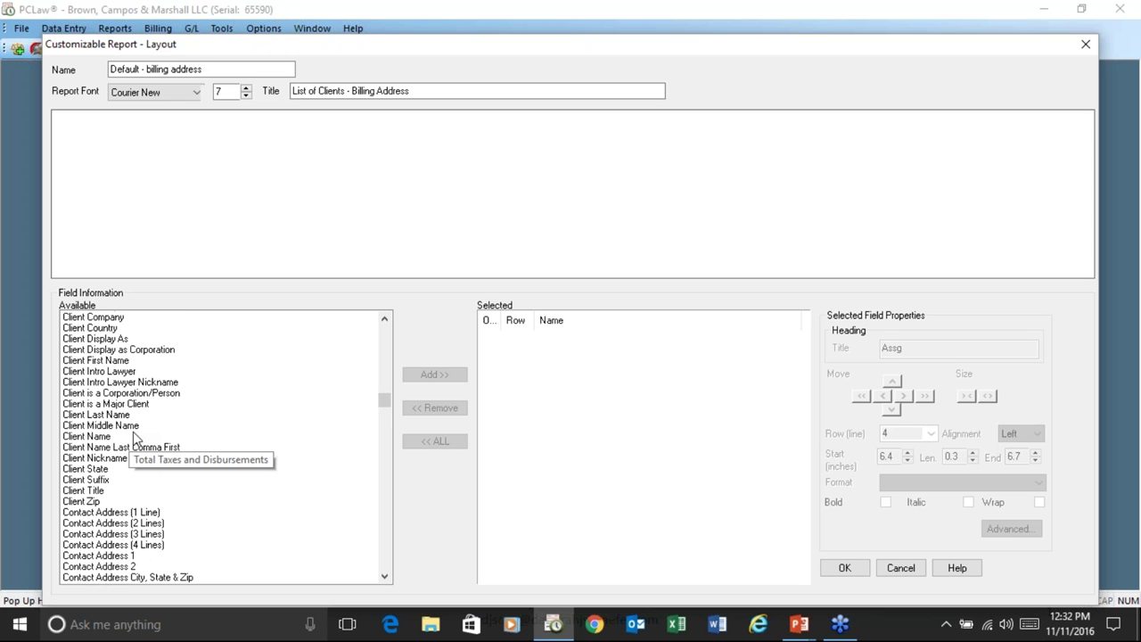
scroll(134, 436, "up", 4)
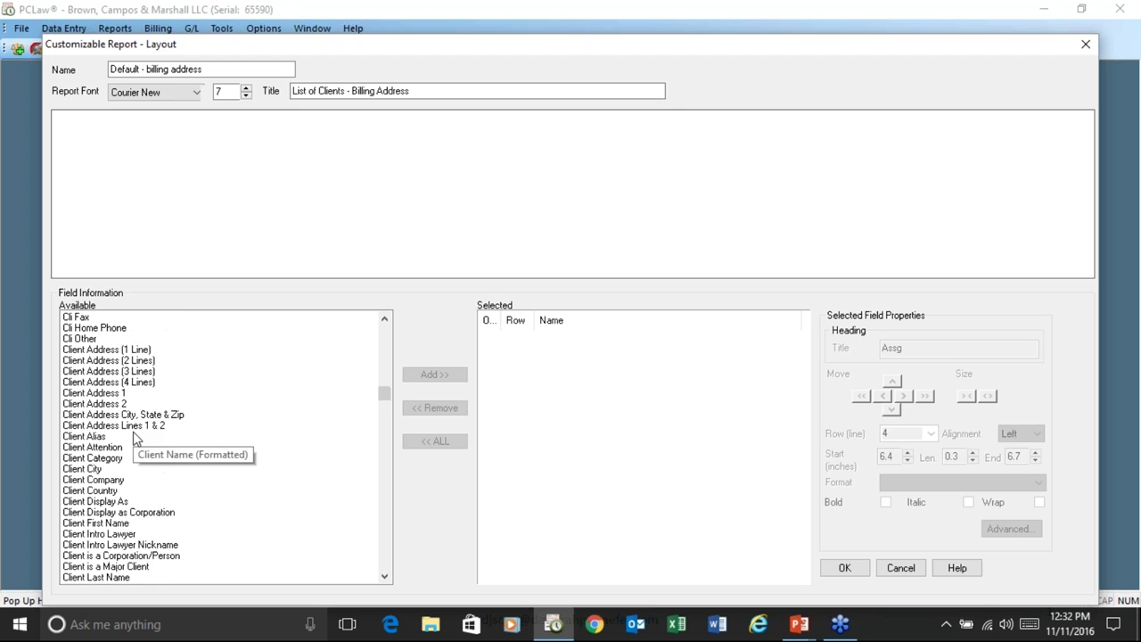
scroll(156, 535, "down", 2)
scroll(155, 535, "up", 4)
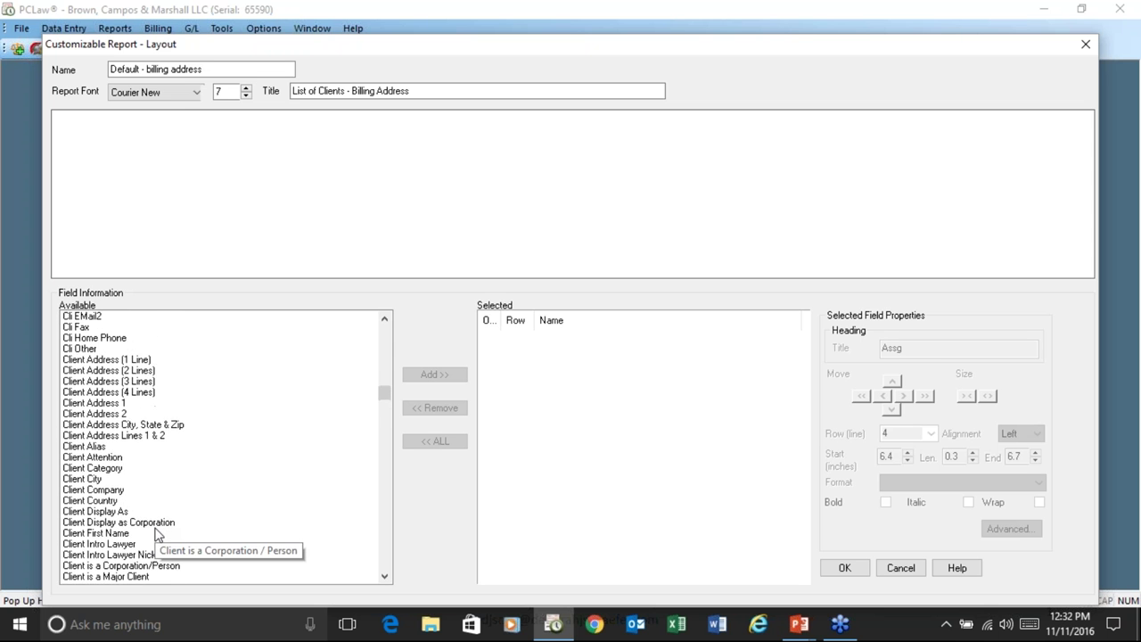
Add the Cli EMail and Cli EMail2 fields to the report layout
left_click(78, 393)
left_click(443, 385)
left_click(242, 393)
left_click(430, 376)
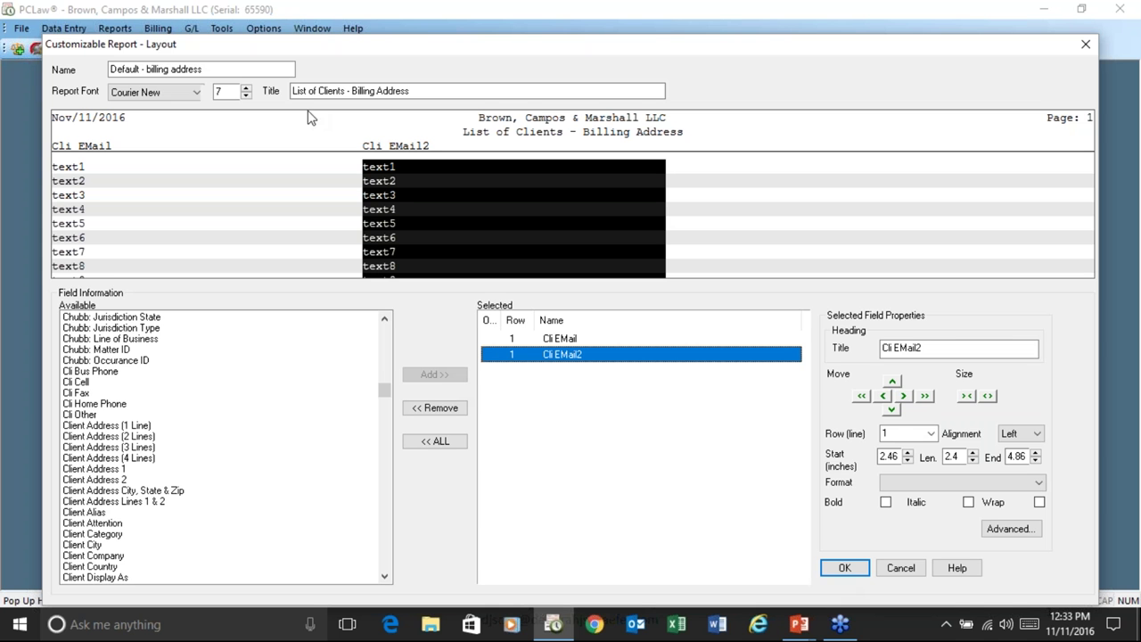
Name the layout Email and save it without making it the default template
triple_click(207, 70)
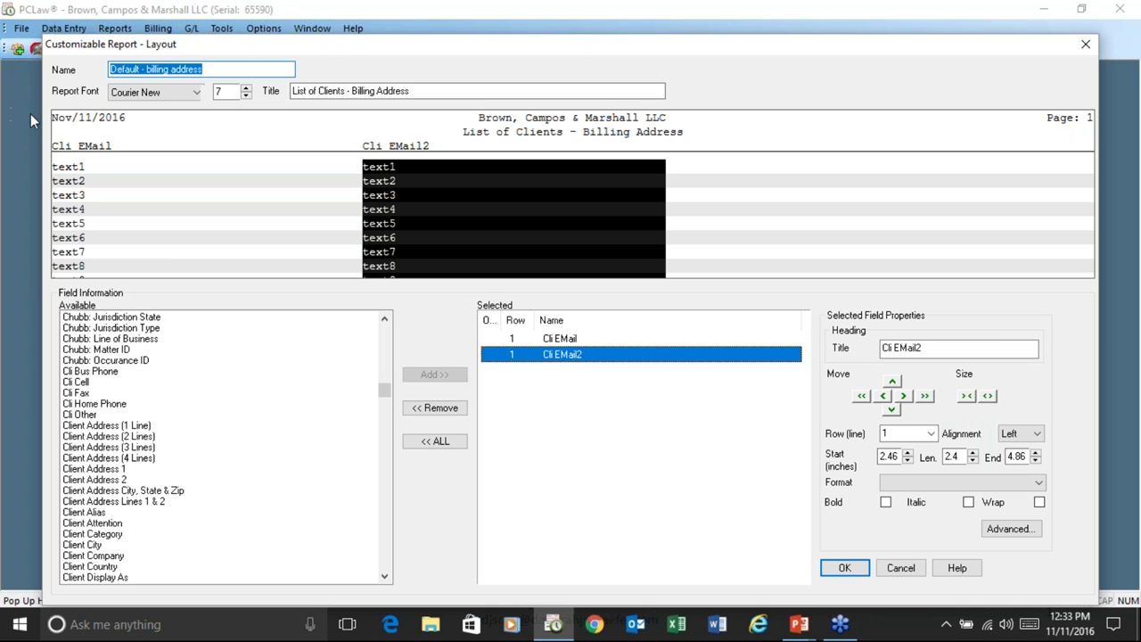
type("Email")
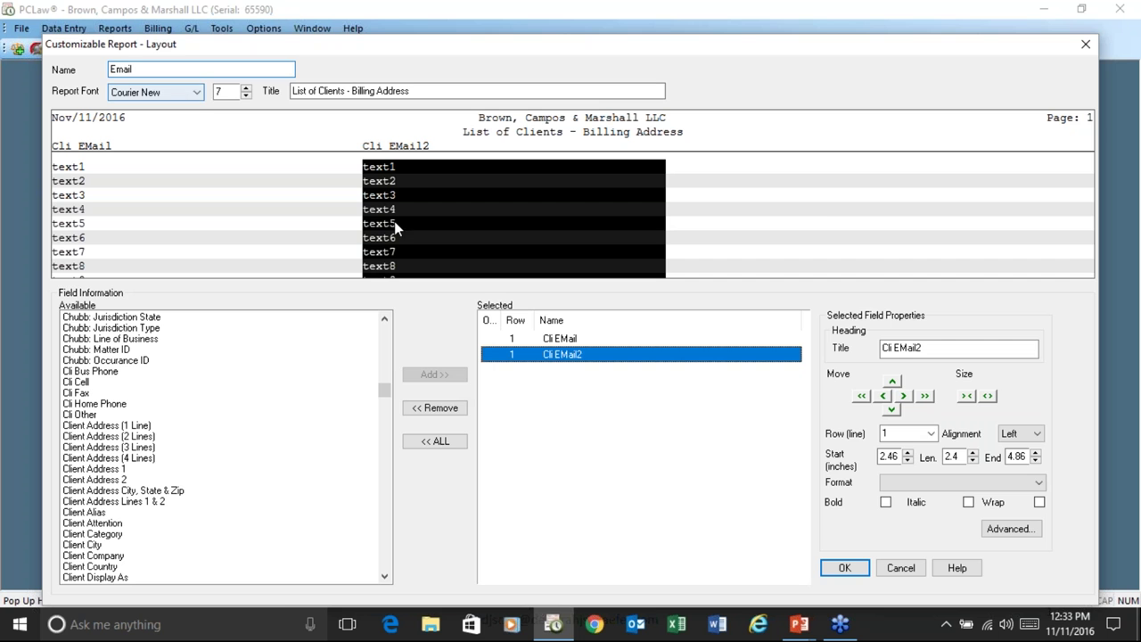
left_click(844, 567)
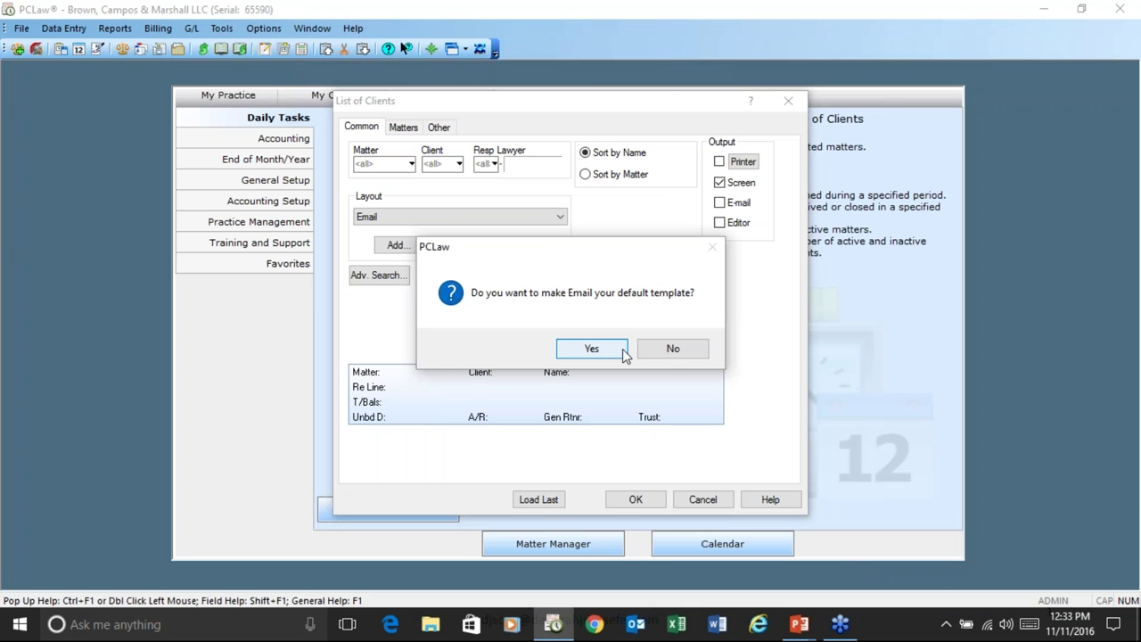
left_click(665, 349)
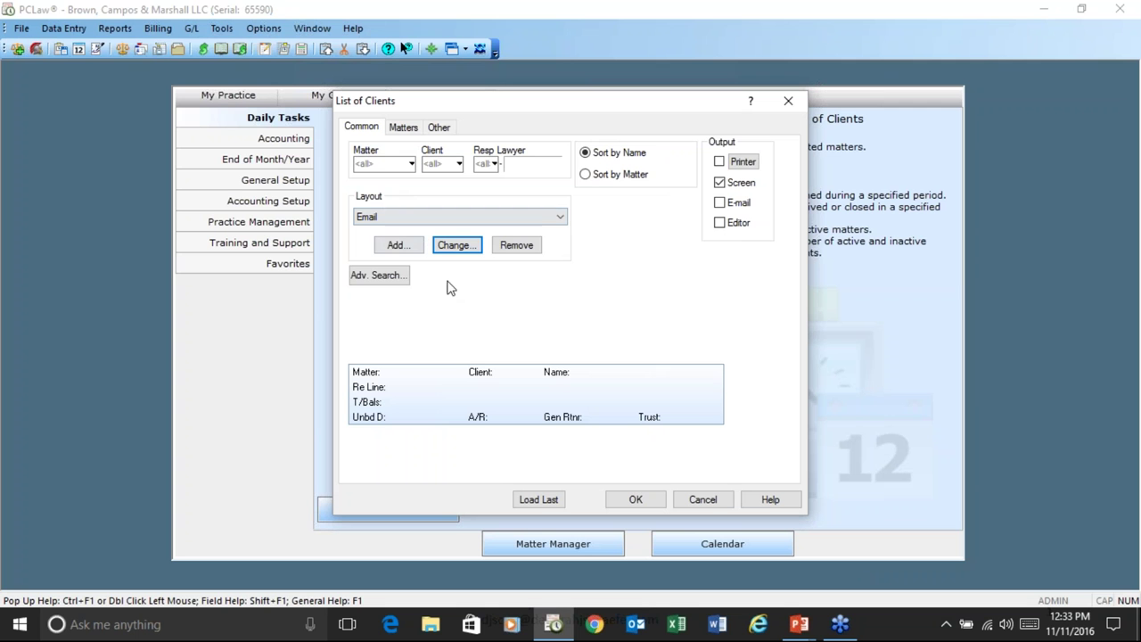
Run the List of Clients report with the Email layout, with only Screen as output
left_click(720, 183)
left_click(719, 224)
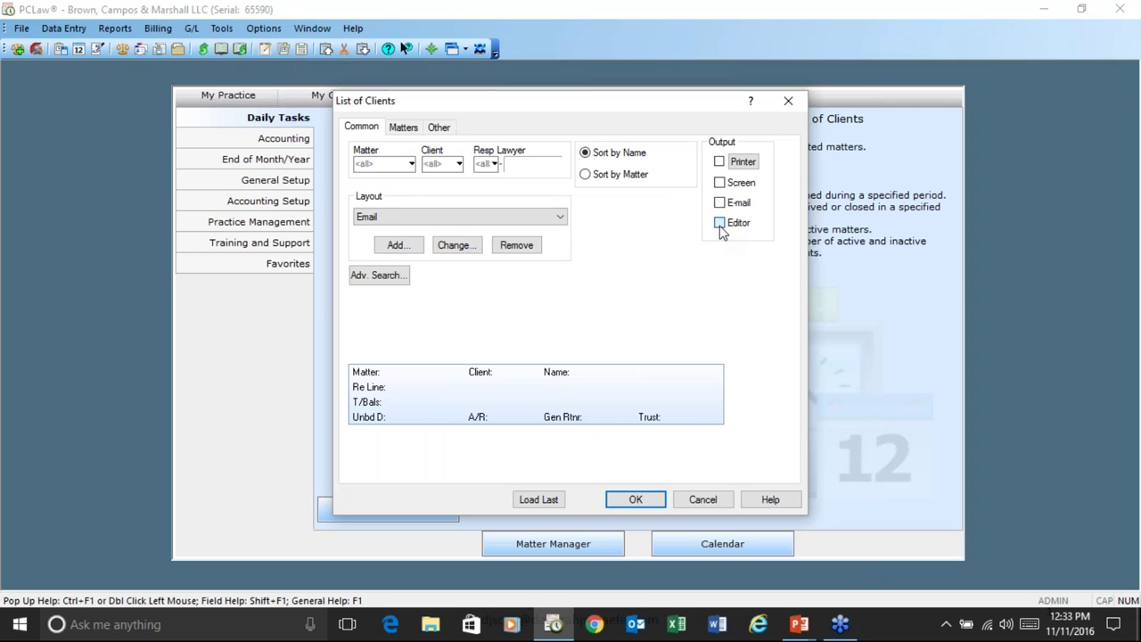
left_click(720, 182)
left_click(638, 501)
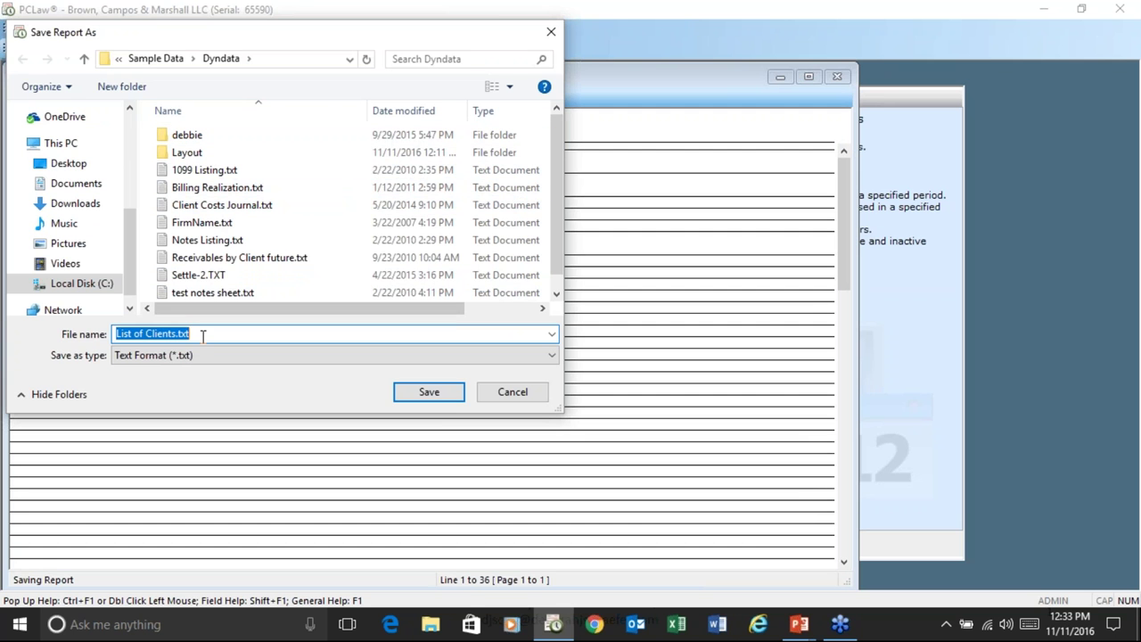
Save the report as "List of Clients email" in Excel97 format (*.xls)
left_click_drag(203, 333, 174, 333)
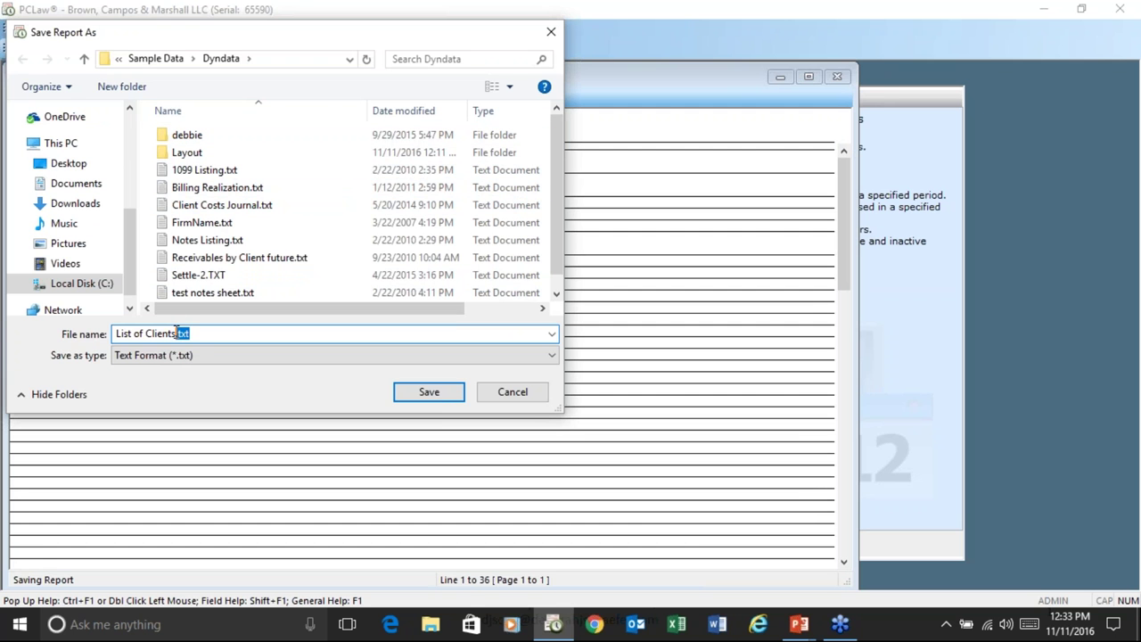
type("email")
left_click(217, 355)
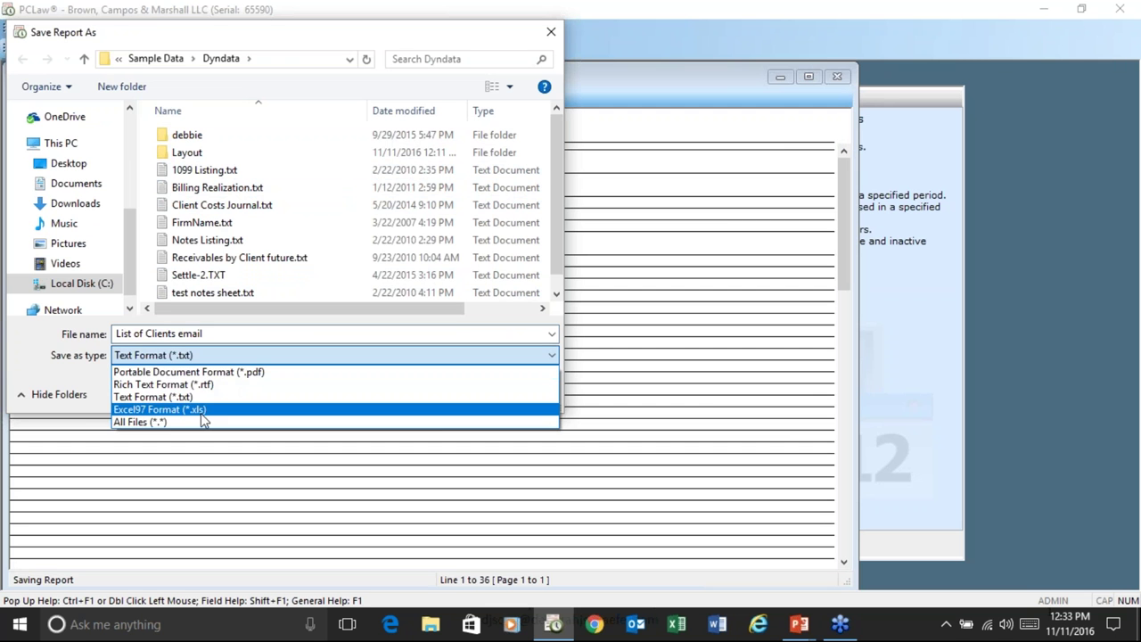
left_click(204, 415)
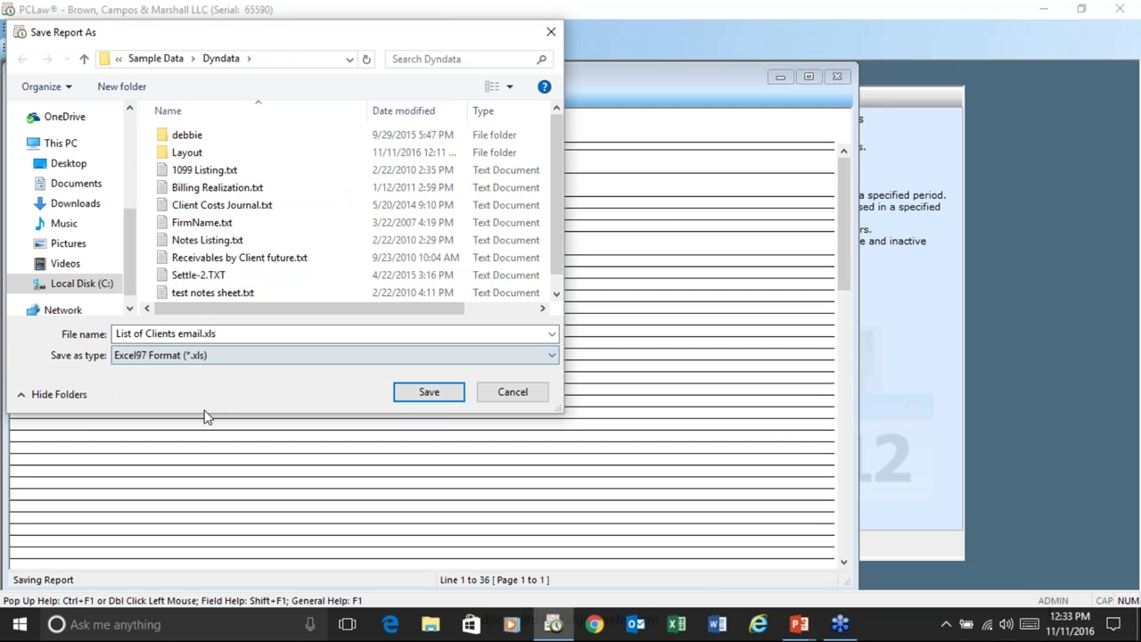
left_click(428, 397)
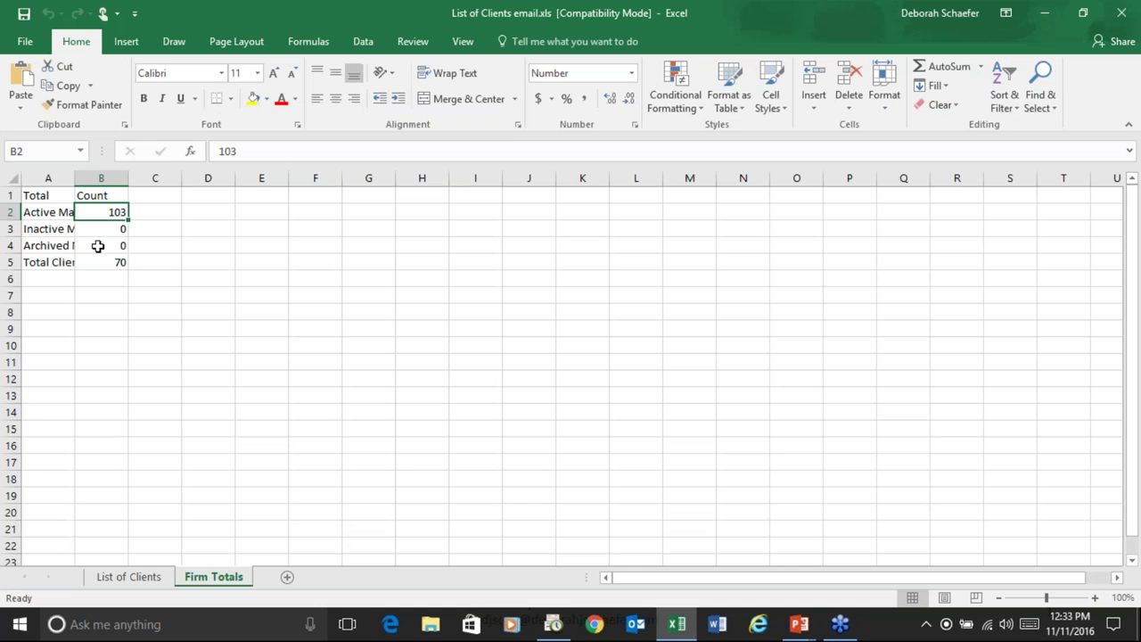
View the List of Clients sheet with column A widened to show the full addresses, and close the workbook and the report
left_click(150, 581)
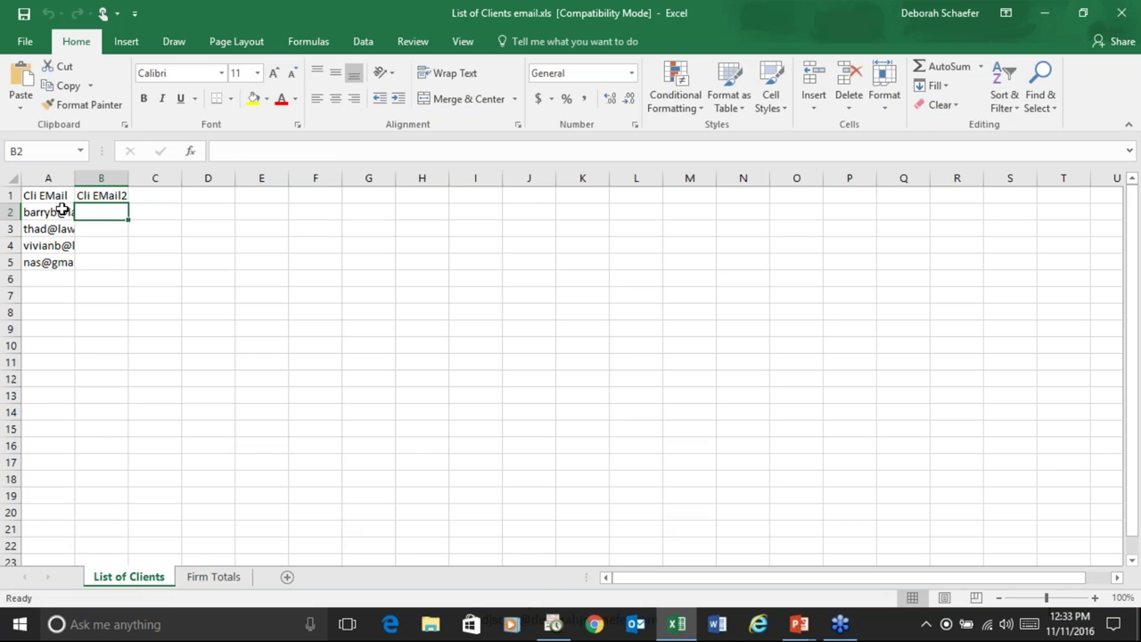
left_click_drag(74, 178, 289, 222)
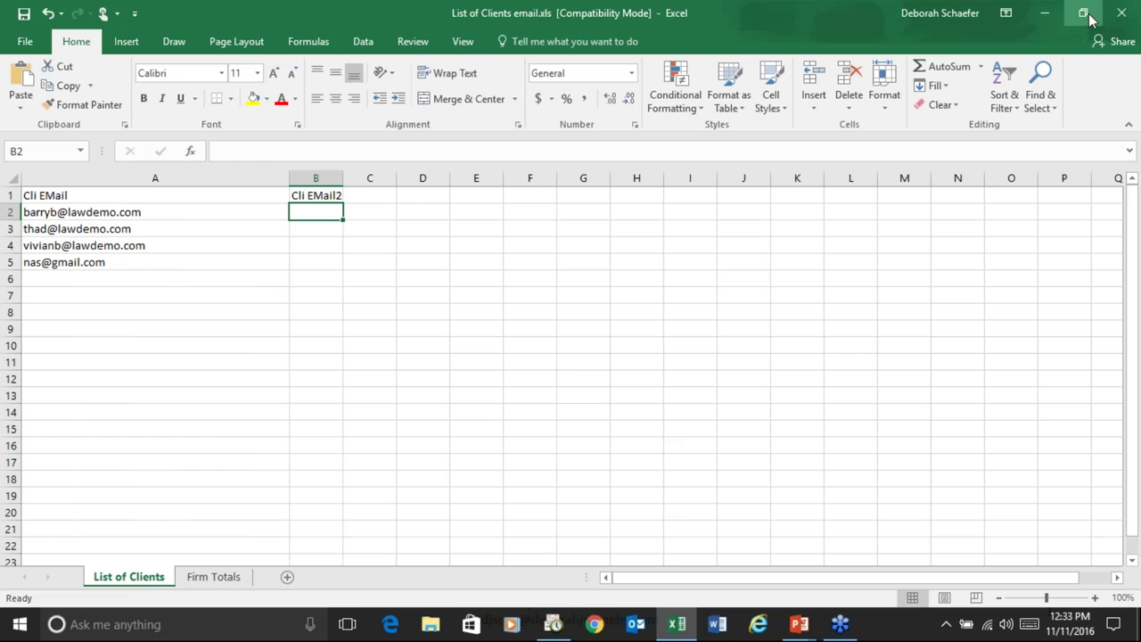
left_click(1120, 14)
left_click(542, 333)
left_click(836, 76)
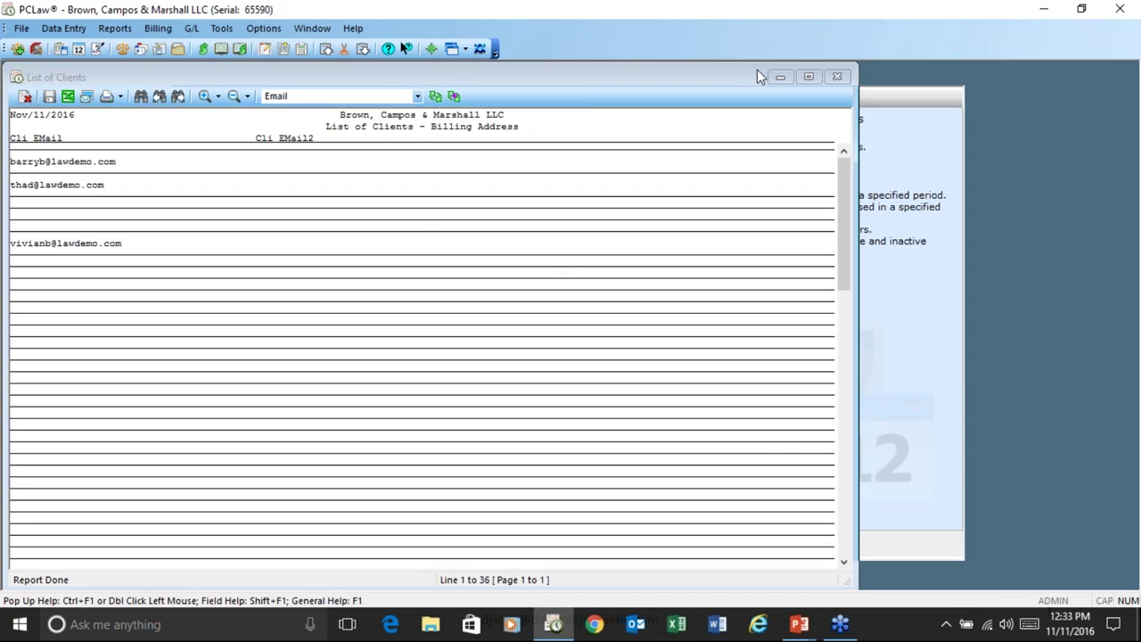
Open the contact export from the Contact Manager and choose the PhnEmail layout
left_click(21, 29)
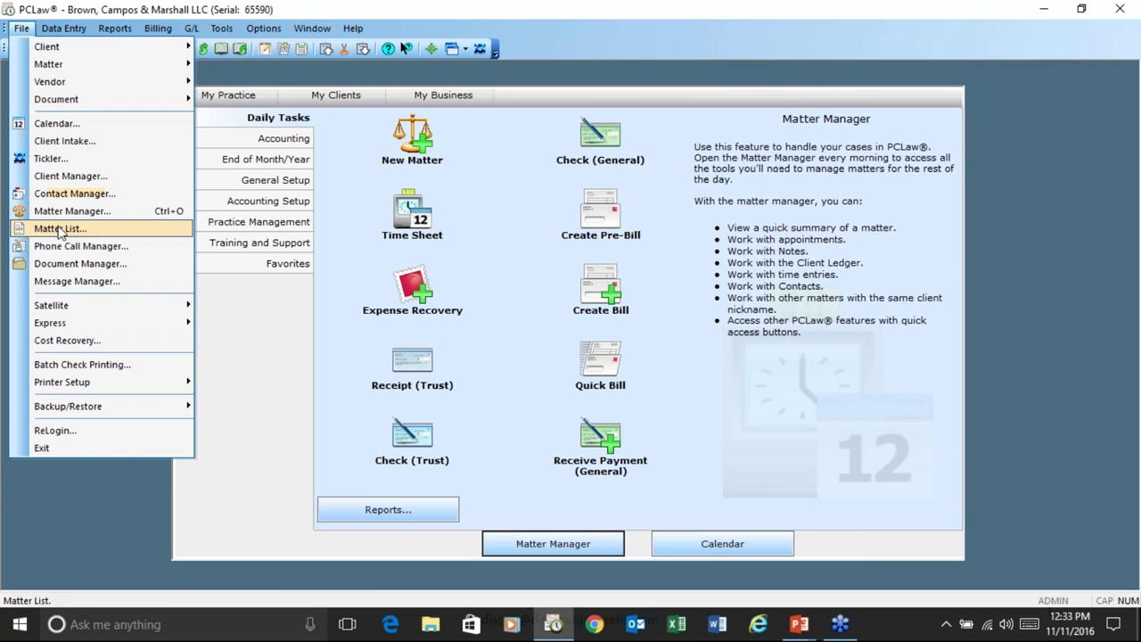
left_click(58, 196)
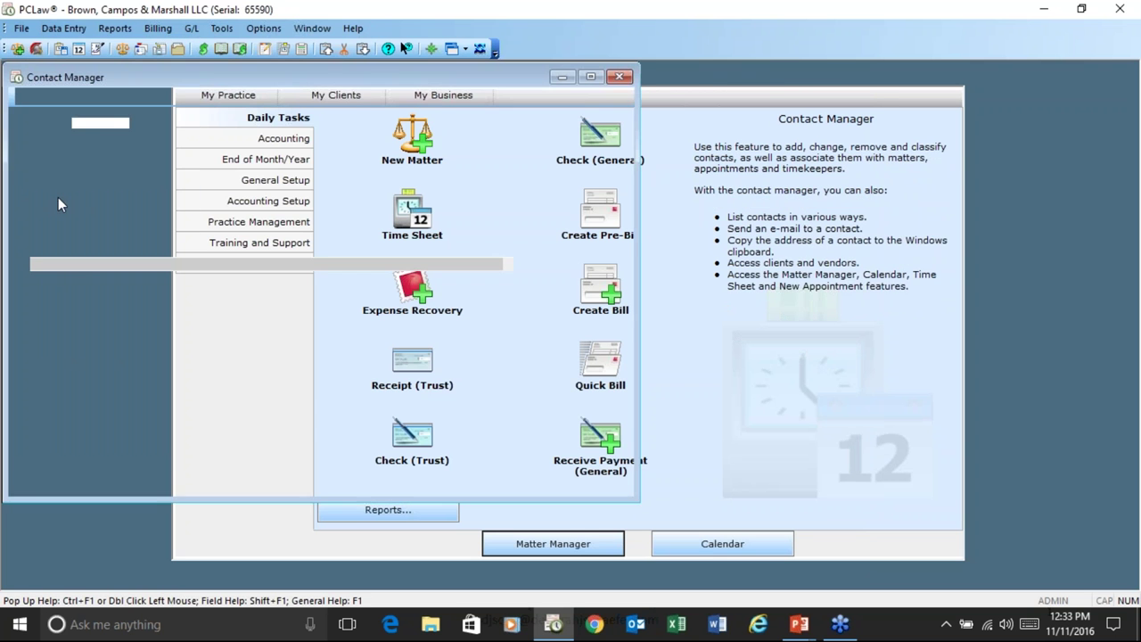
left_click(586, 222)
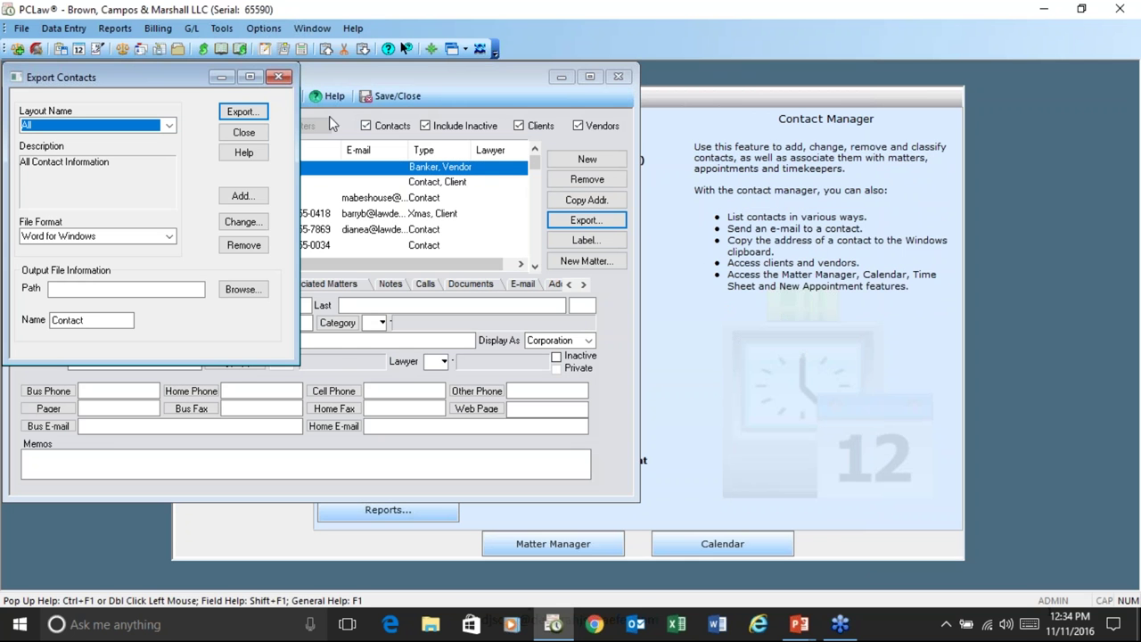
left_click(167, 127)
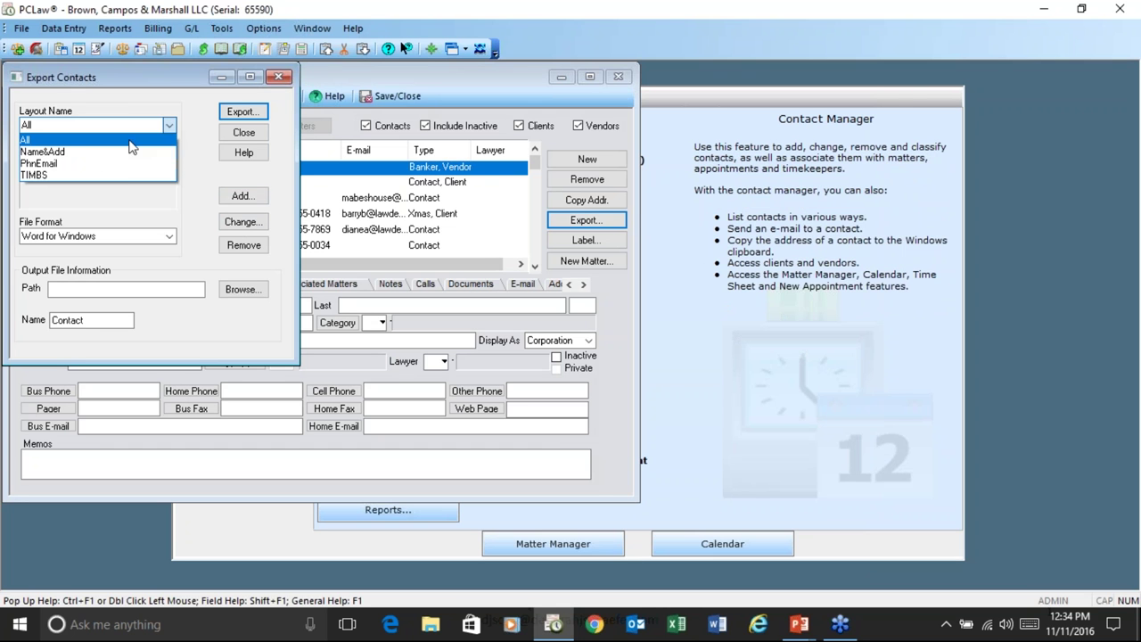
left_click(84, 168)
Change the PhnEmail layout to include Home E-mail and exclude Bus Fax, Bus Phone and Cell Phone, and save the changes
left_click(242, 221)
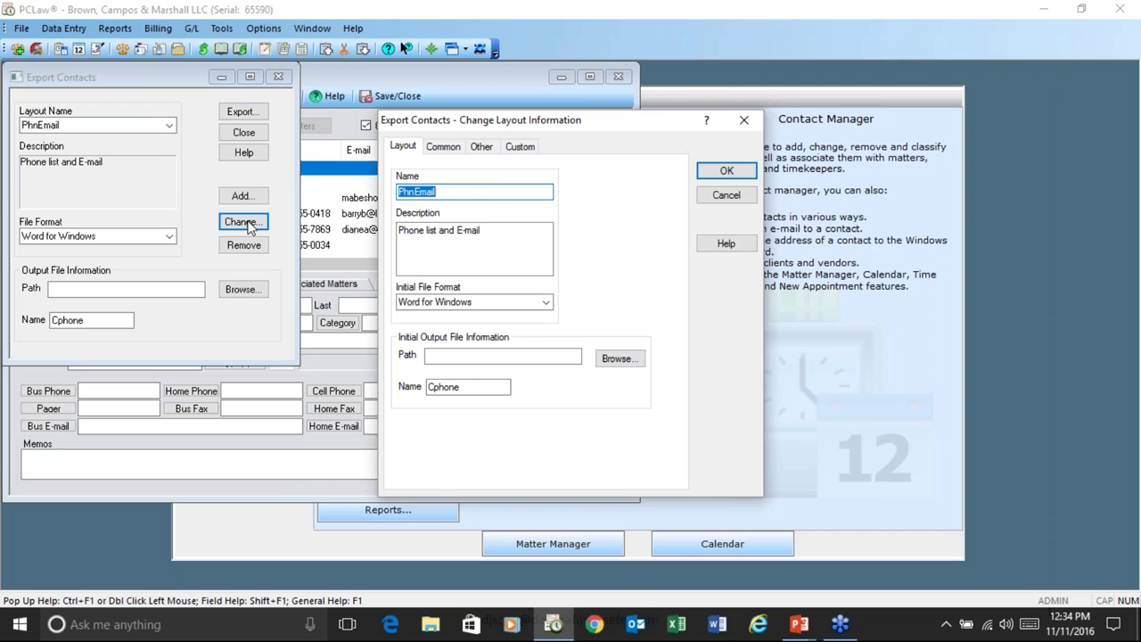
left_click(440, 148)
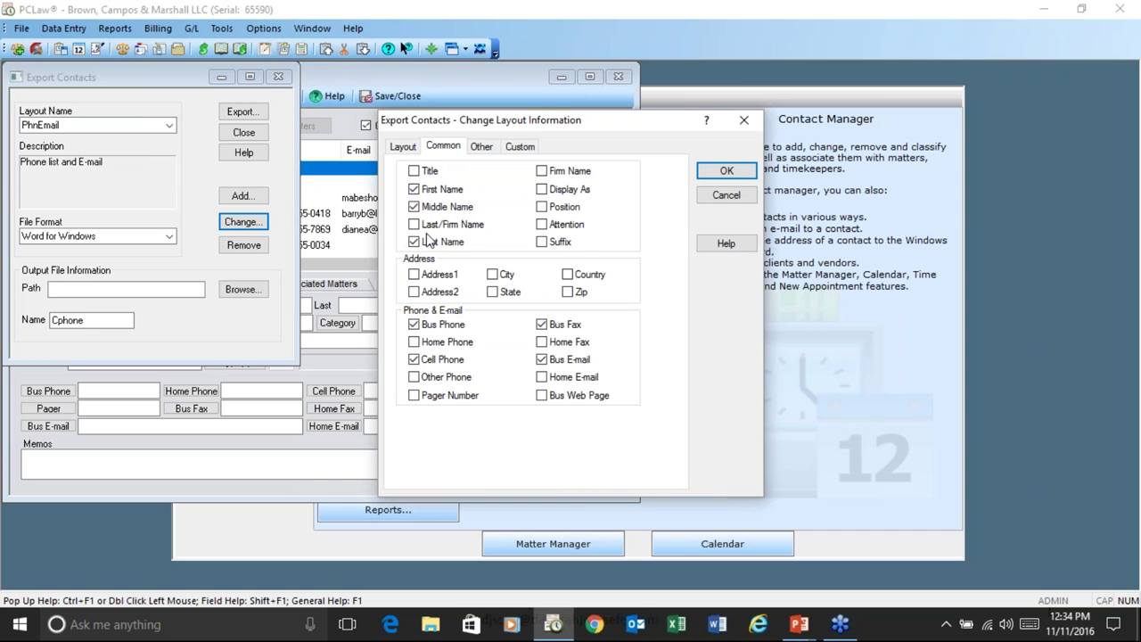
left_click(541, 377)
left_click(541, 324)
left_click(413, 325)
left_click(414, 359)
left_click(713, 170)
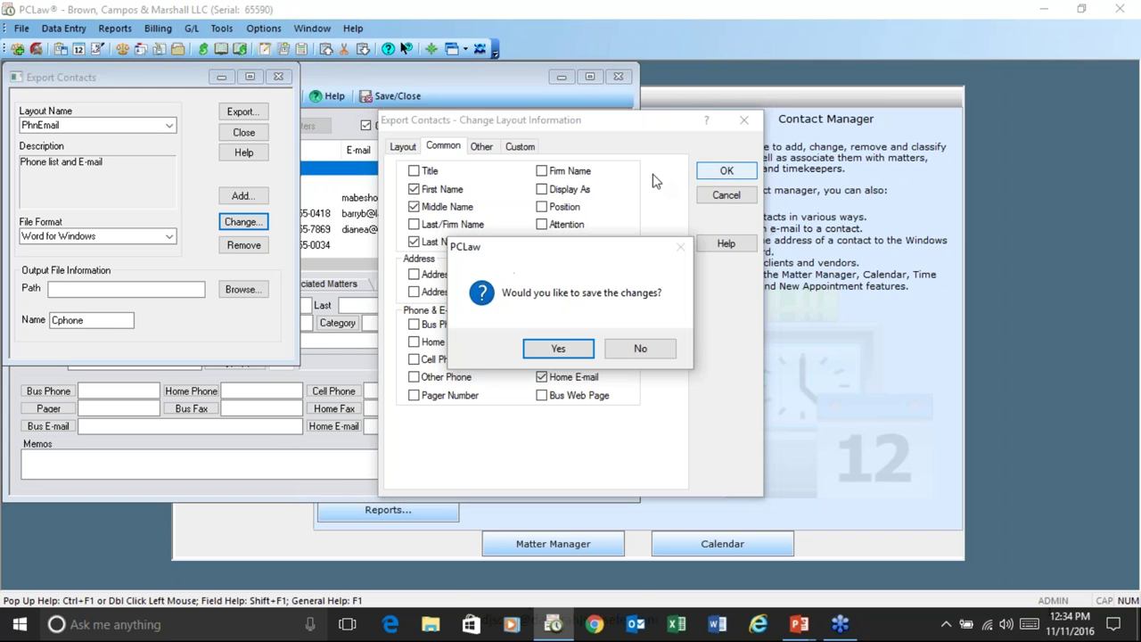
left_click(560, 347)
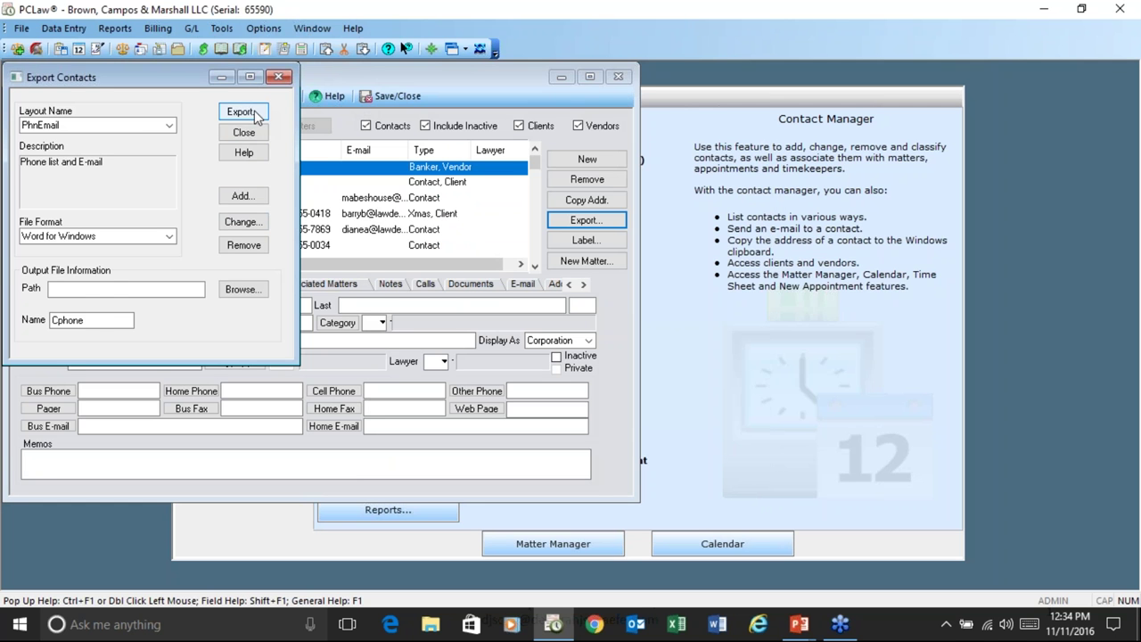
Set the contact export's file format to CSV, and close the export and the Contact Manager
left_click(96, 289)
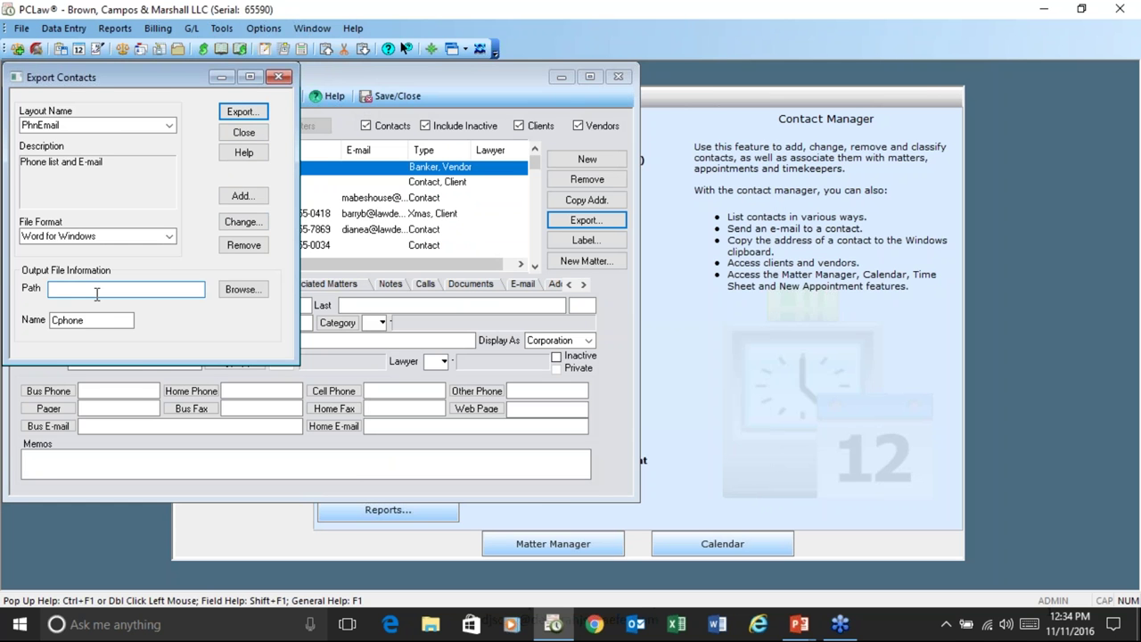
left_click_drag(92, 321, 33, 341)
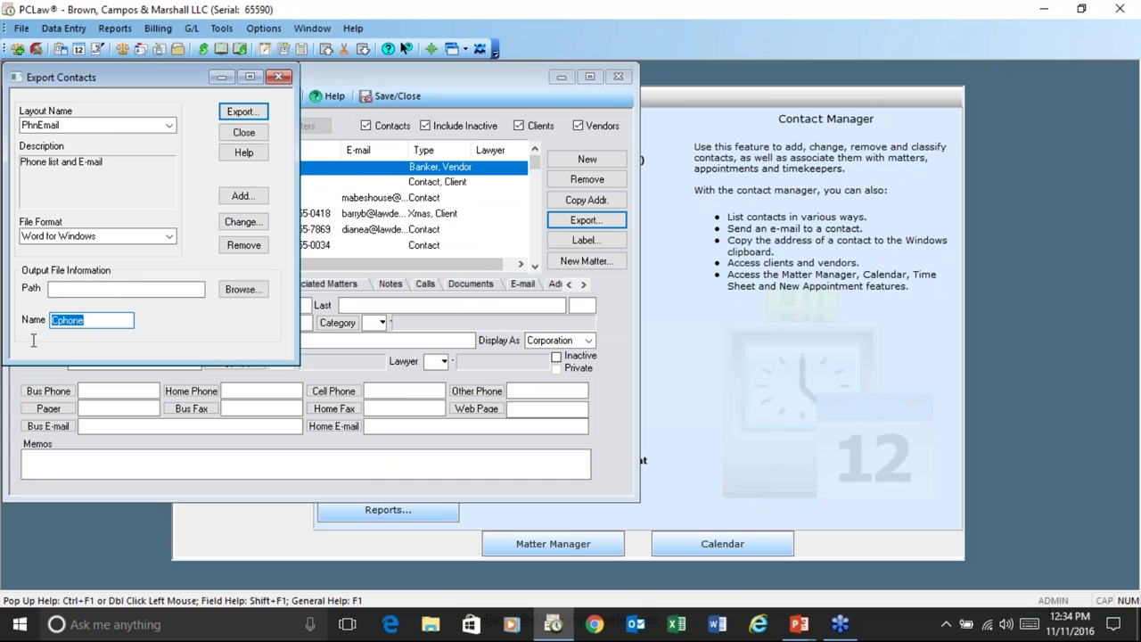
left_click(153, 239)
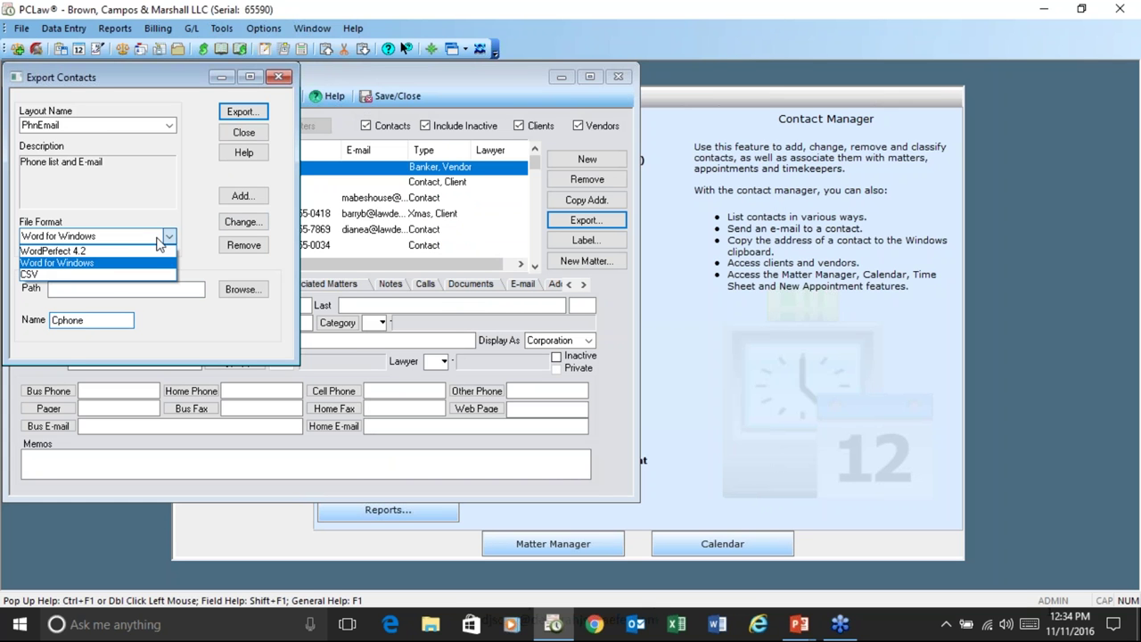
left_click(72, 277)
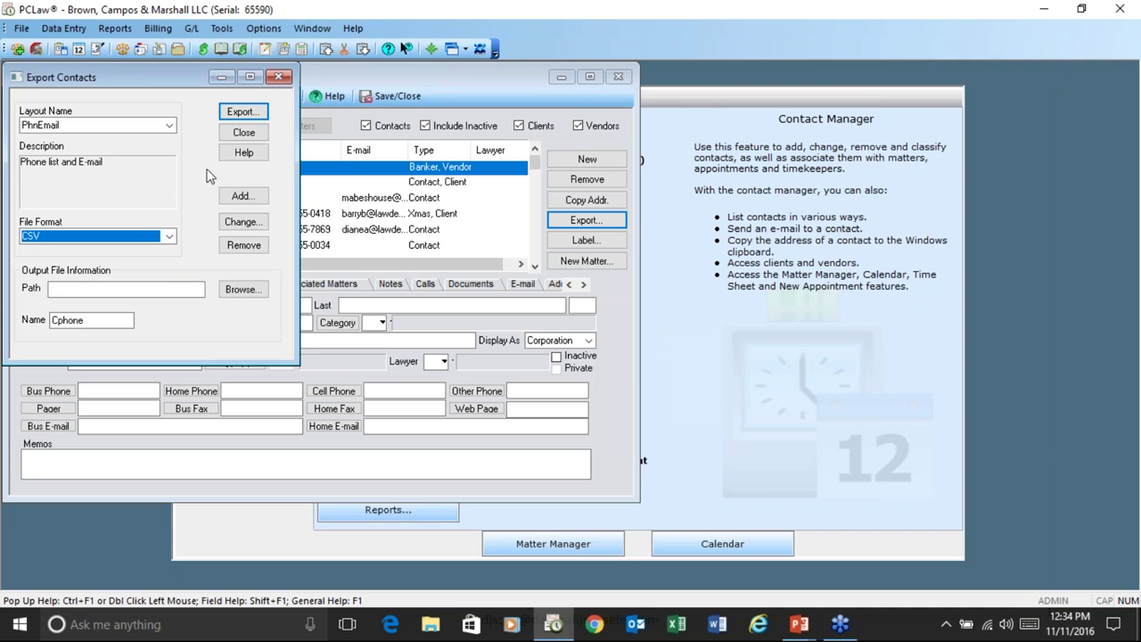
left_click(242, 133)
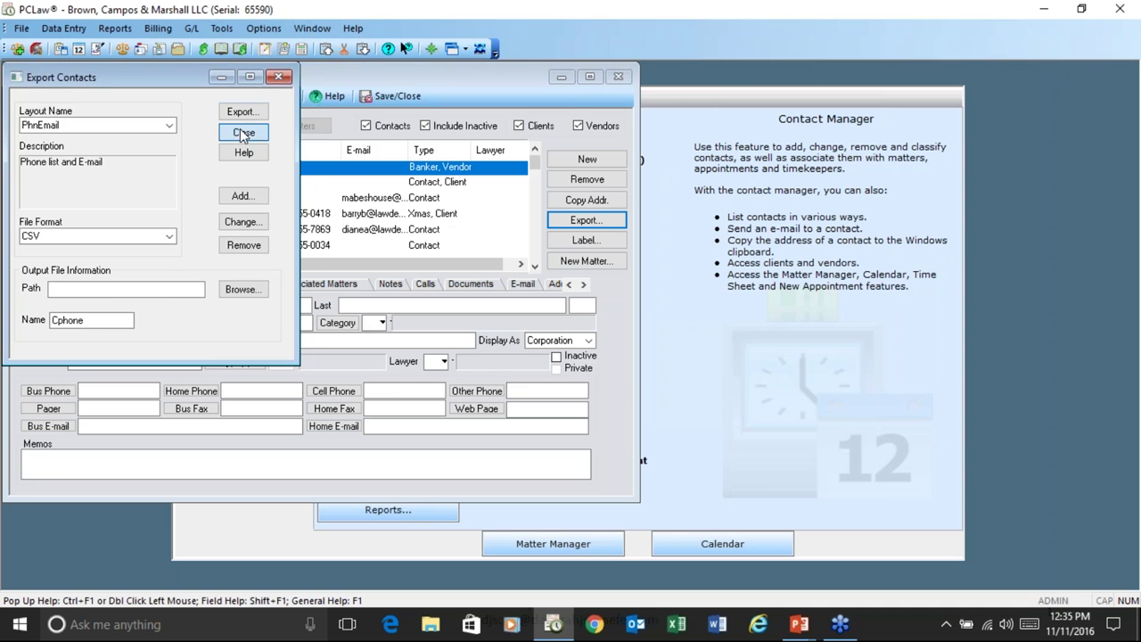
left_click(631, 347)
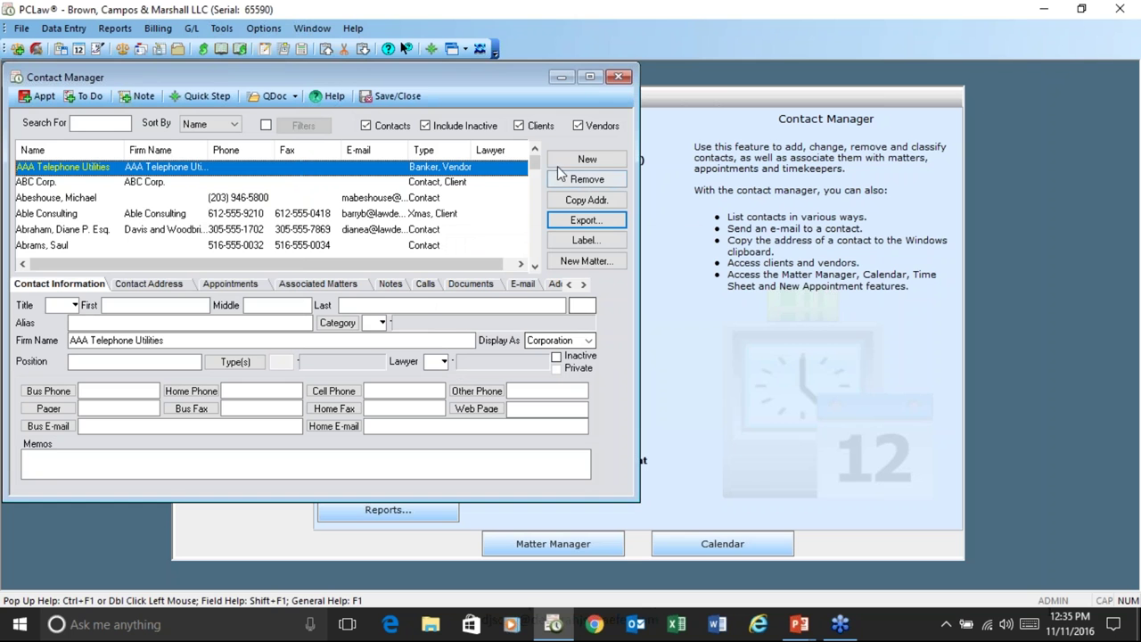
left_click(383, 99)
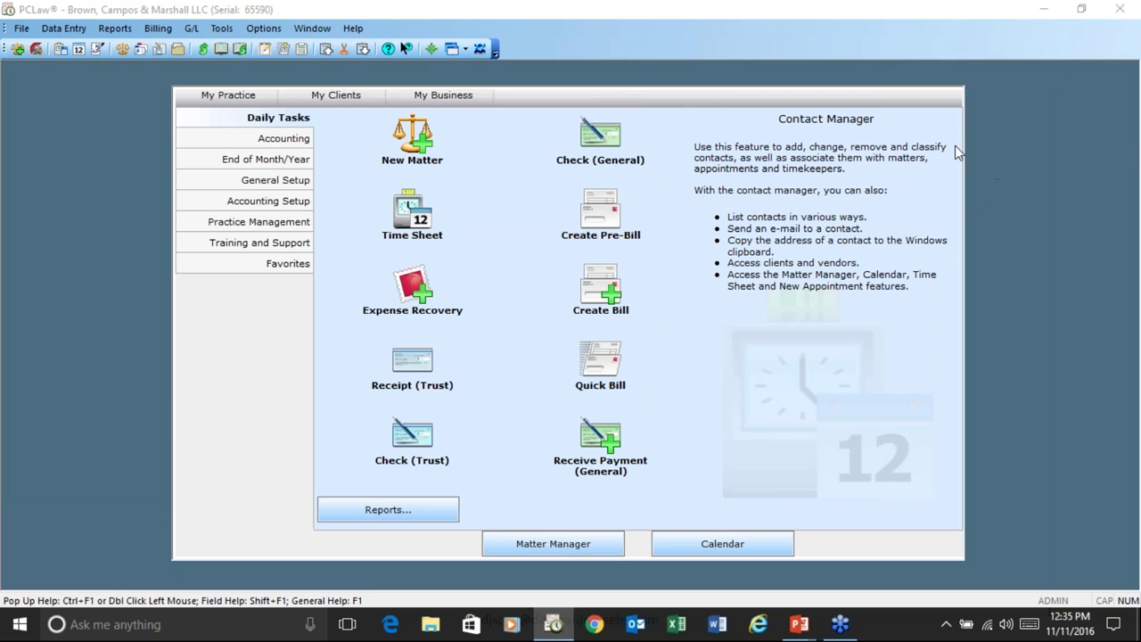
left_click(735, 330)
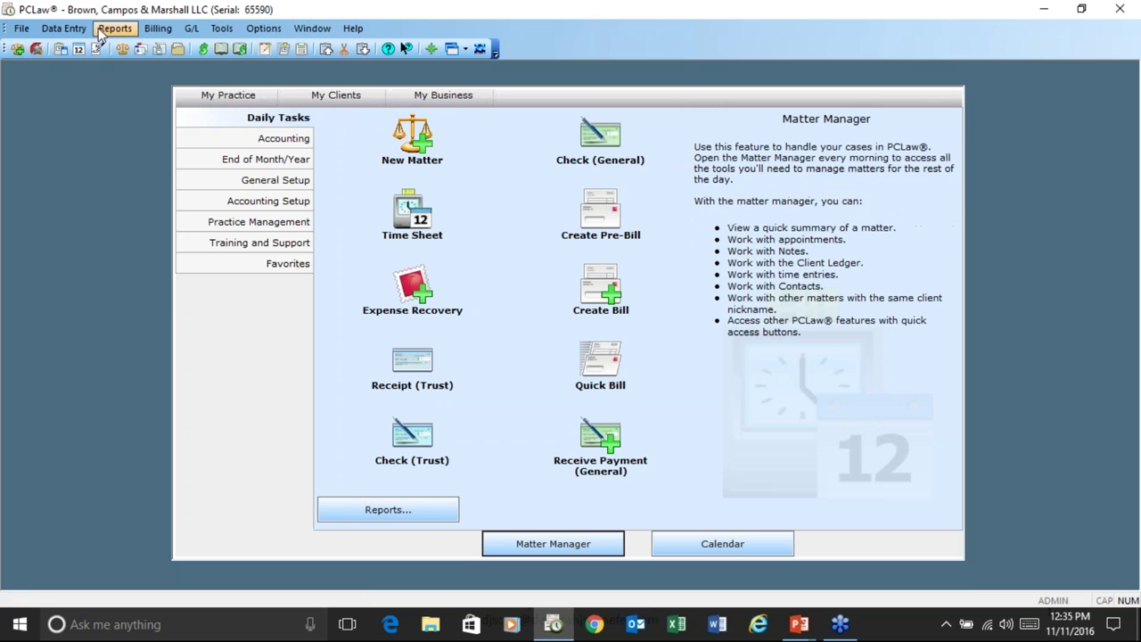
Open a new accounts payable entry
left_click(64, 28)
mouse_move(87, 83)
left_click(291, 80)
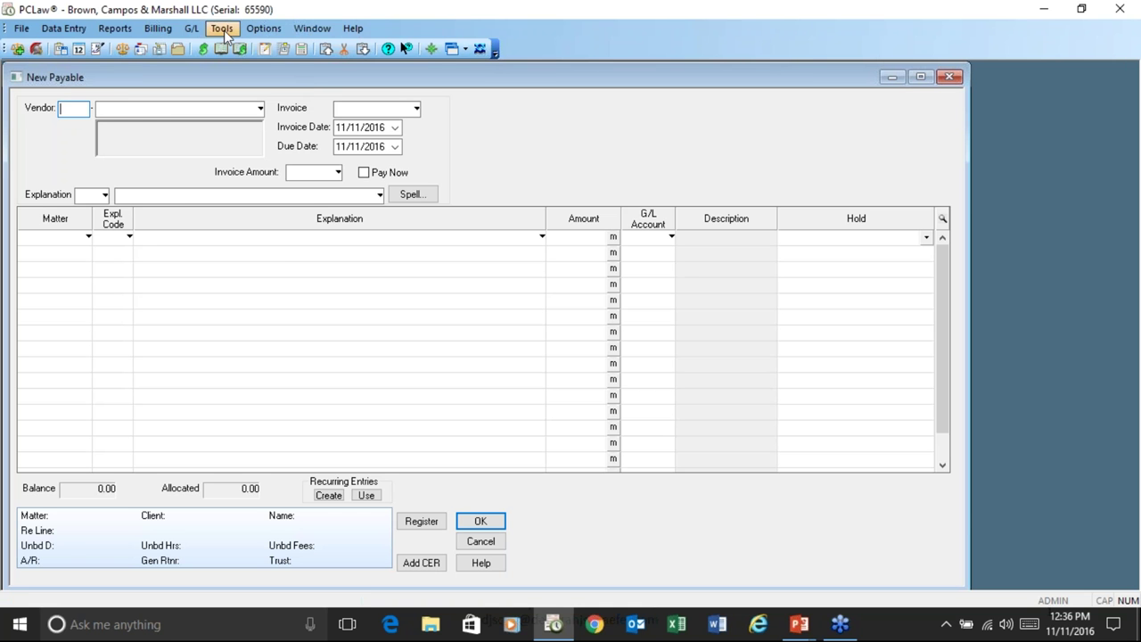
Run the Payable Listing for all vendors' unpaid invoices with the DEFAULT layout, review the report and close it
left_click(115, 28)
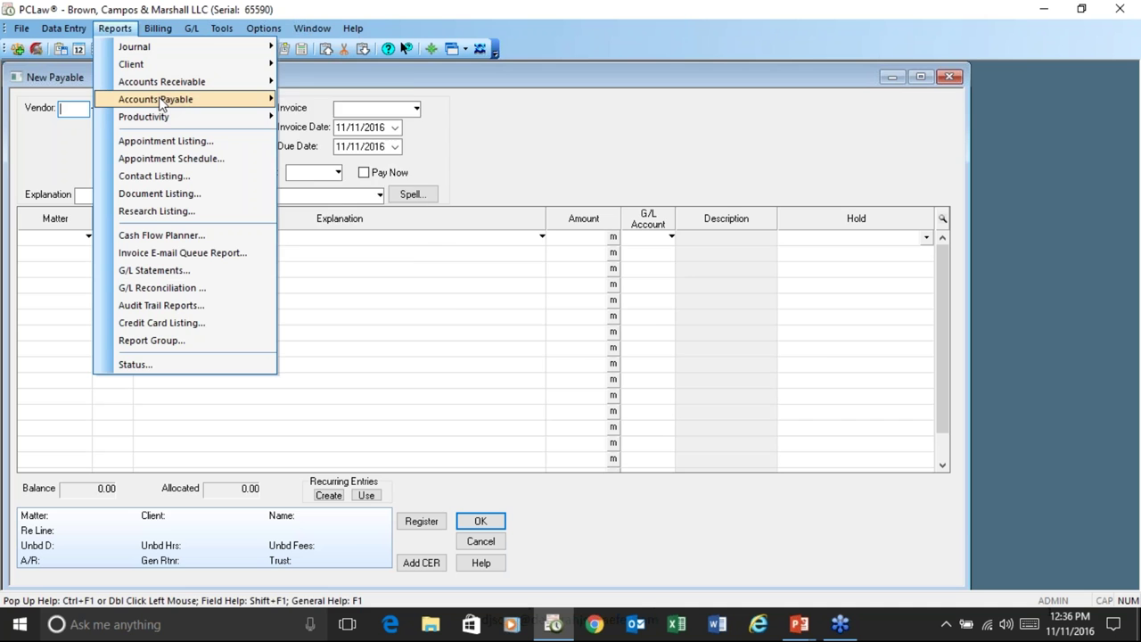
mouse_move(165, 100)
left_click(337, 134)
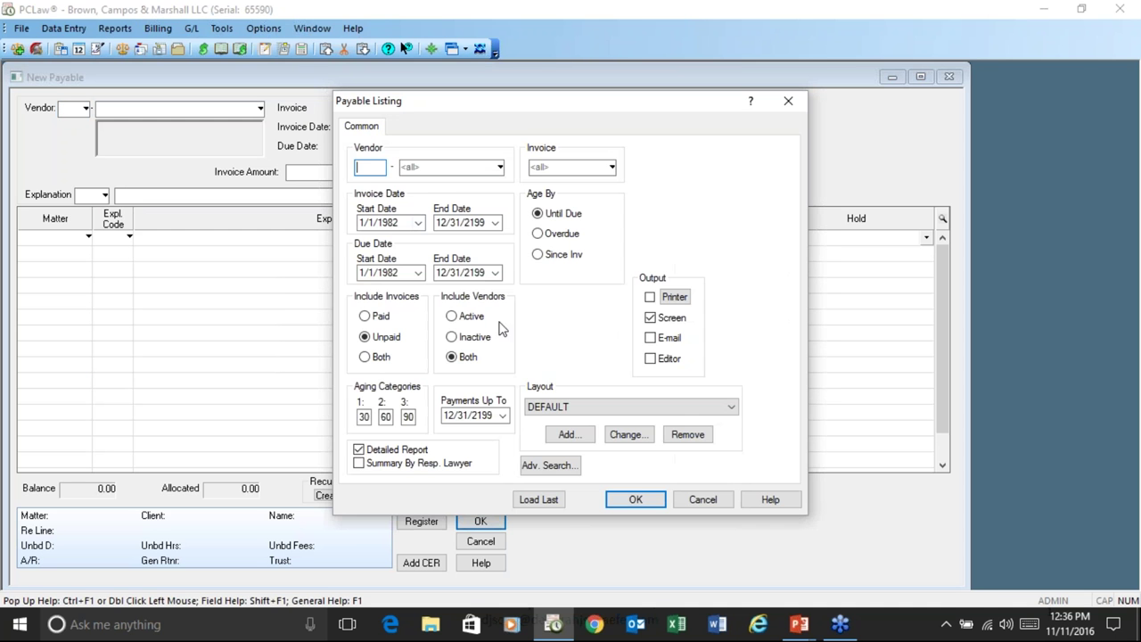
left_click(648, 506)
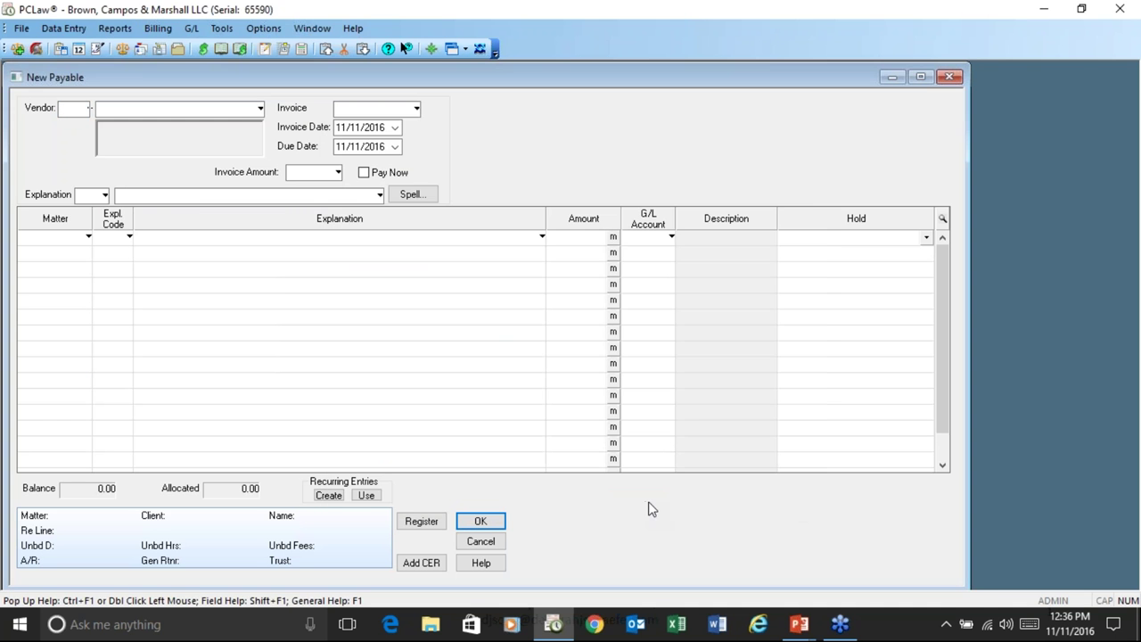
scroll(412, 292, "down", 4)
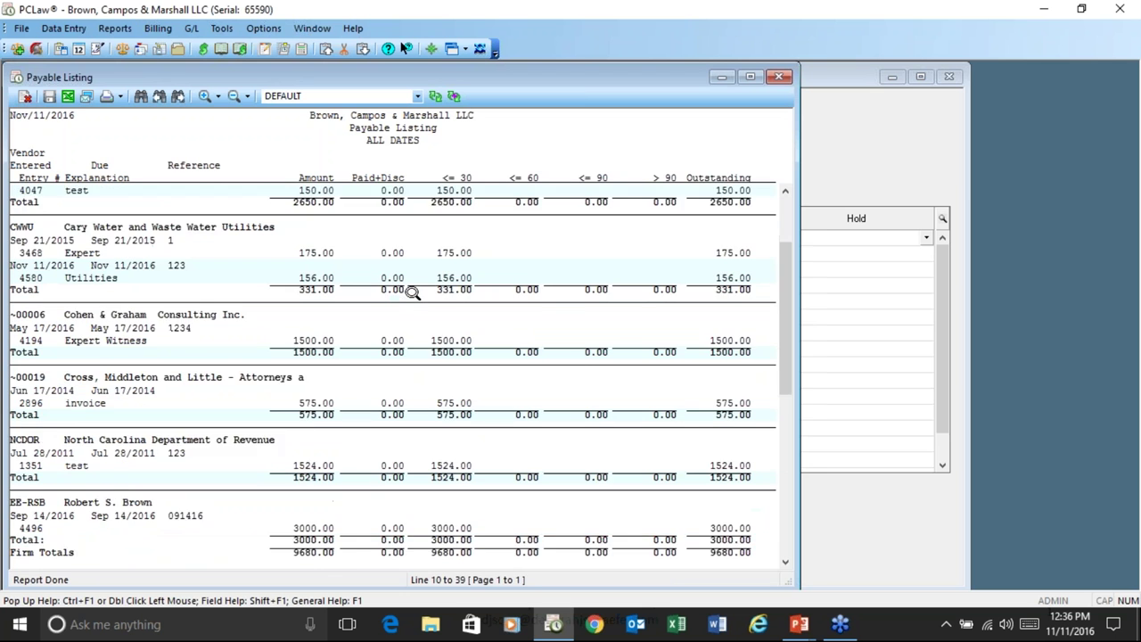
left_click(780, 78)
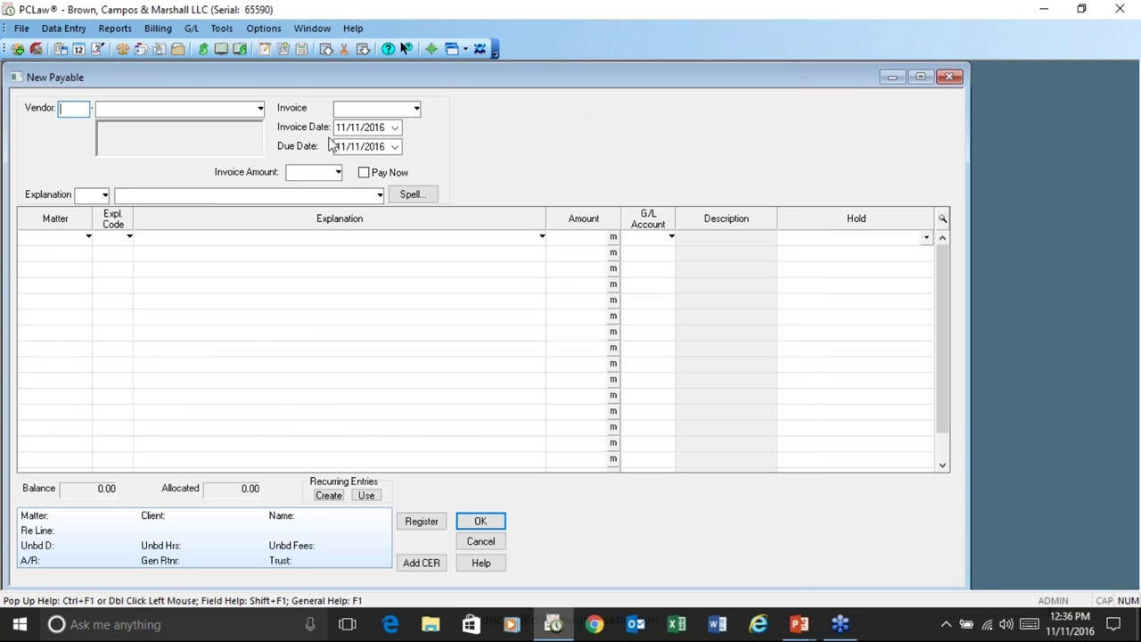
Mark the American Express 150.00, Cary Water 175.00 and Cross, Middleton and Little invoices for multi-vendor payment, and cancel the process and the new payable
left_click(65, 30)
mouse_move(89, 85)
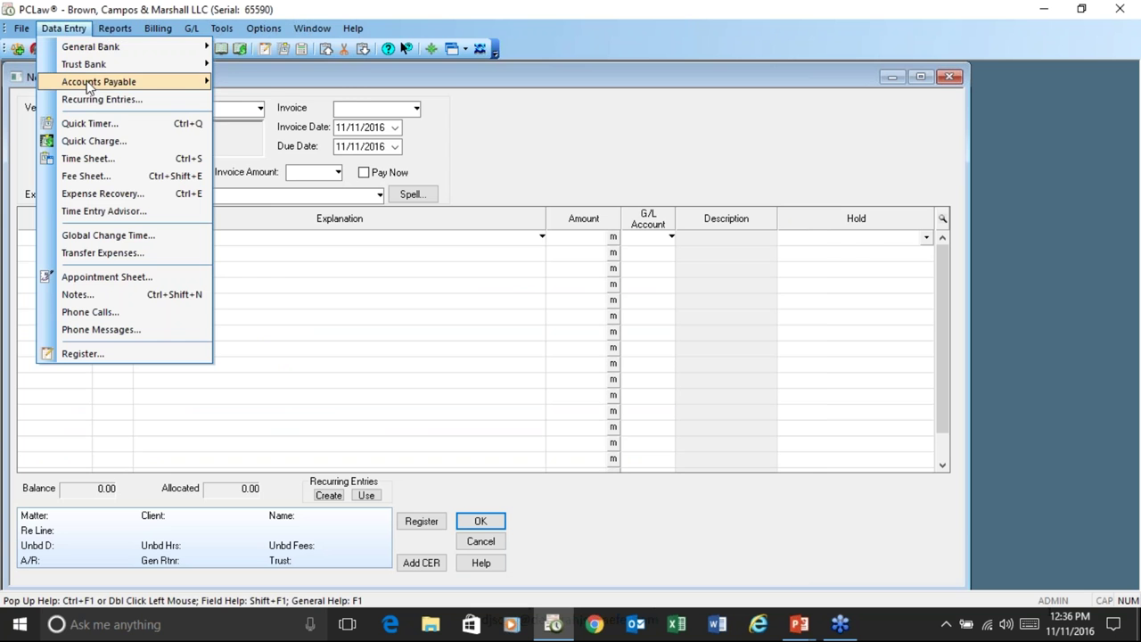
left_click(247, 119)
left_click(345, 124)
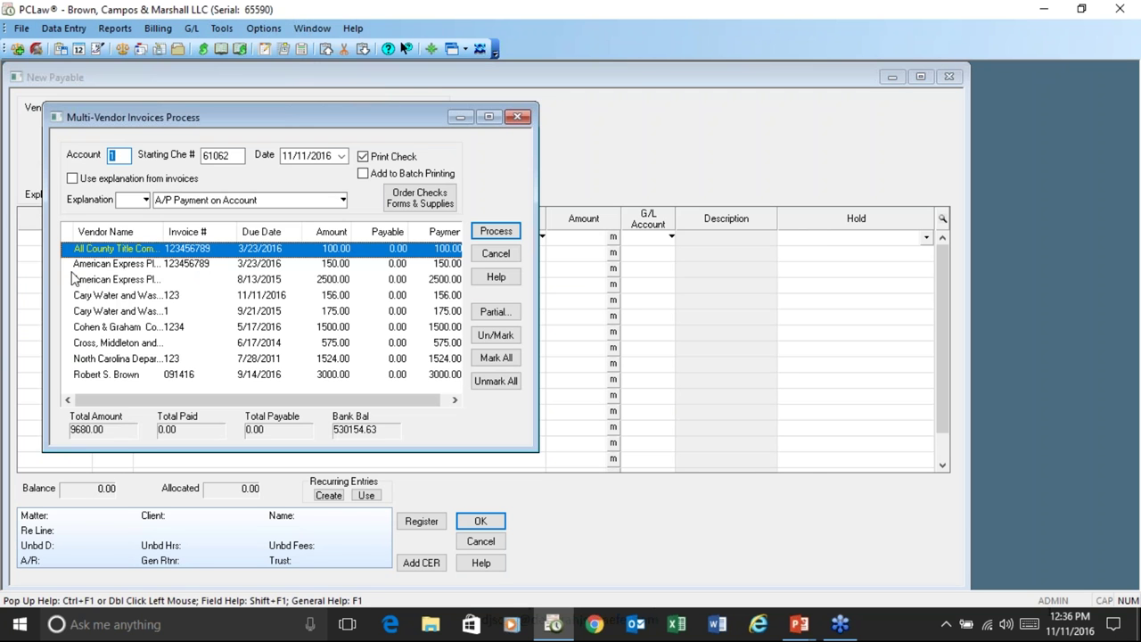
left_click(70, 265)
left_click(73, 312)
left_click(71, 344)
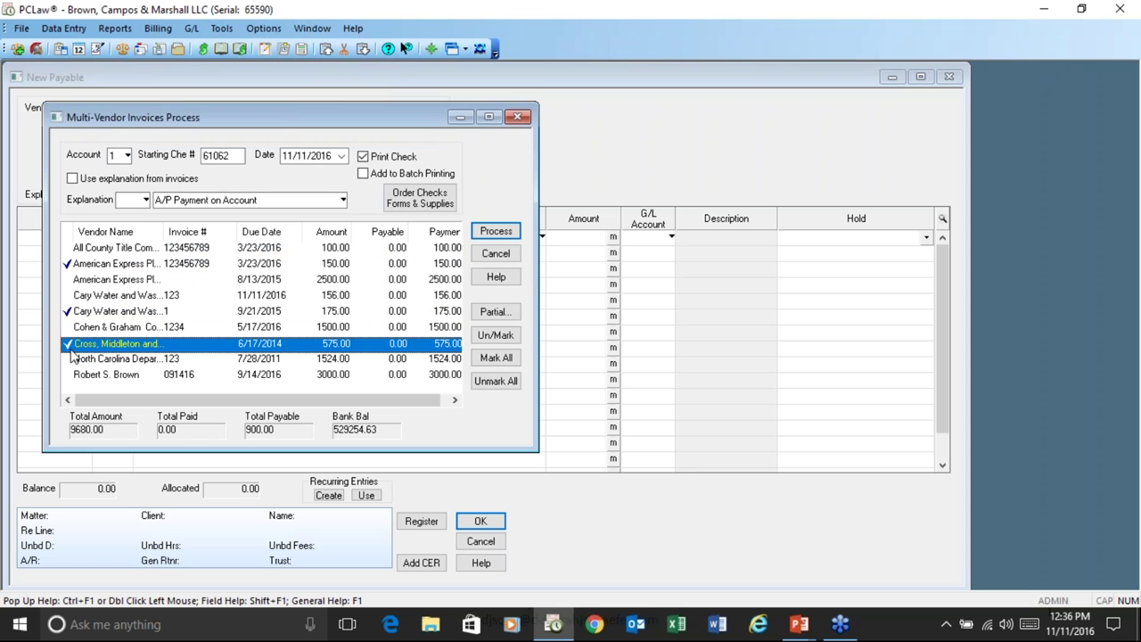
left_click(485, 255)
left_click(482, 543)
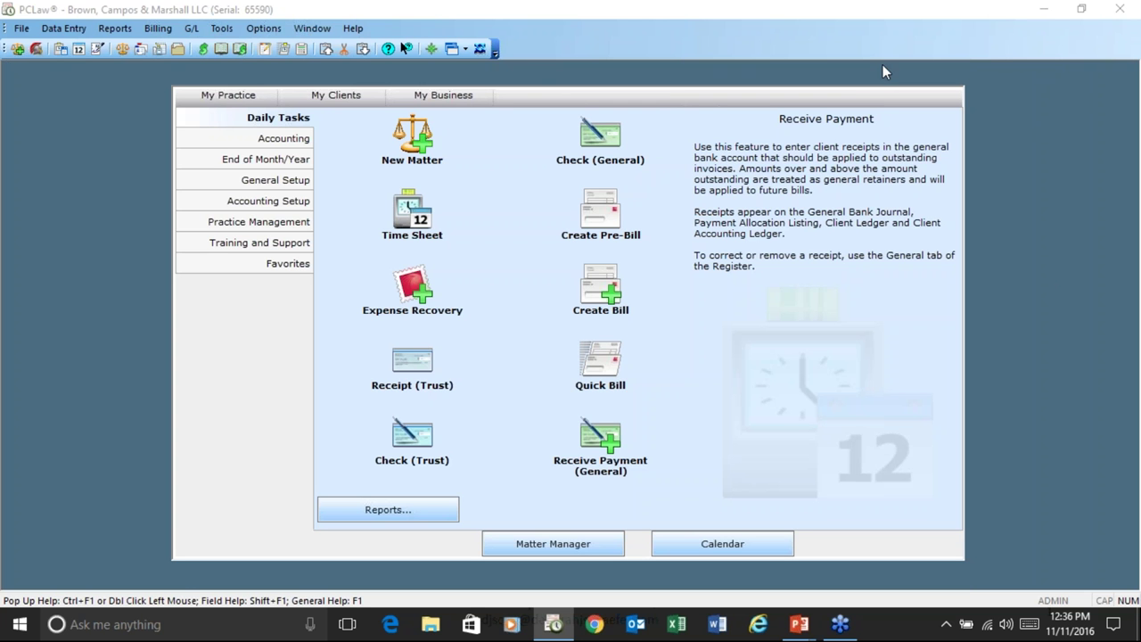
Review the check templates and the Quick Check Layout in the Banking system settings, and close them without saving changes
left_click(888, 443)
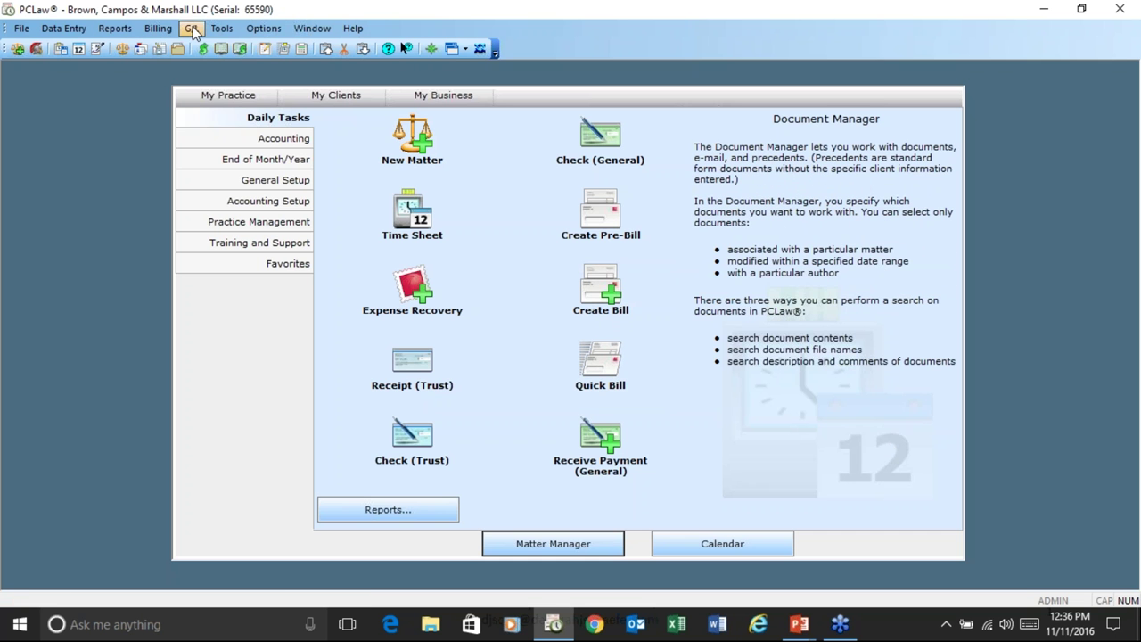
left_click(272, 32)
left_click(331, 89)
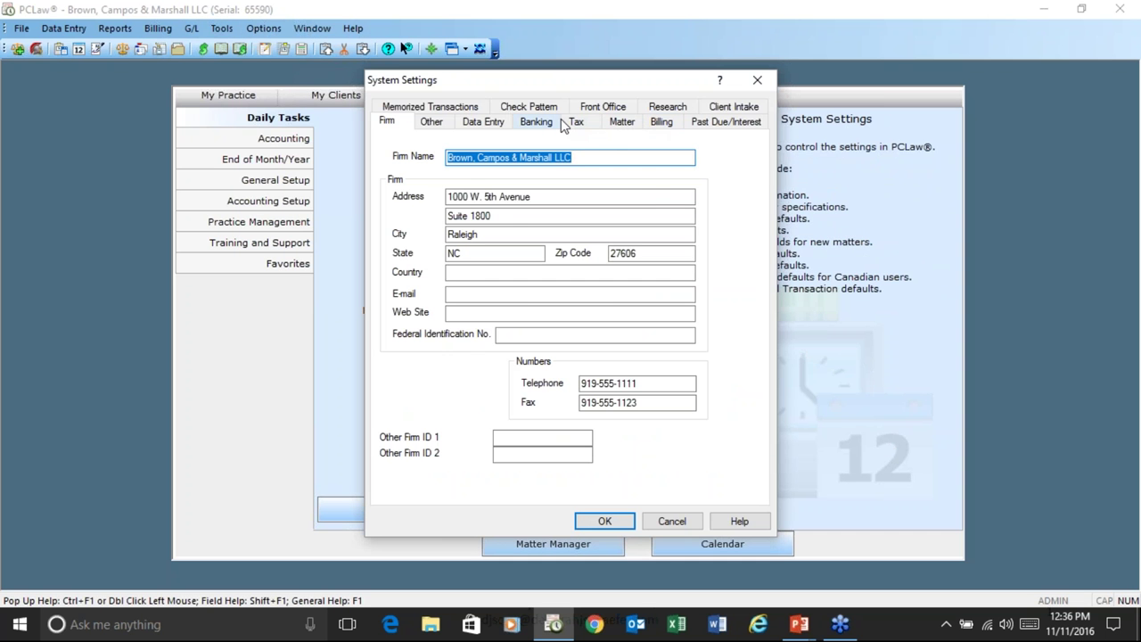
left_click(540, 122)
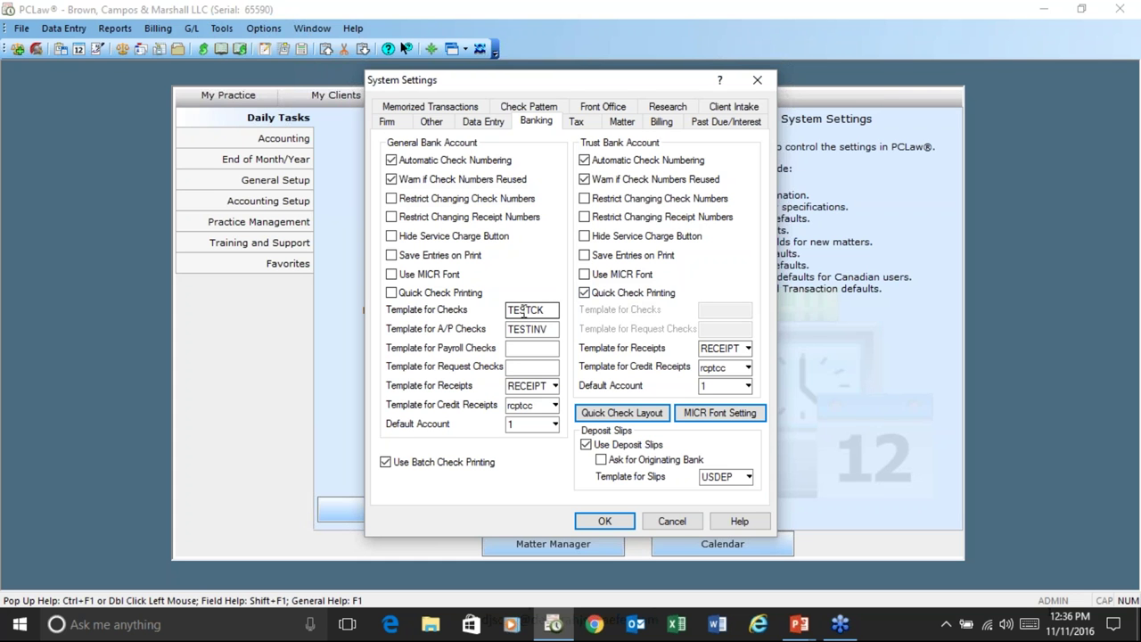
left_click(615, 414)
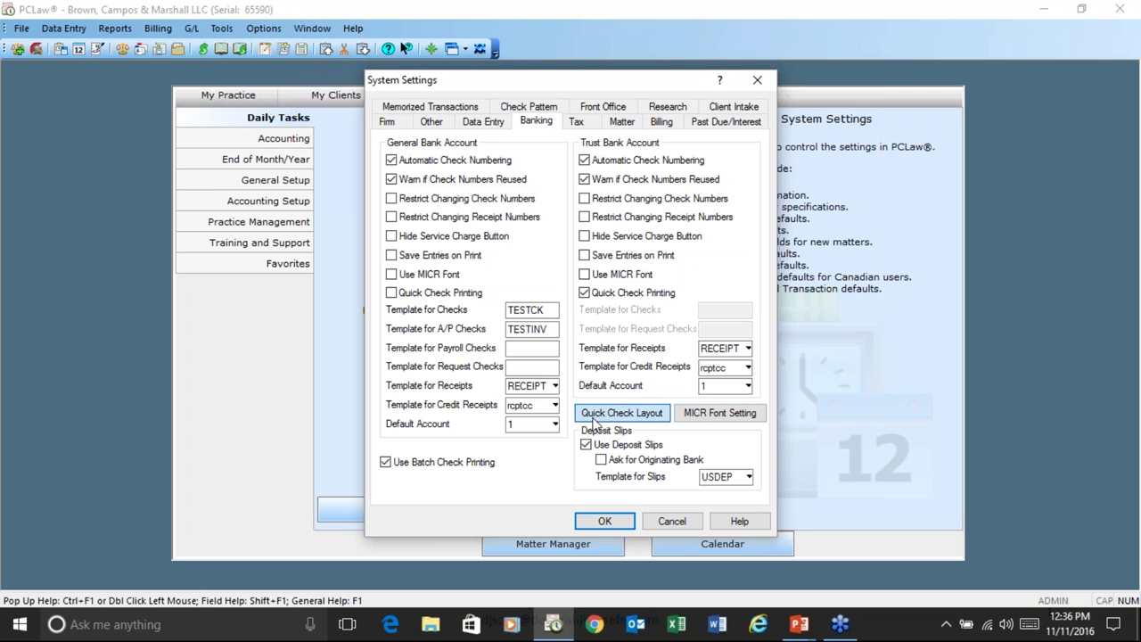
left_click(534, 312)
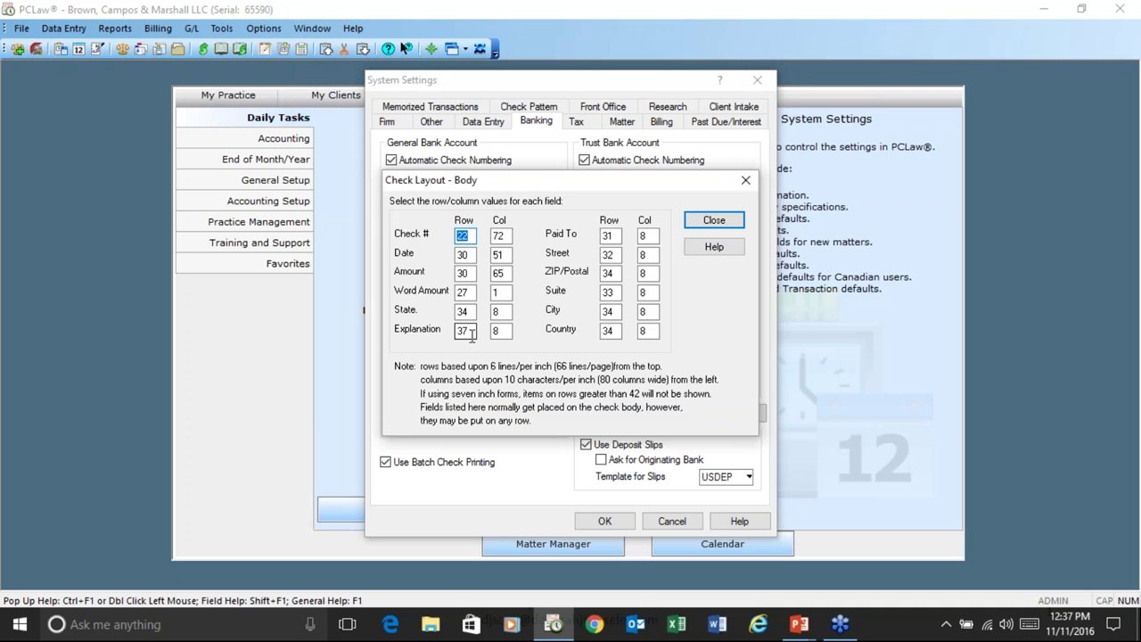
left_click(714, 220)
left_click(703, 300)
left_click(673, 522)
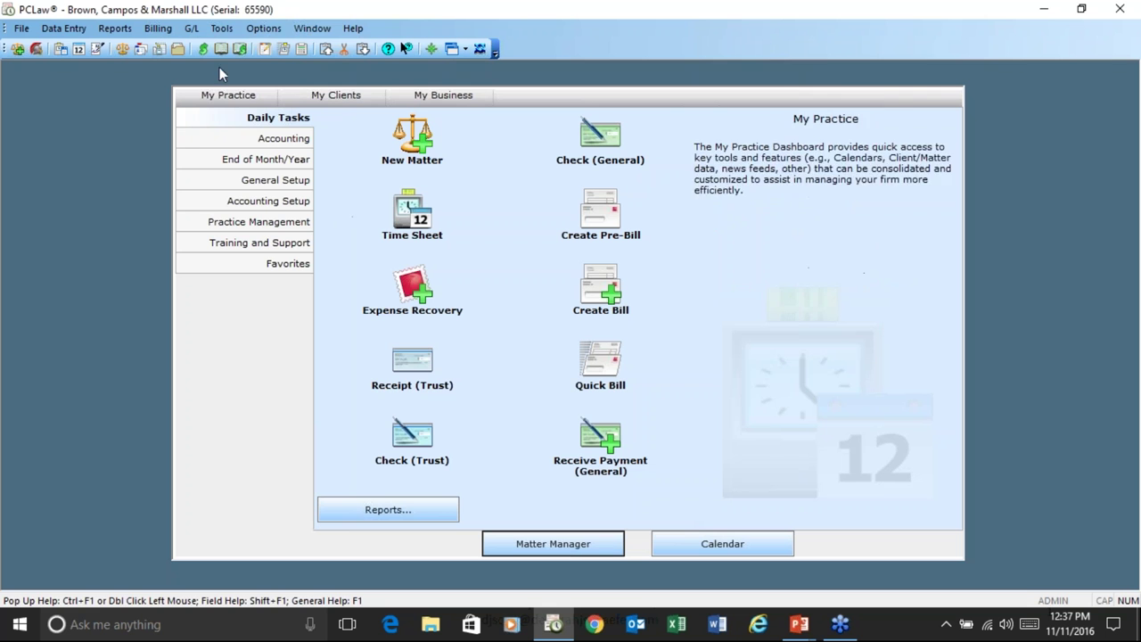
Start the Template Editor, limit the template list to Check(*.rch) and open quickbks.rch
left_click(221, 28)
left_click(267, 189)
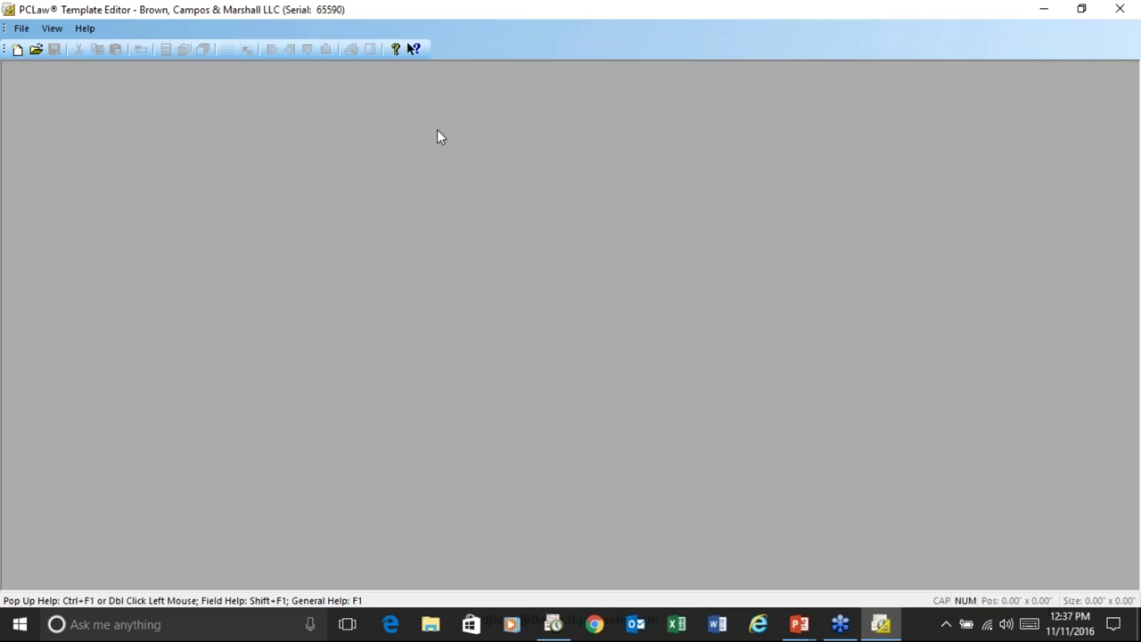
left_click(21, 28)
left_click(21, 63)
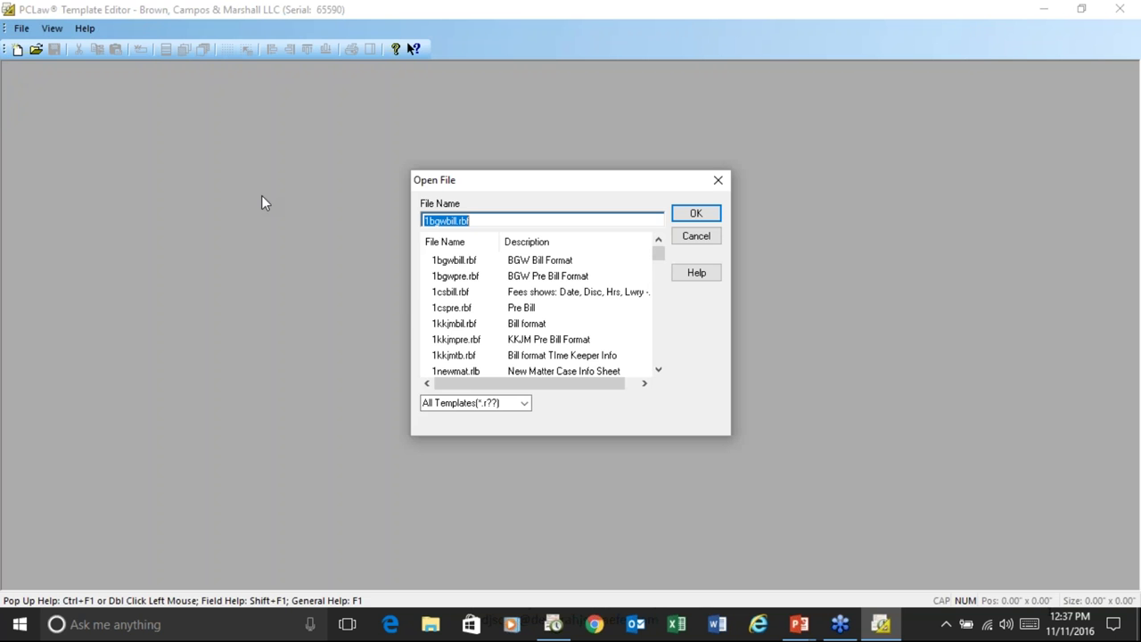
left_click(524, 403)
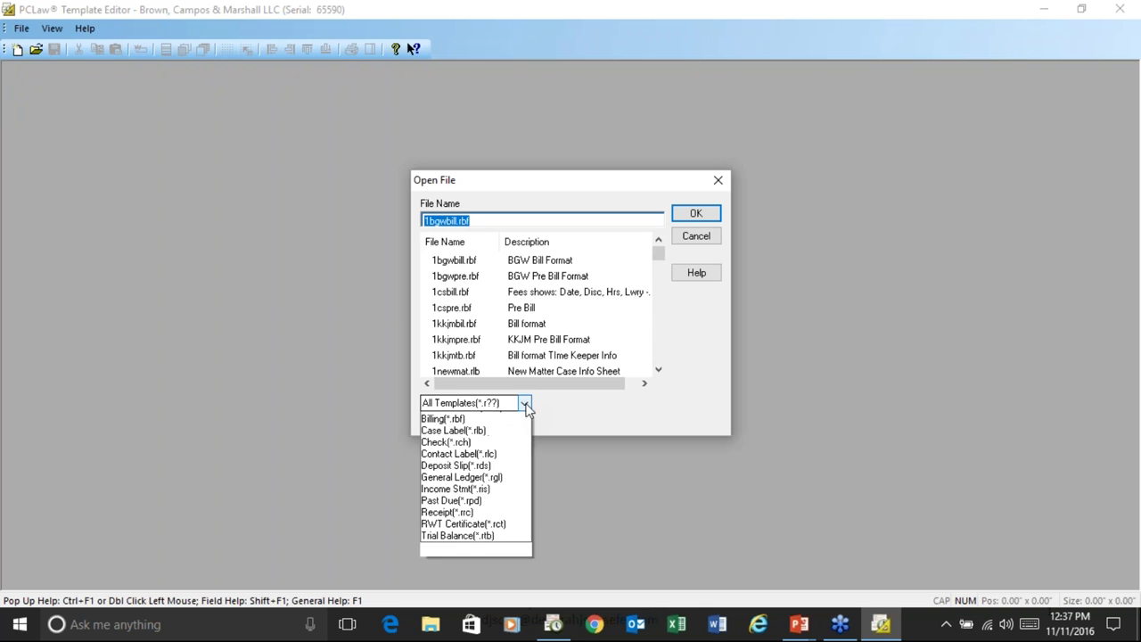
left_click(486, 464)
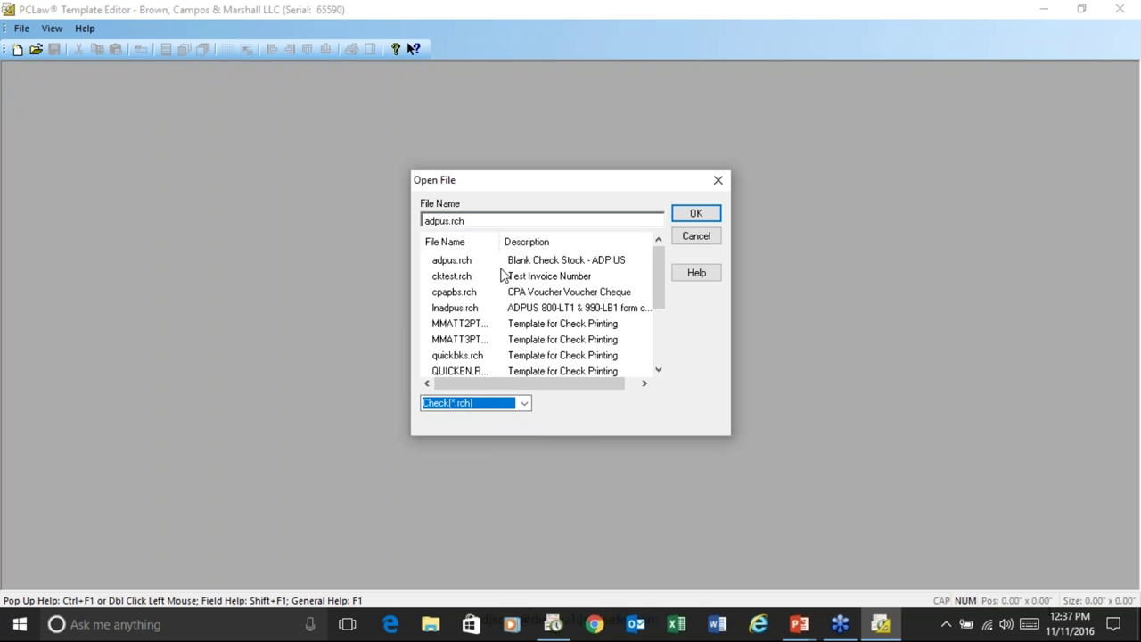
scroll(486, 296, "down", 1)
left_click(499, 312)
left_click(693, 215)
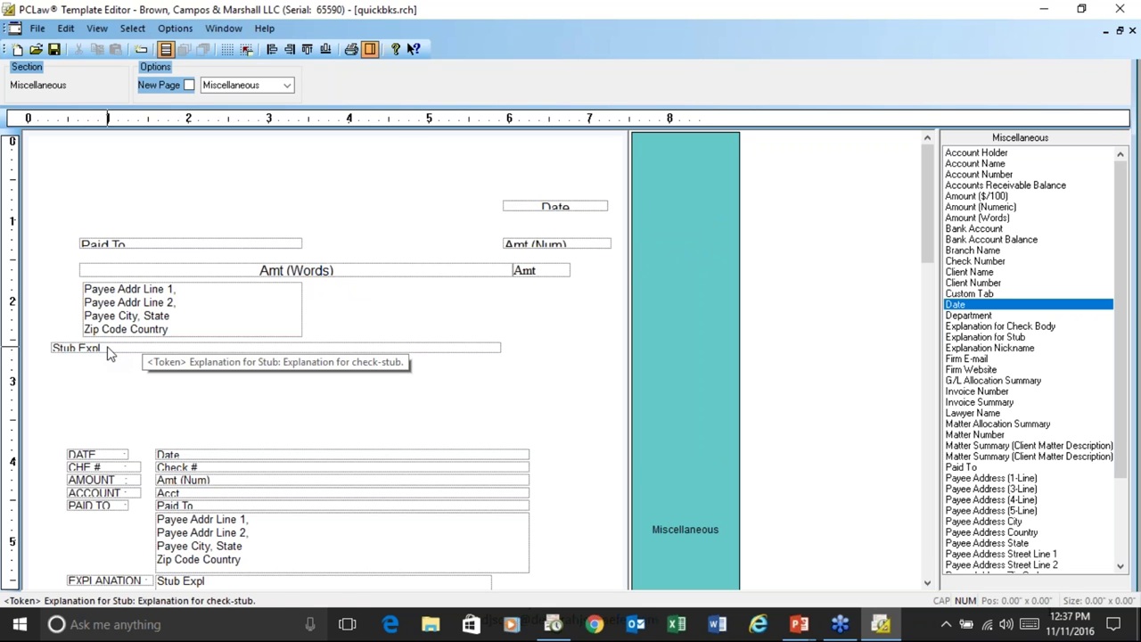
Examine the explanation field of a general check in PCLaw, cancel the check, and close the Template Editor
left_click(1046, 13)
left_click(588, 149)
left_click(146, 190)
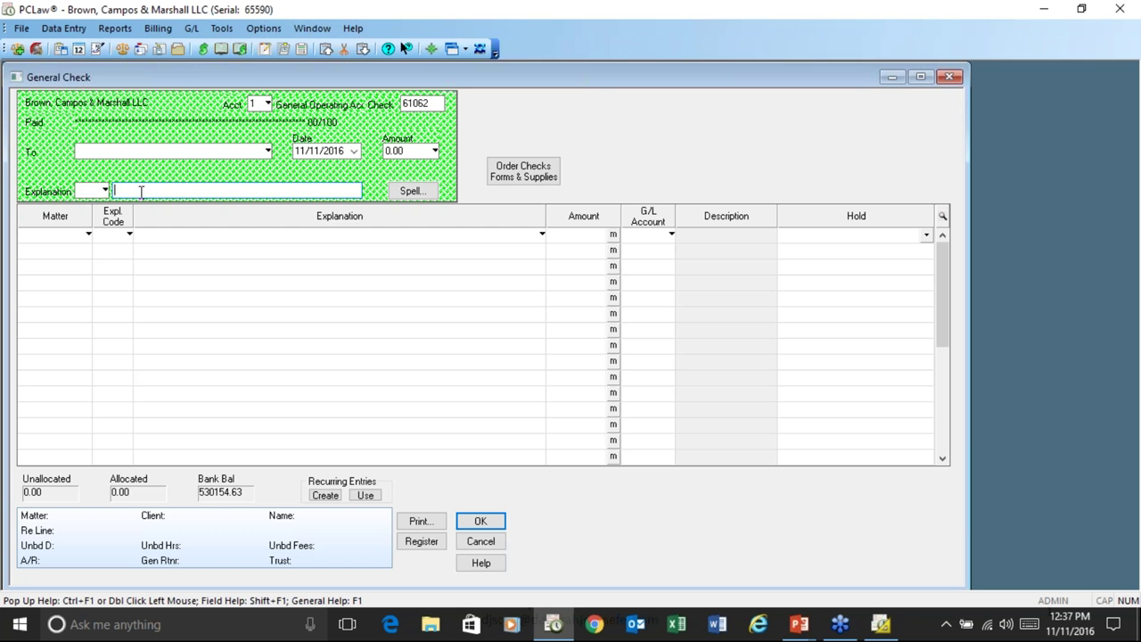
left_click(499, 542)
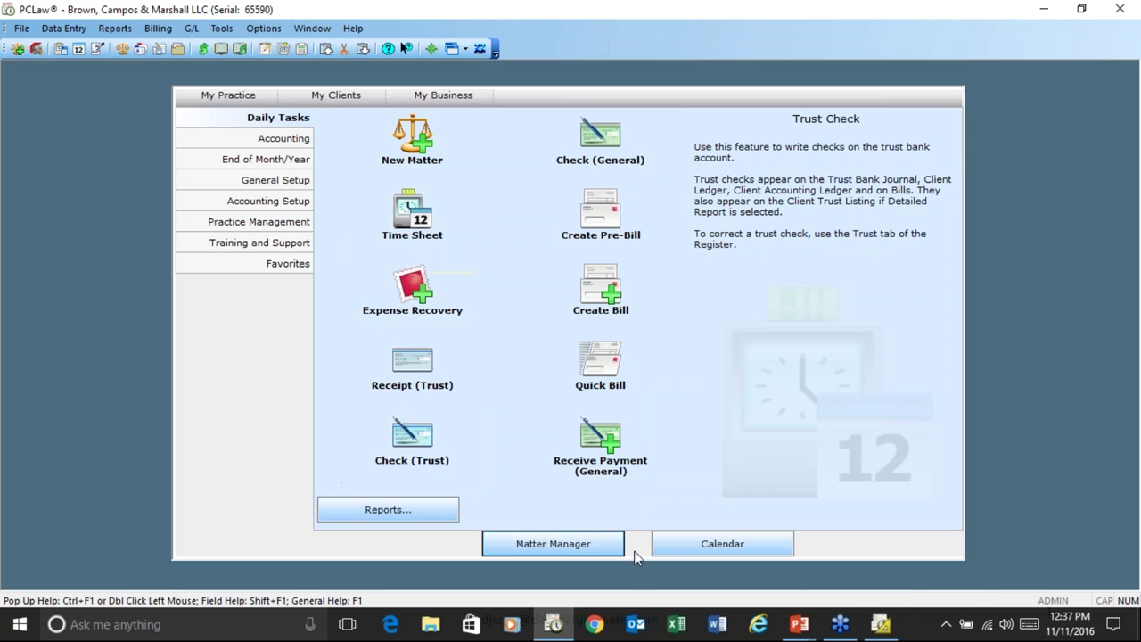
left_click(881, 629)
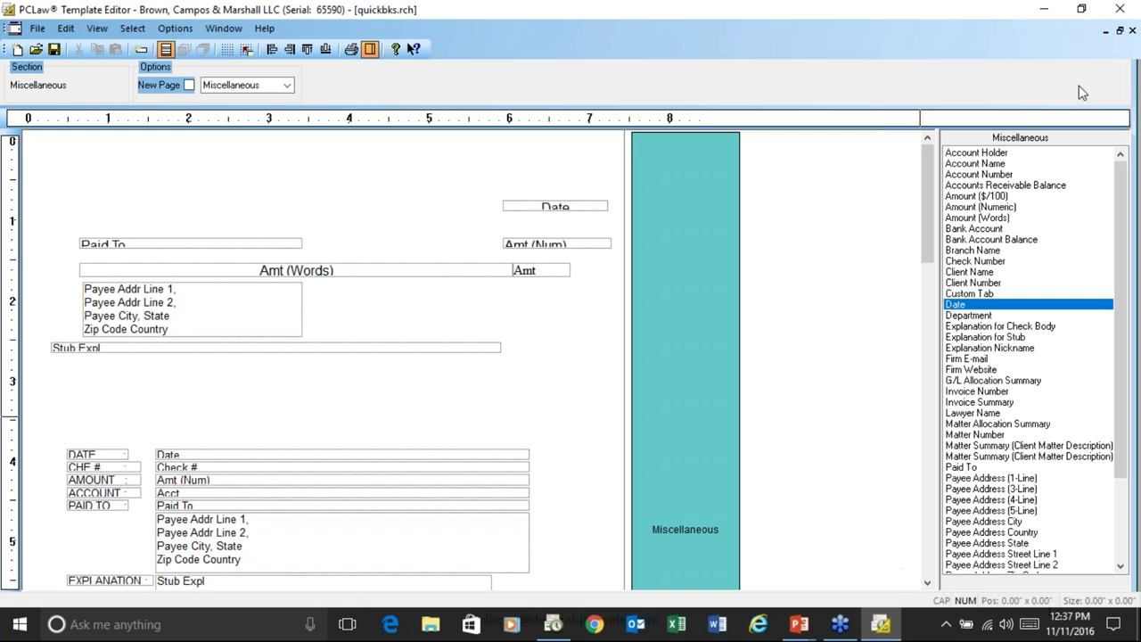
left_click(1117, 10)
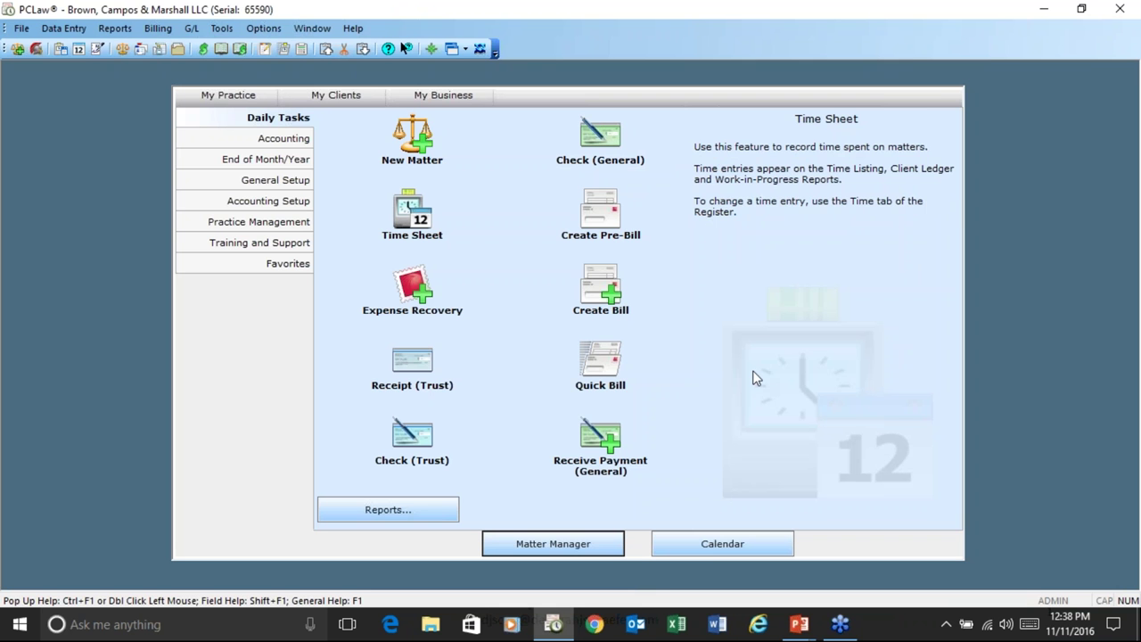
left_click(222, 31)
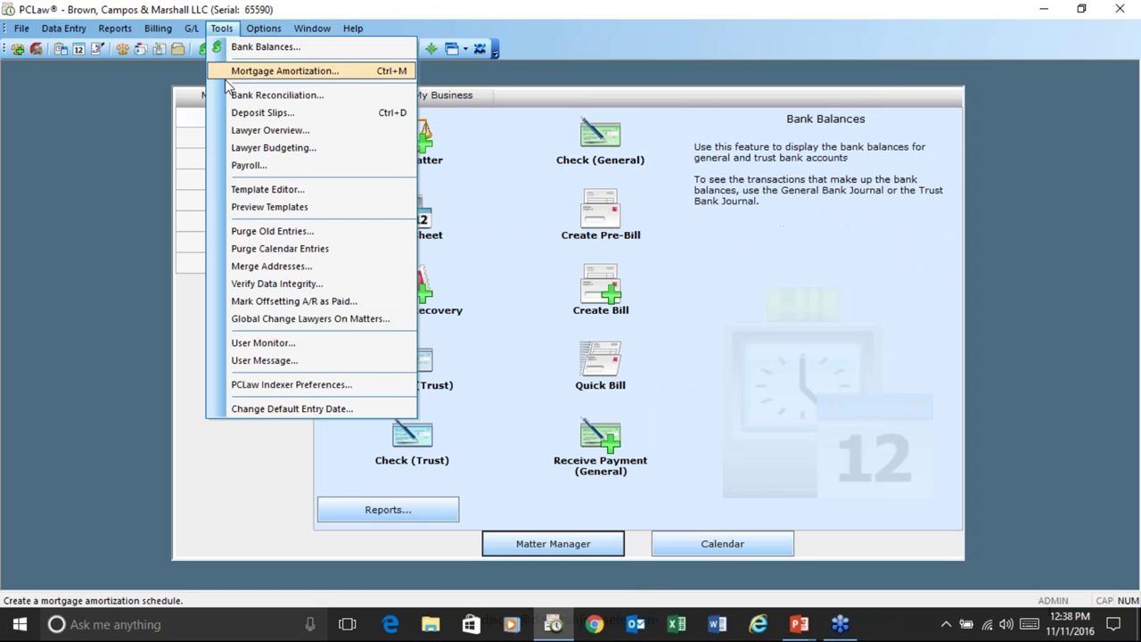
left_click(256, 190)
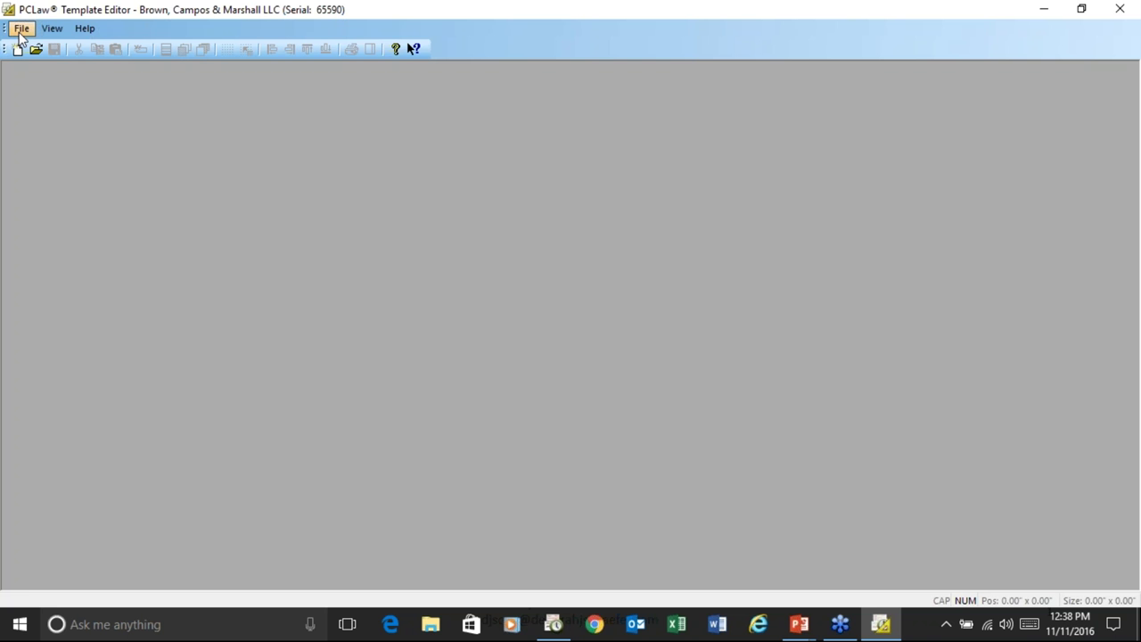
left_click(1119, 9)
Start the Template Editor, limit the template list to Case Label(*.rlb) and open Fileopen.rlb
left_click(225, 33)
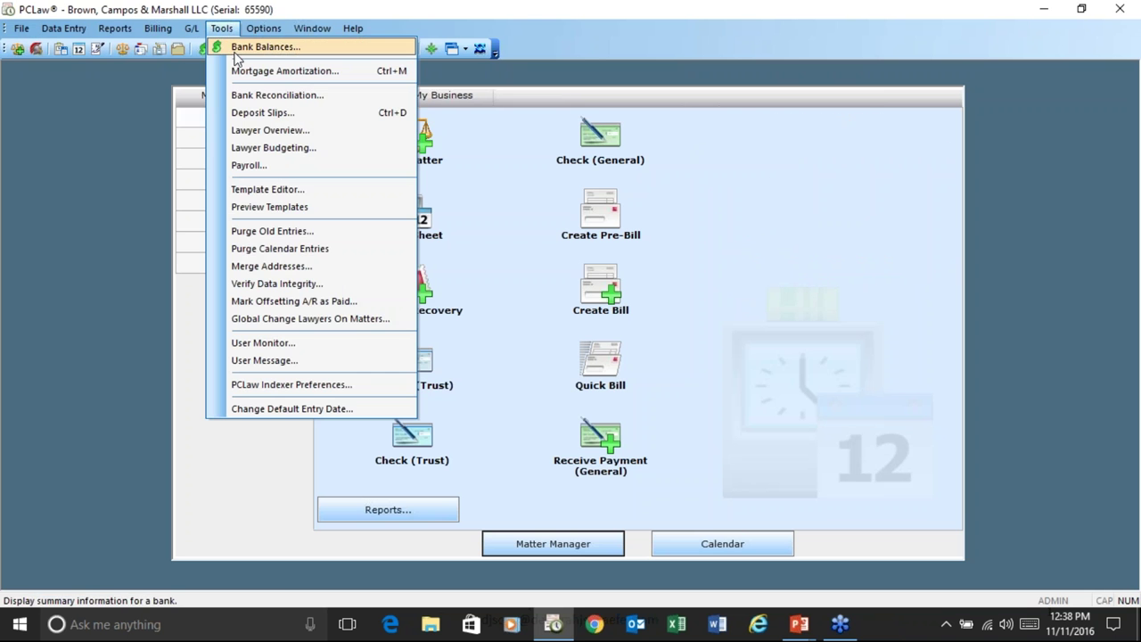
left_click(284, 190)
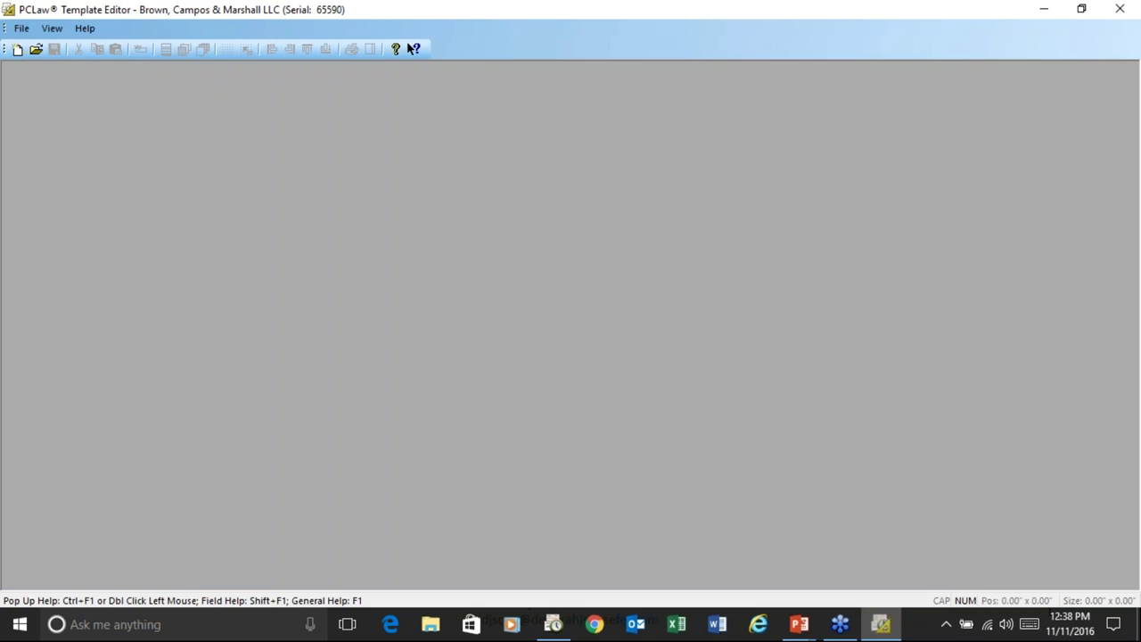
left_click(25, 30)
left_click(49, 69)
left_click(524, 403)
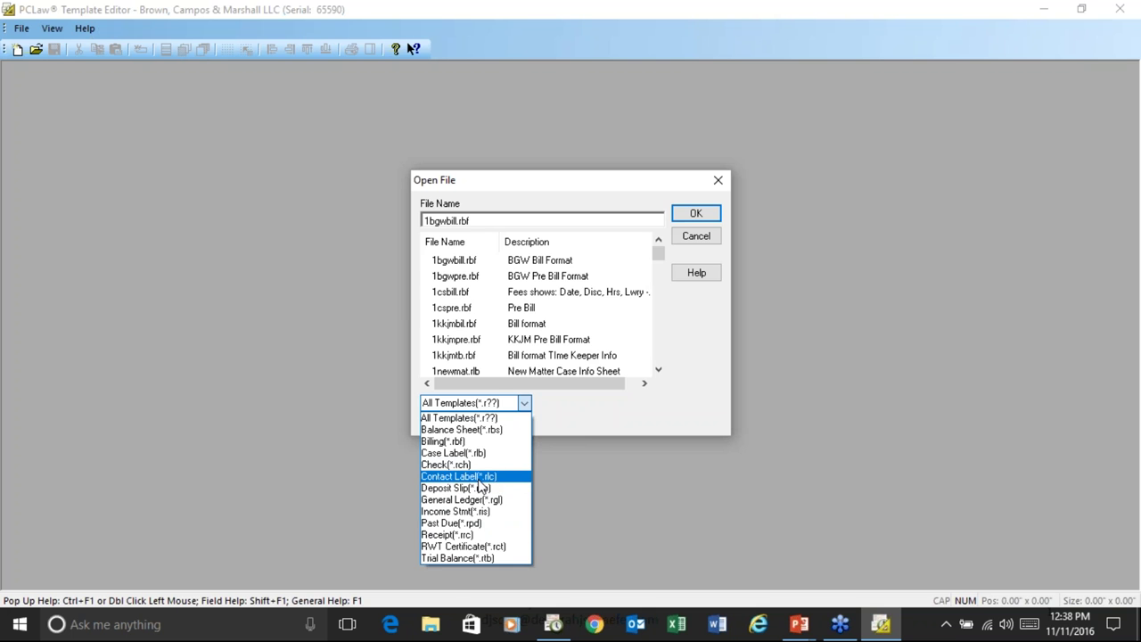
left_click(478, 453)
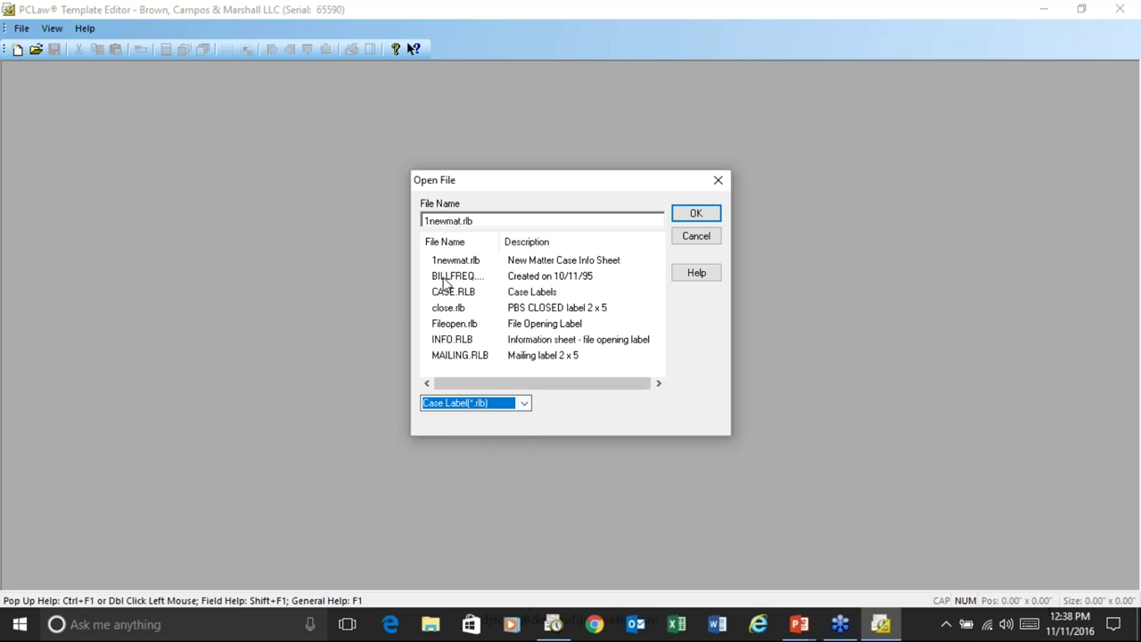
left_click(450, 328)
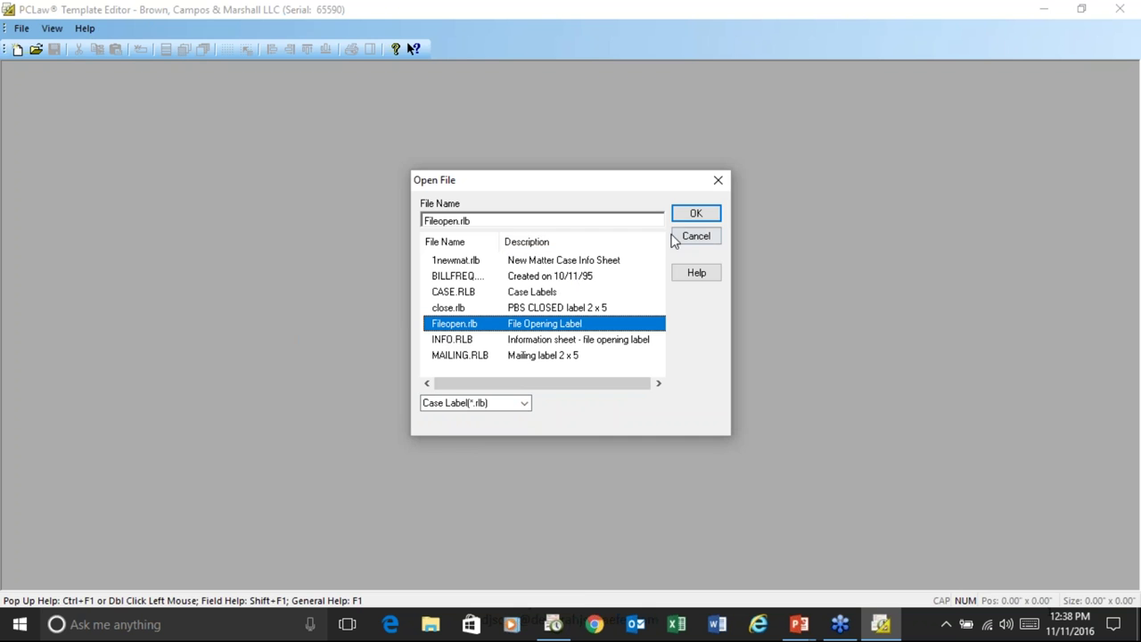
left_click(695, 214)
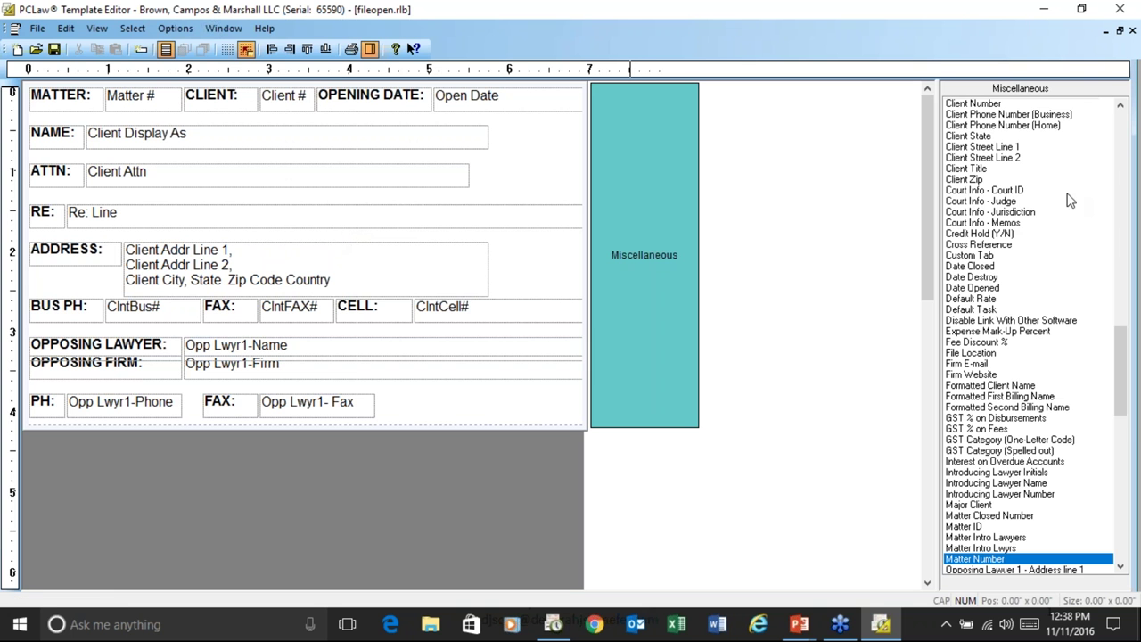
Review the element properties and font settings of the MATTER: text label, and close them without changes
left_click_drag(1120, 375, 1121, 335)
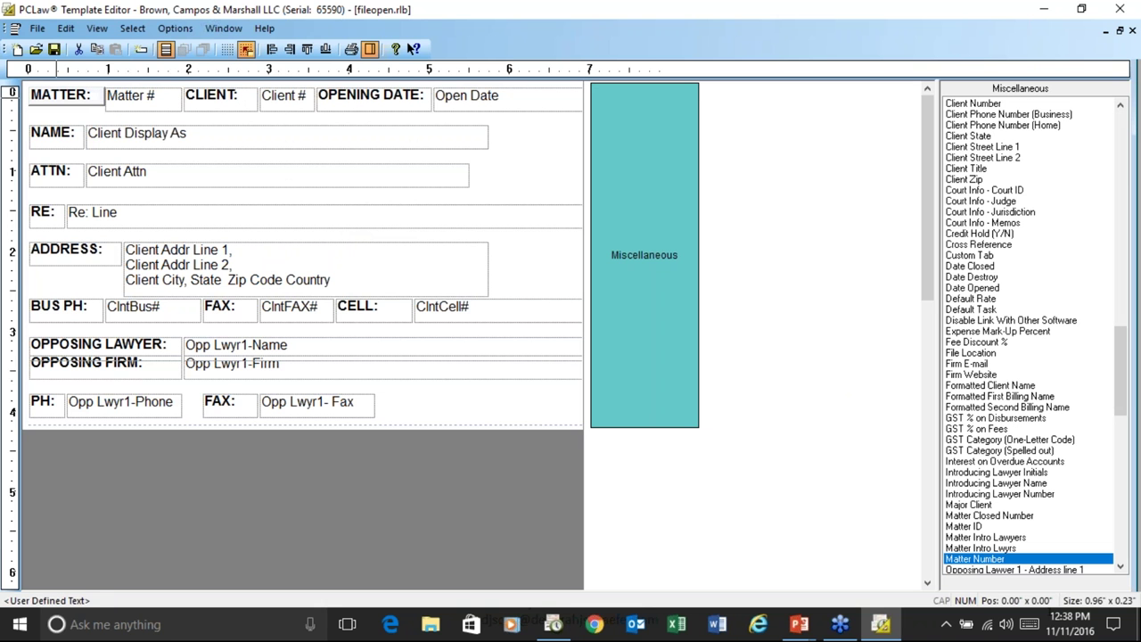
right_click(57, 98)
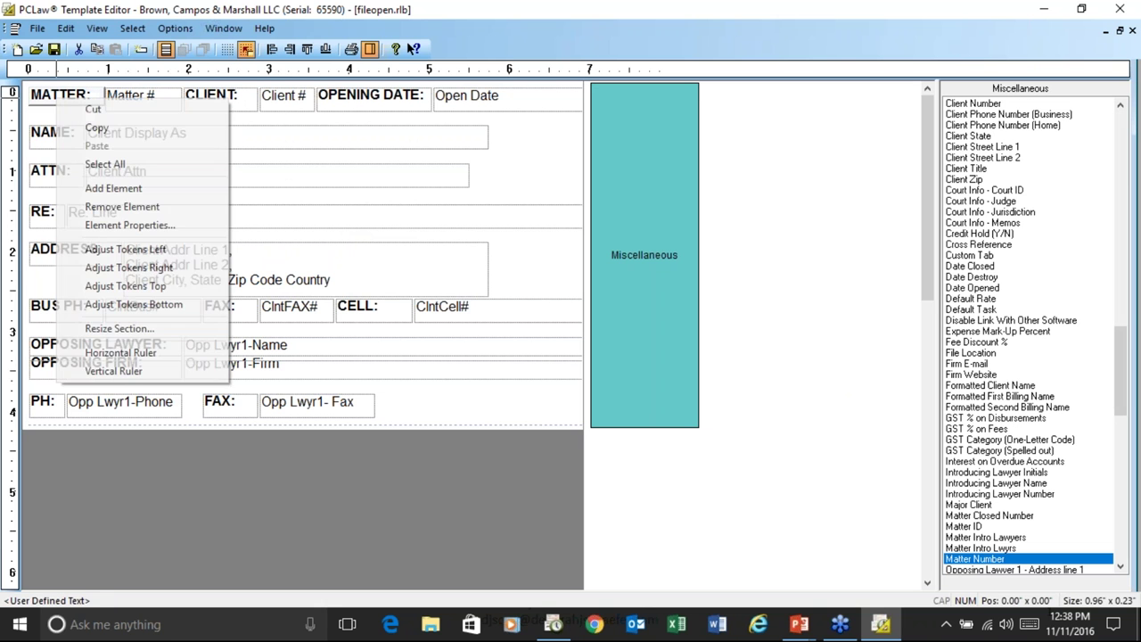
left_click(132, 225)
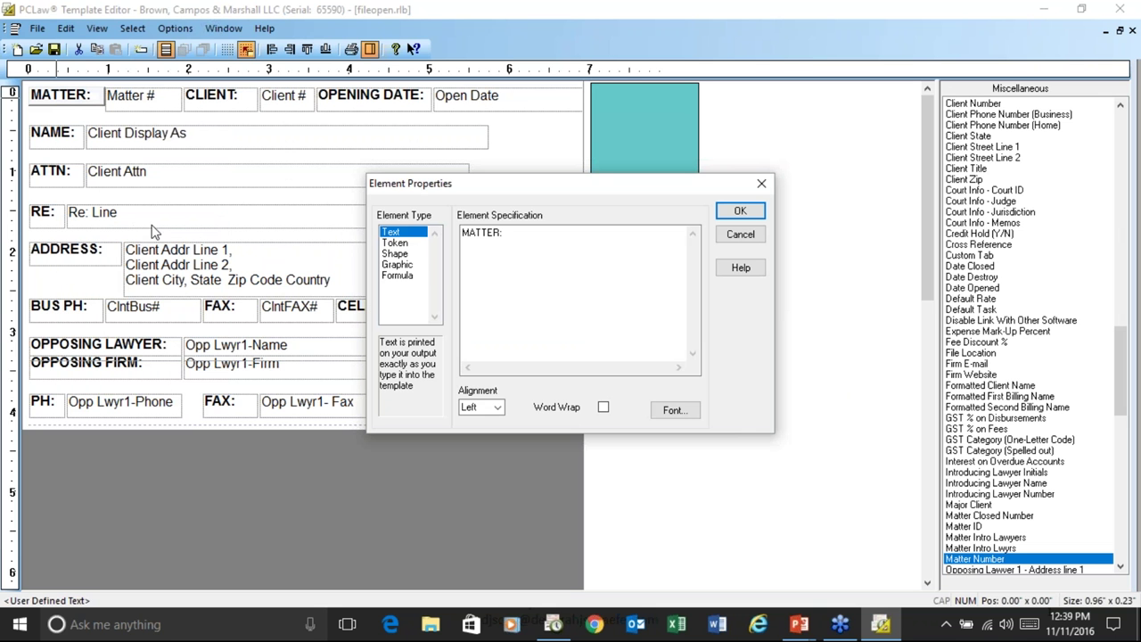
left_click(683, 414)
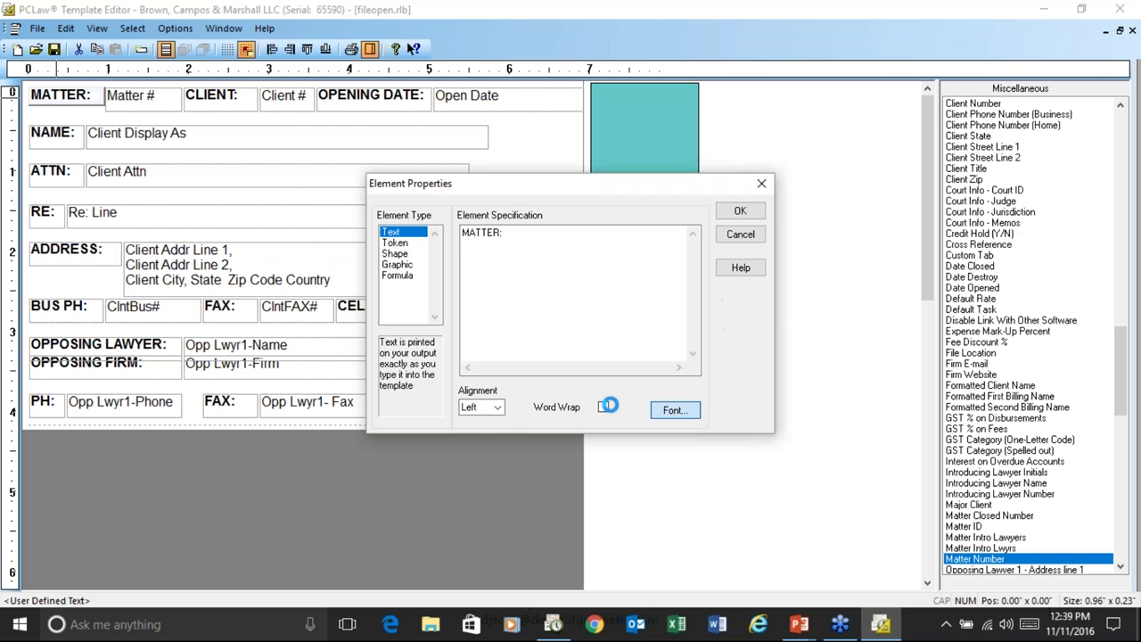
left_click(708, 235)
left_click(739, 233)
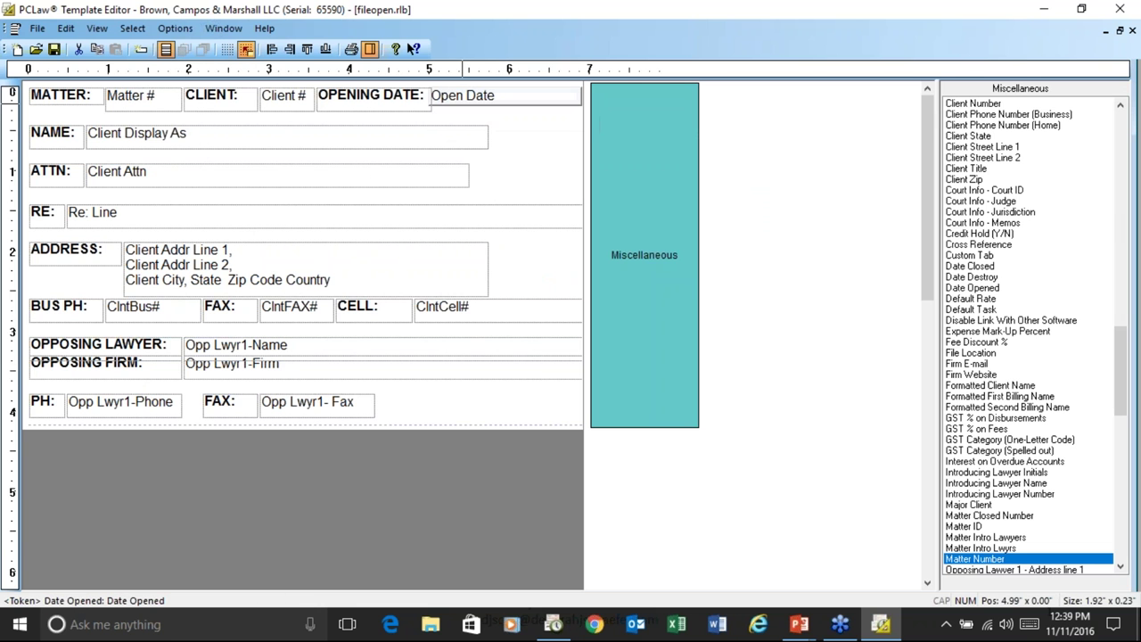
In the Open Date token's date format, set the month to 03 with a slash as the separator after it
left_click(471, 99)
left_click(409, 46)
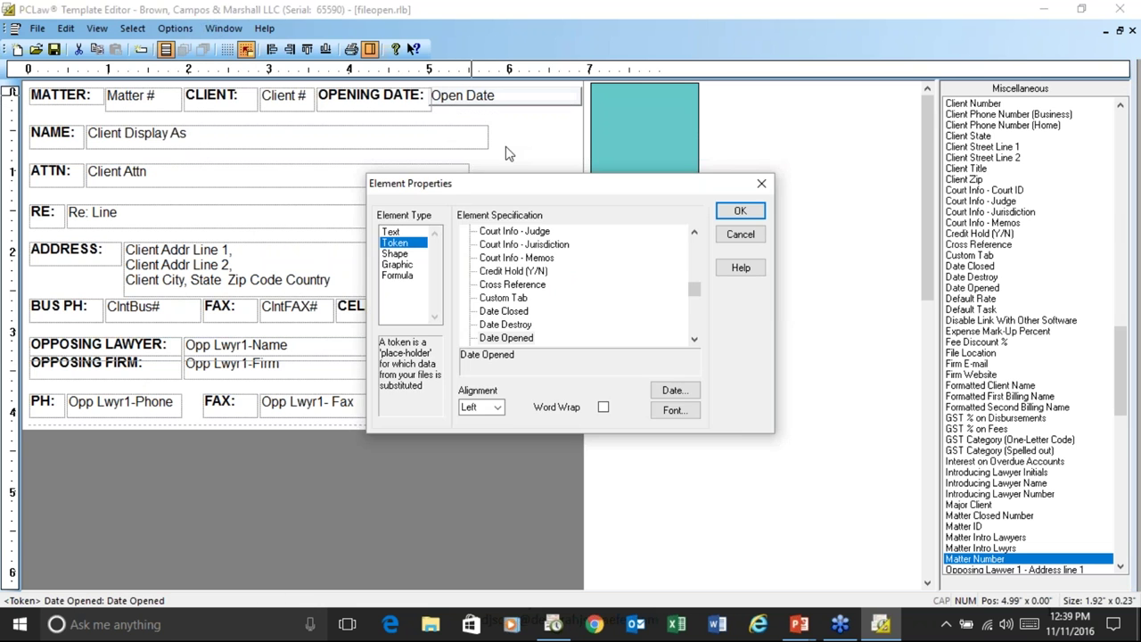
left_click(683, 392)
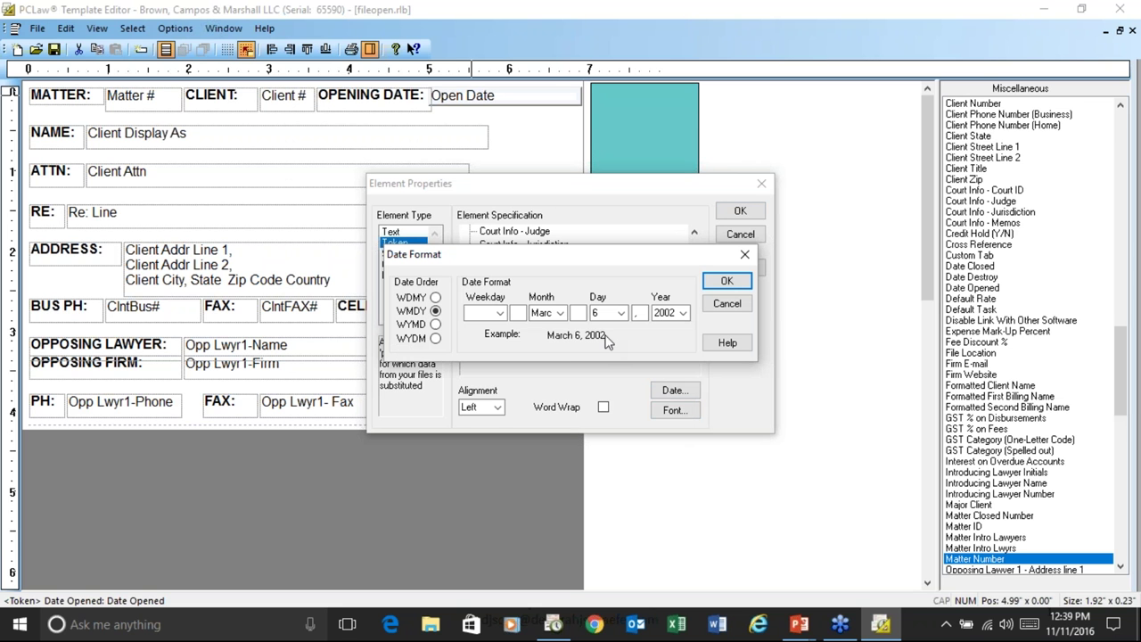
left_click(560, 313)
left_click(540, 327)
left_click(578, 313)
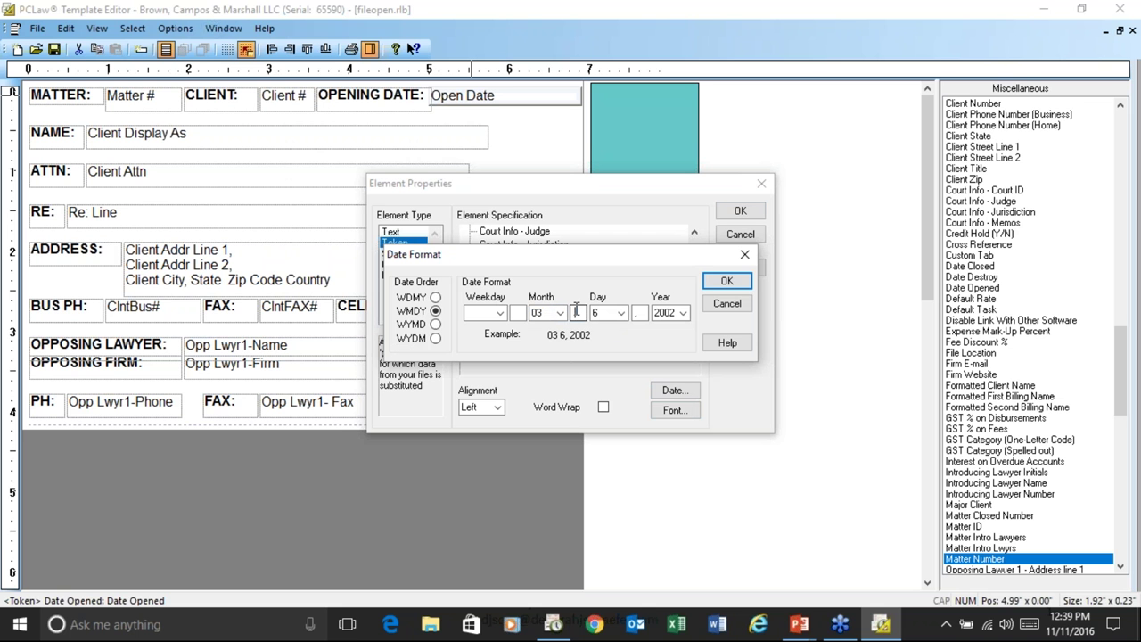
type("/")
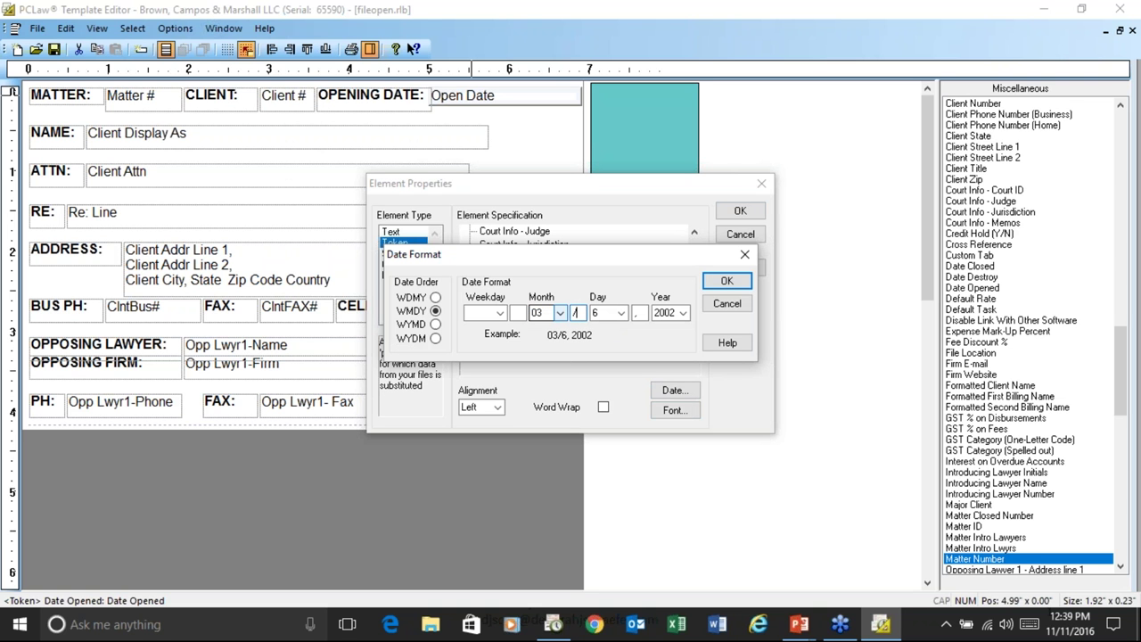
Set the day format to 06 with a slash before the year, and apply the format to the Open Date token
left_click(621, 313)
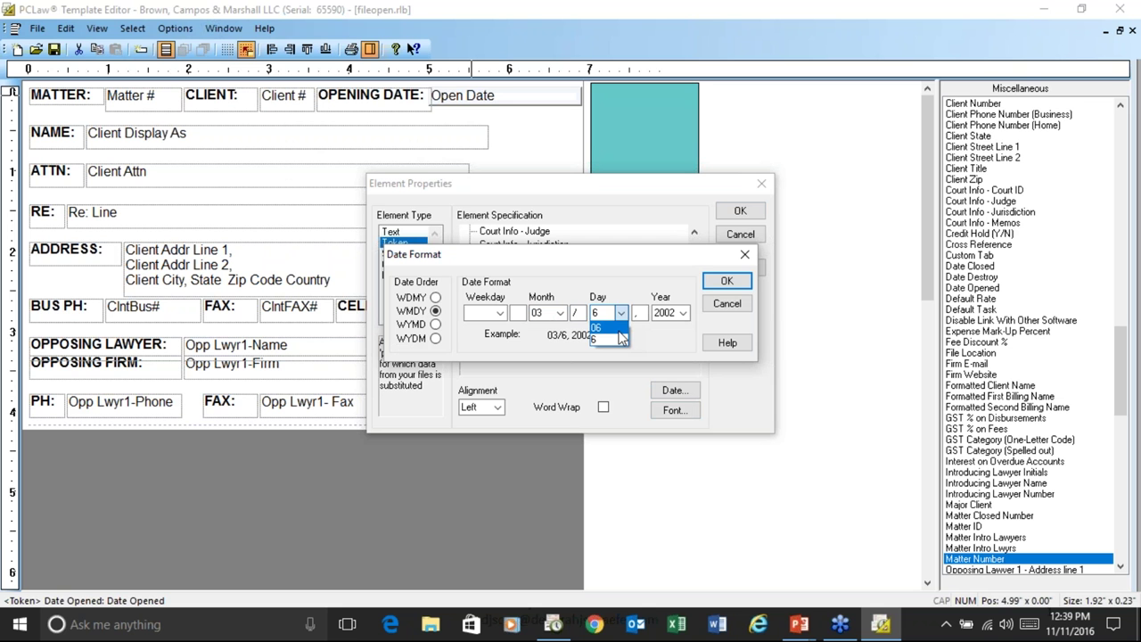
left_click(611, 328)
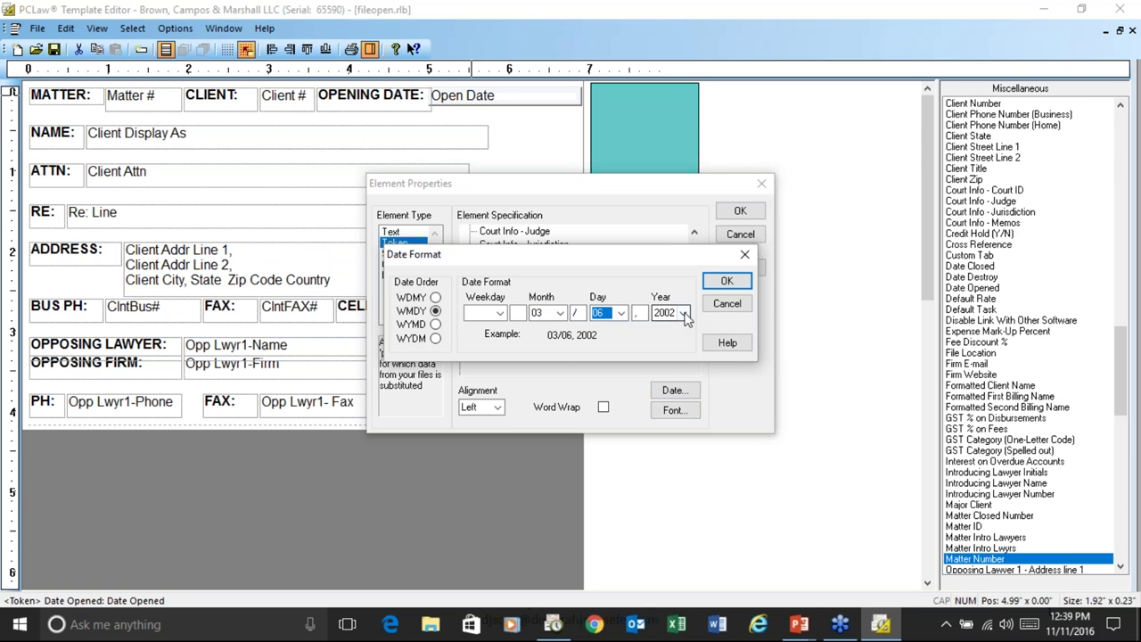
left_click(638, 313)
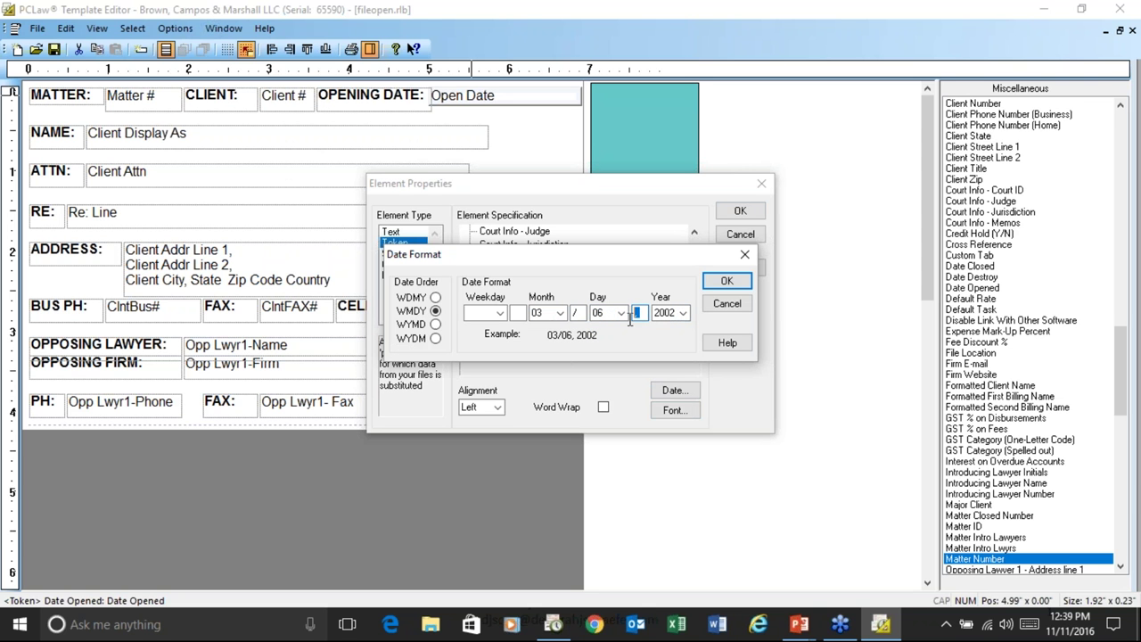
type("/")
left_click(725, 285)
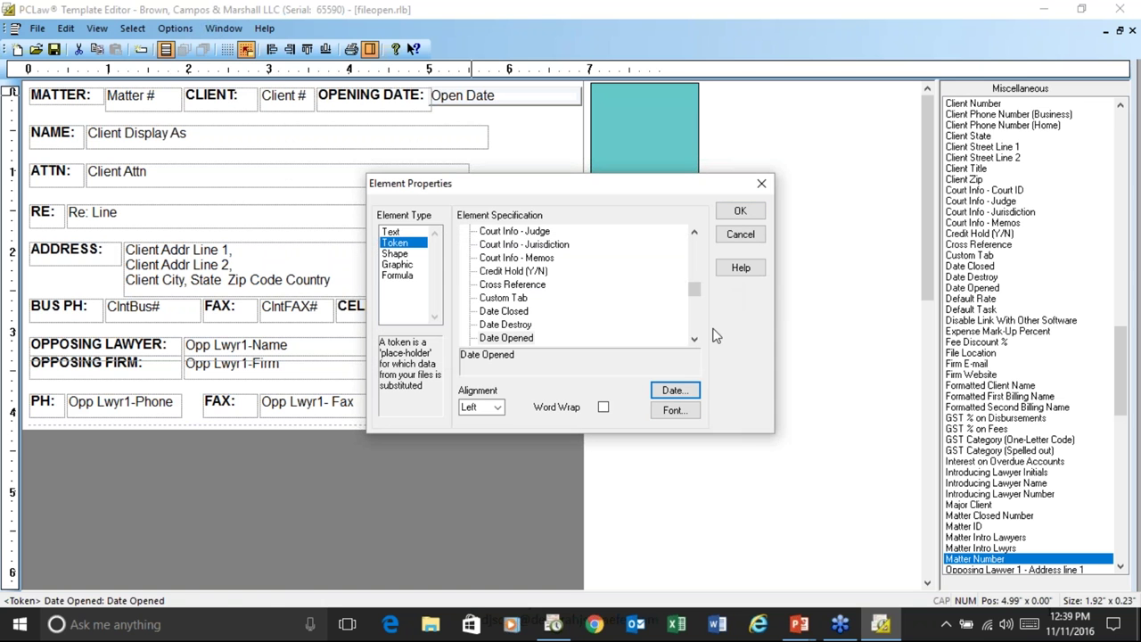
left_click(744, 216)
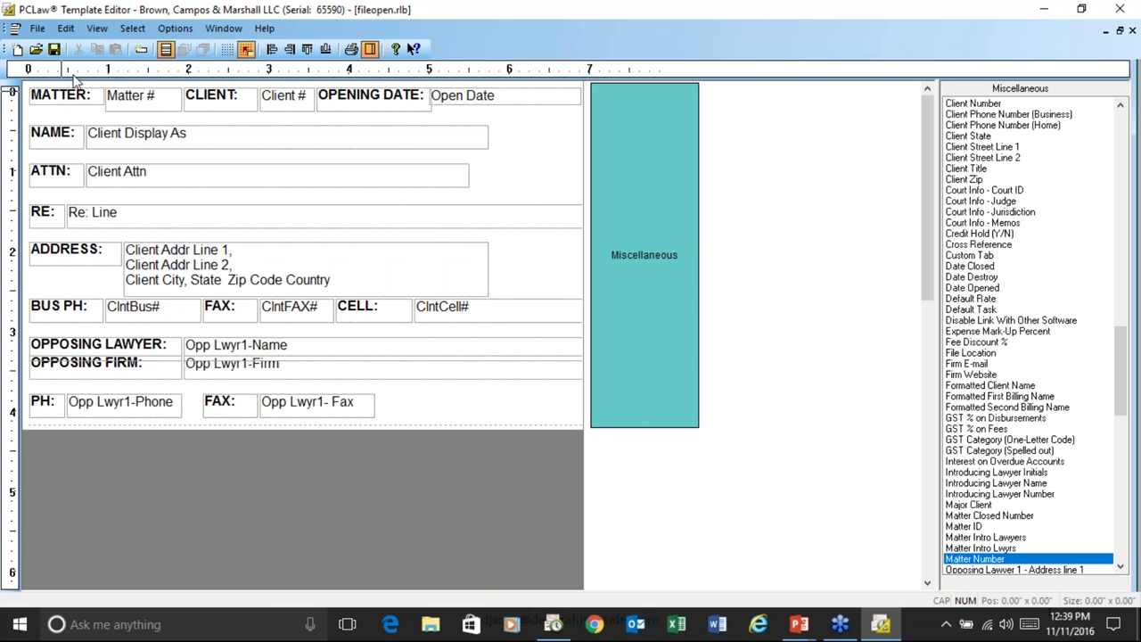
Review the page setup of the file opening label template, and cancel it without changes
left_click(37, 27)
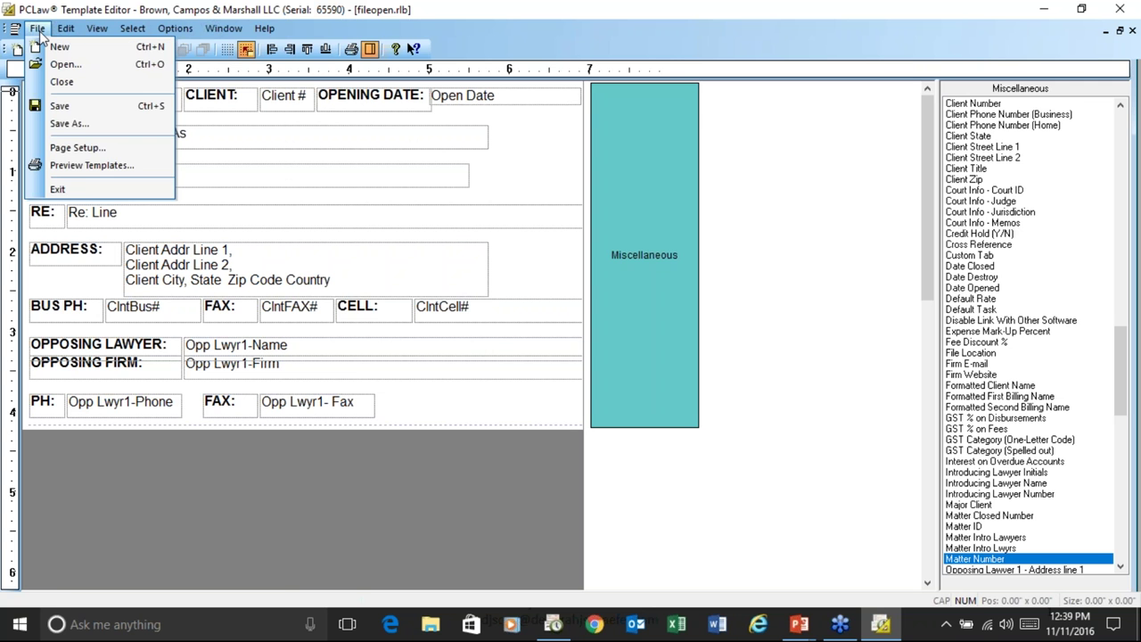
left_click(81, 147)
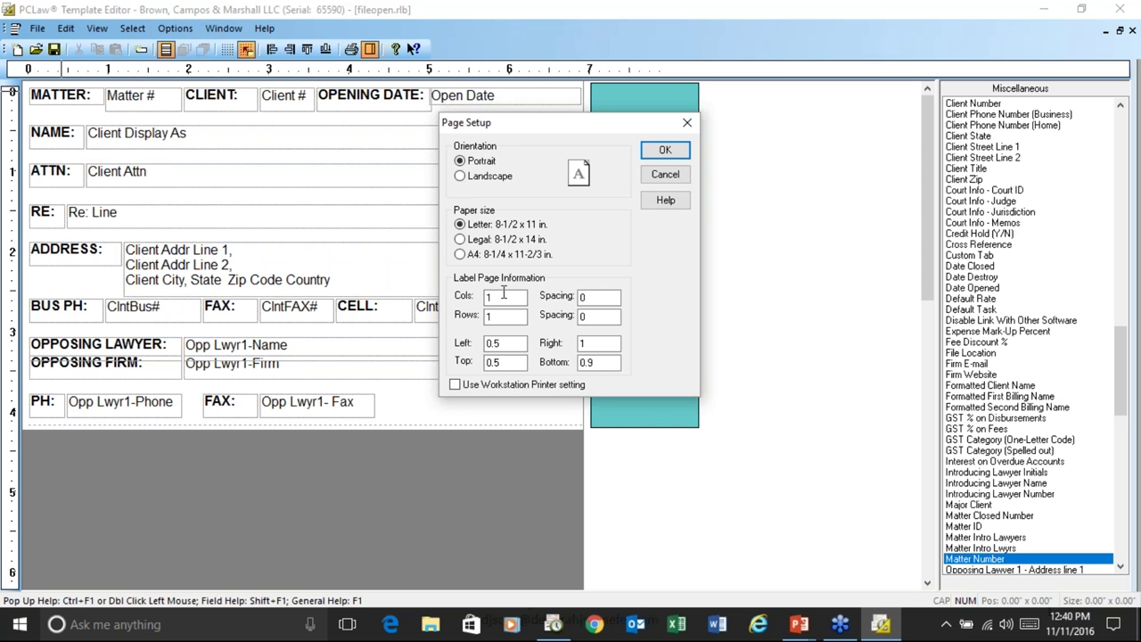
left_click(682, 178)
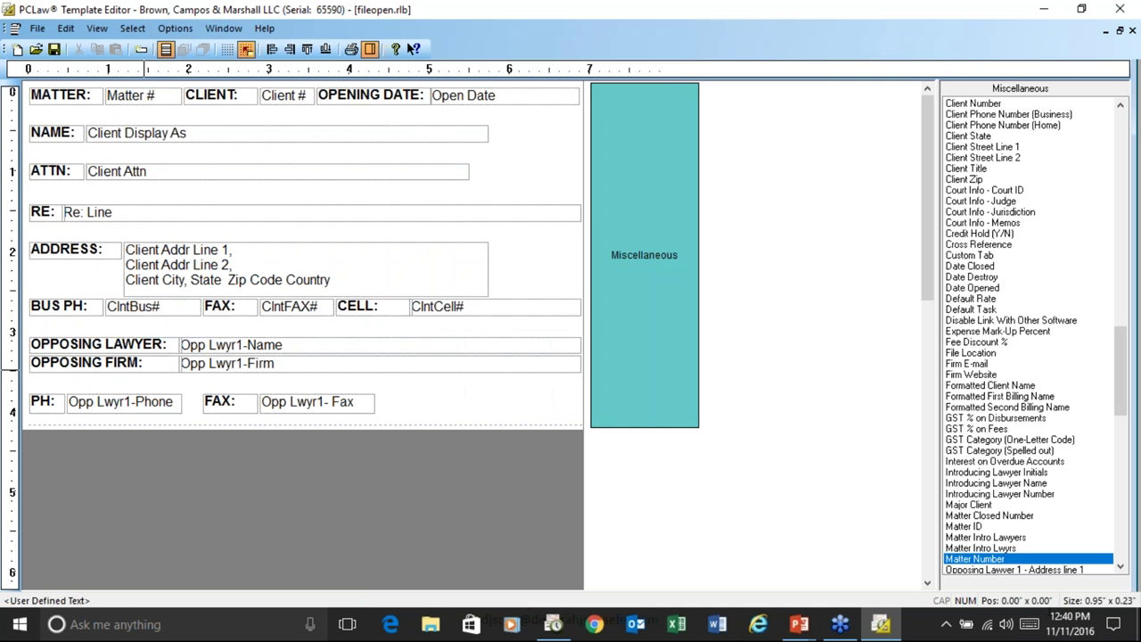
Show All Templates(*.r??) in the Open File list and search it for the template named detail
left_click(37, 28)
left_click(59, 65)
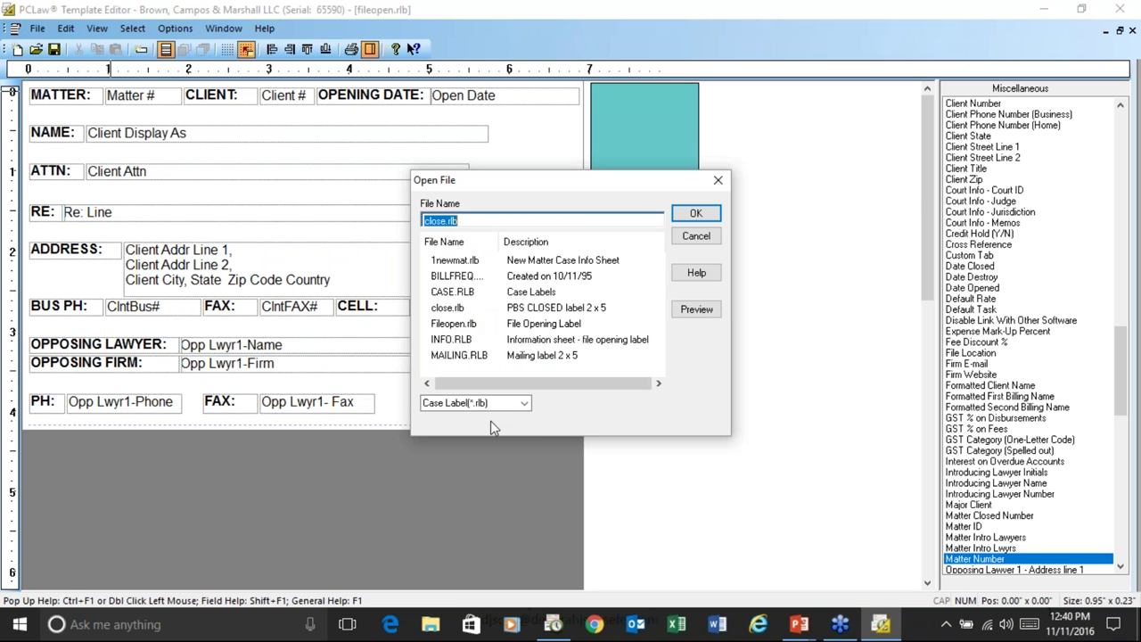
left_click(524, 402)
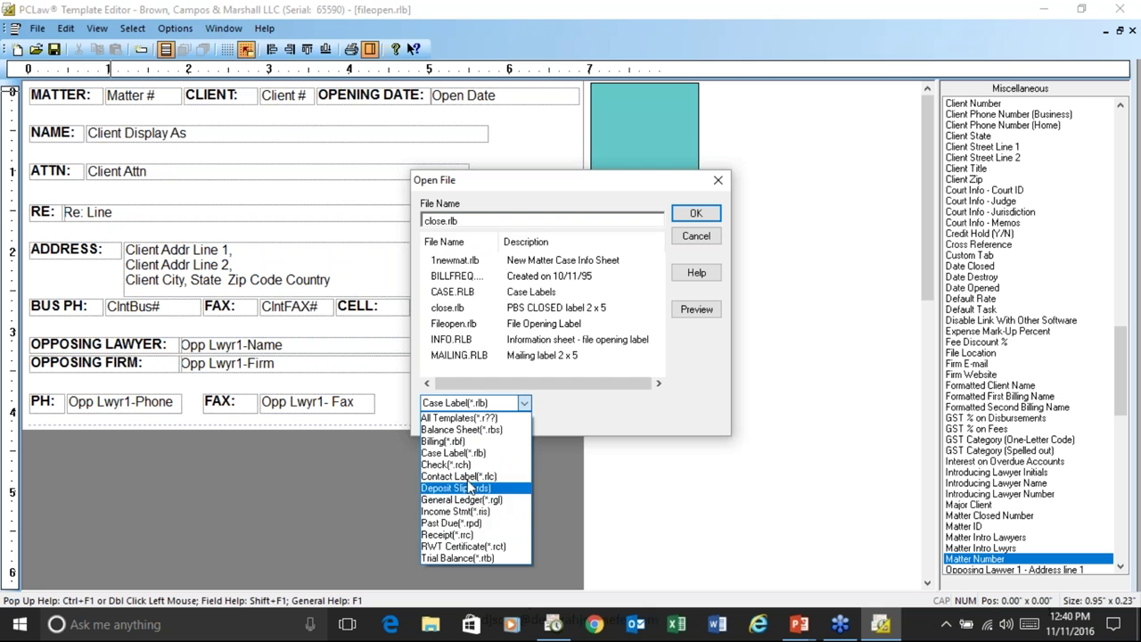
left_click(471, 419)
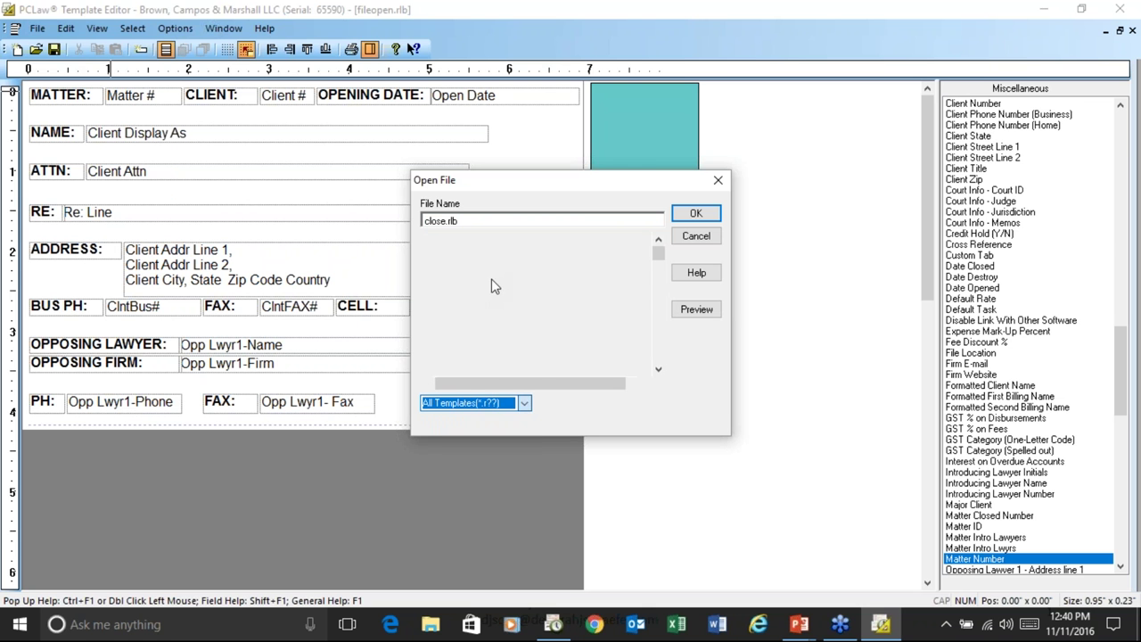
left_click_drag(659, 260, 660, 254)
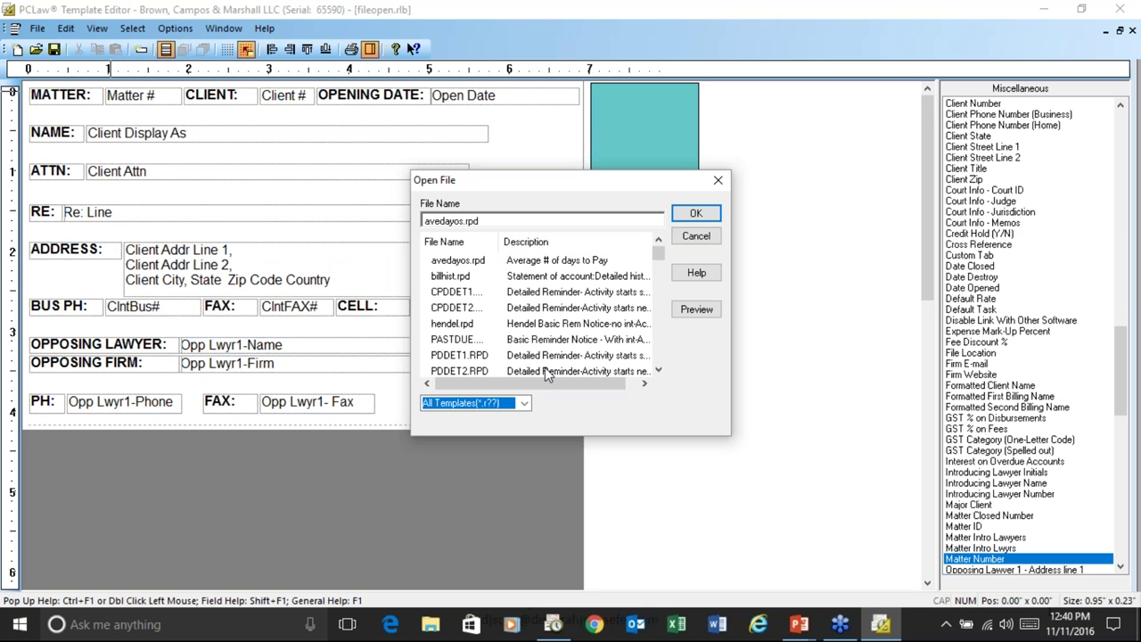
scroll(539, 328, "down", 5)
scroll(539, 328, "up", 5)
left_click(481, 307)
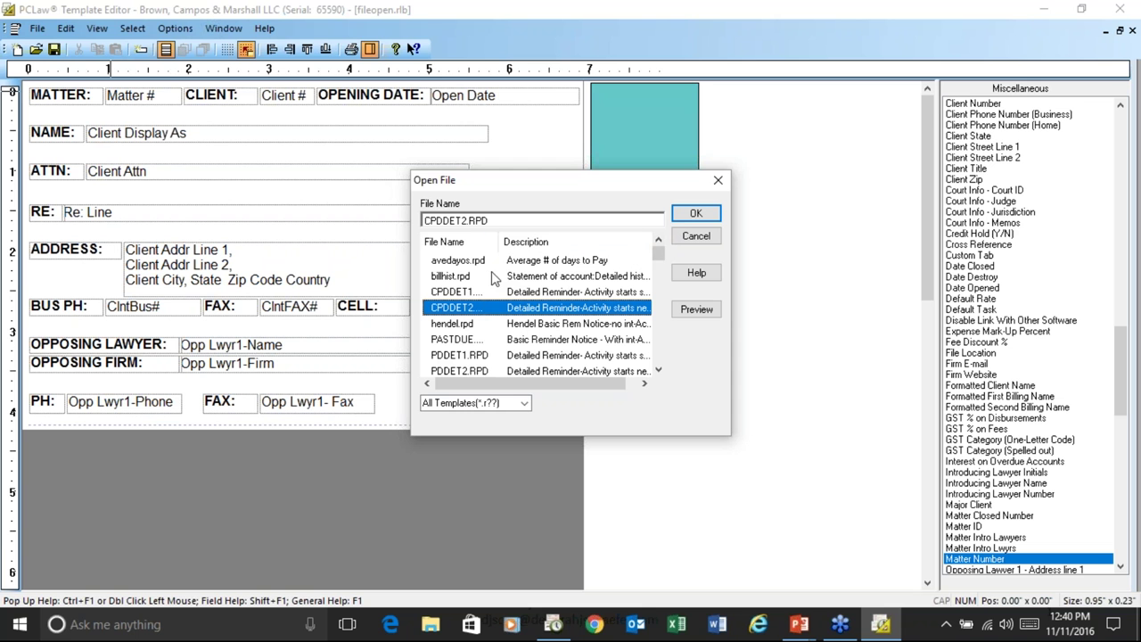
double_click(454, 220)
key("BackSpace")
type("detail")
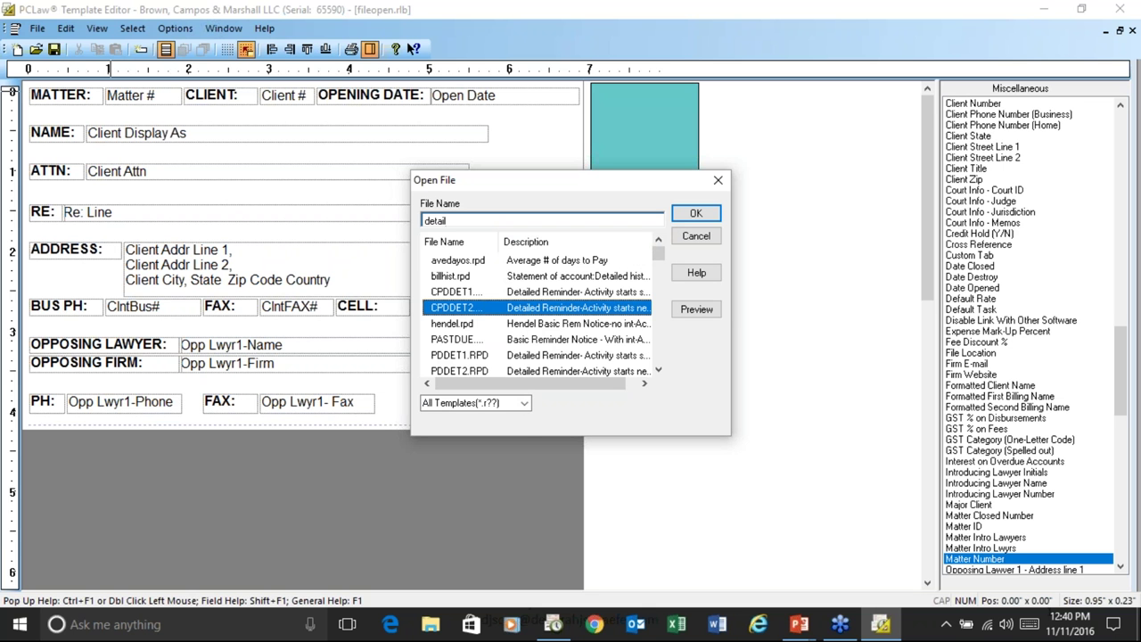
left_click(492, 291)
Limit the template list to Billing(*.rbf) and open DETAIL.RBF
left_click(524, 400)
left_click(486, 438)
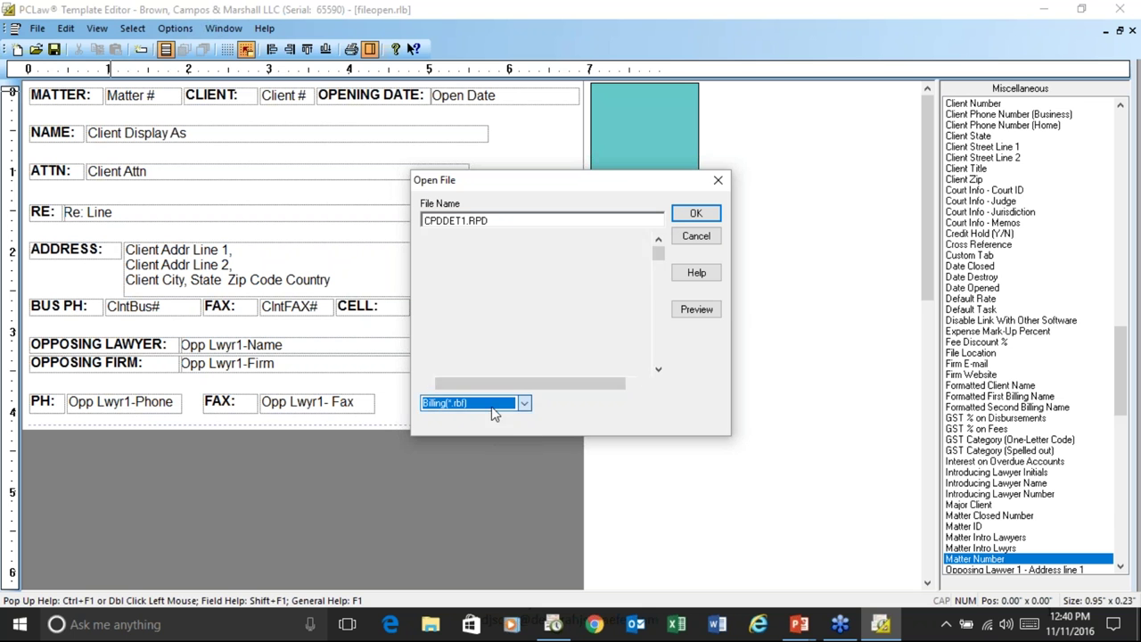
scroll(485, 322, "down", 5)
scroll(486, 323, "down", 8)
scroll(481, 307, "up", 2)
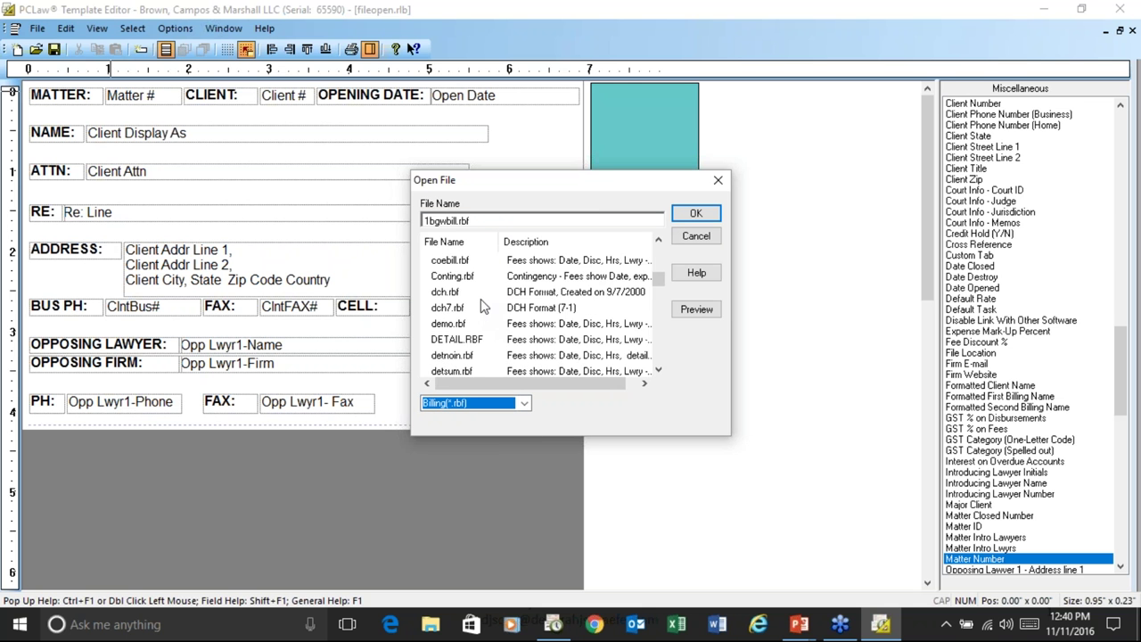
left_click(471, 340)
left_click(696, 216)
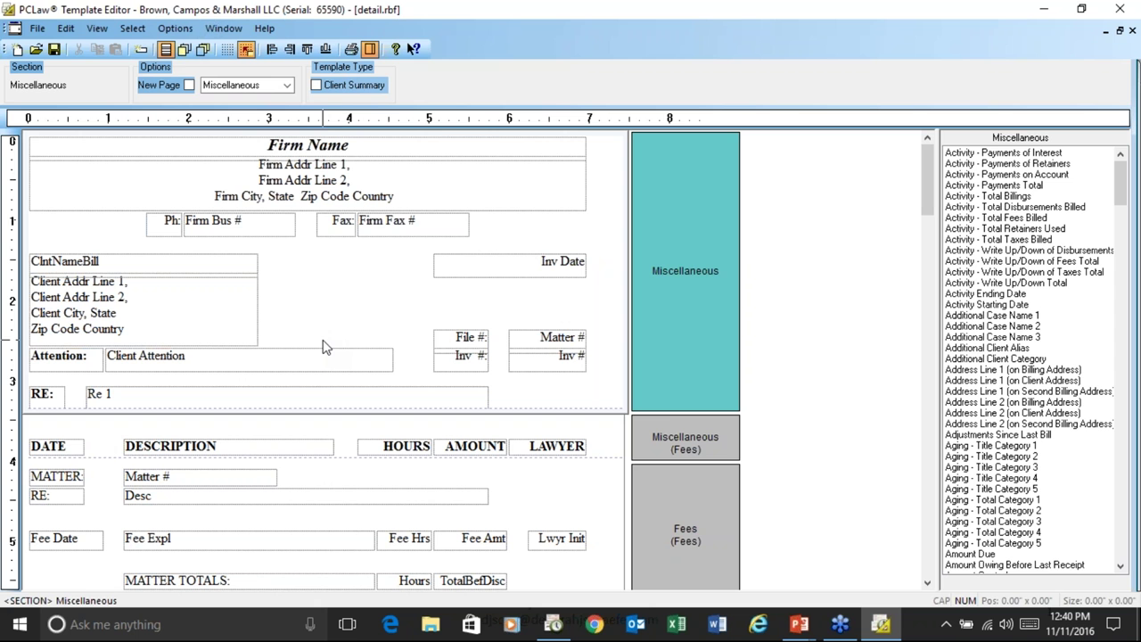
Review the first page and other page backgrounds of the detail billing template, and return to its body layout
left_click(183, 50)
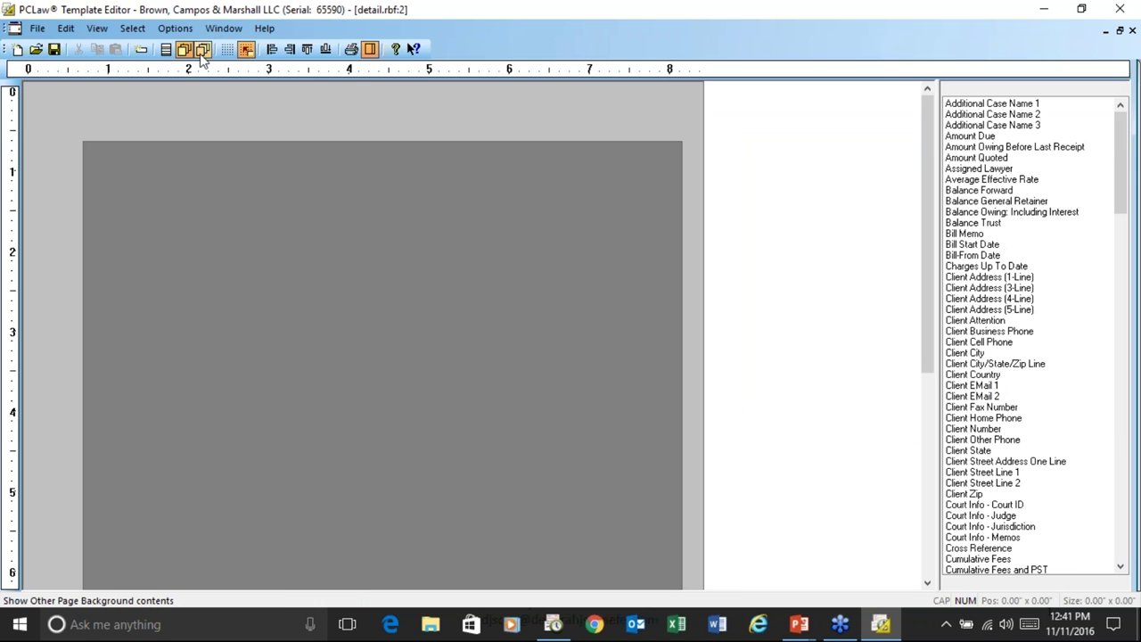
left_click(203, 50)
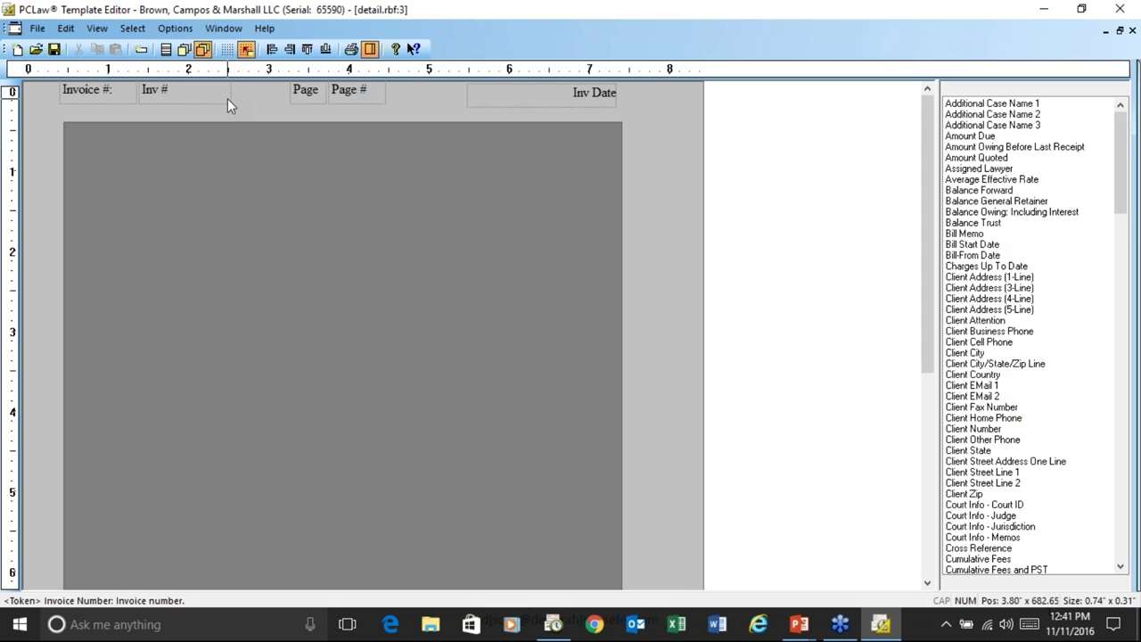
left_click(183, 51)
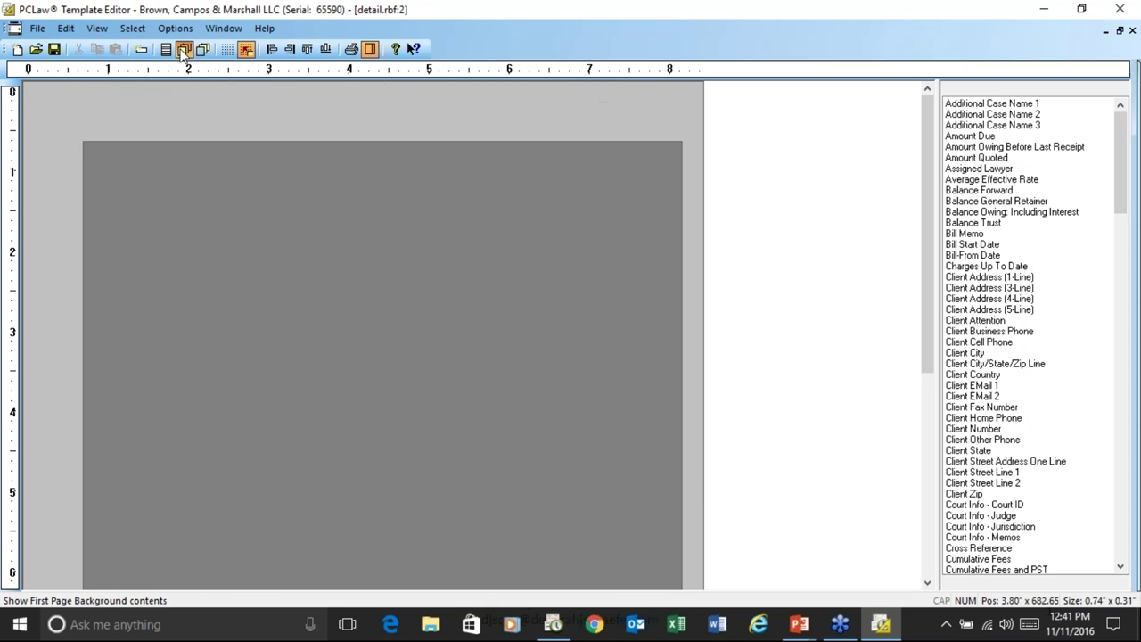
left_click(166, 50)
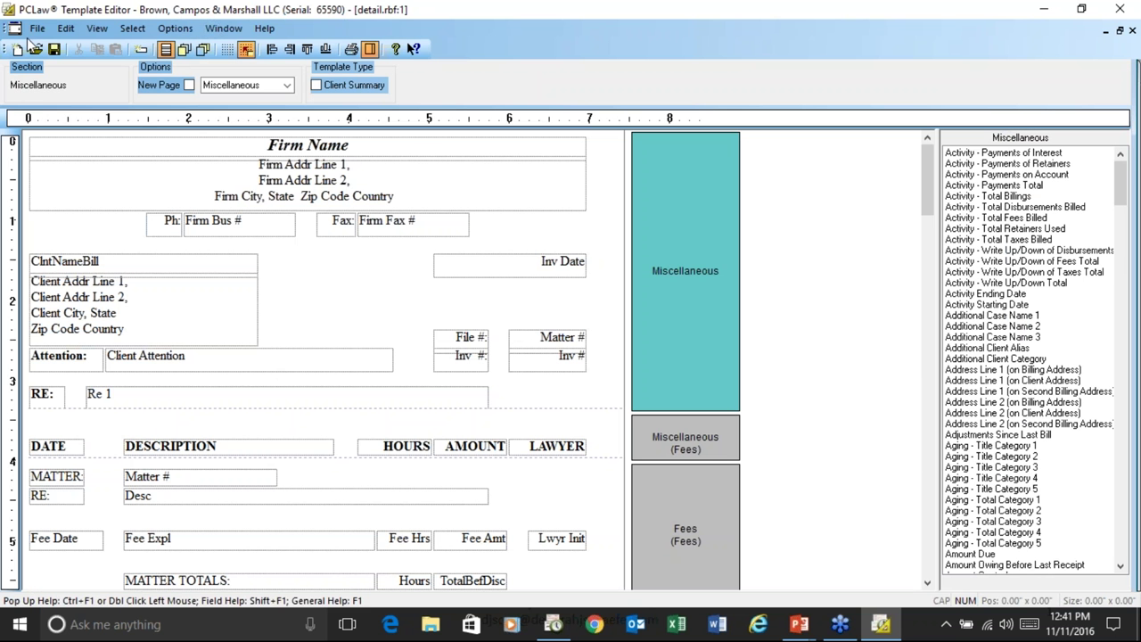
Set the top margin for other pages to 1 in the detail template's page setup
left_click(37, 27)
left_click(80, 148)
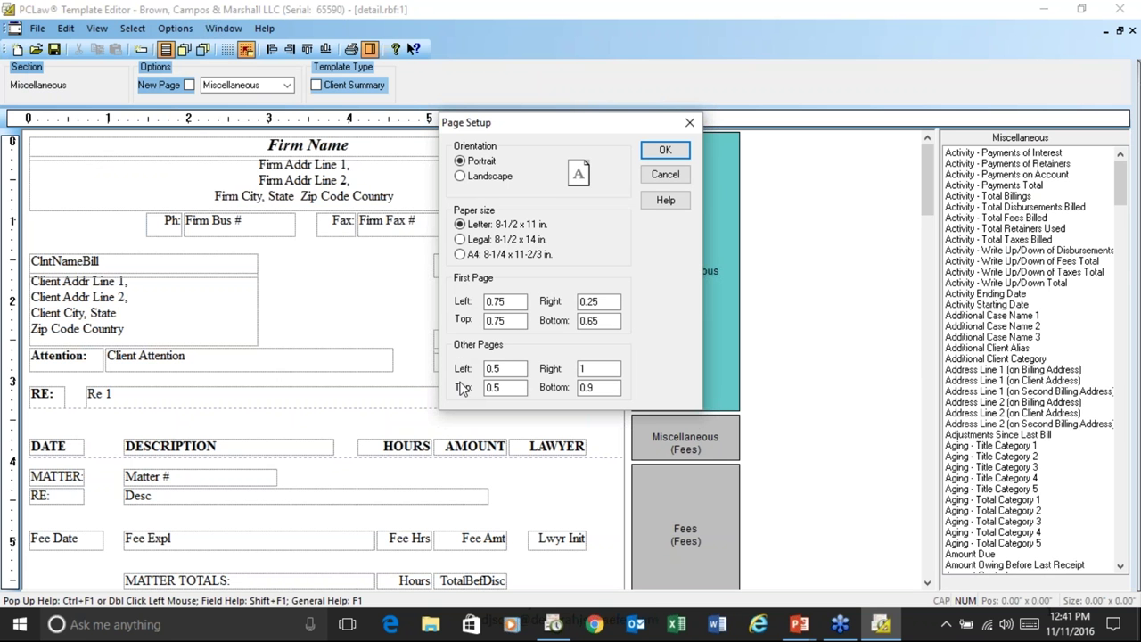
double_click(500, 387)
type("1")
left_click(664, 150)
On the other pages background, move the Invoice #: label and the Inv # token down to just above the body area
left_click(202, 50)
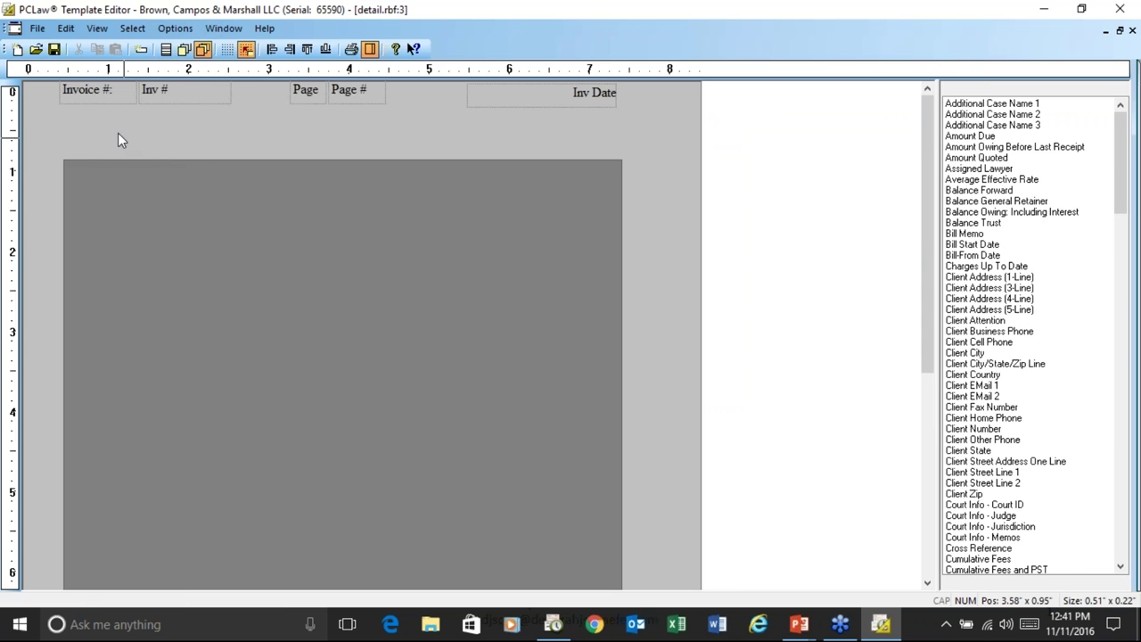
left_click_drag(96, 98, 96, 148)
left_click_drag(169, 93, 171, 148)
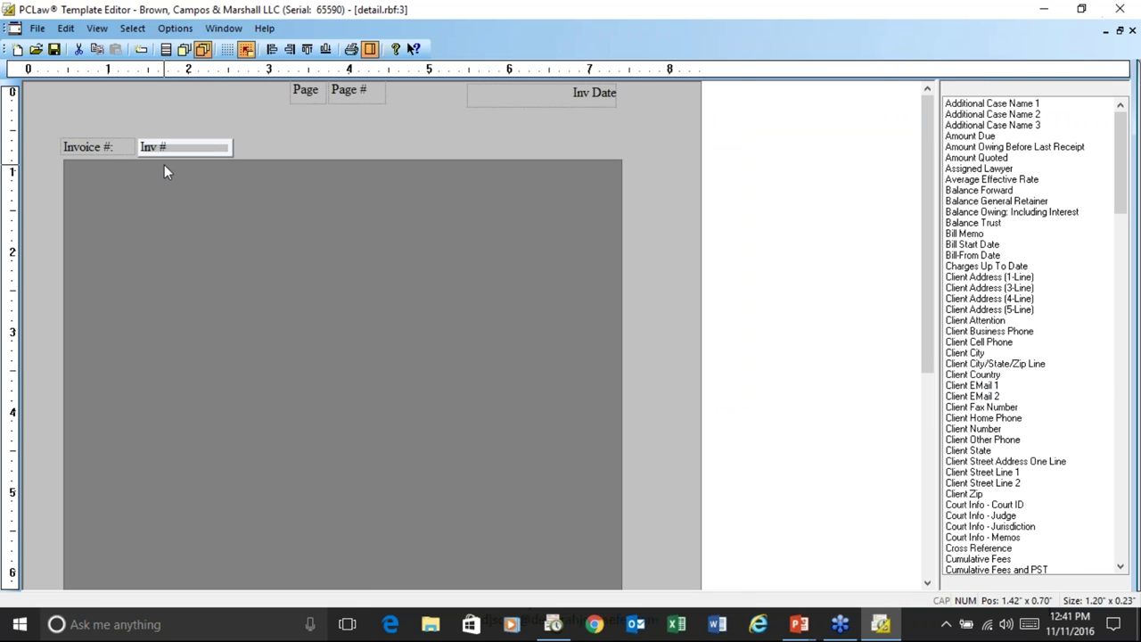
Bring up Save As for the edited template, cancel it, and close the Template Editor to return to PCLaw
left_click(38, 28)
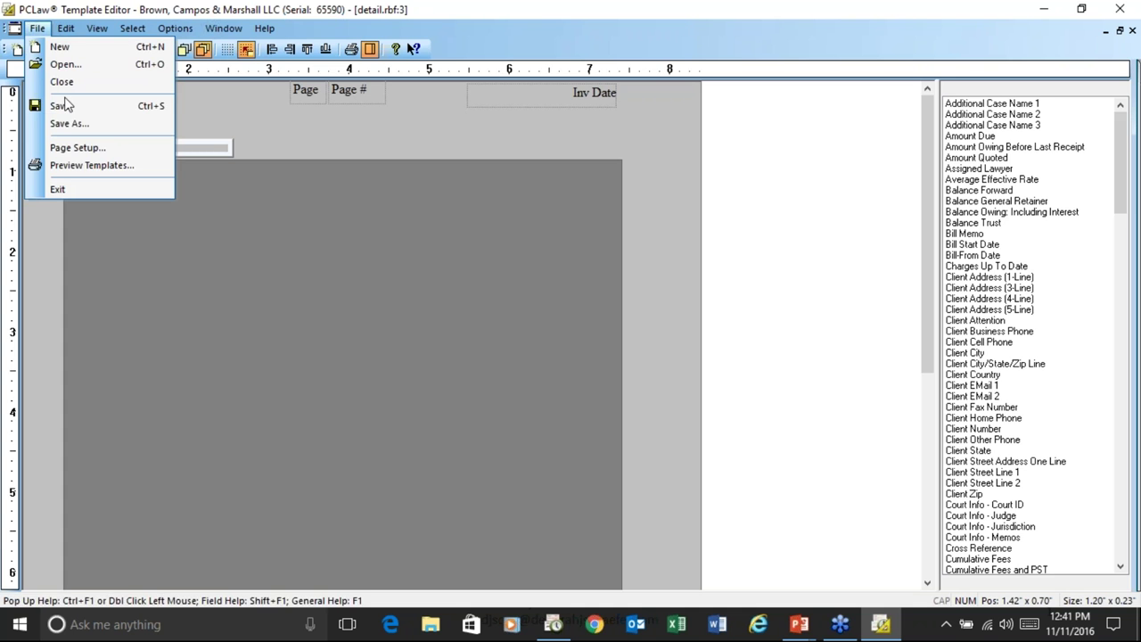
left_click(68, 125)
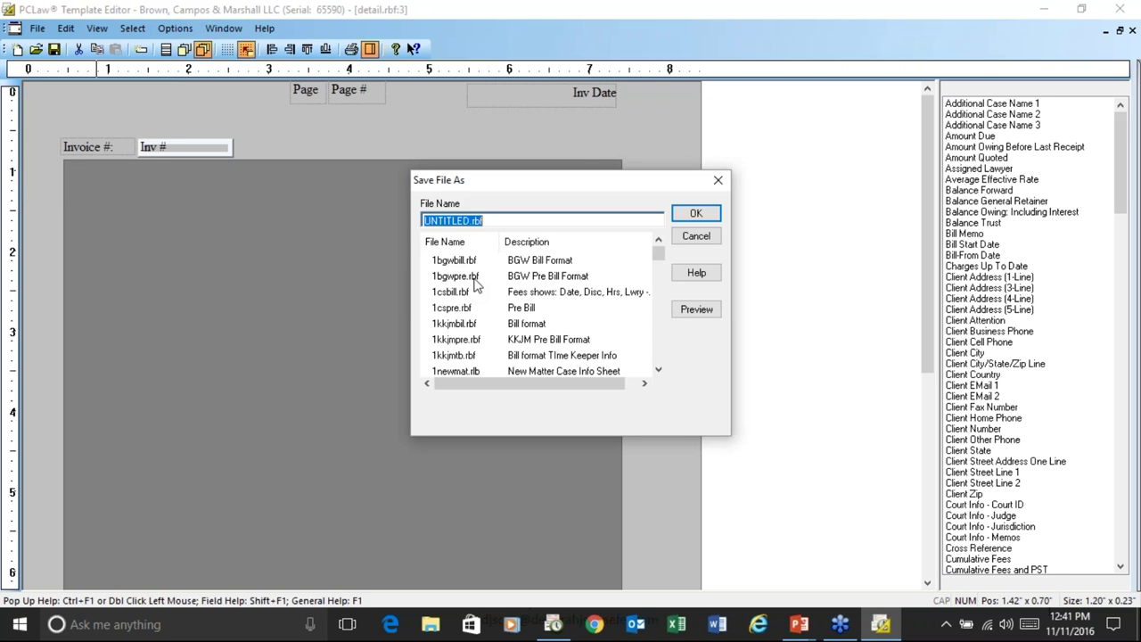
left_click(696, 239)
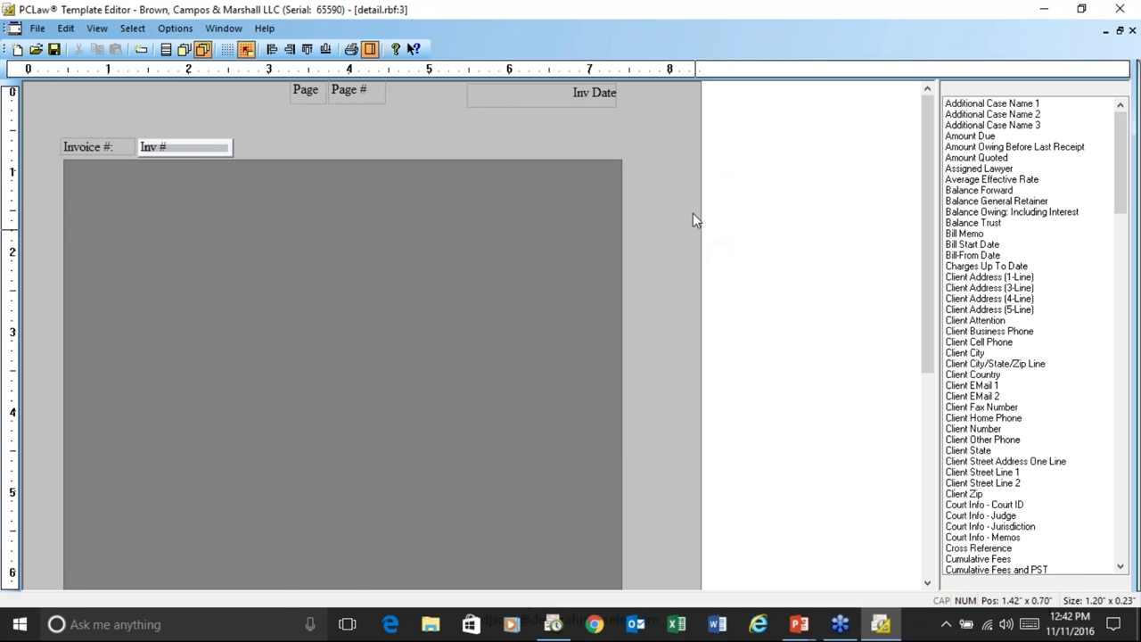
left_click(1121, 11)
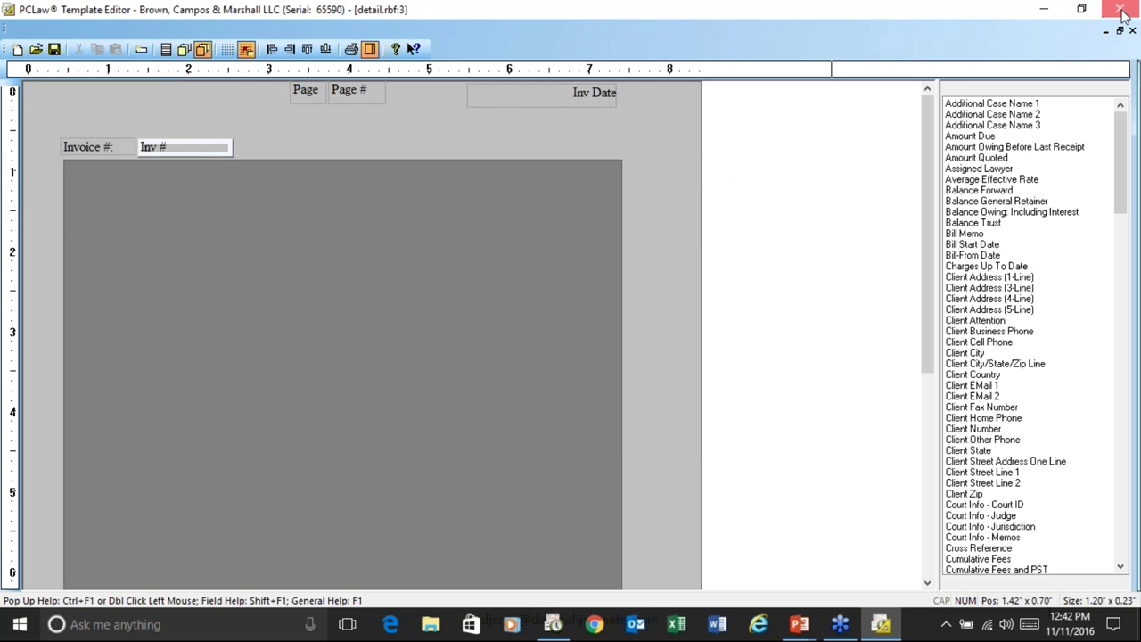
left_click(584, 354)
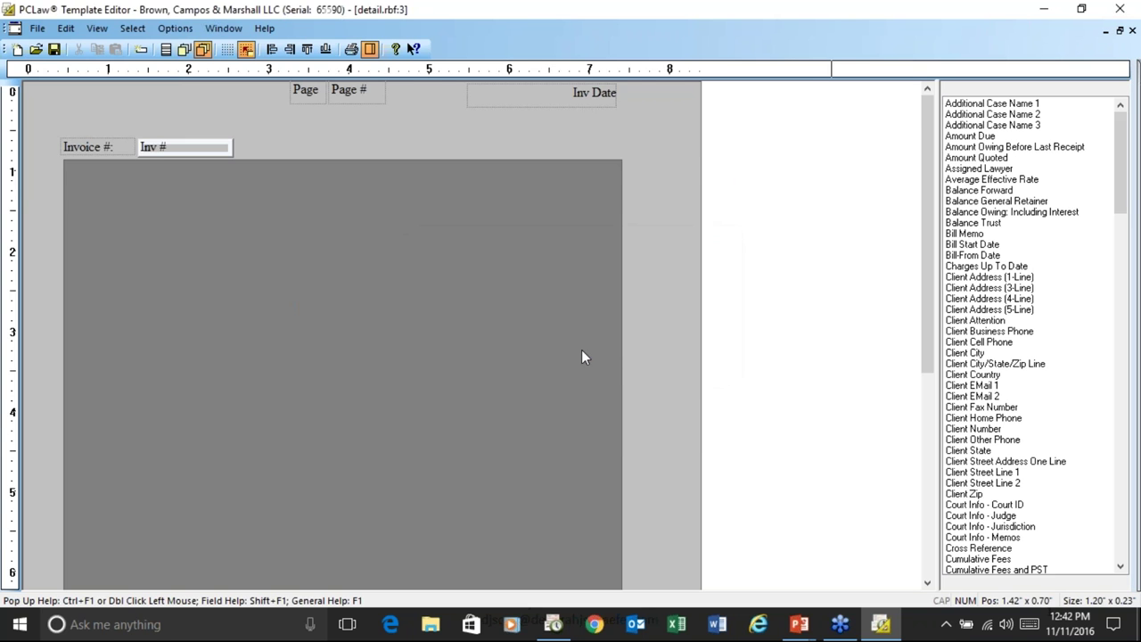
left_click(583, 354)
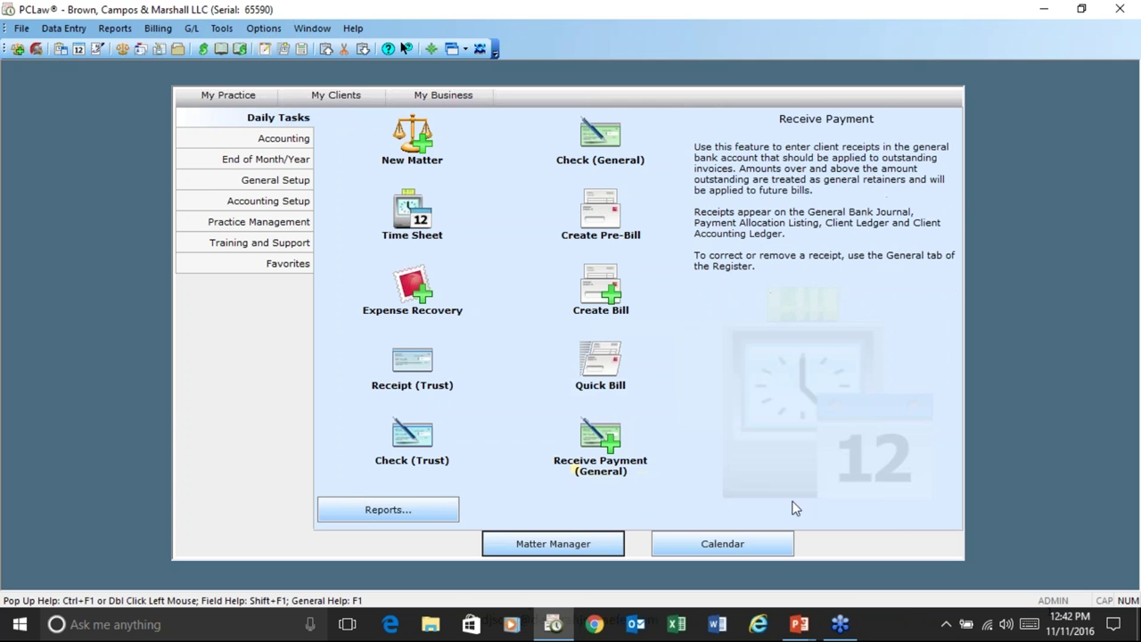
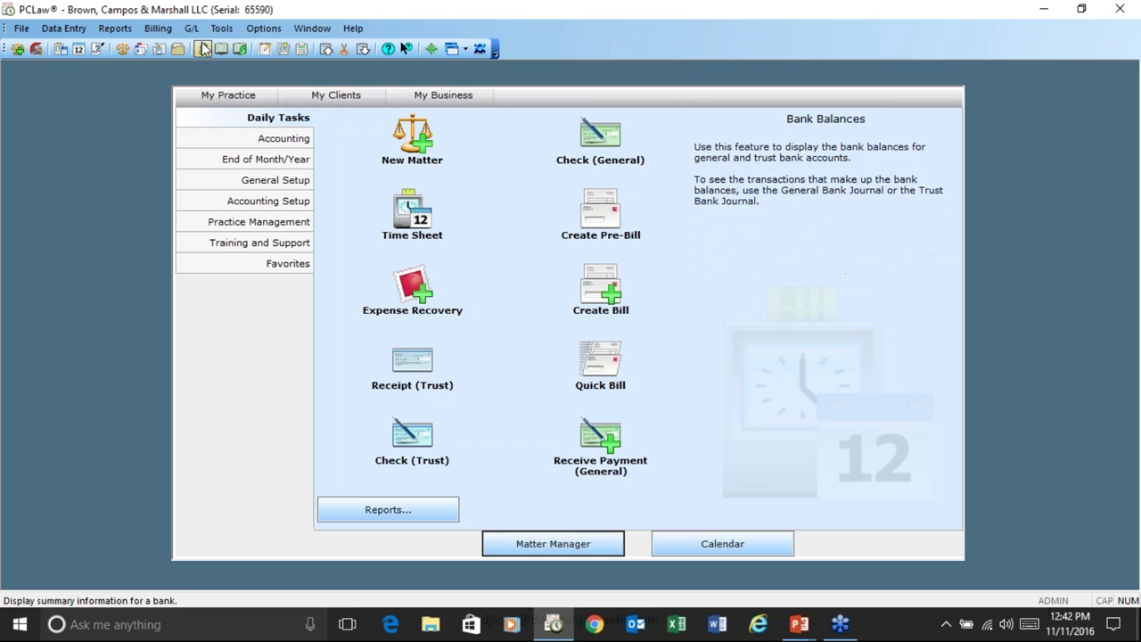
Review the general Connection Settings for linked programs, and cancel without changes
left_click(264, 34)
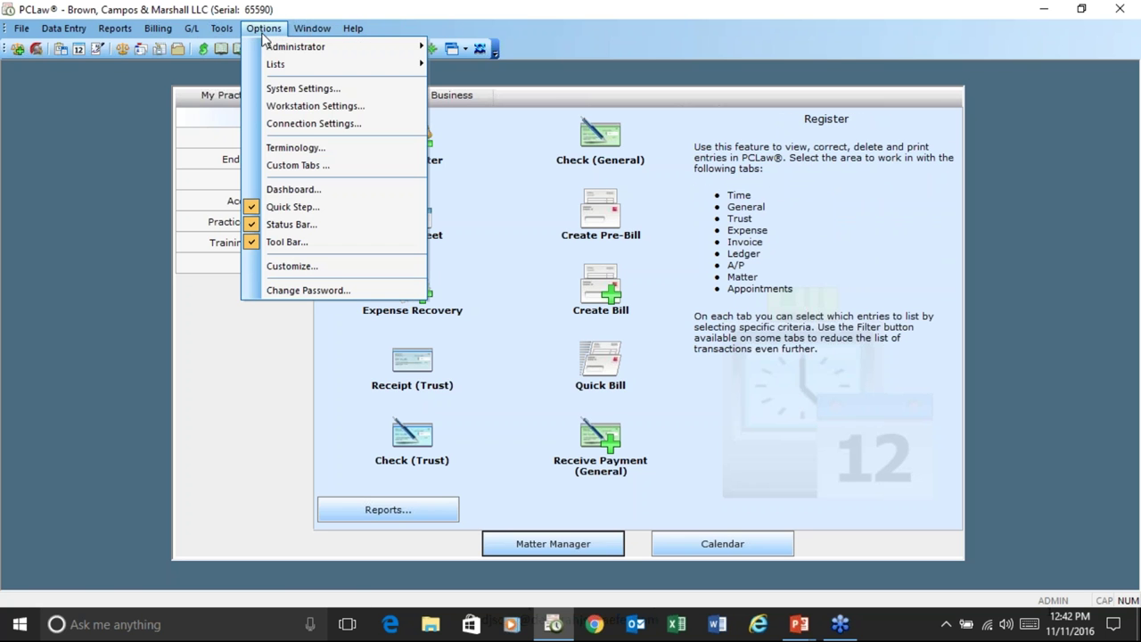
left_click(301, 129)
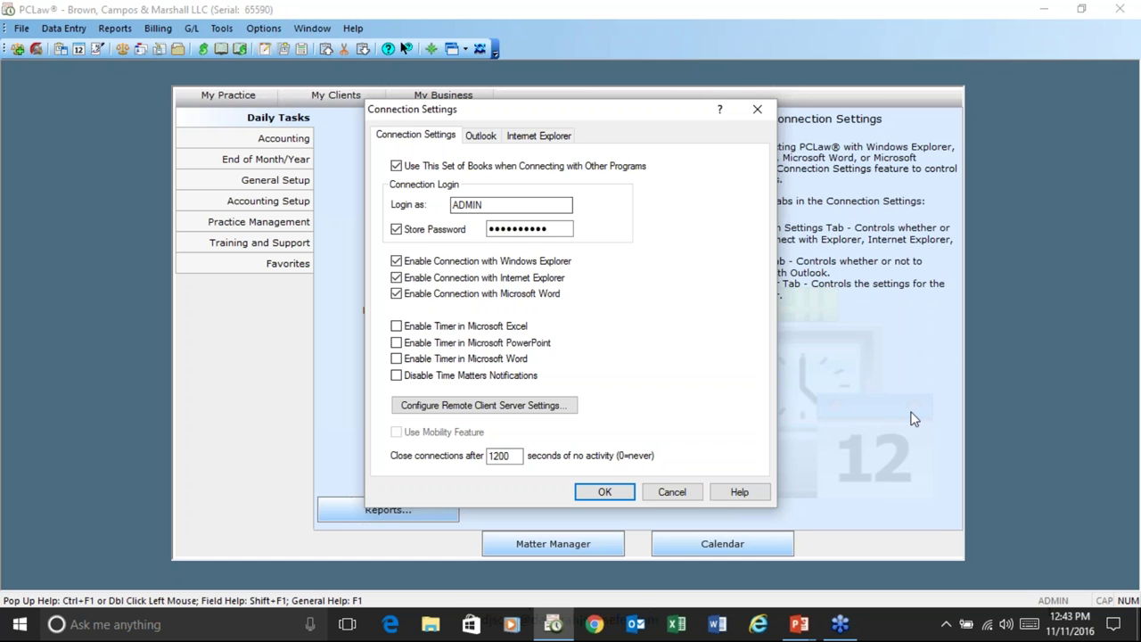
left_click(675, 493)
Check which users are logged in with the User Monitor, and close it
left_click(221, 28)
left_click(264, 342)
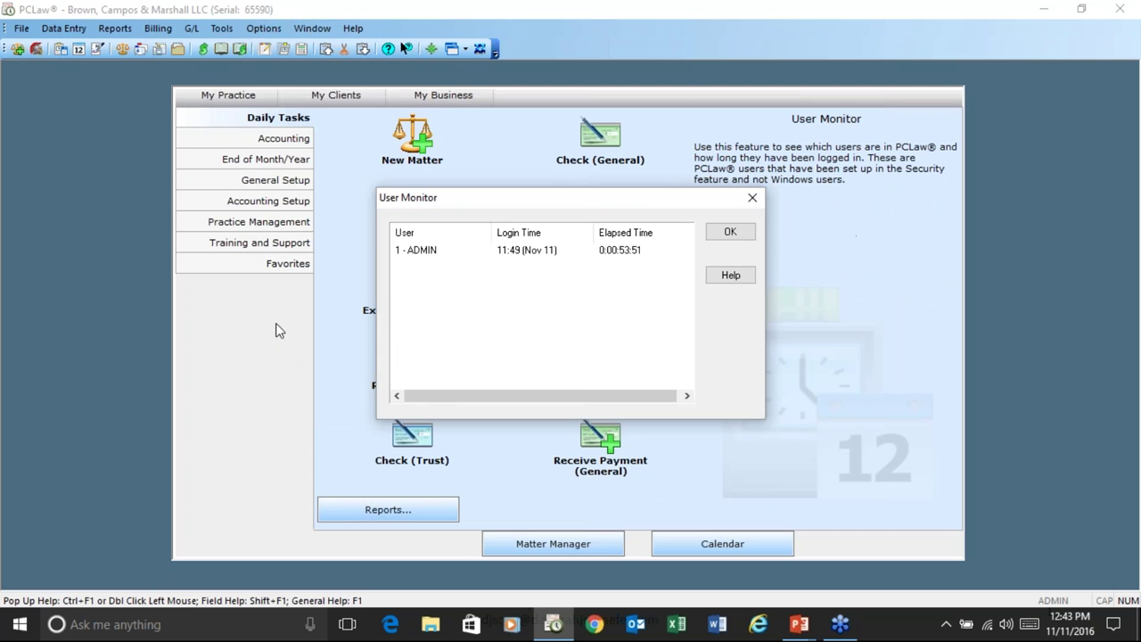
left_click(729, 232)
Examine the Outlook connection settings, toggling Enable Connection for Contacts on and off to view its exchange options, and cancel
left_click(264, 29)
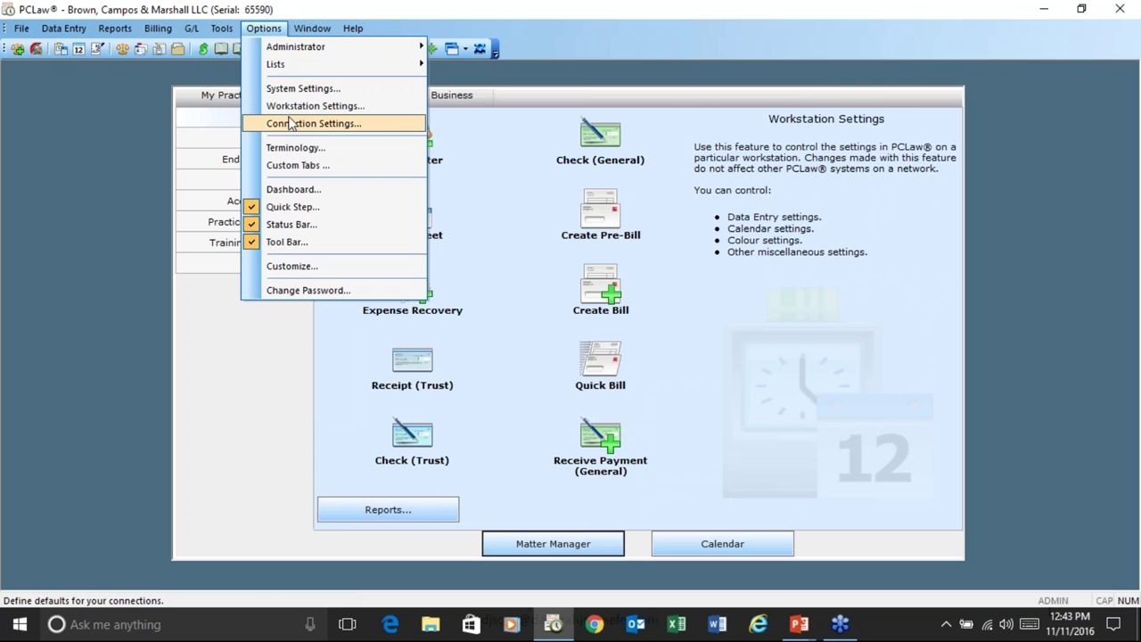
left_click(314, 123)
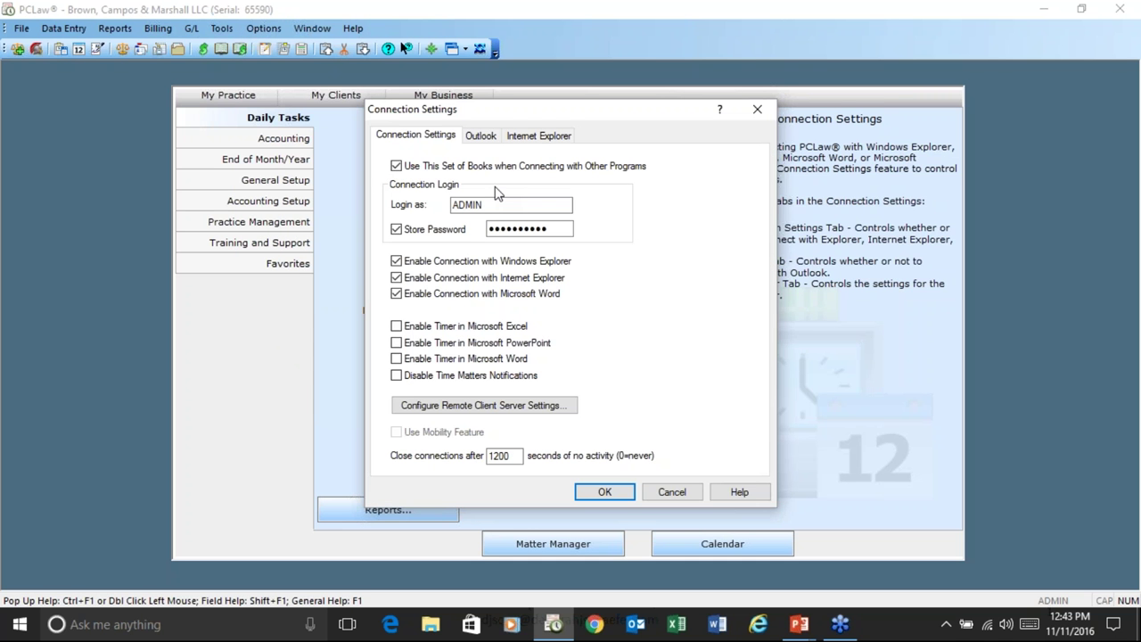
left_click(472, 138)
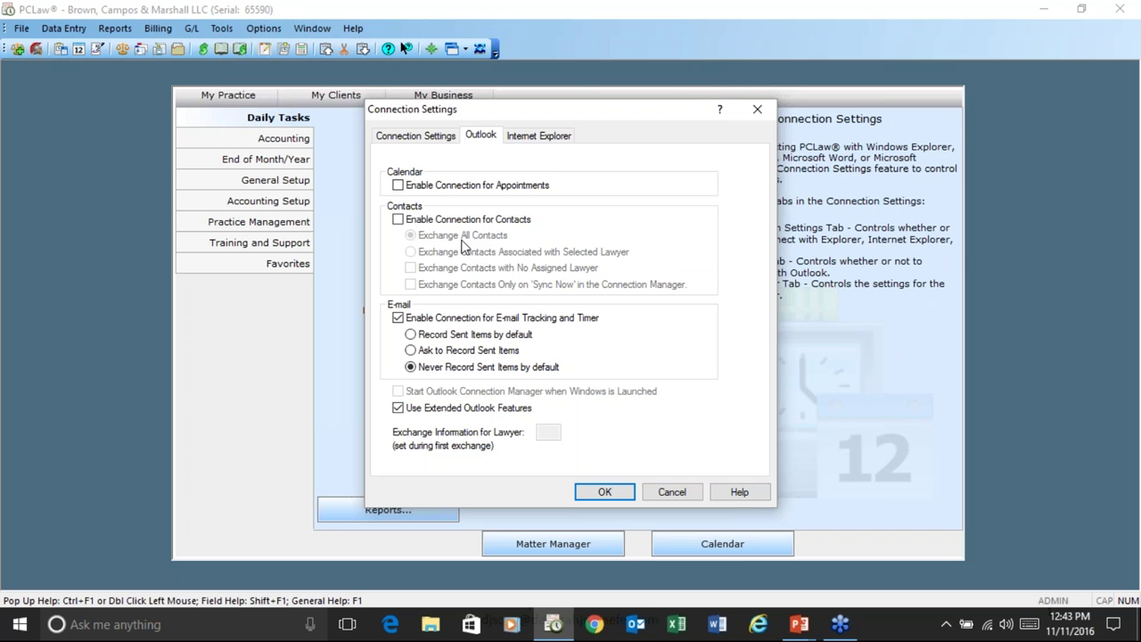
left_click(398, 219)
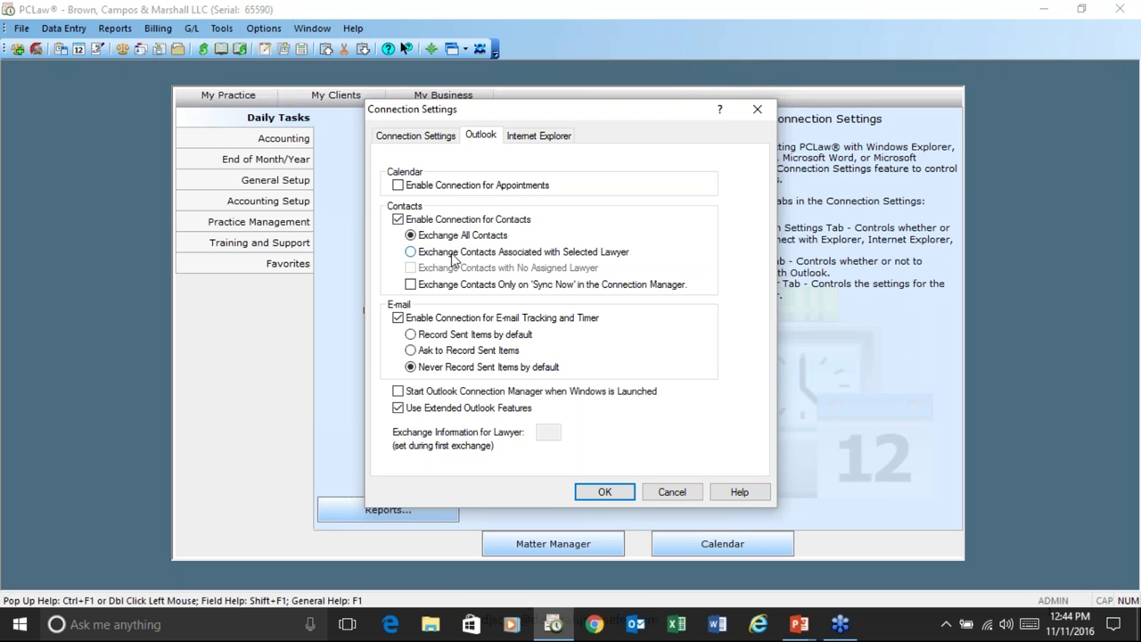
left_click(398, 219)
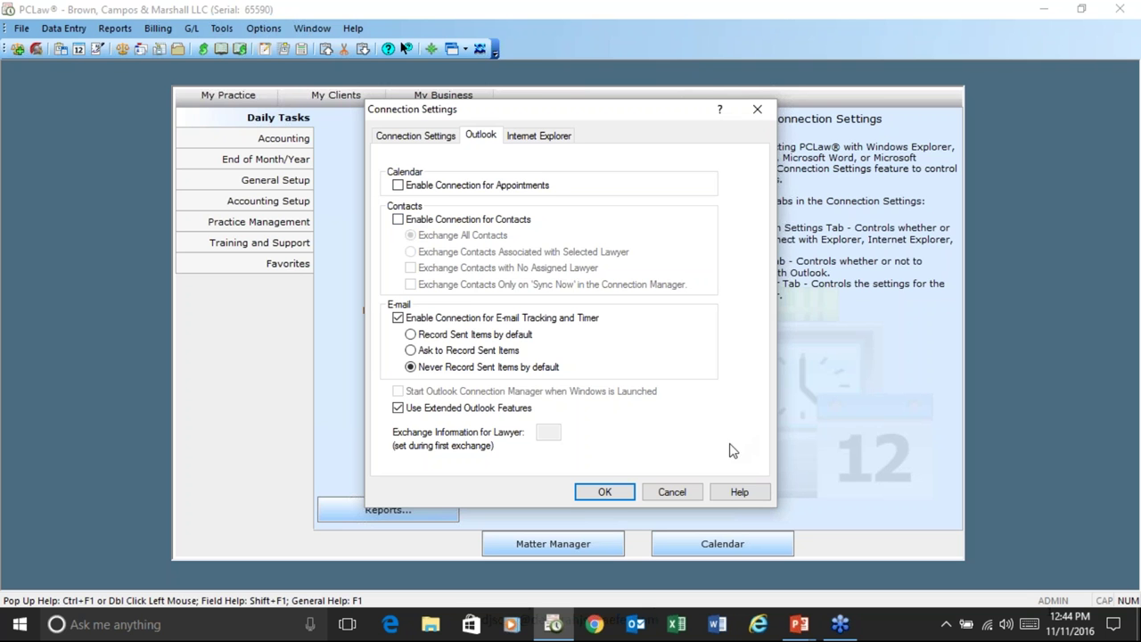
left_click(686, 491)
left_click(946, 626)
left_click(726, 411)
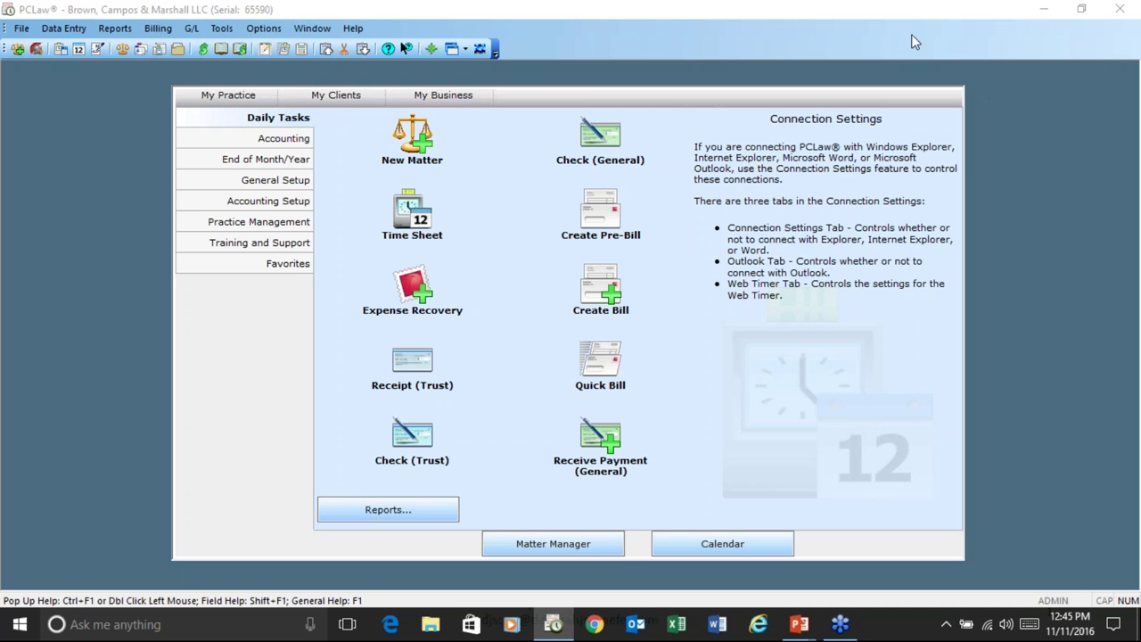
left_click(833, 426)
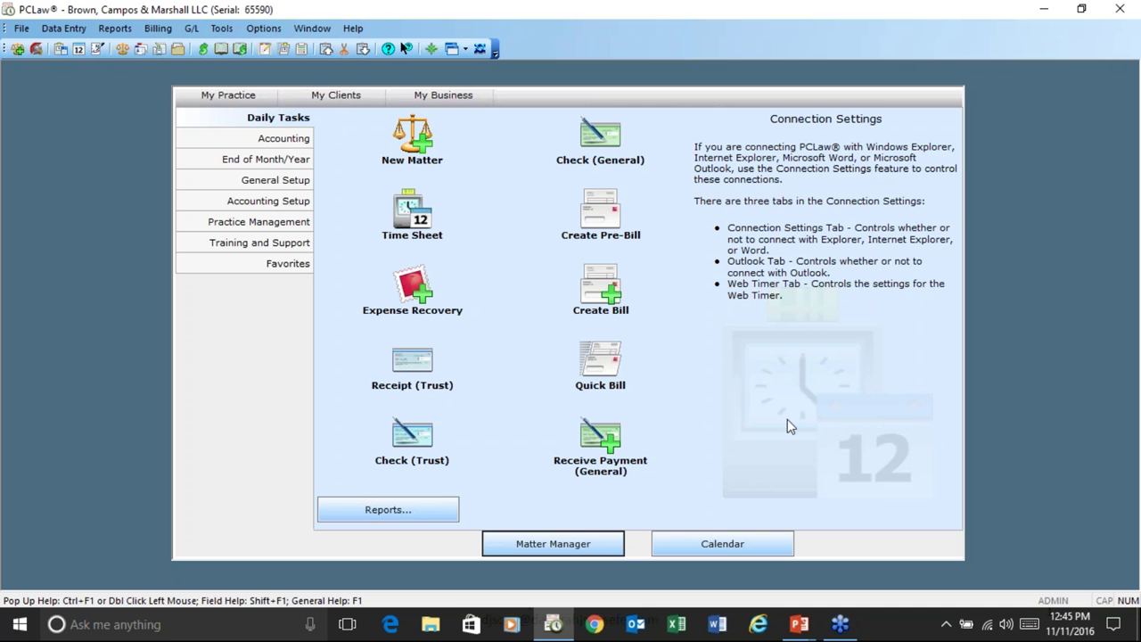
Open the Time Listing productivity report and choose the lawyer with nickname 2 as the working lawyer
left_click(115, 28)
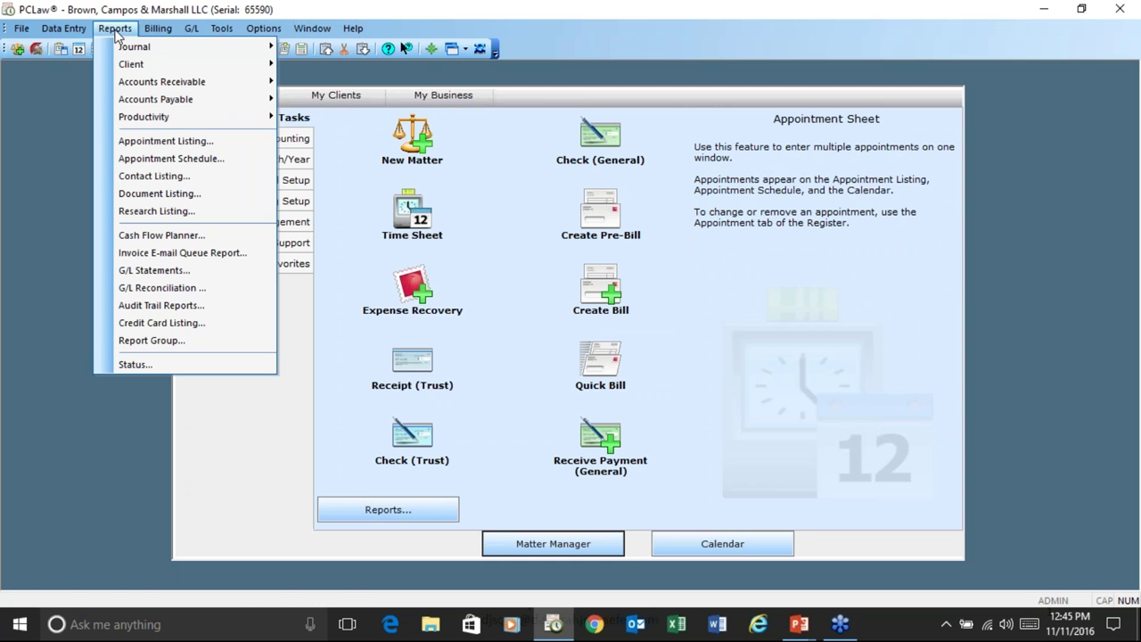
mouse_move(252, 116)
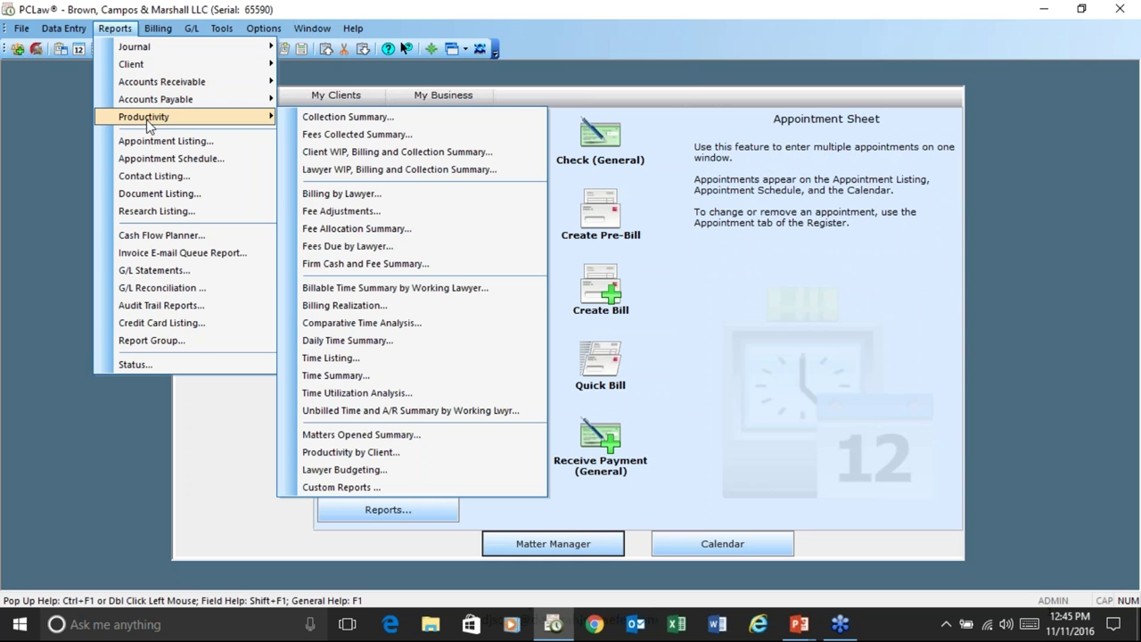
left_click(343, 358)
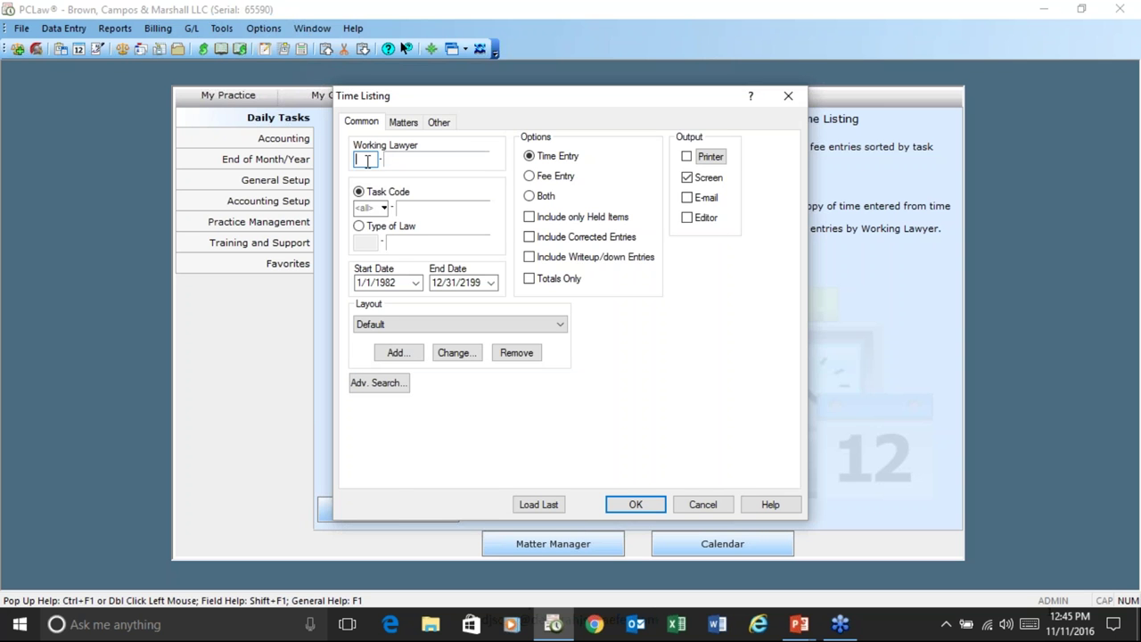
double_click(366, 160)
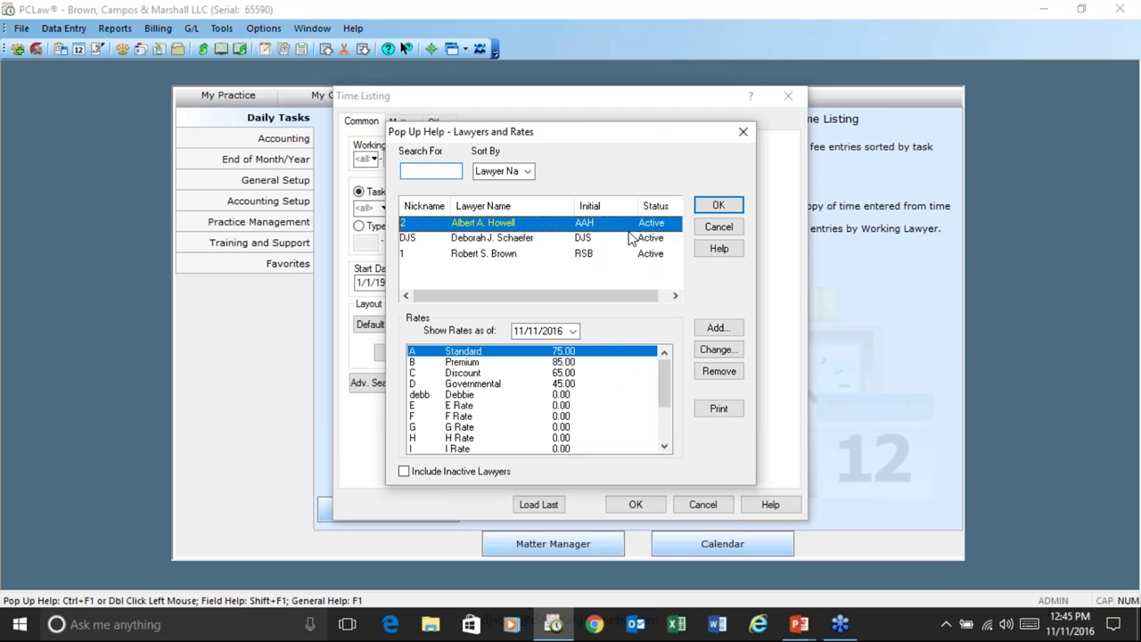
left_click(705, 205)
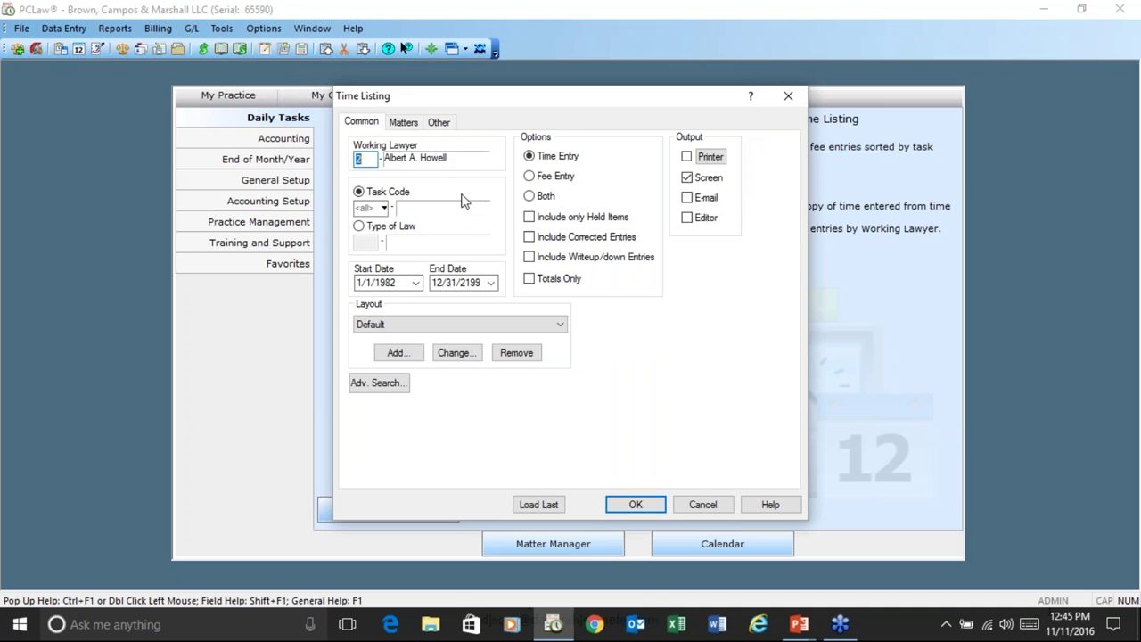
Examine the Selected Matters filter and its matter list for the Time Listing, and cancel the report
left_click(402, 122)
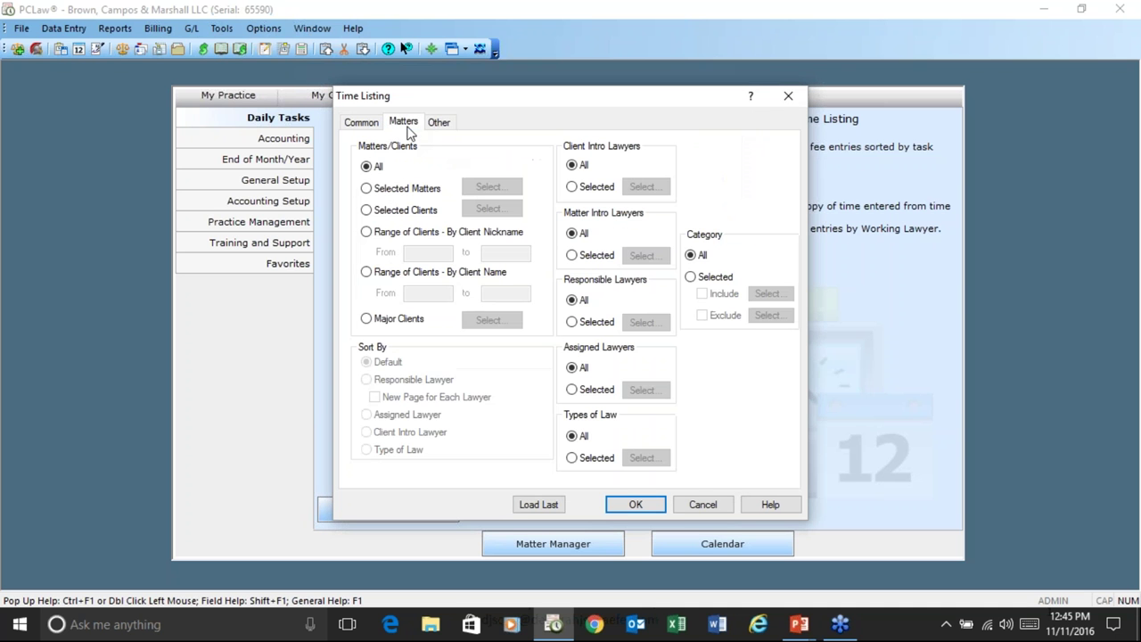
left_click(366, 189)
left_click(487, 189)
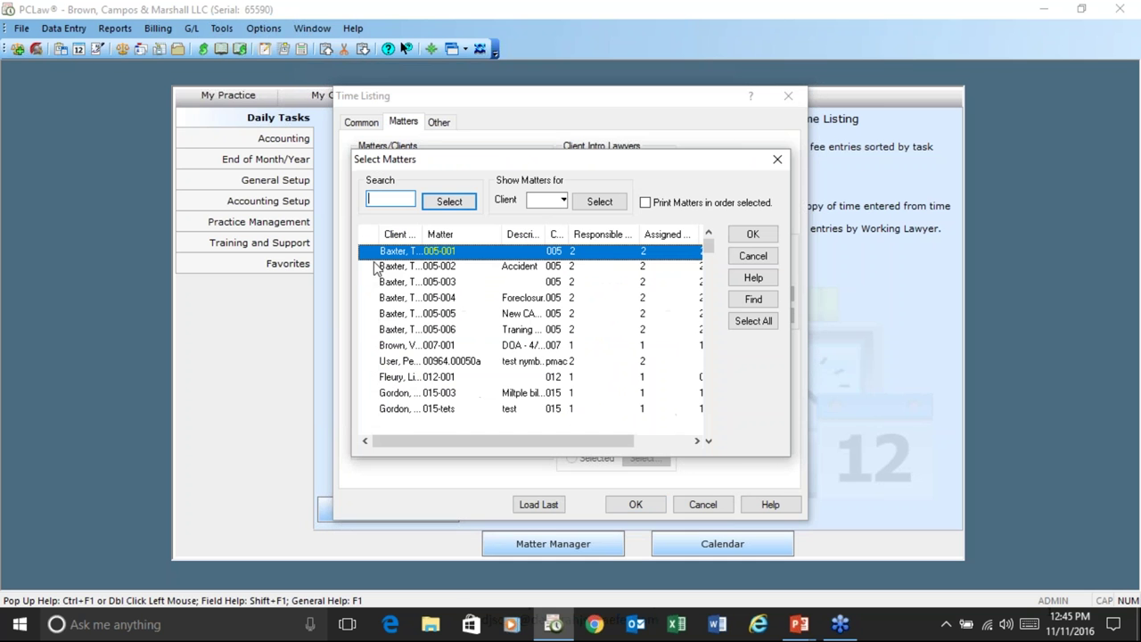
left_click(752, 257)
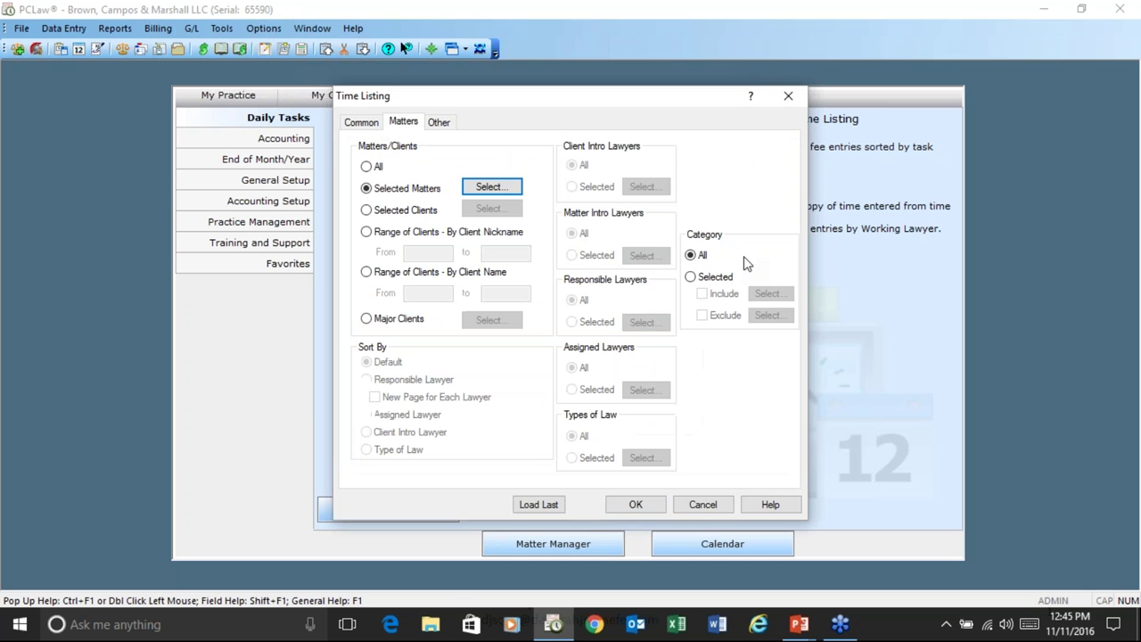
left_click(364, 123)
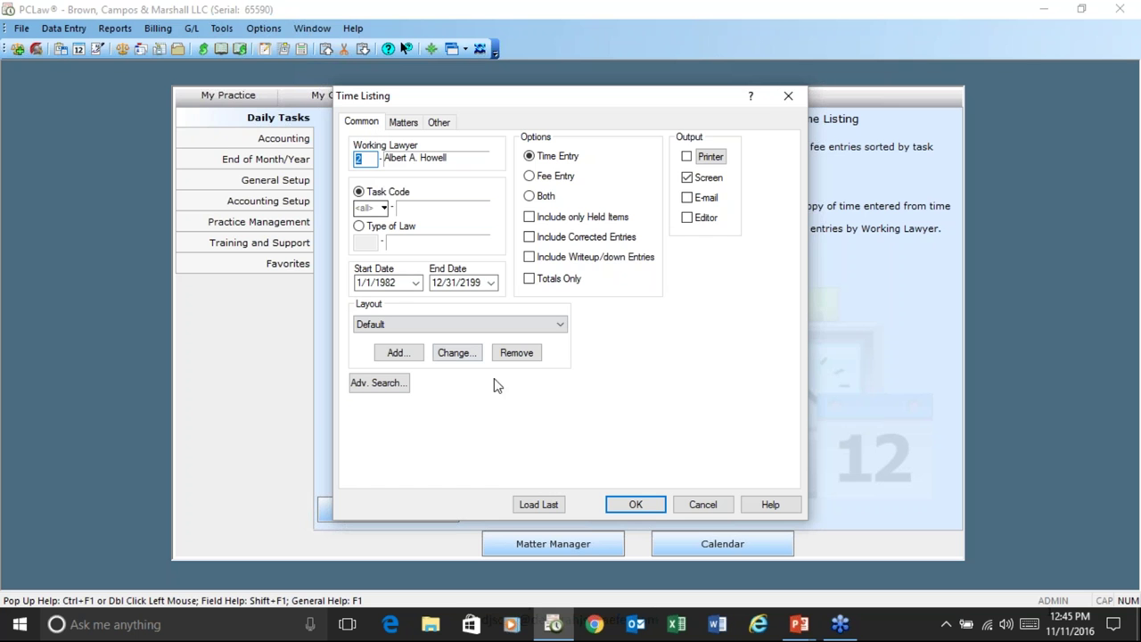
left_click(702, 504)
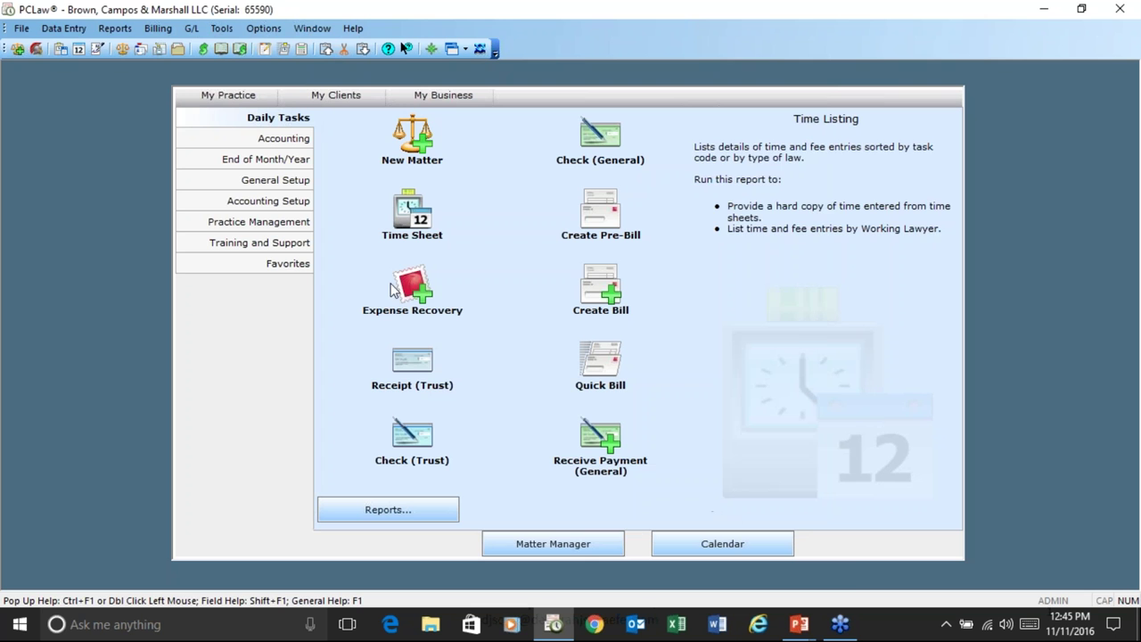
Look at the time entry listing in the Register, and close it
left_click(65, 29)
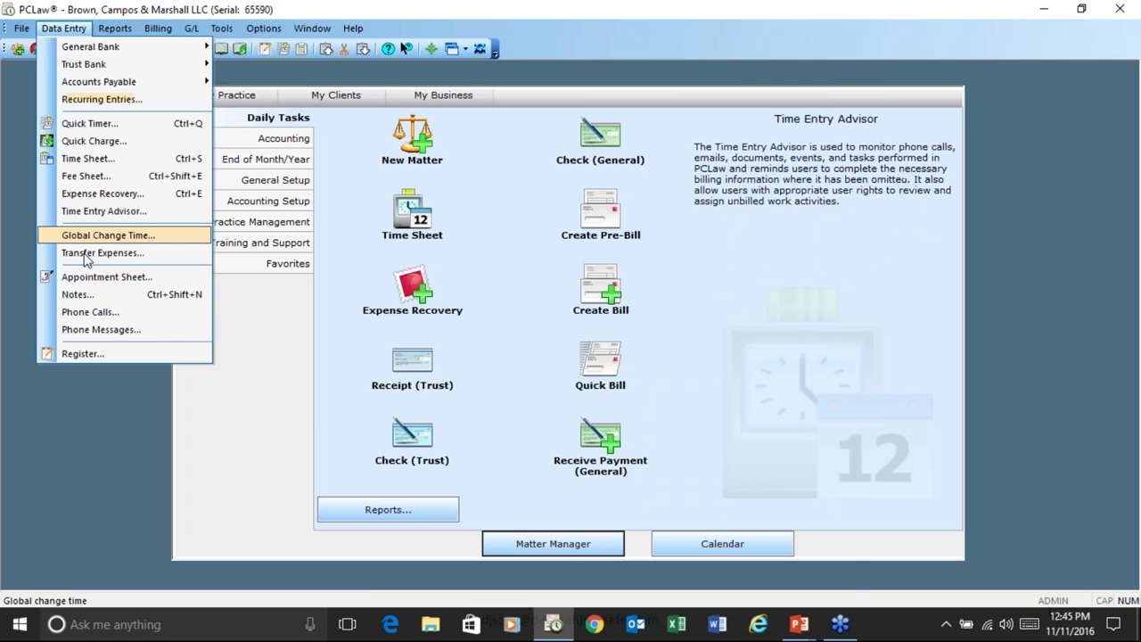
left_click(96, 354)
left_click(71, 145)
left_click(184, 145)
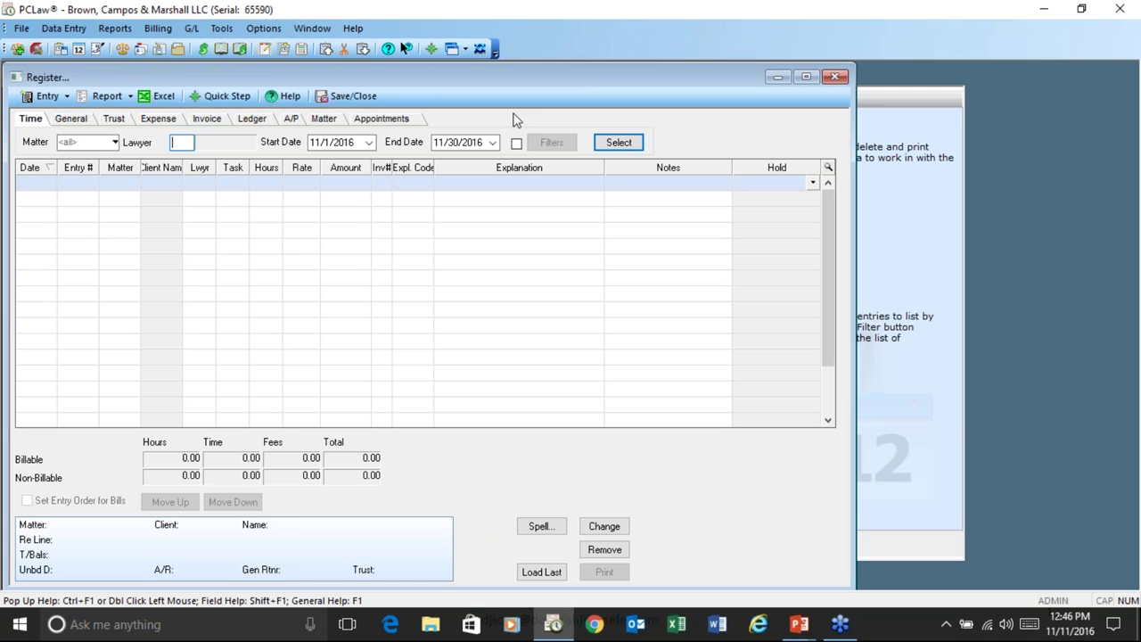
left_click(353, 96)
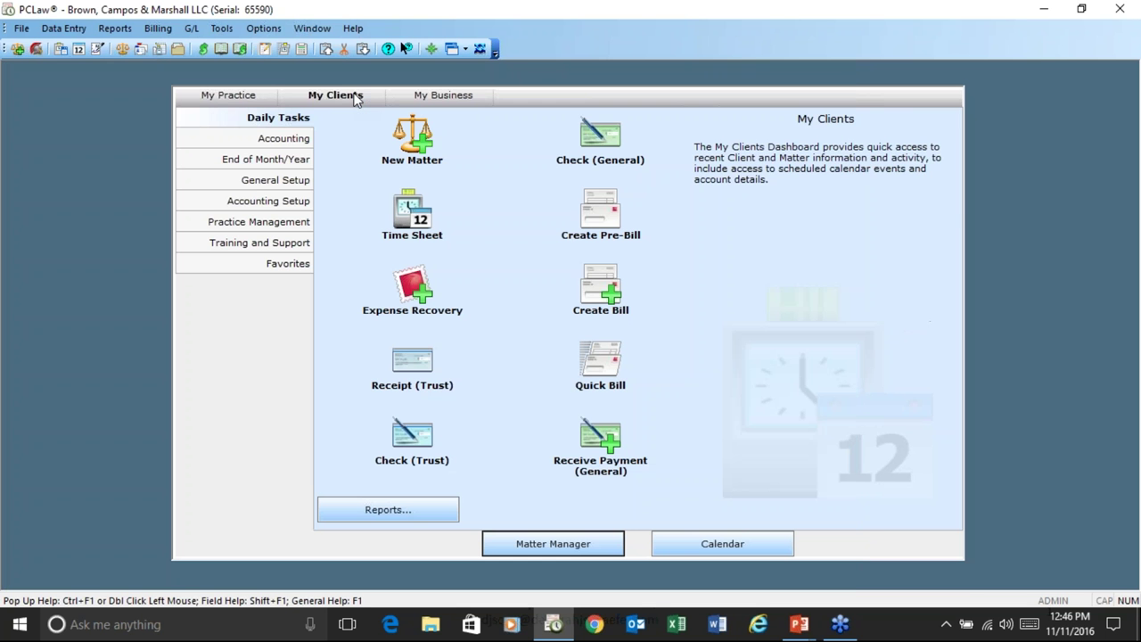
left_click(603, 446)
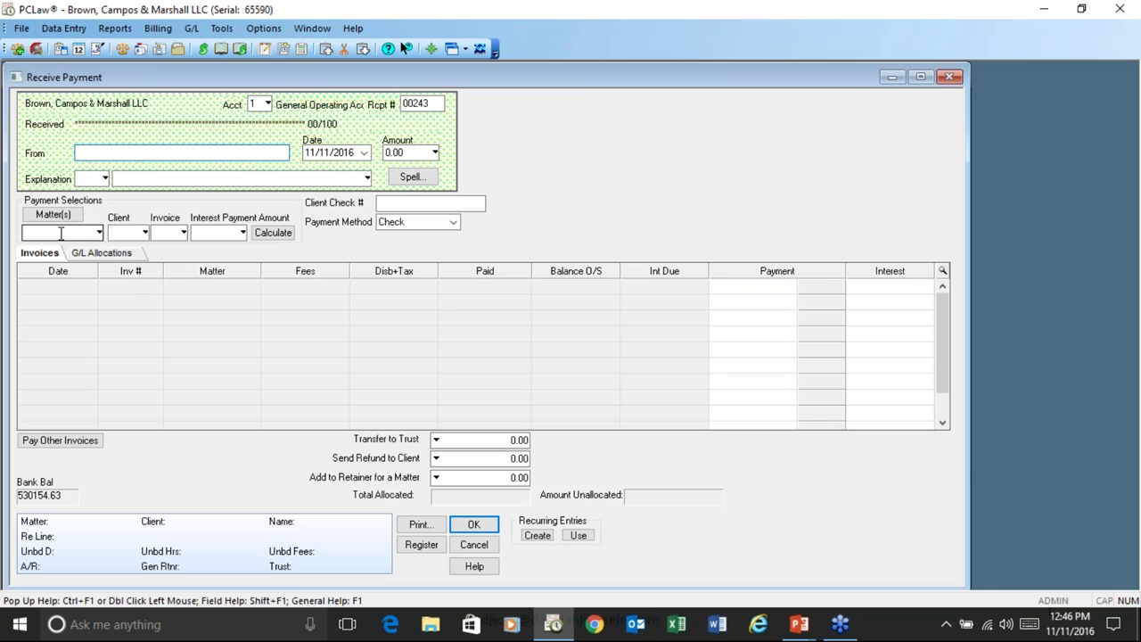
double_click(61, 232)
left_click(413, 385)
left_click(470, 397)
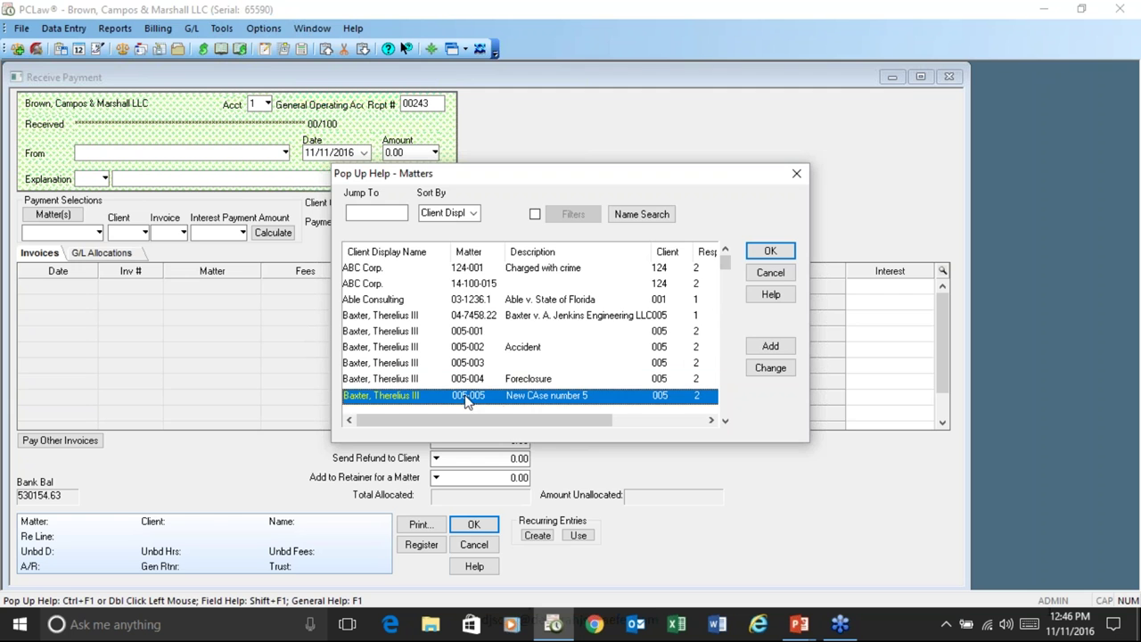
left_click(769, 252)
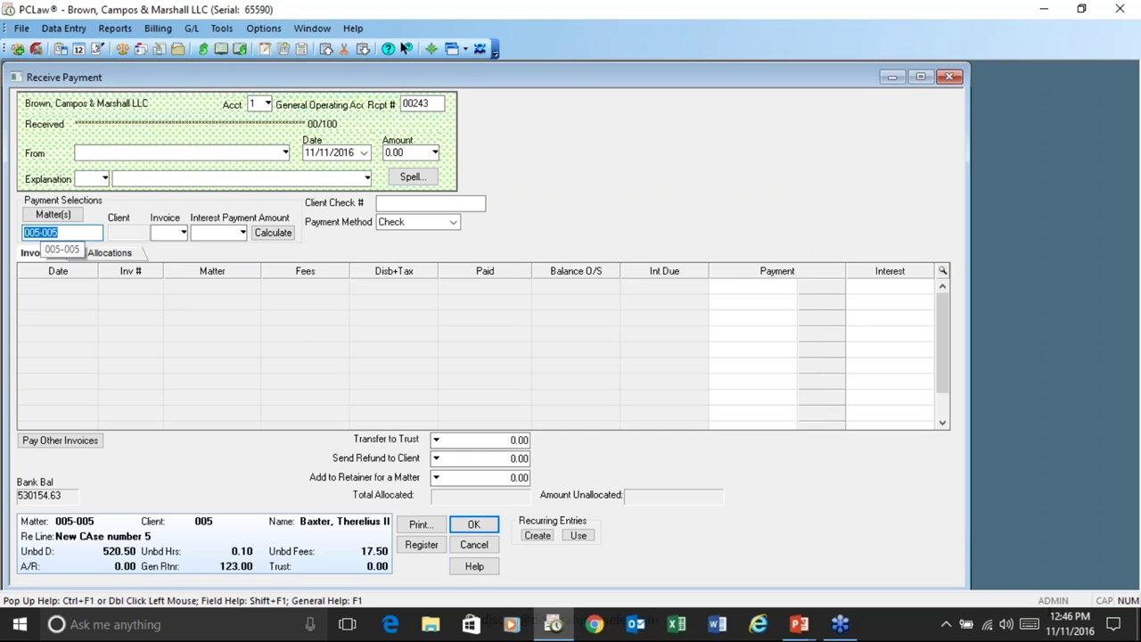
key("Tab")
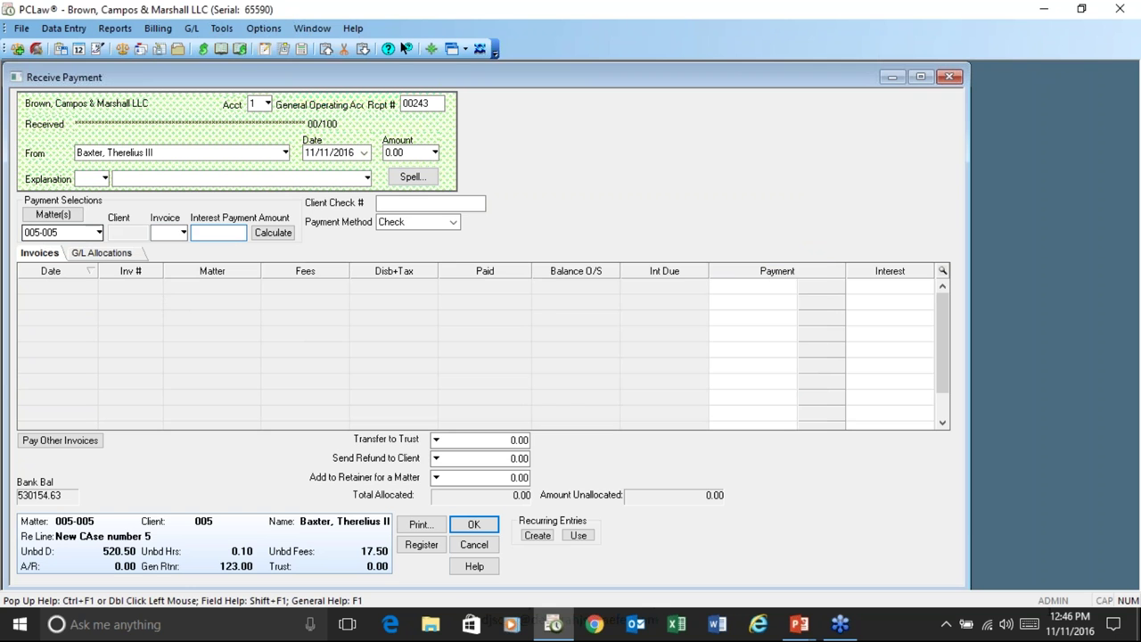
key("ctrl+F1")
left_click(381, 382)
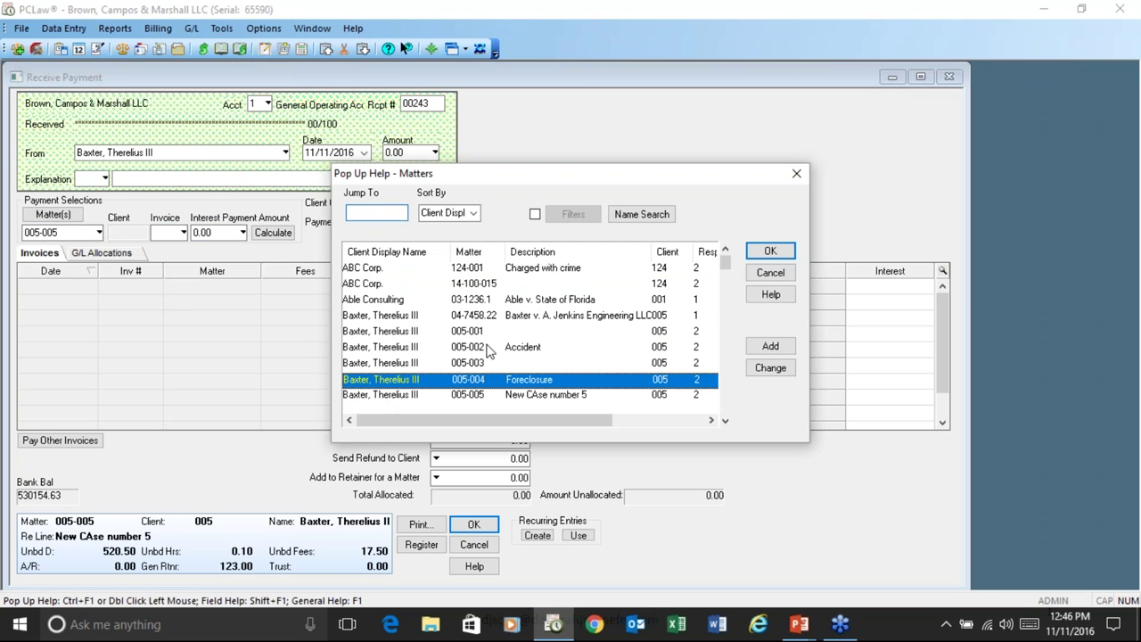
left_click(769, 252)
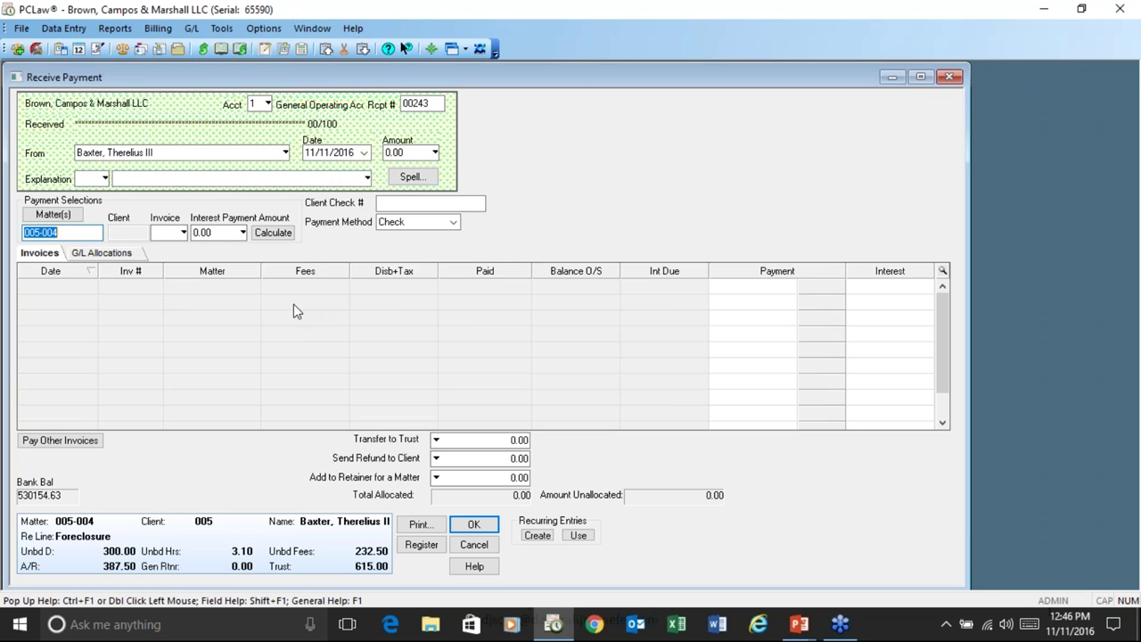
key("Tab")
key("Tab")
double_click(77, 228)
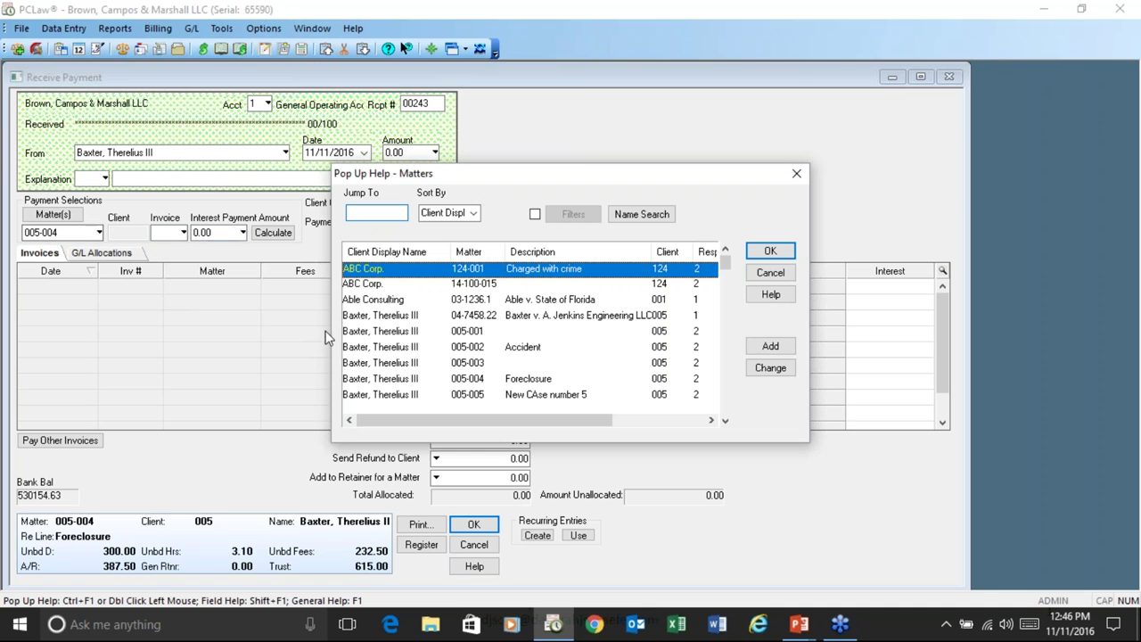
key("Page_Down")
key("Page_Down")
key("Page_Up")
key("Page_Up")
left_click(459, 306)
left_click(770, 251)
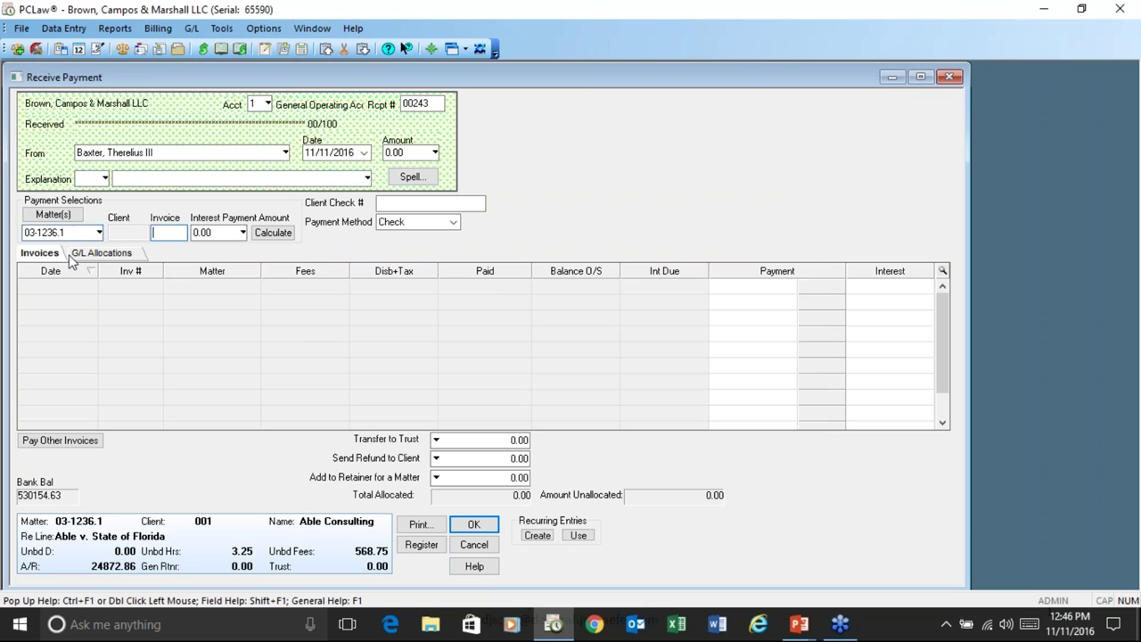
key("Tab")
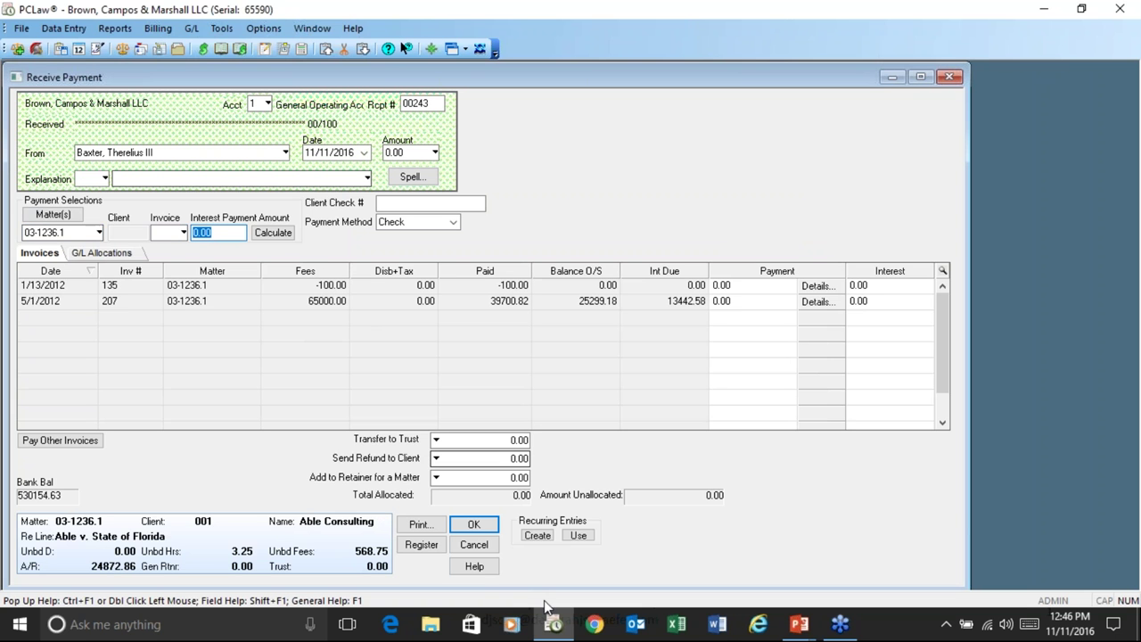
left_click(474, 544)
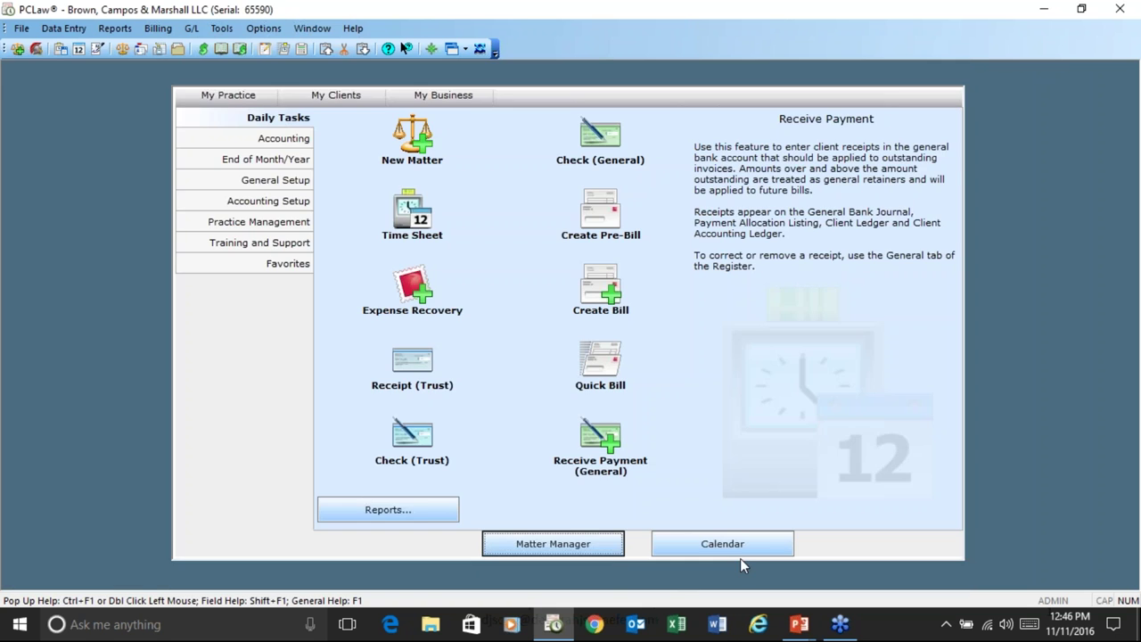
Start a general Receive Payment entry for Able Consulting's Able v. State of Florida matter with an amount of 2500
left_click(600, 441)
double_click(58, 230)
left_click(399, 302)
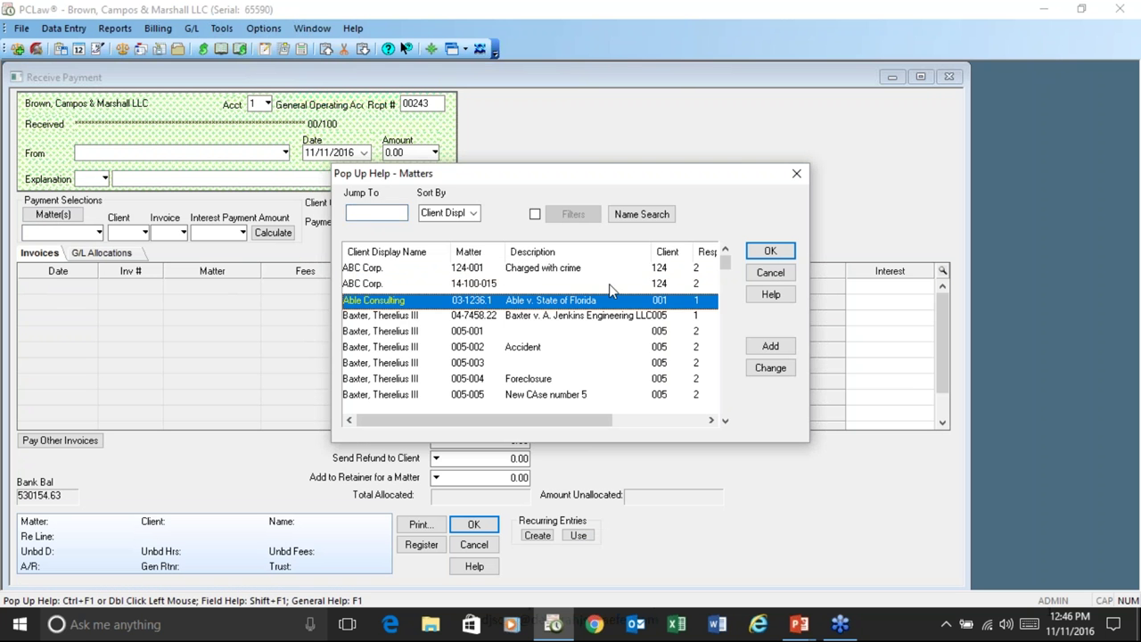
left_click(768, 254)
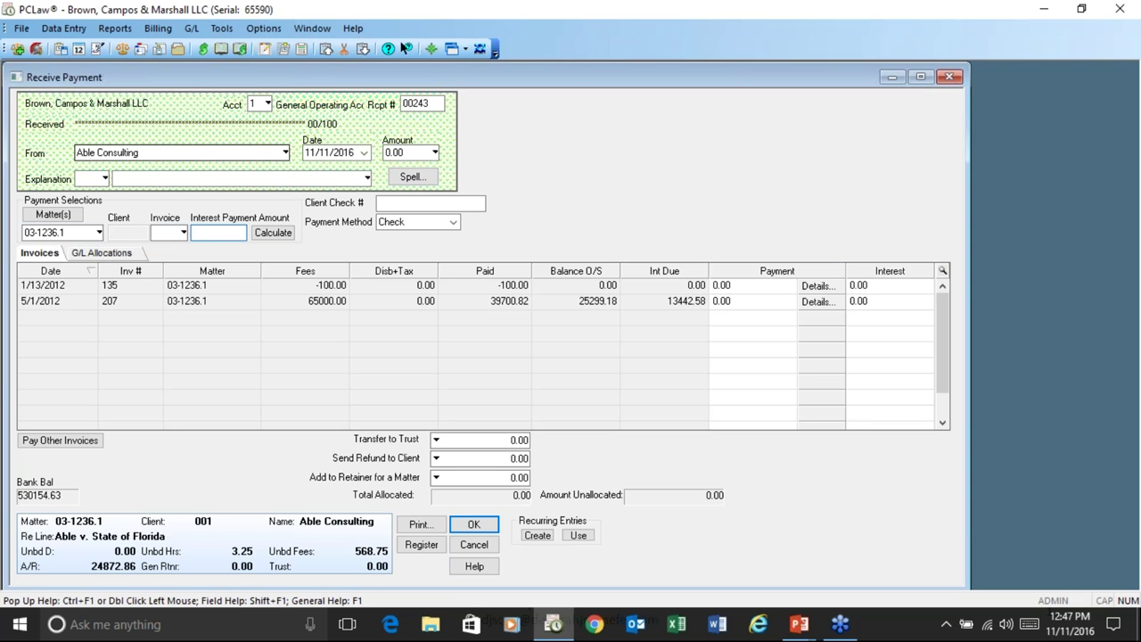
left_click(406, 152)
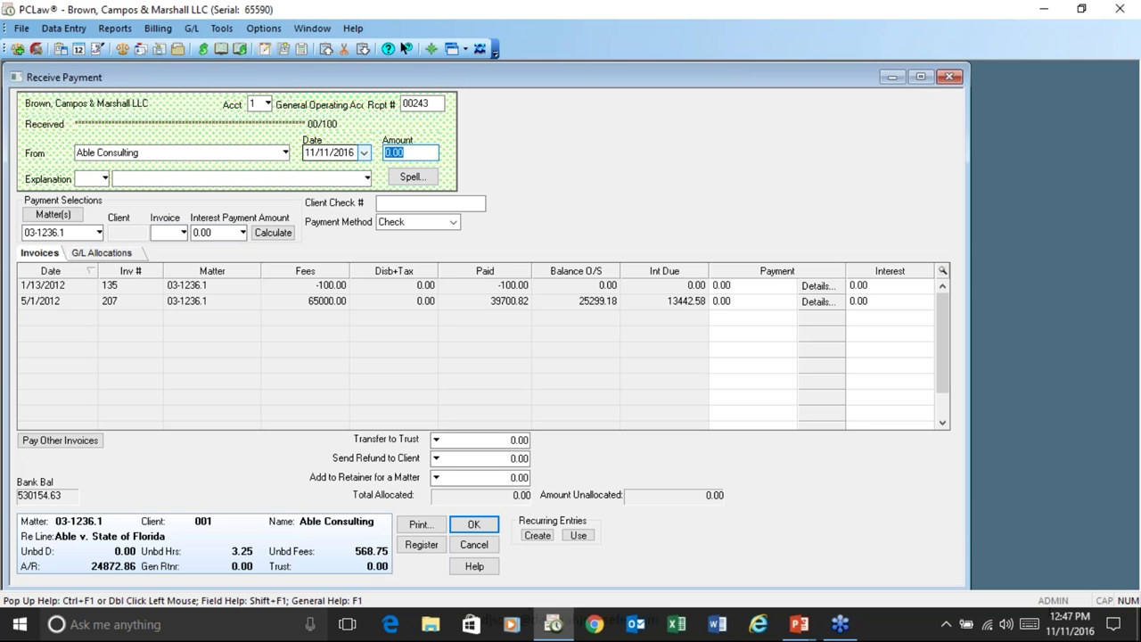
type("2500")
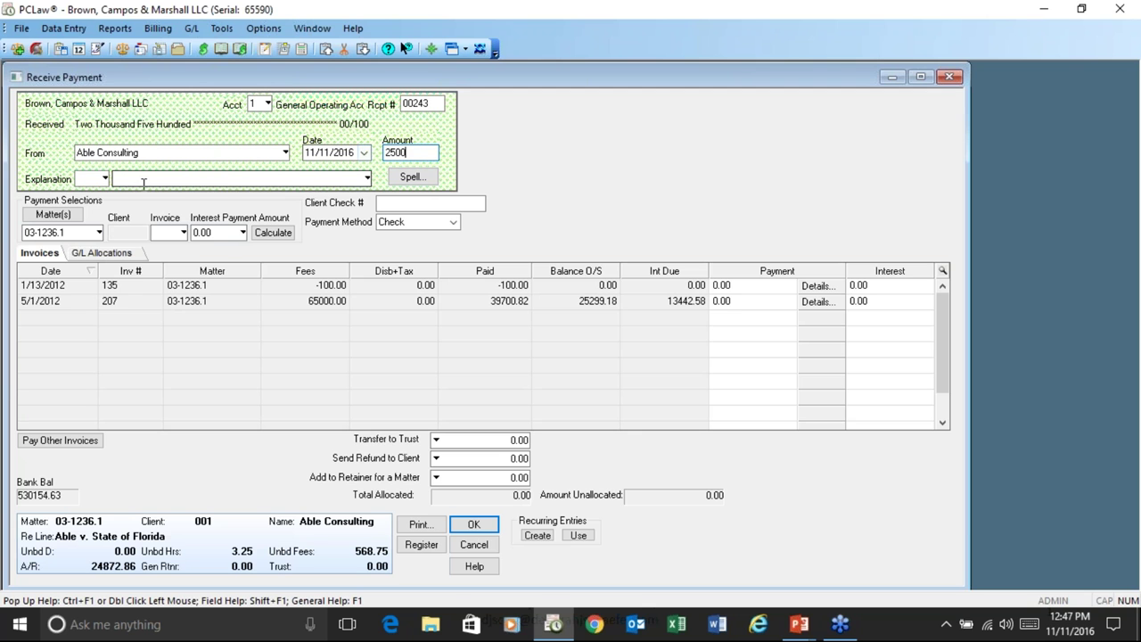
Try the explanation code pmt on the payment, and clear the code again
left_click(81, 178)
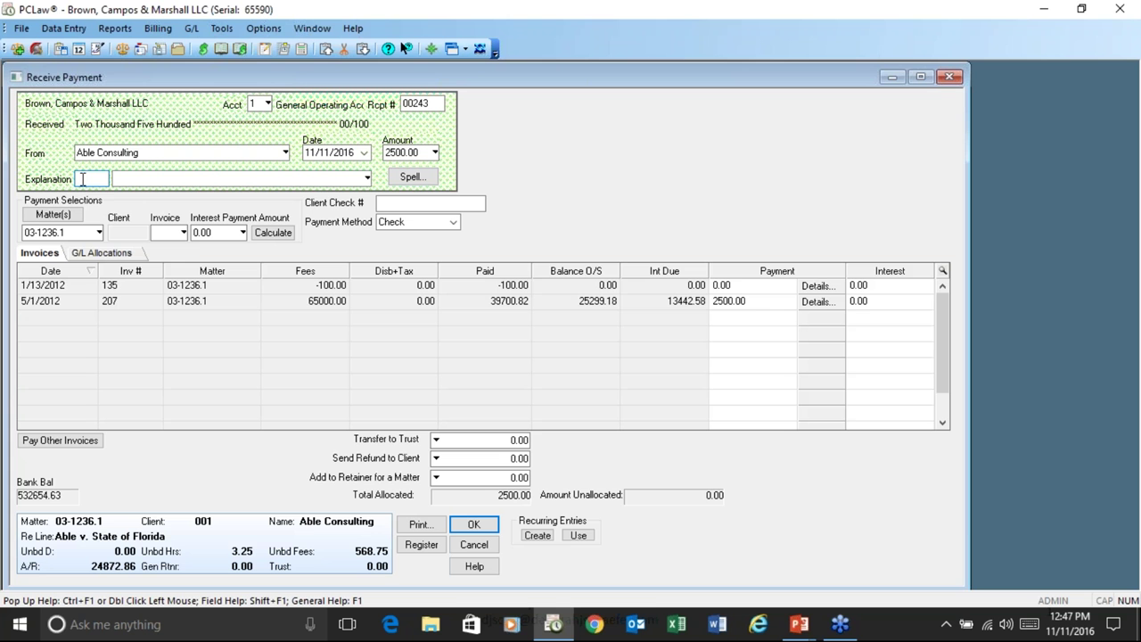
type("pmt")
key("Tab")
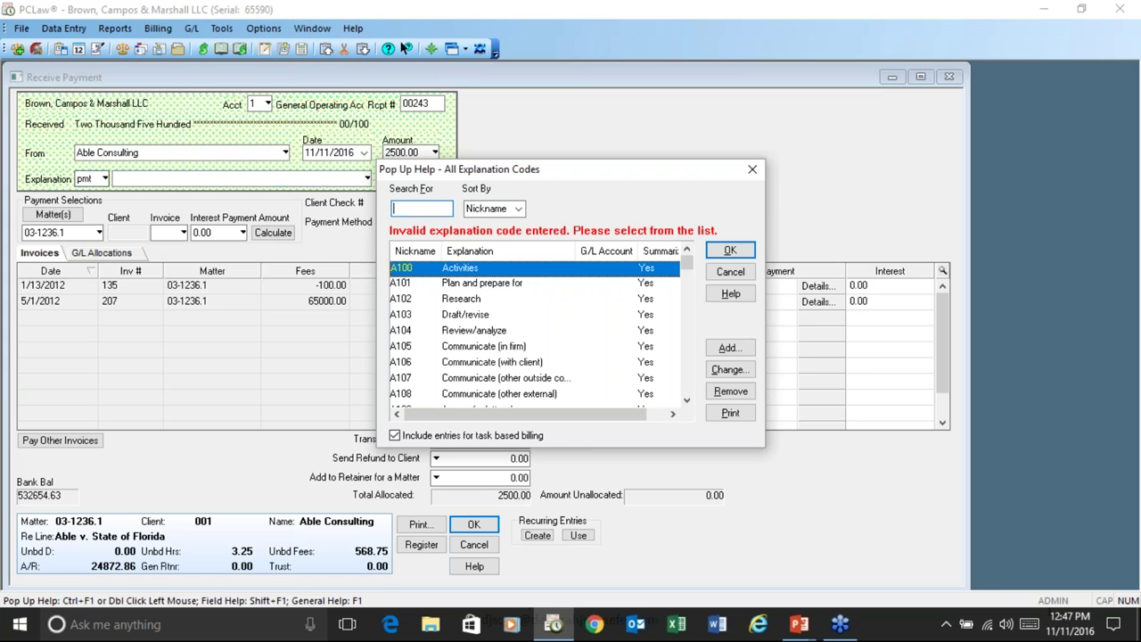
left_click(730, 272)
key("shift+Tab")
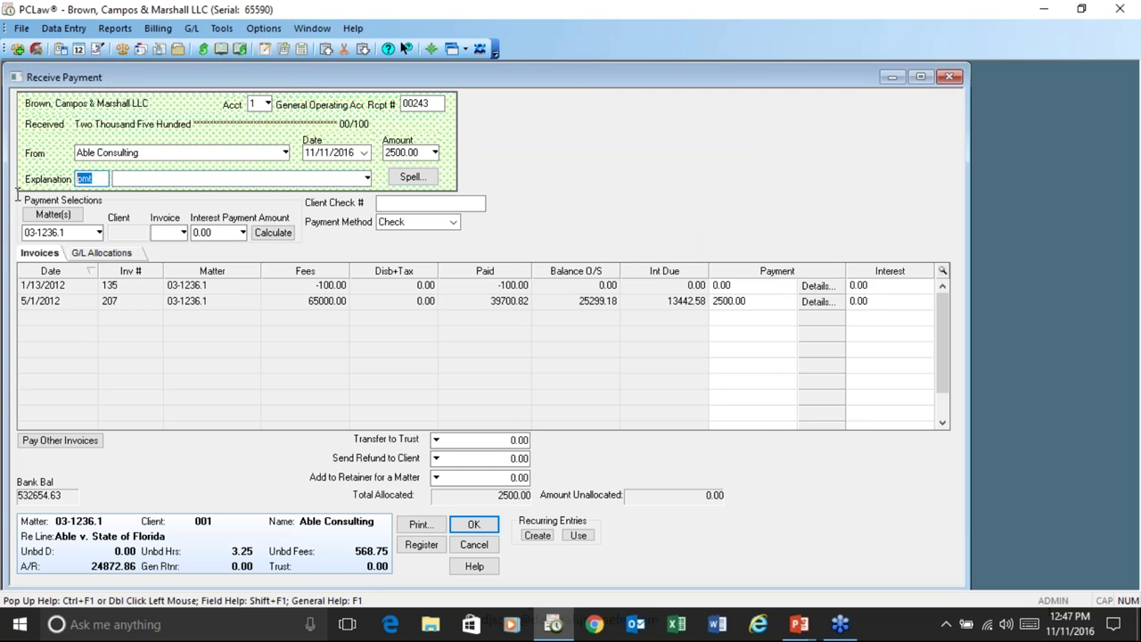
key("BackSpace")
left_click(131, 178)
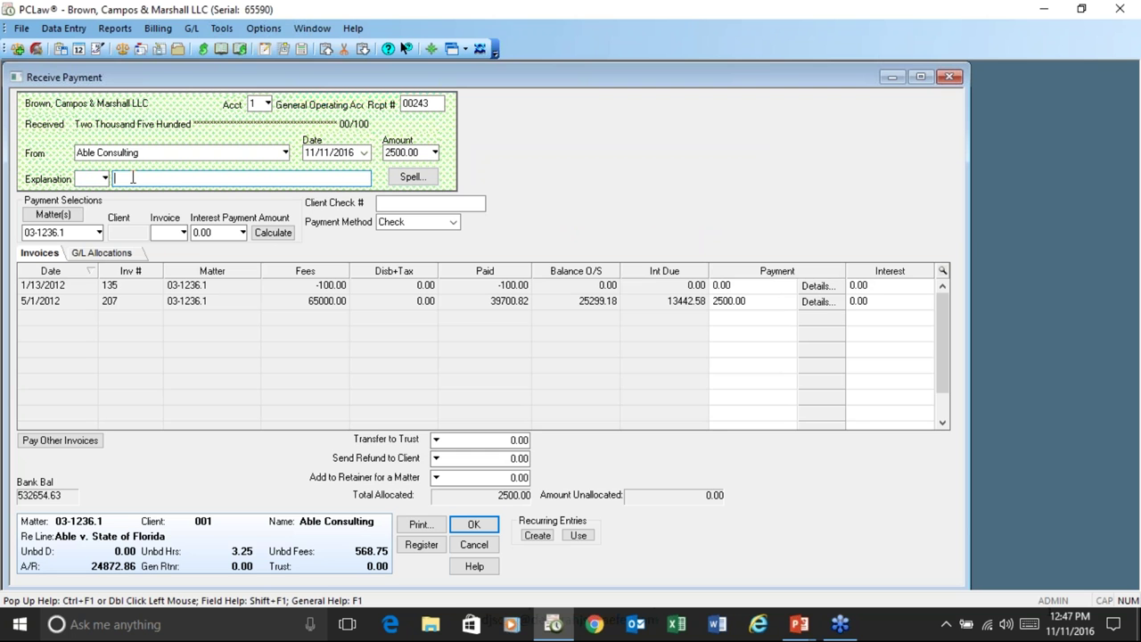
key("Tab")
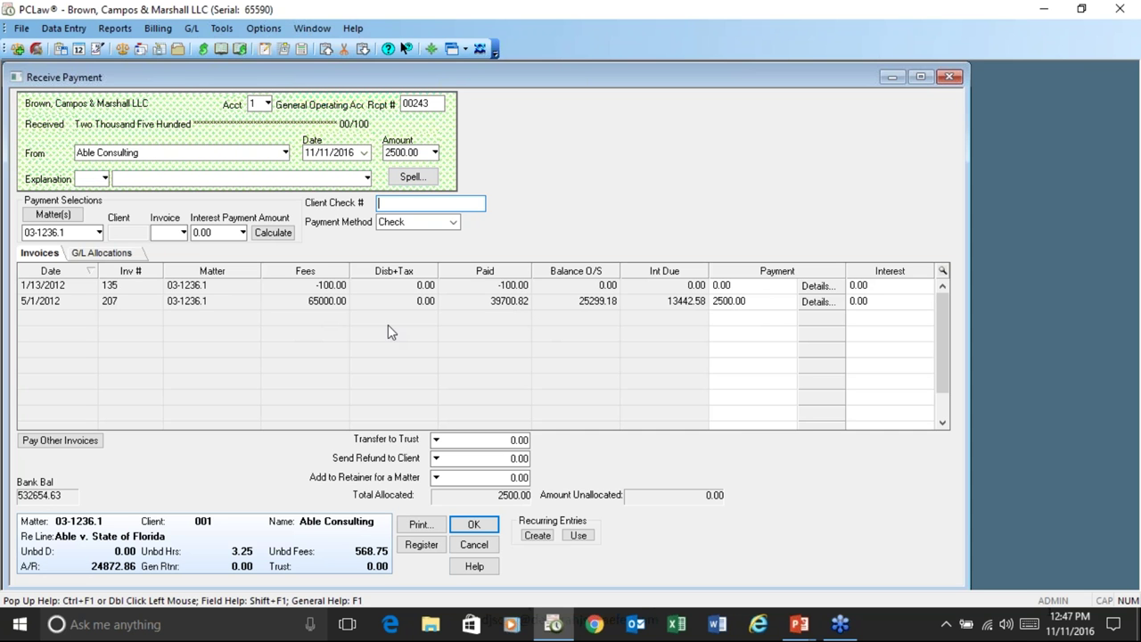
Check the payment's G/L allocations and raise the payment amount to 50000, acknowledging the overpayment
left_click(84, 253)
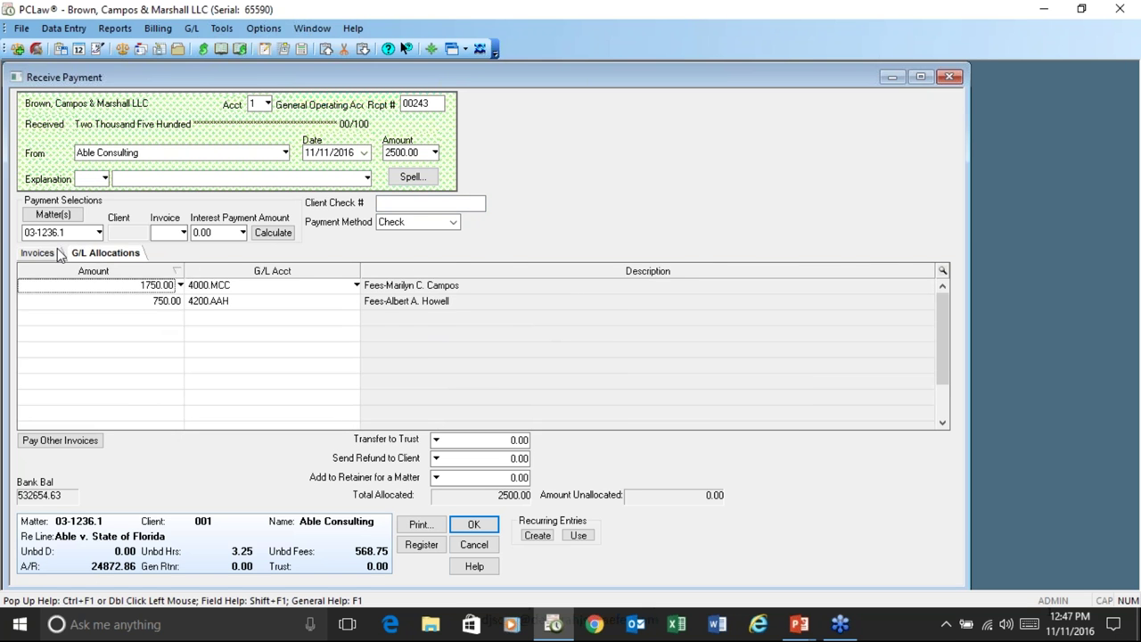
left_click(59, 254)
left_click(423, 152)
left_click_drag(425, 152, 382, 155)
type("50000")
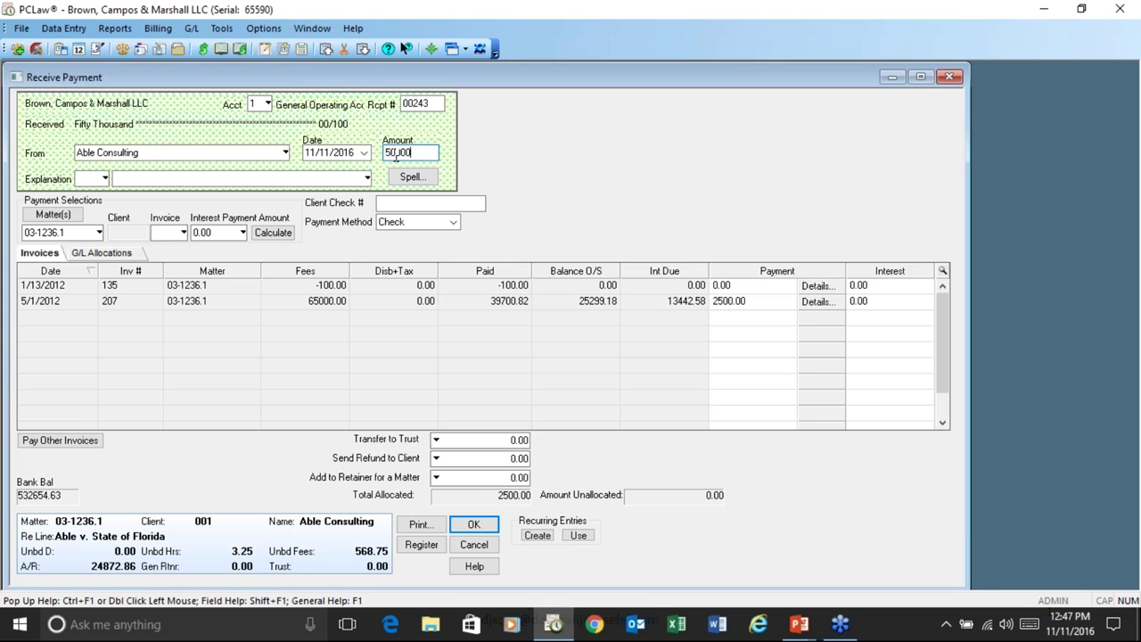
key("Tab")
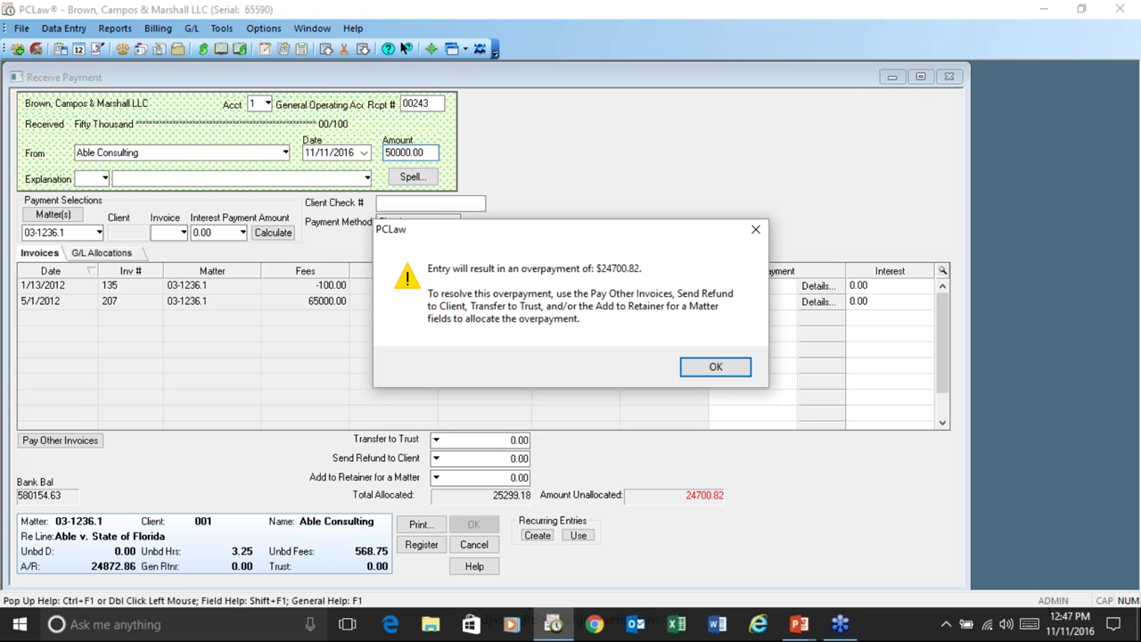
left_click(696, 368)
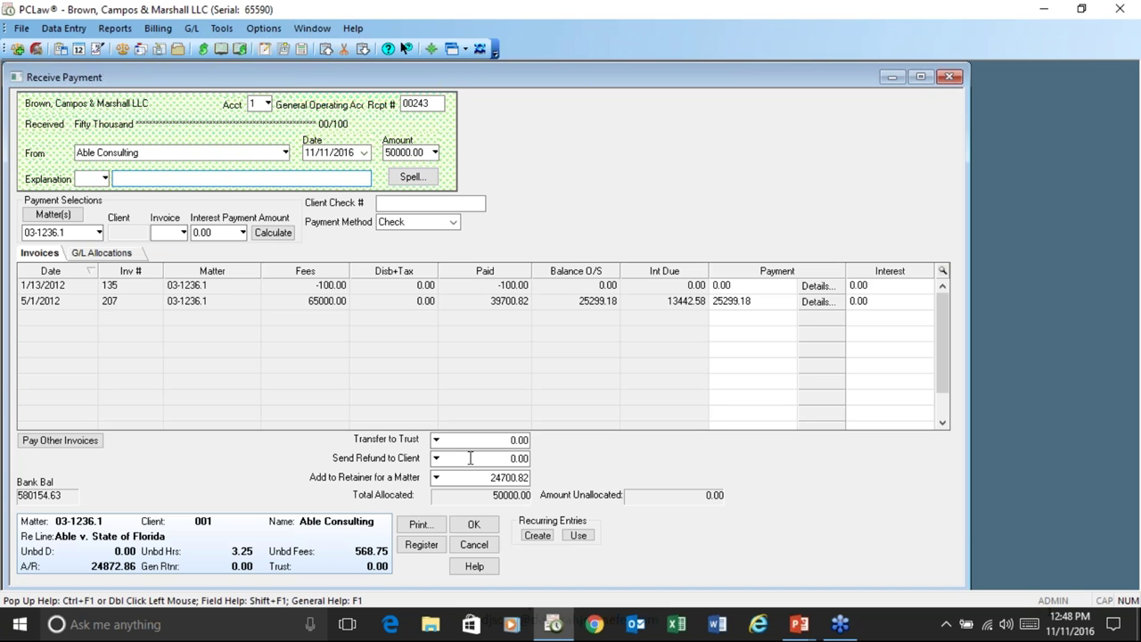
Submit the payment with the 24700.82 overpayment added to the matter's retainer, completing the spell check
left_click(473, 524)
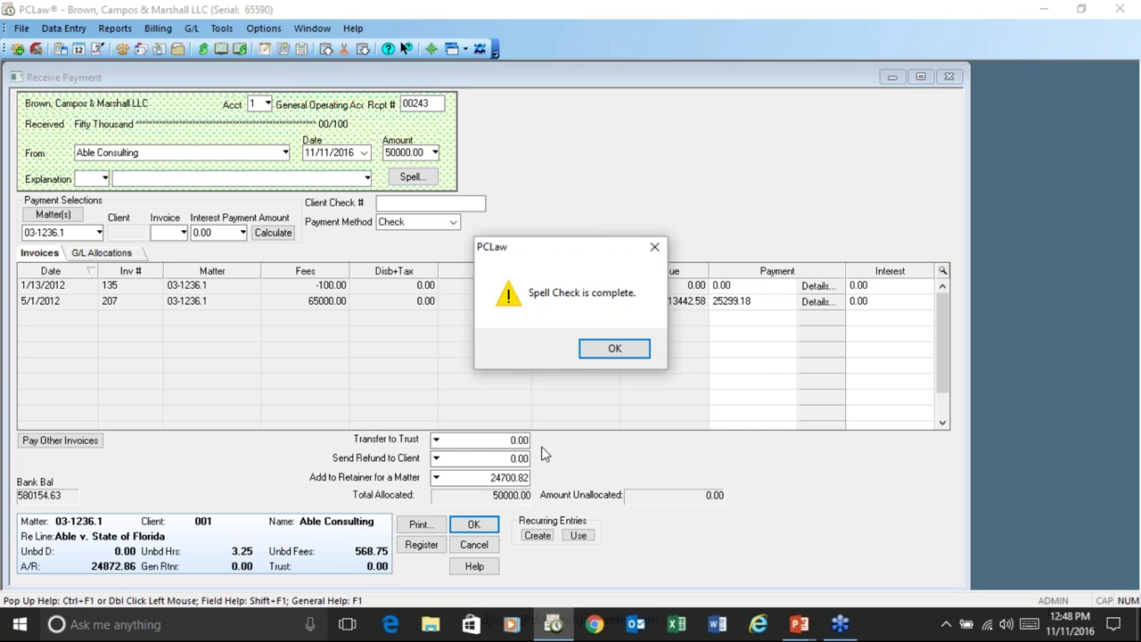
left_click(596, 349)
left_click(700, 348)
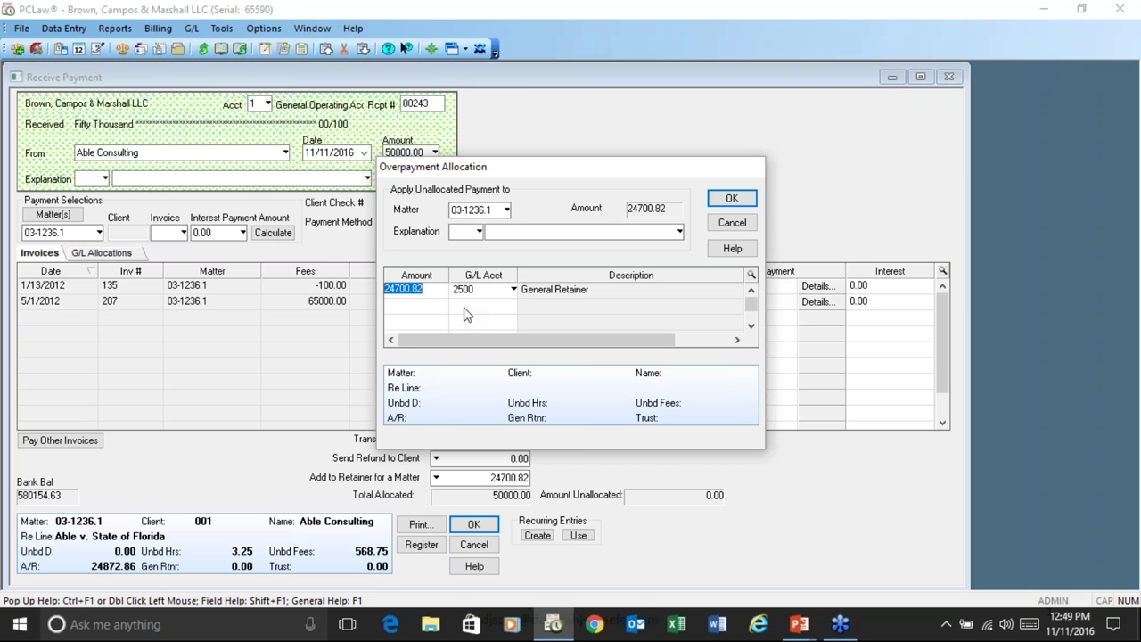
Browse the G/L accounts by nickname, keep General Retainer account 2500 for the overpayment allocation, and save the receipt
left_click(483, 291)
double_click(495, 294)
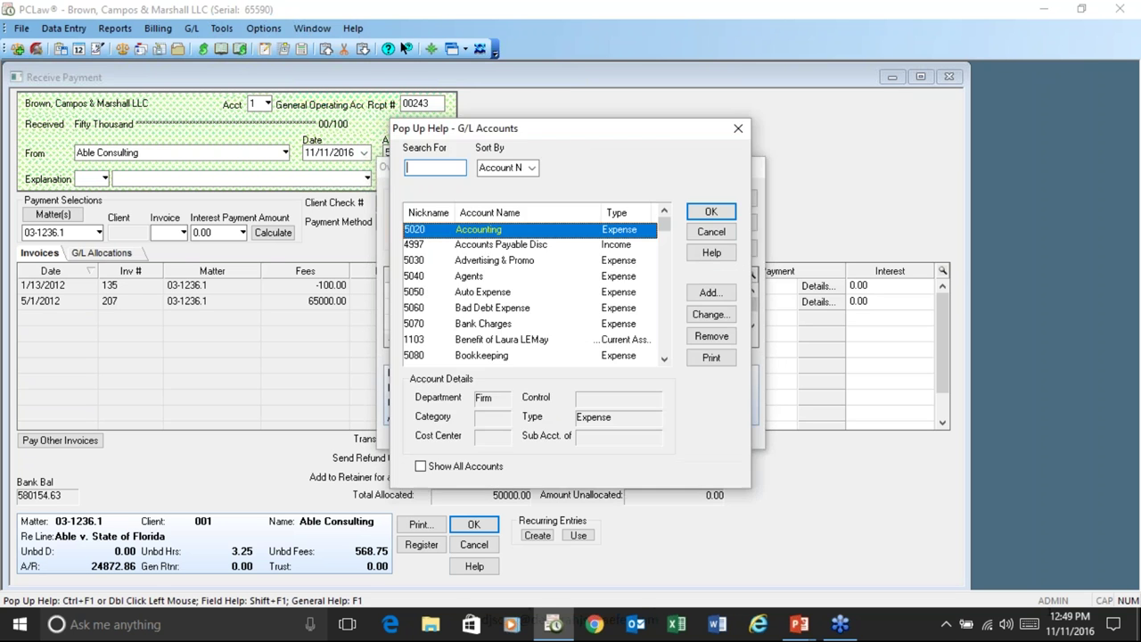
left_click(437, 211)
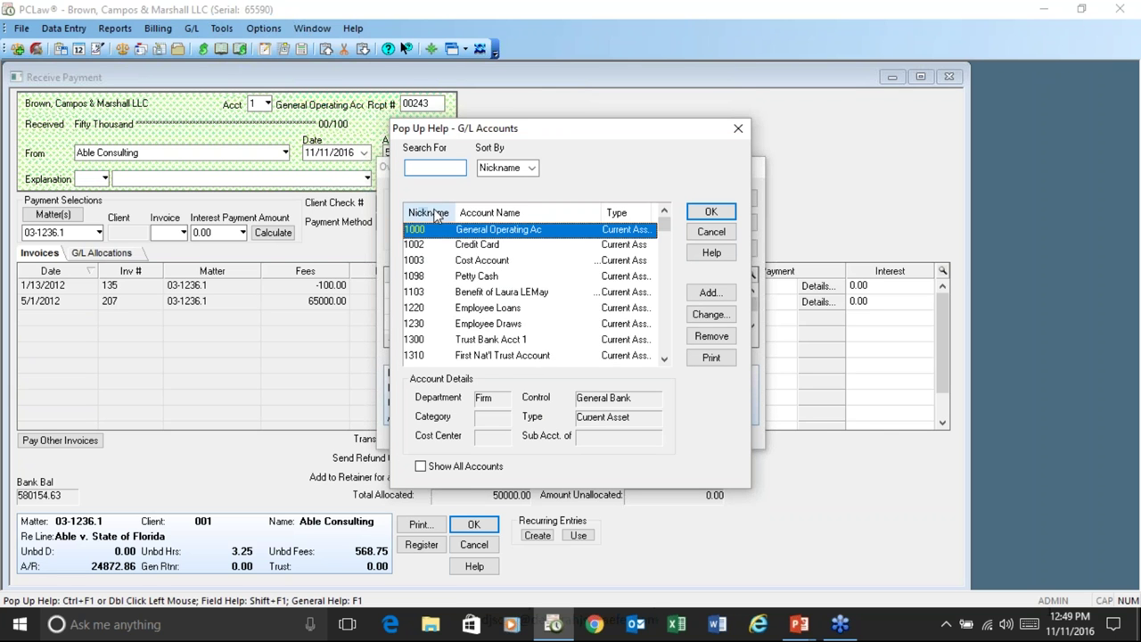
scroll(468, 294, "down", 4)
scroll(459, 308, "down", 7)
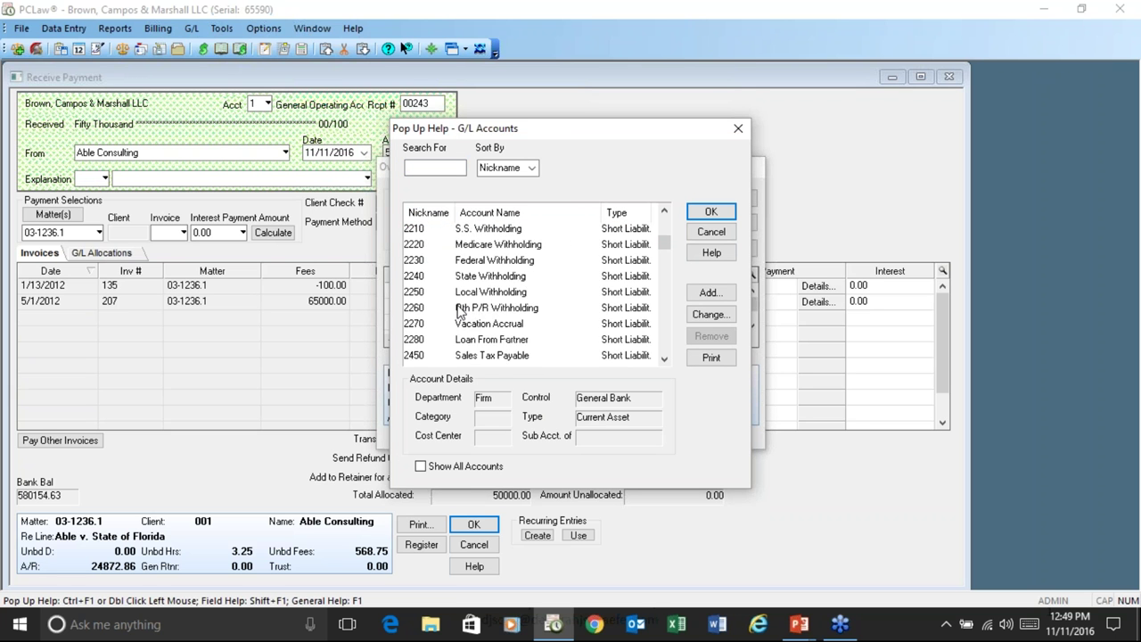
scroll(459, 308, "down", 5)
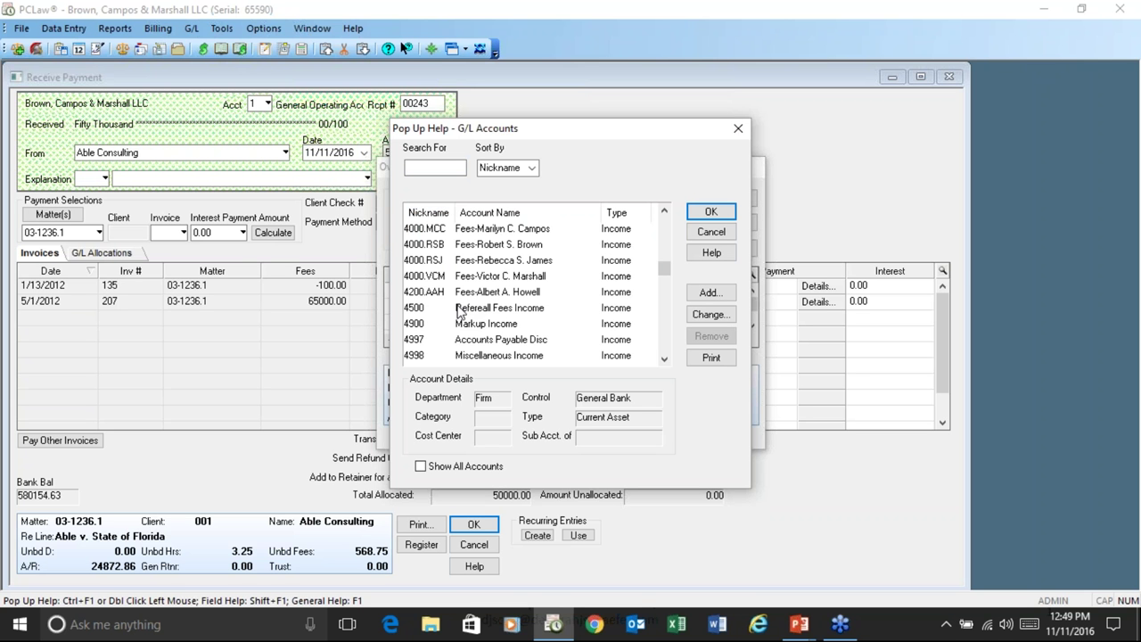
left_click(713, 216)
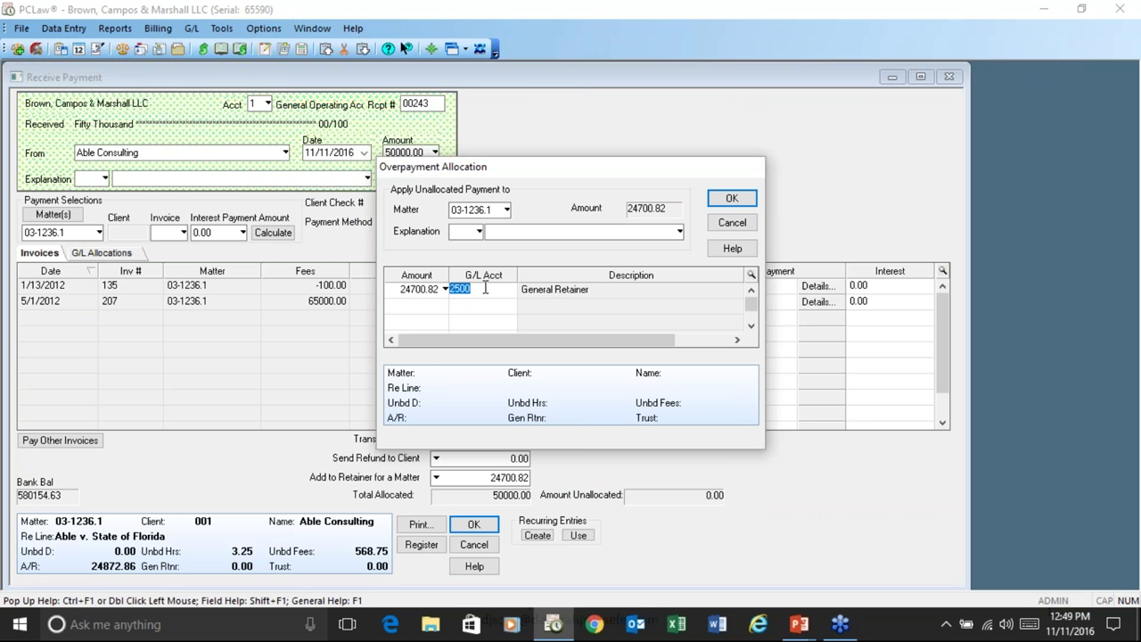
left_click(730, 201)
left_click(615, 347)
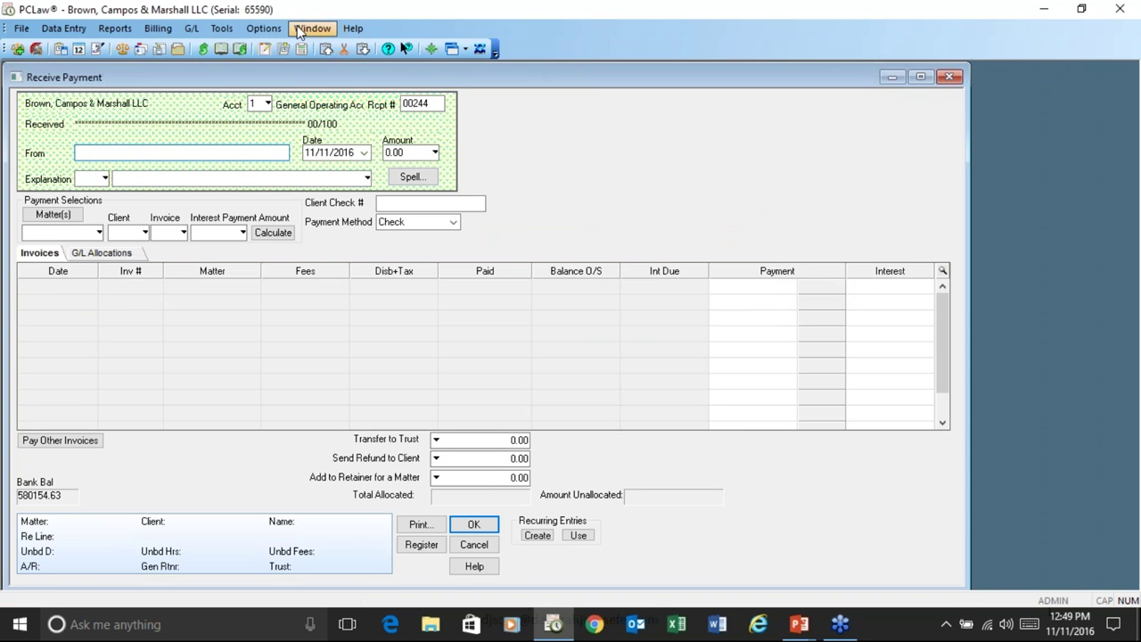
Check the default retainer account in the Data Entry system settings without changing it, and close the empty Receive Payment form
left_click(221, 30)
mouse_move(271, 33)
left_click(301, 88)
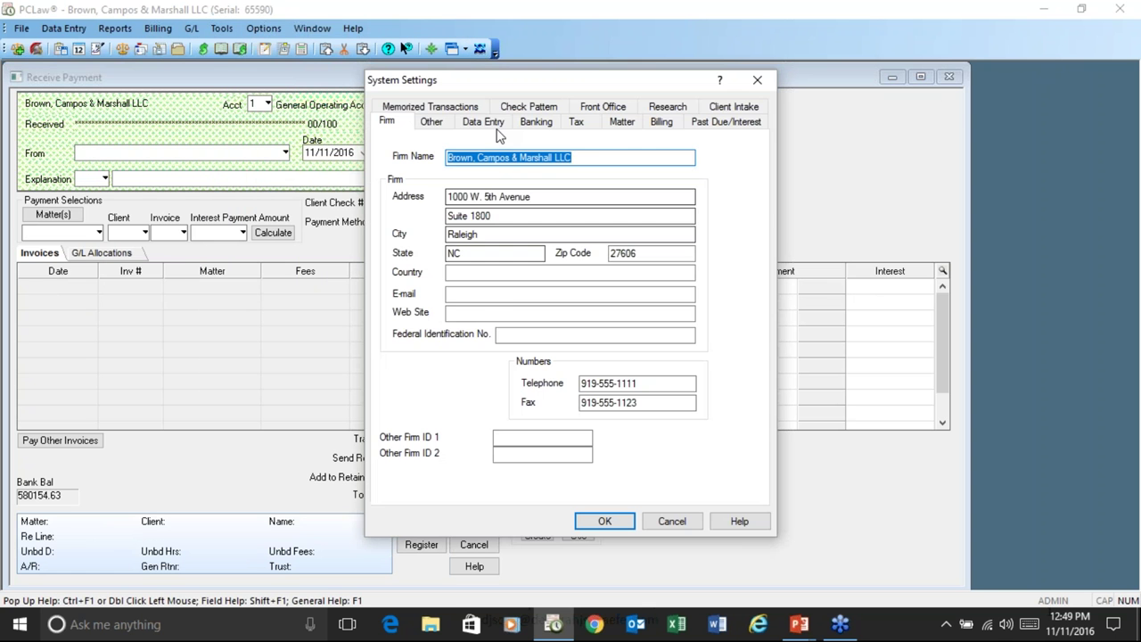
left_click(492, 124)
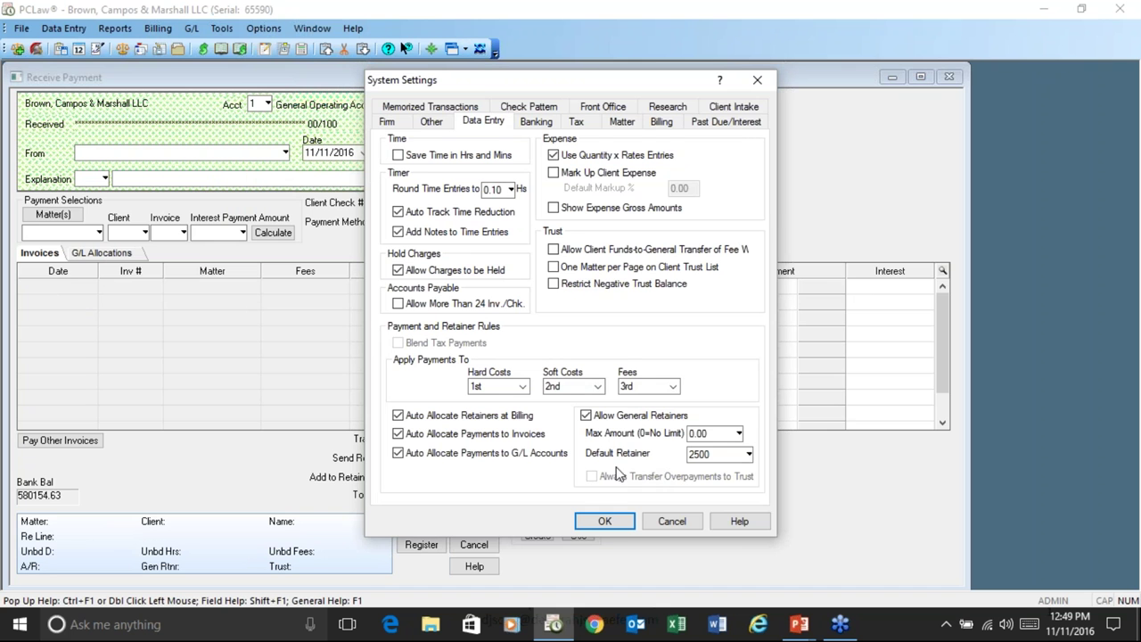
left_click(708, 456)
left_click(672, 521)
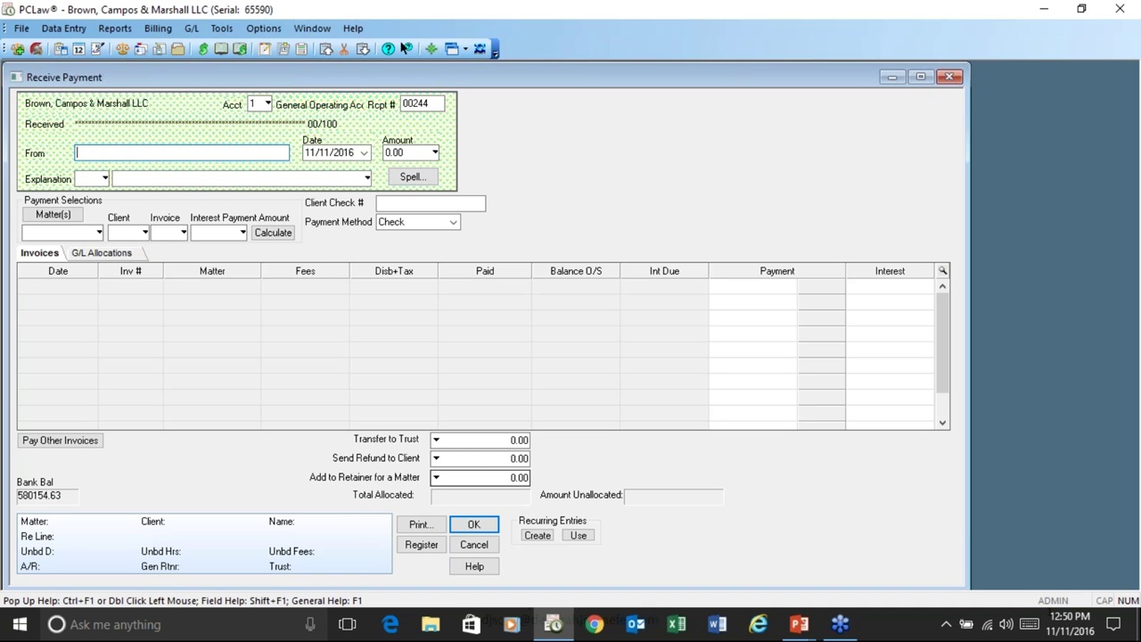
left_click(488, 553)
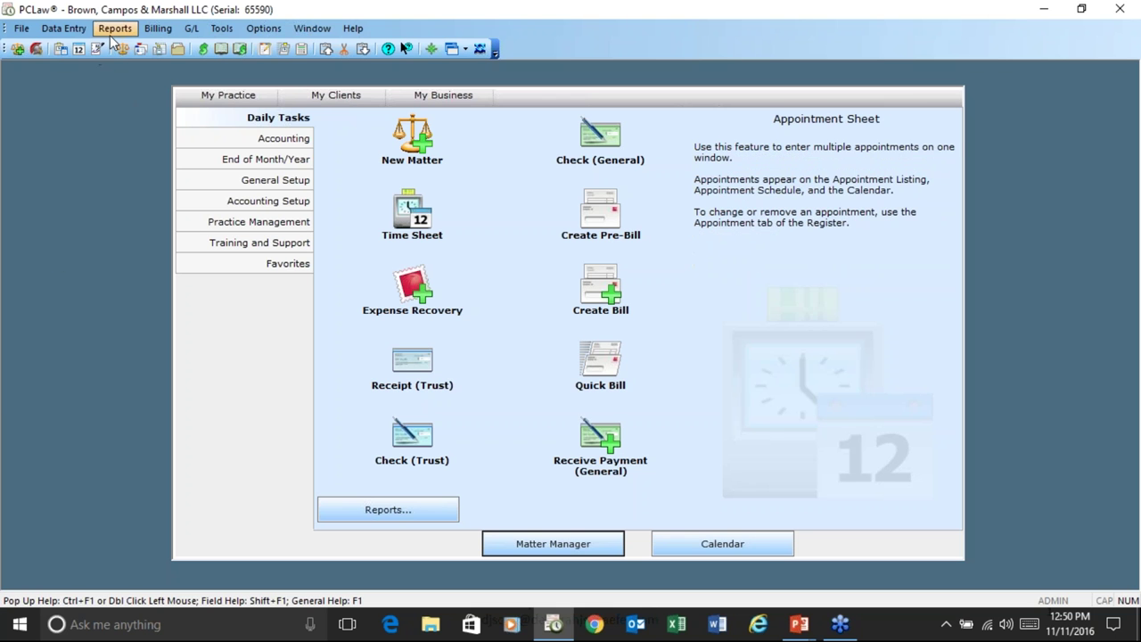
Open the check template quickbks.rch in the Template Editor, filtering the template list to Check (*.rch)
left_click(218, 29)
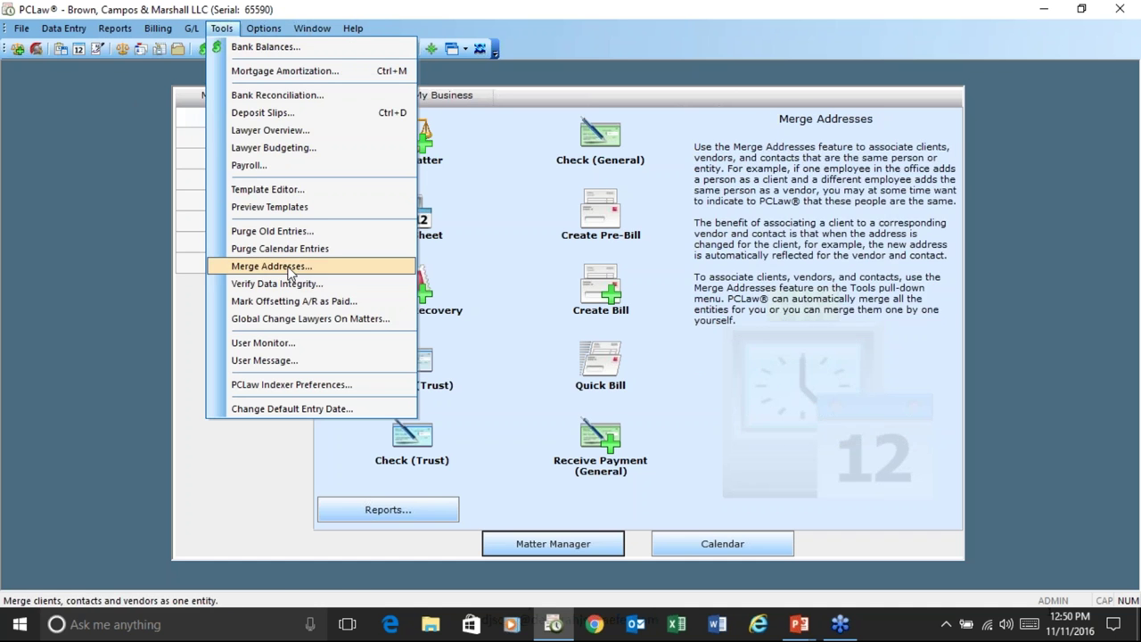
left_click(290, 187)
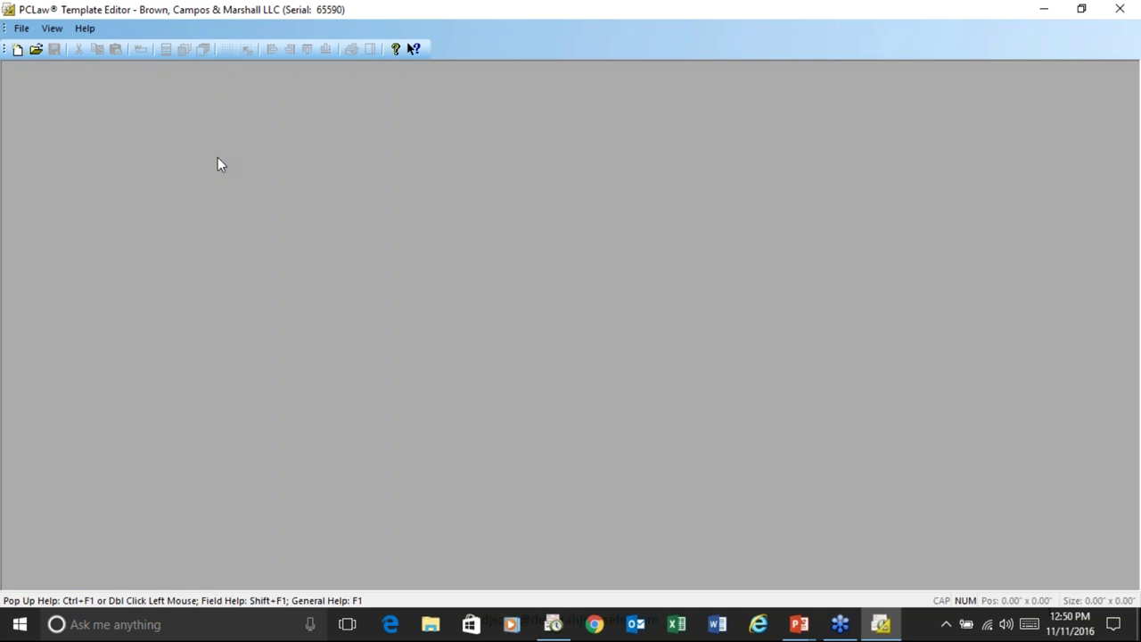
left_click(21, 28)
left_click(38, 63)
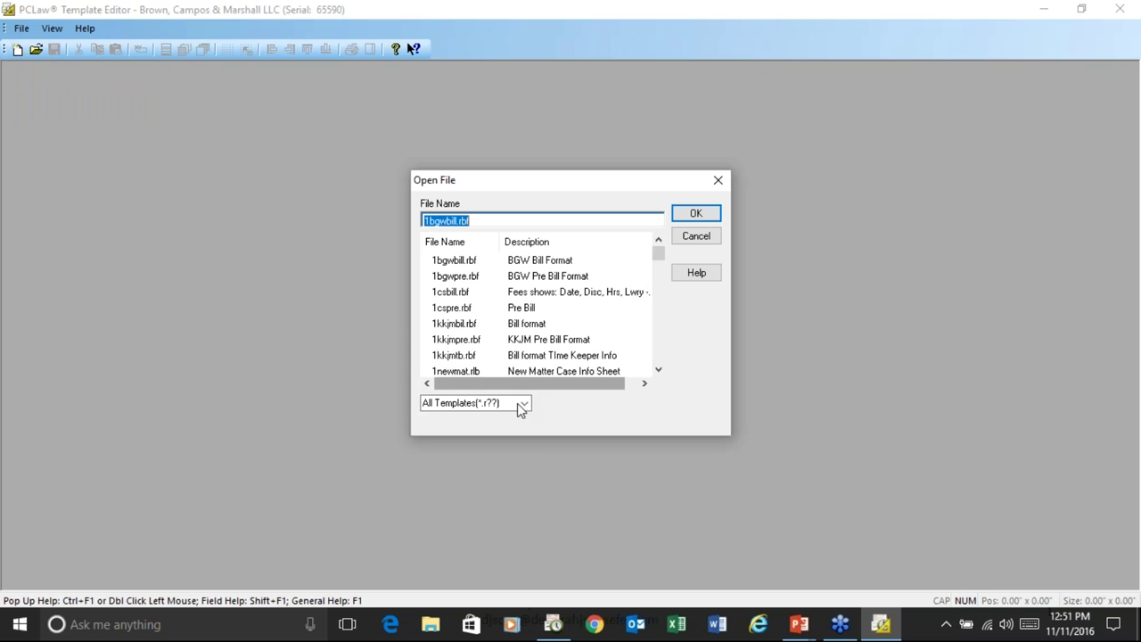
left_click(524, 406)
left_click(467, 466)
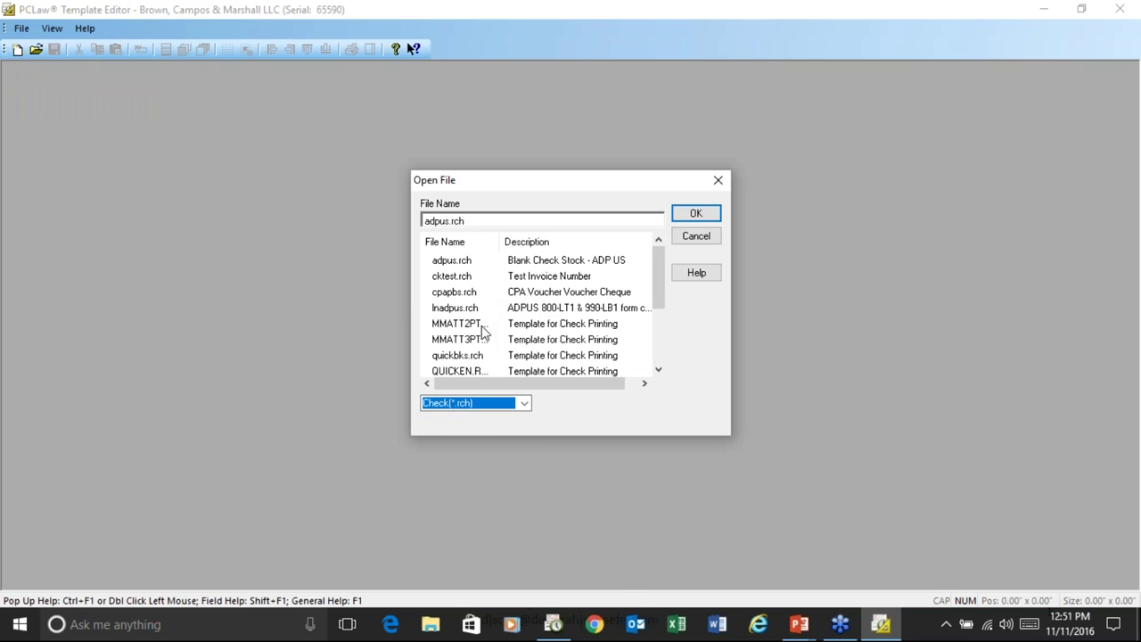
double_click(473, 357)
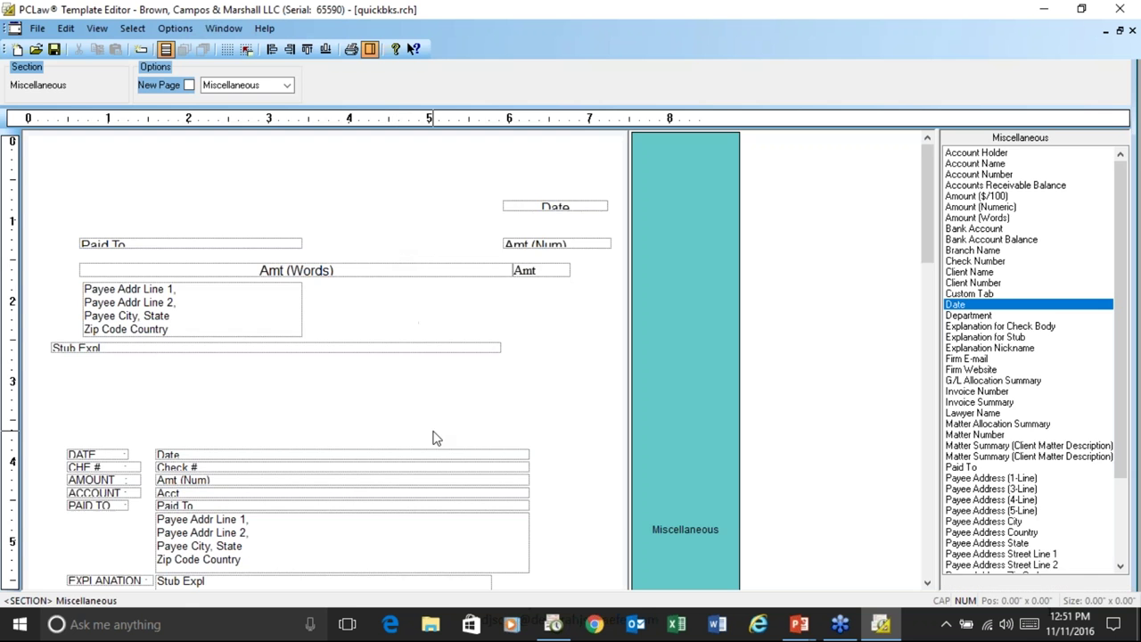
Add an Invoice Number token element to the check template in the blank area below the stub explanation
scroll(428, 426, "down", 5)
scroll(382, 387, "up", 5)
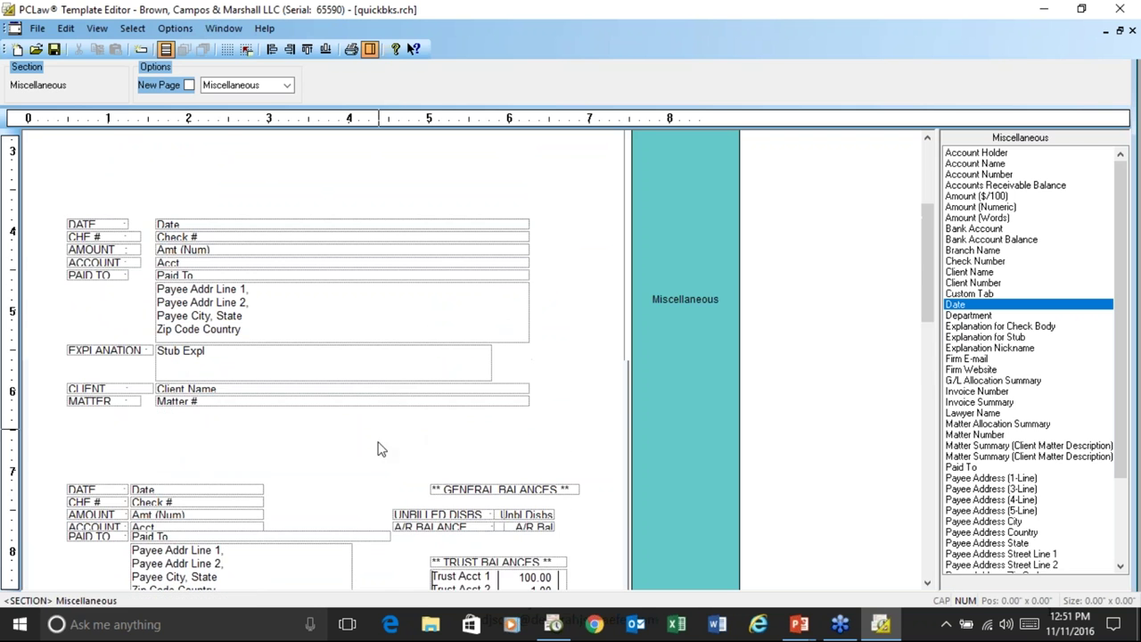
scroll(348, 428, "up", 3)
right_click(399, 361)
left_click(452, 343)
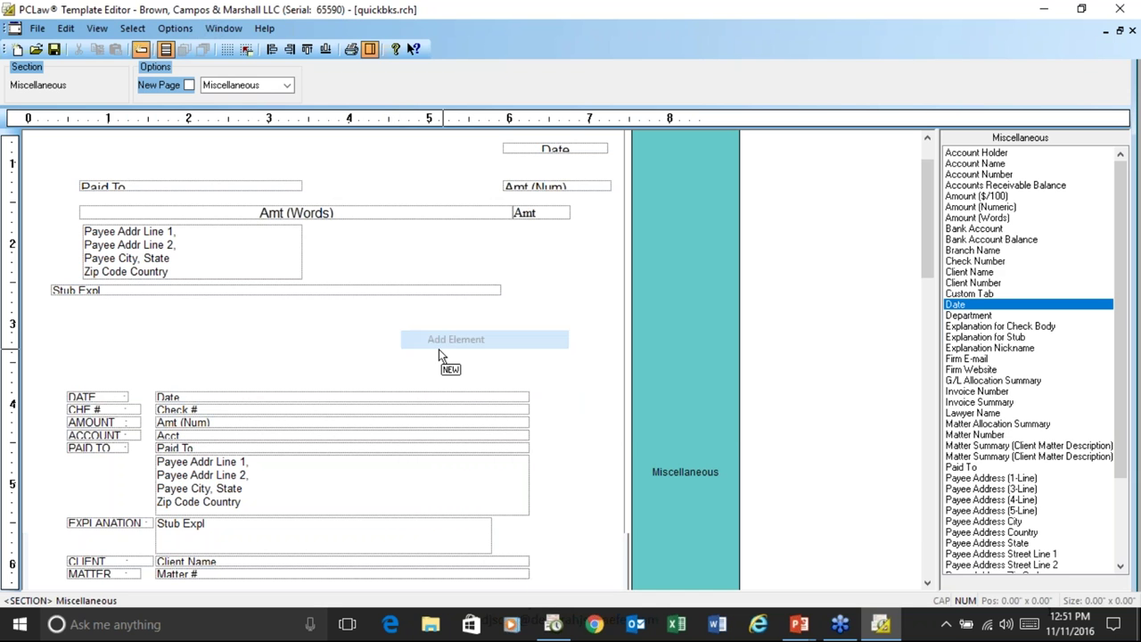
left_click(414, 352)
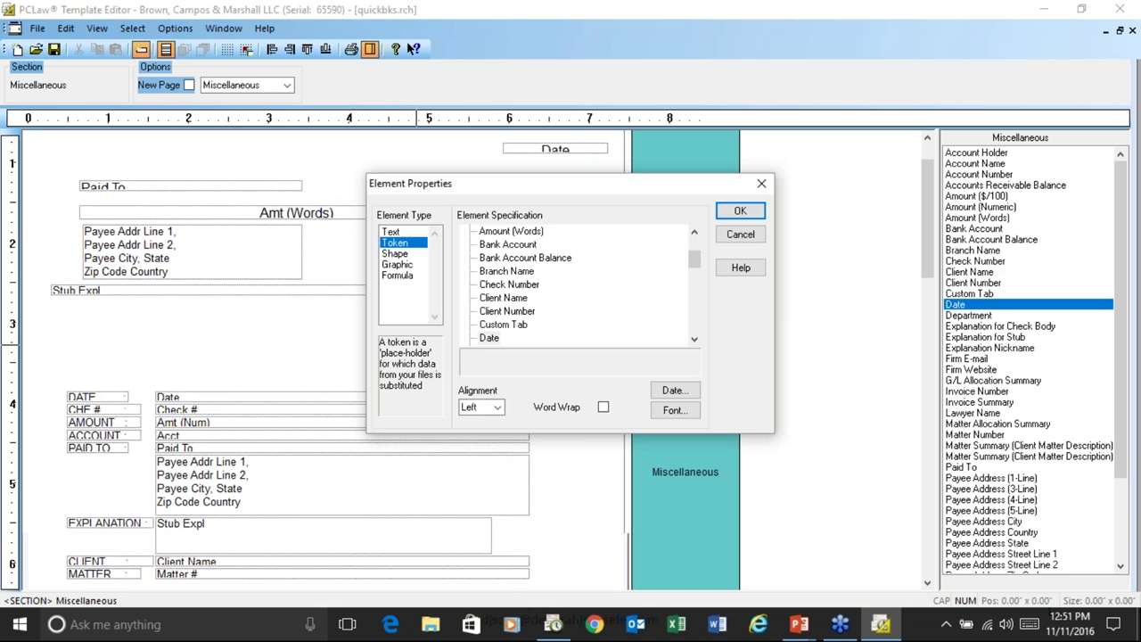
left_click_drag(693, 258, 694, 282)
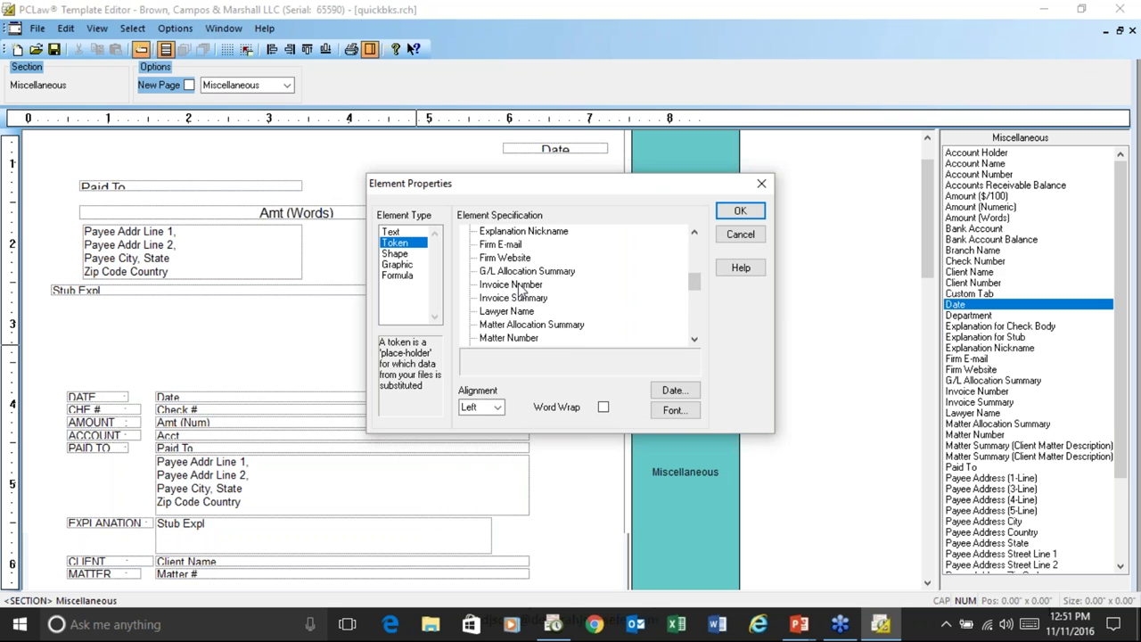
left_click(528, 284)
left_click(736, 212)
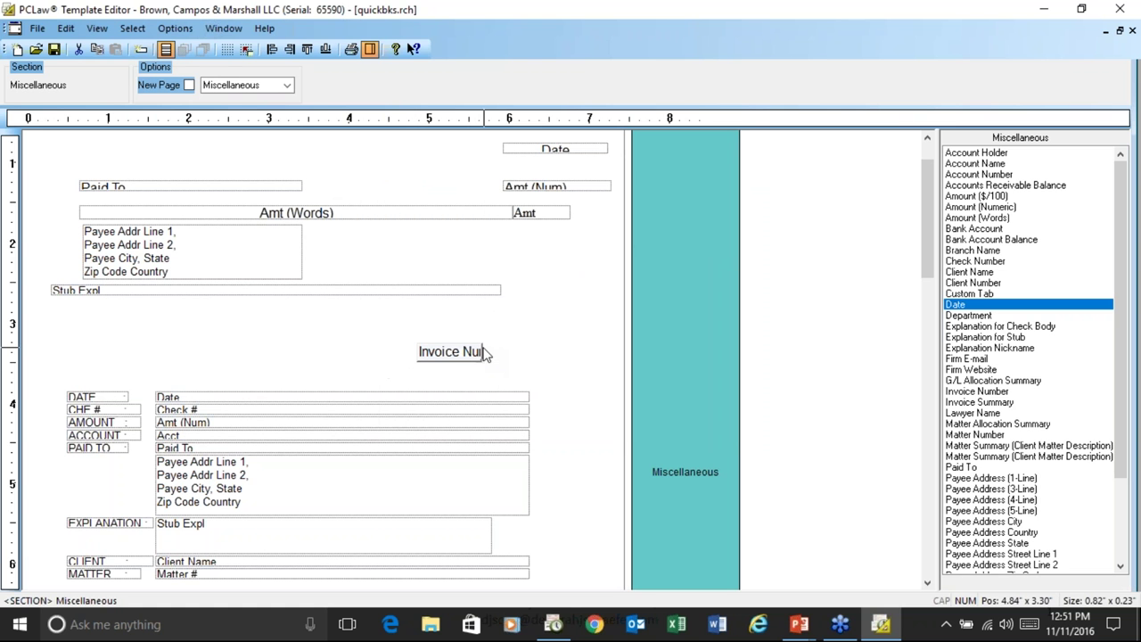
Change the new element's token to Invoice Summary
double_click(469, 353)
left_click(694, 340)
left_click(694, 340)
left_click(695, 339)
left_click(526, 312)
left_click(739, 214)
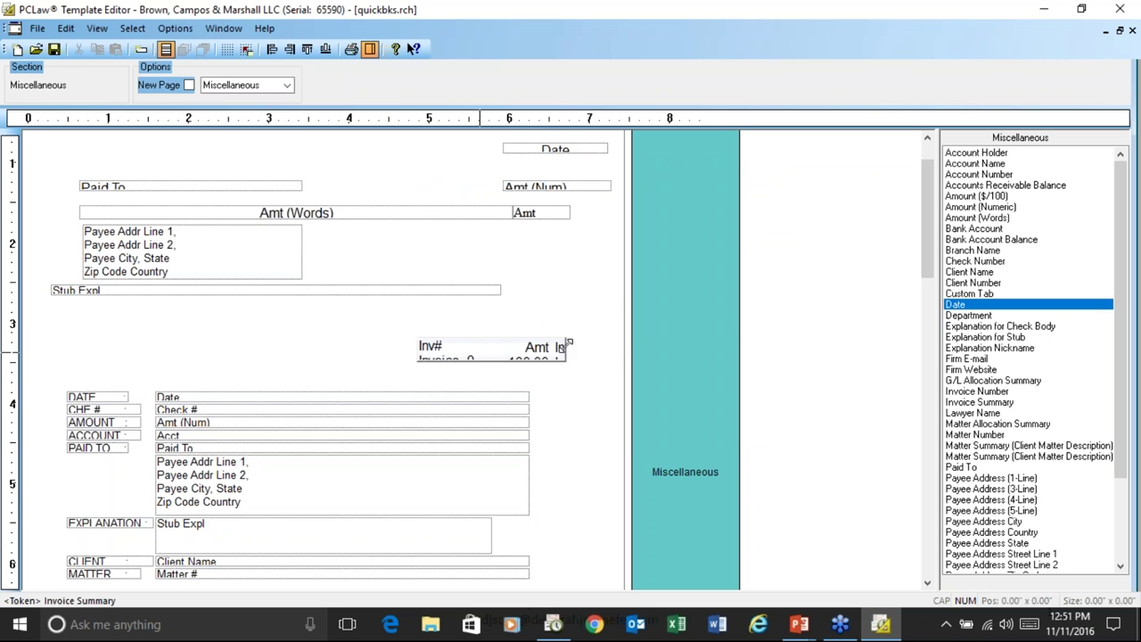
Enlarge the Invoice Summary element to about 4.06 by 1.44 inches, place it just below the payee address, and close the Template Editor
left_click_drag(556, 339, 569, 247)
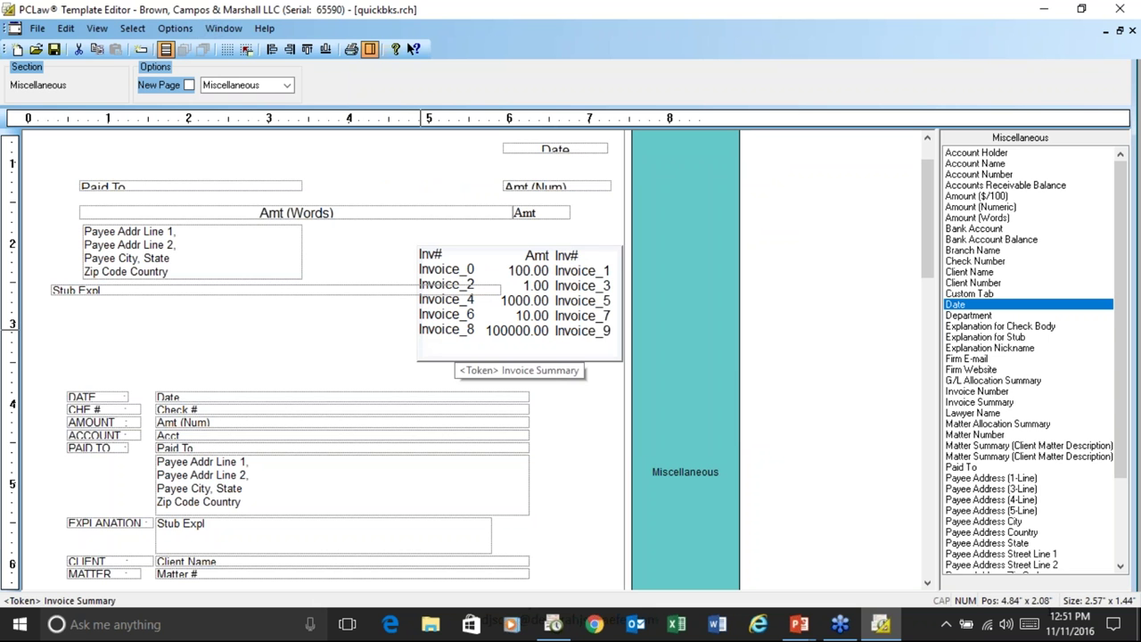
left_click_drag(417, 343, 299, 343)
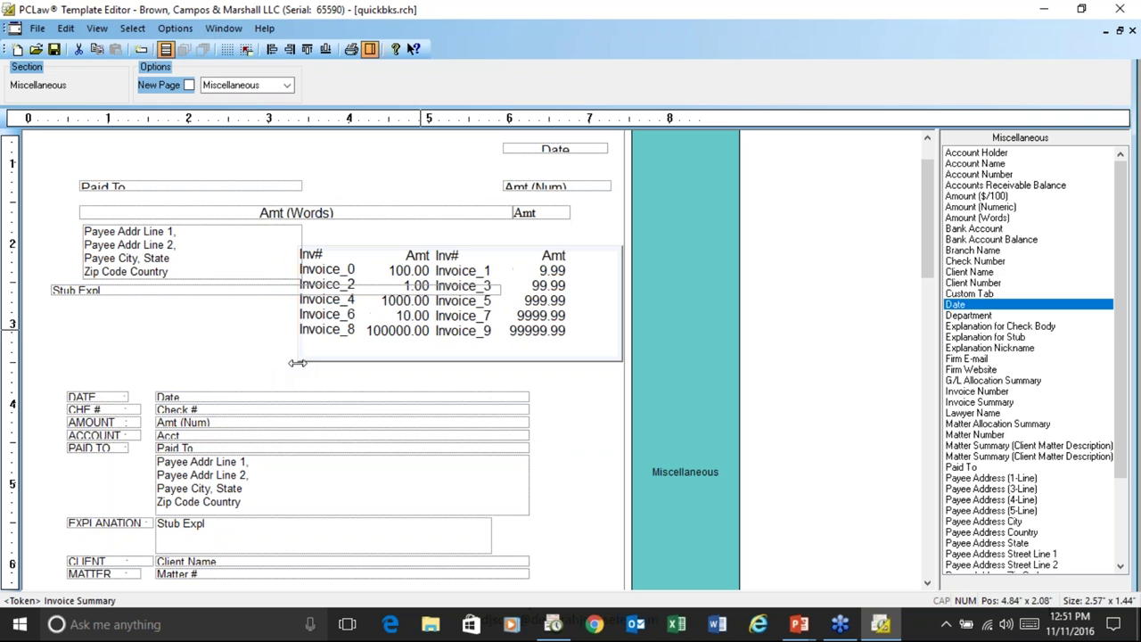
left_click_drag(579, 279, 572, 322)
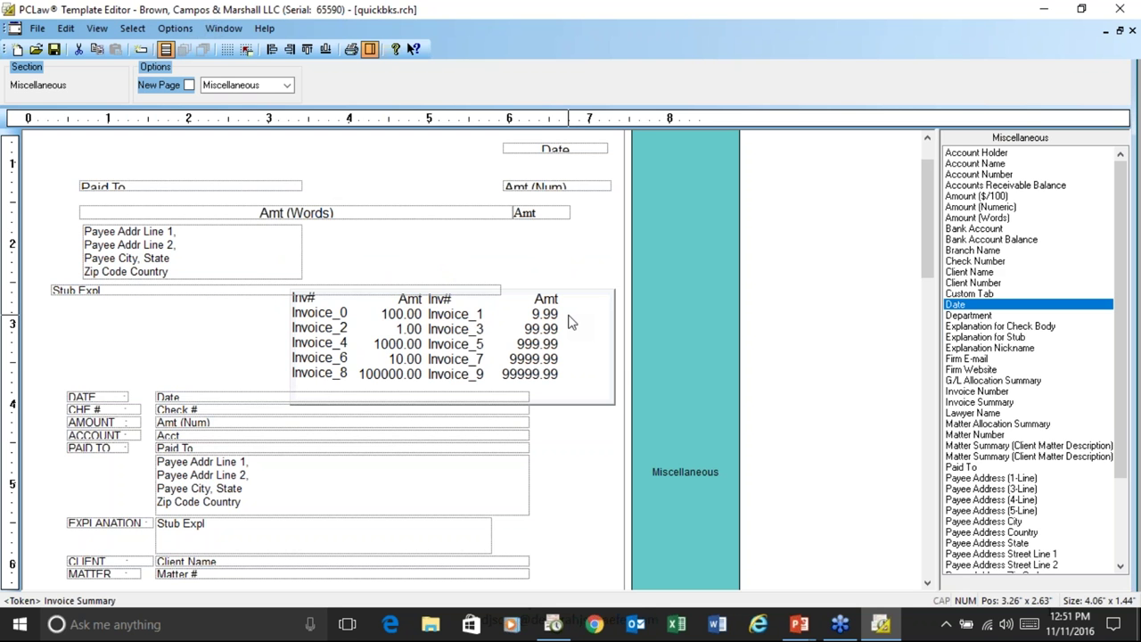
left_click(1132, 30)
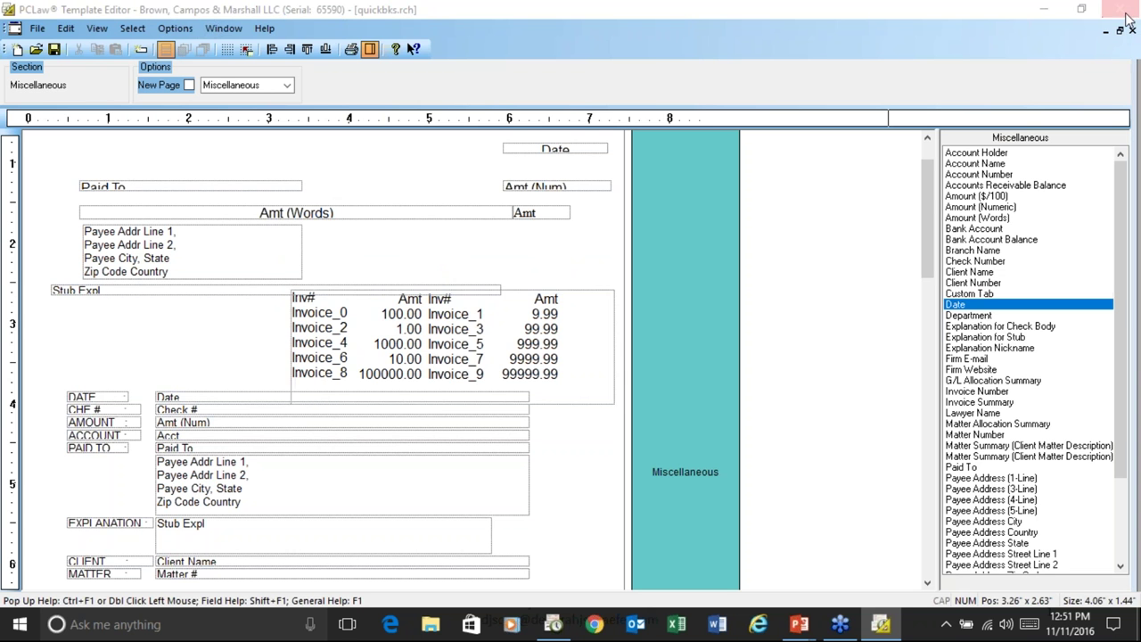
left_click(595, 349)
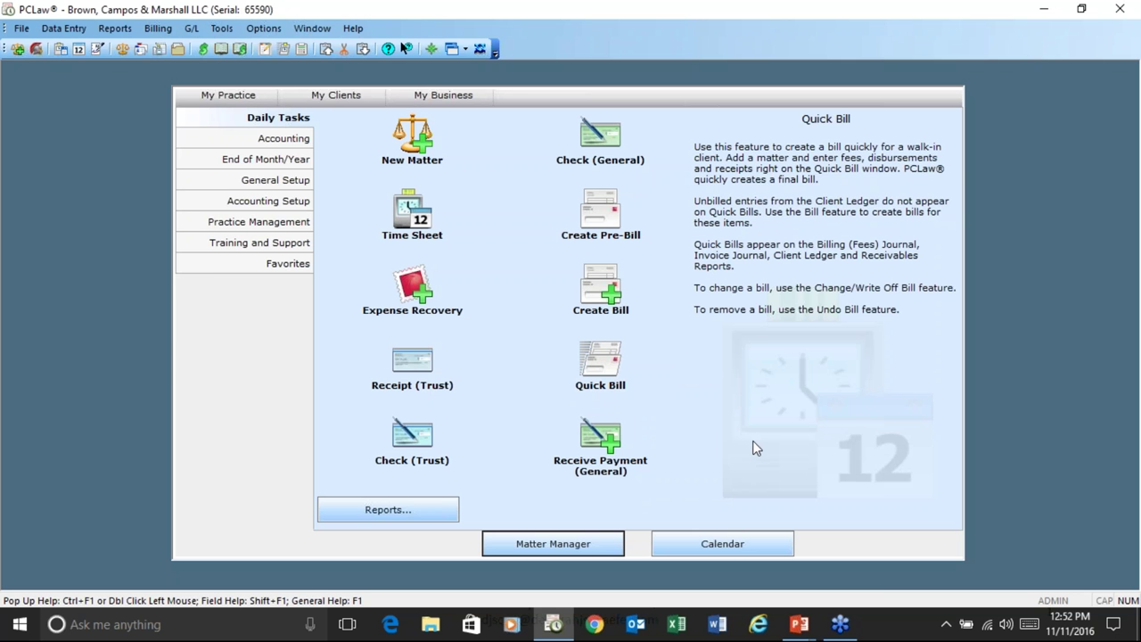
Run the client Disbursement Analysis and Interest report on screen as a Disbursement History for all matters, after reviewing its layout and matter options
left_click(115, 29)
mouse_move(142, 66)
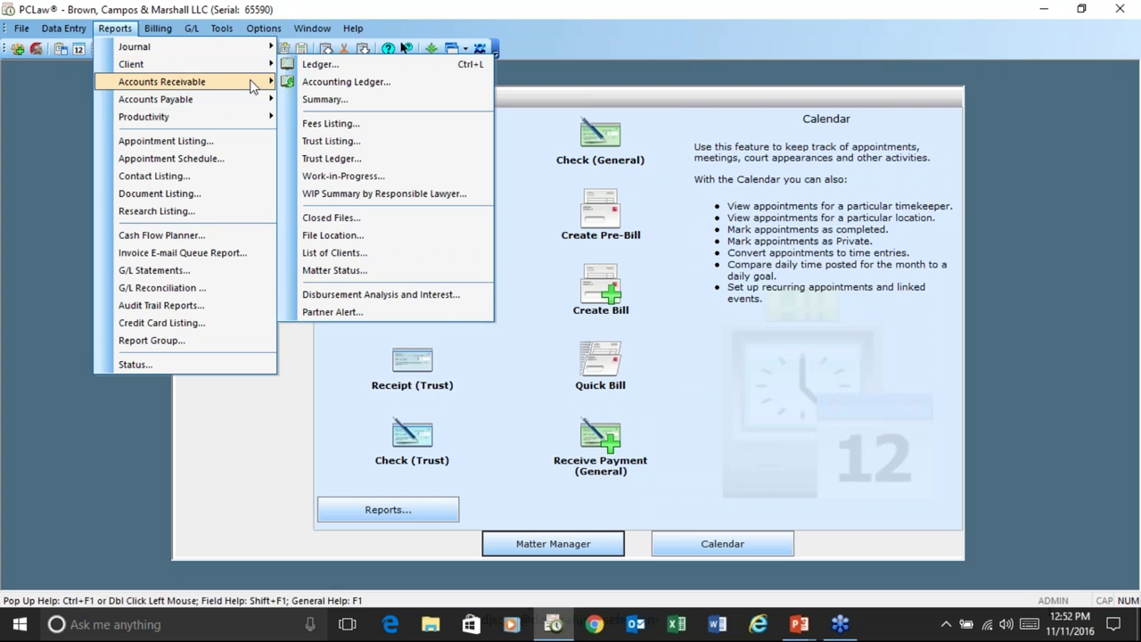
left_click(372, 295)
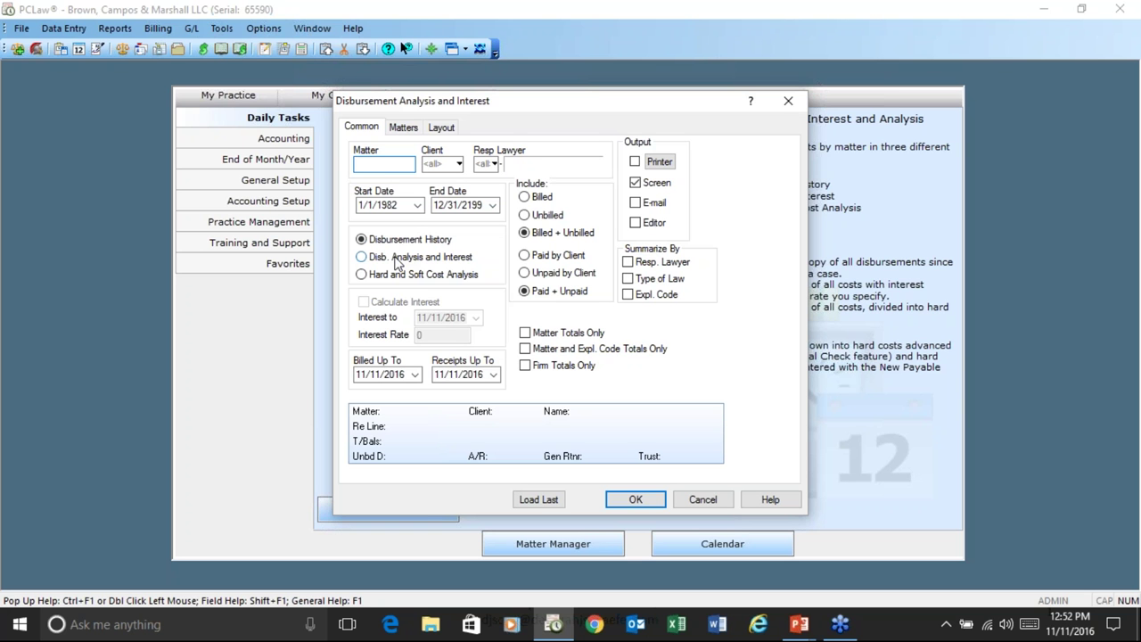
left_click(442, 128)
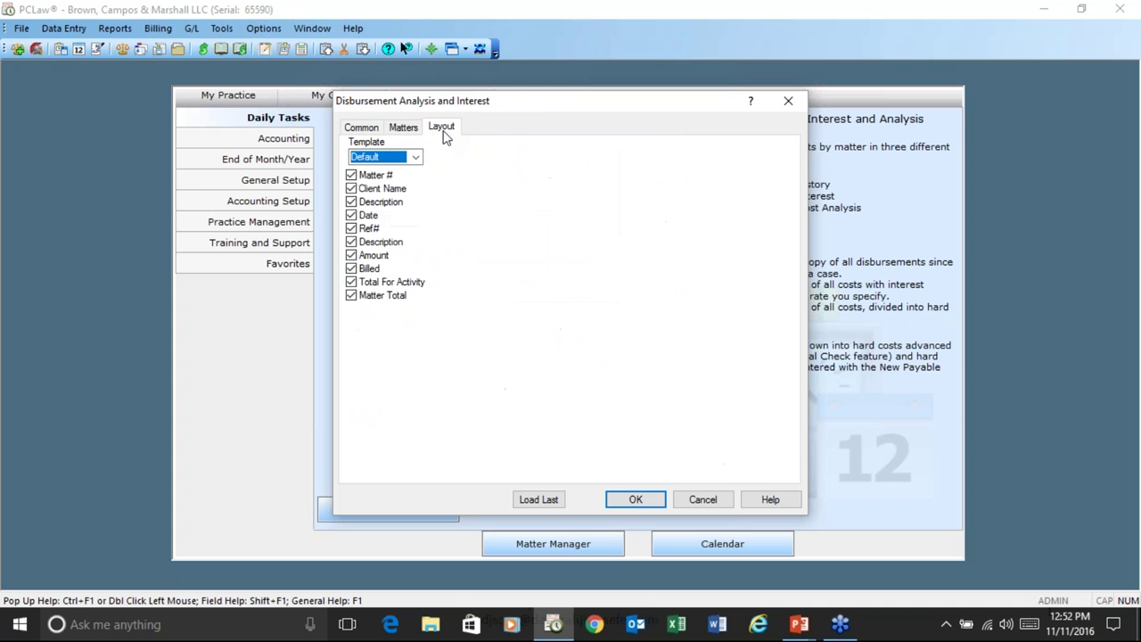
left_click(406, 127)
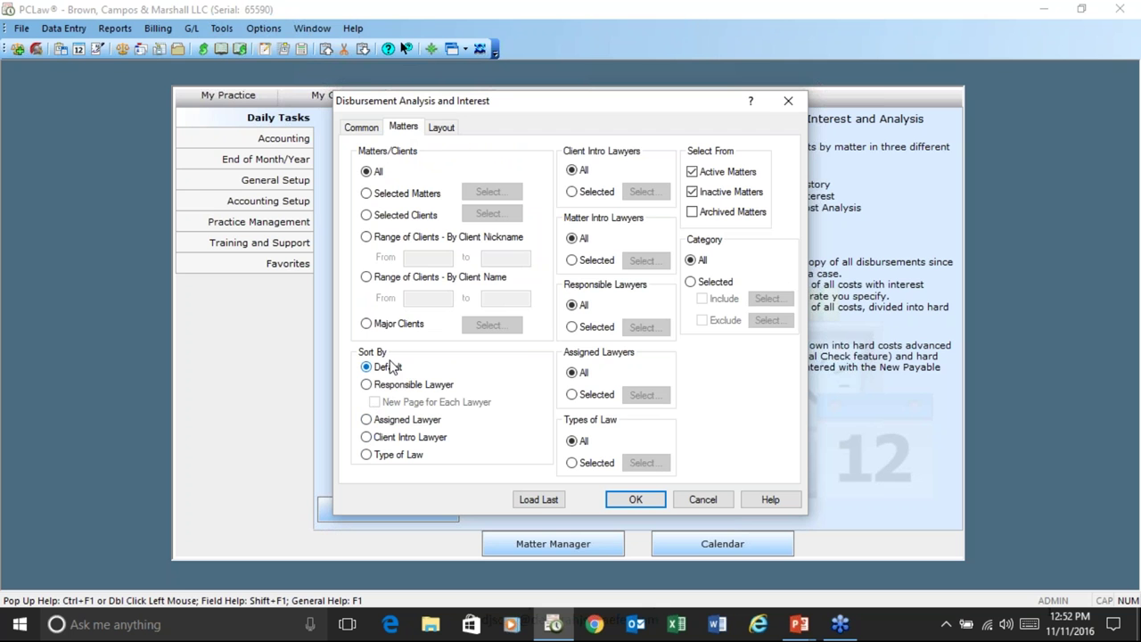
left_click(361, 127)
left_click(374, 206)
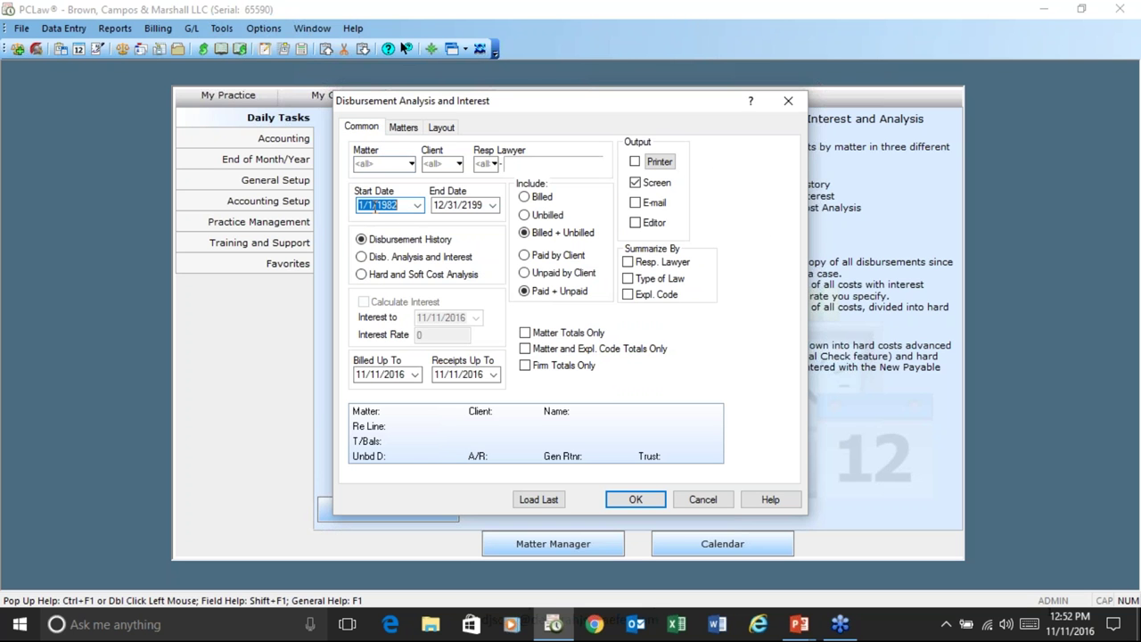
left_click(654, 504)
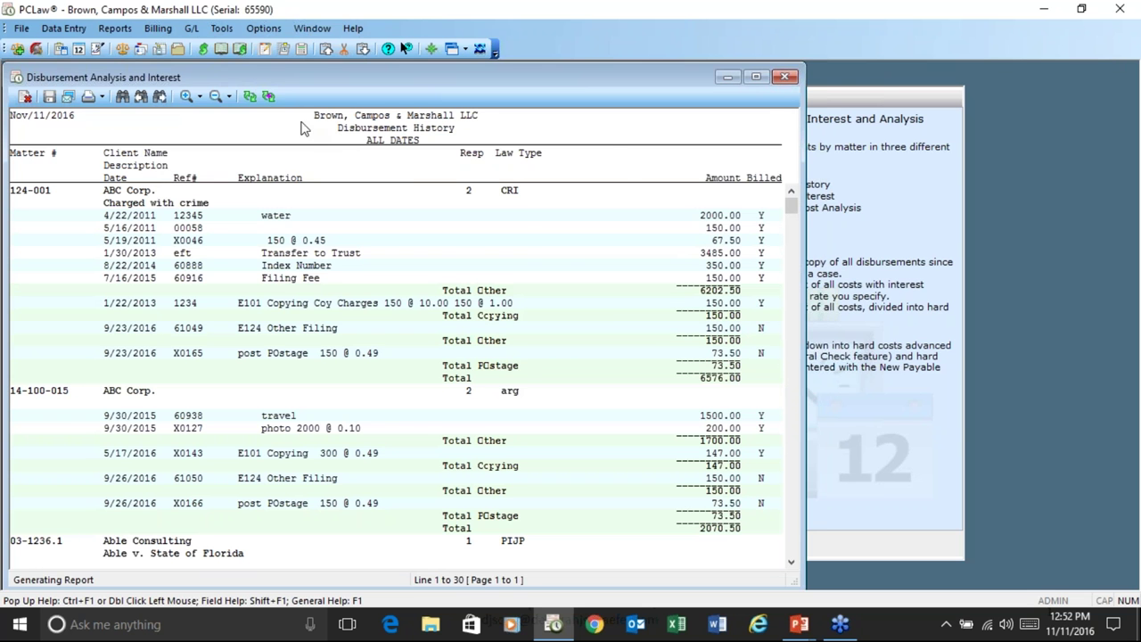
Rerun the disbursement report with the Disb. Analysis and Interest option for all matters
left_click(268, 95)
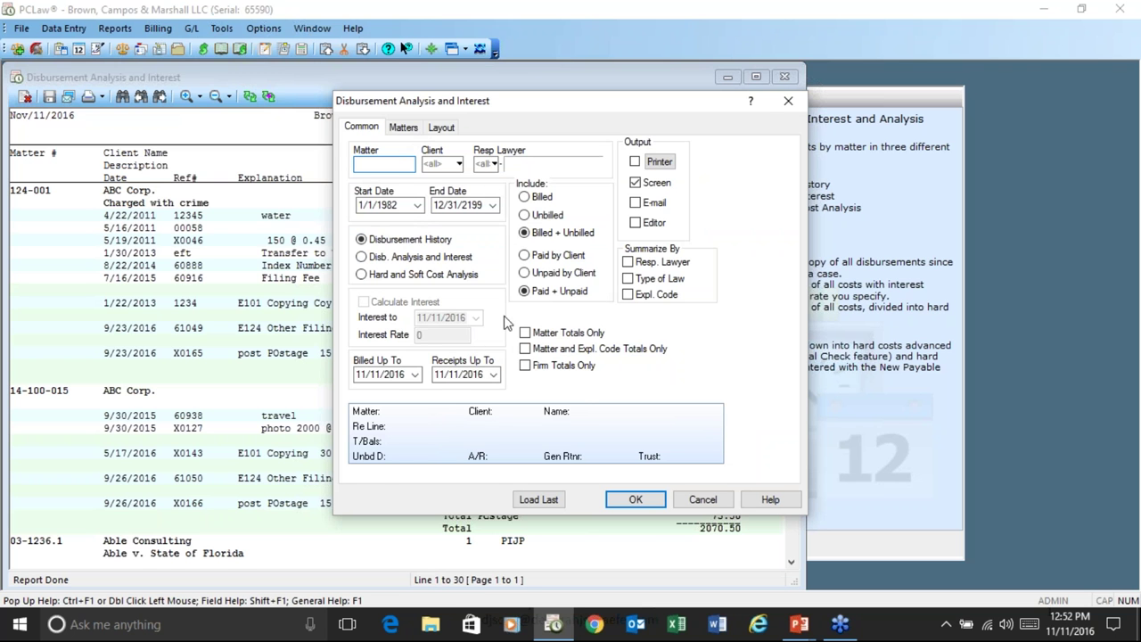
left_click(403, 128)
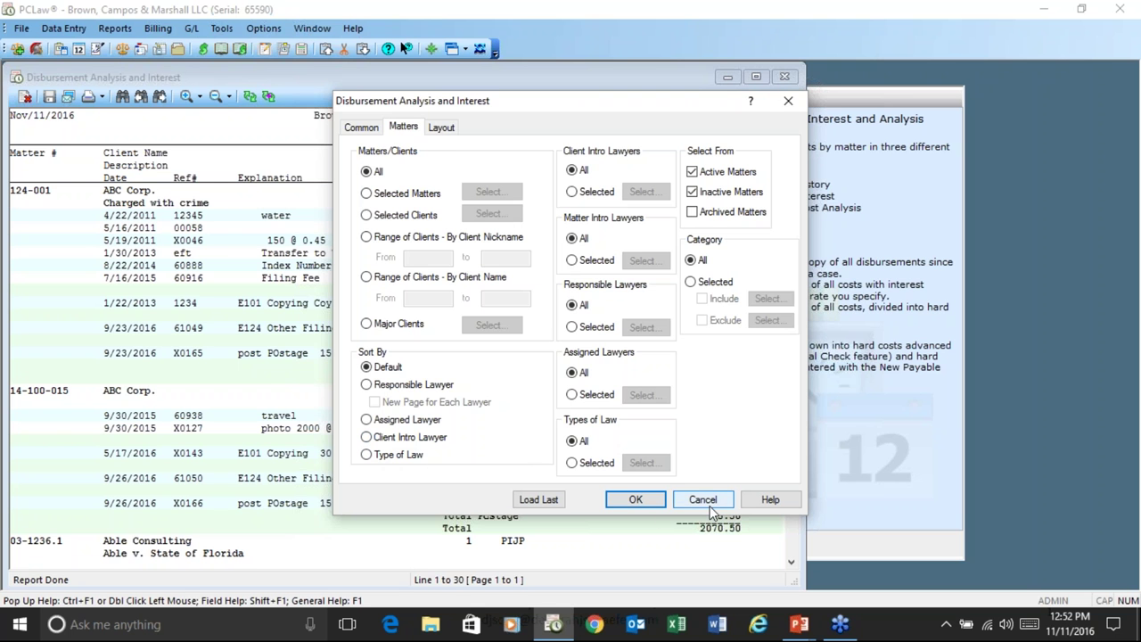
left_click(361, 127)
left_click(361, 257)
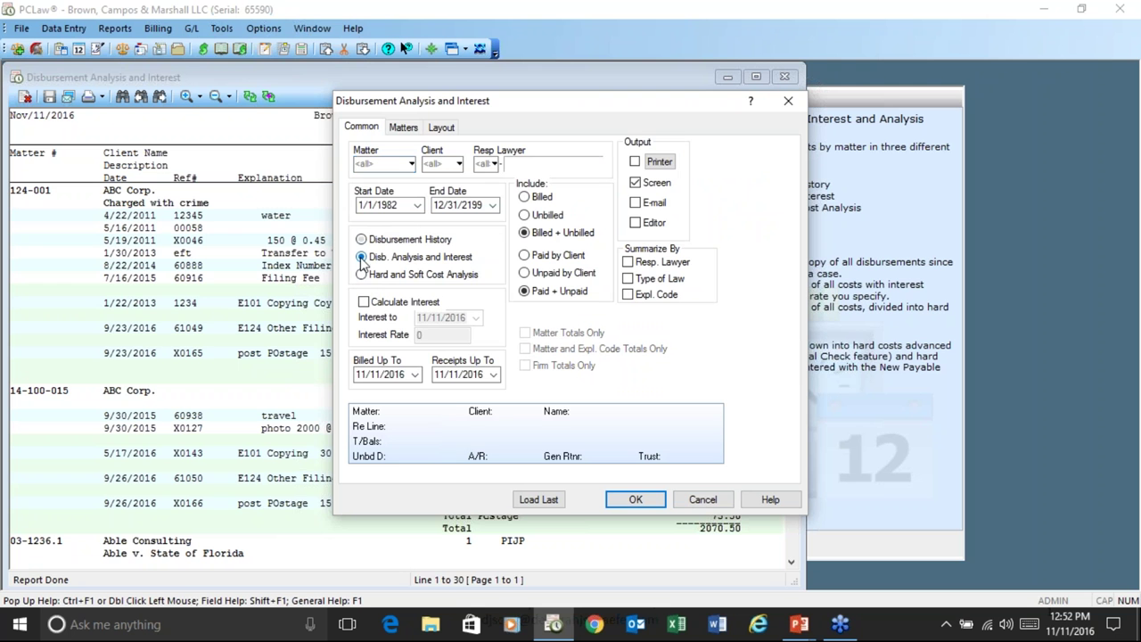
left_click(403, 128)
left_click(359, 127)
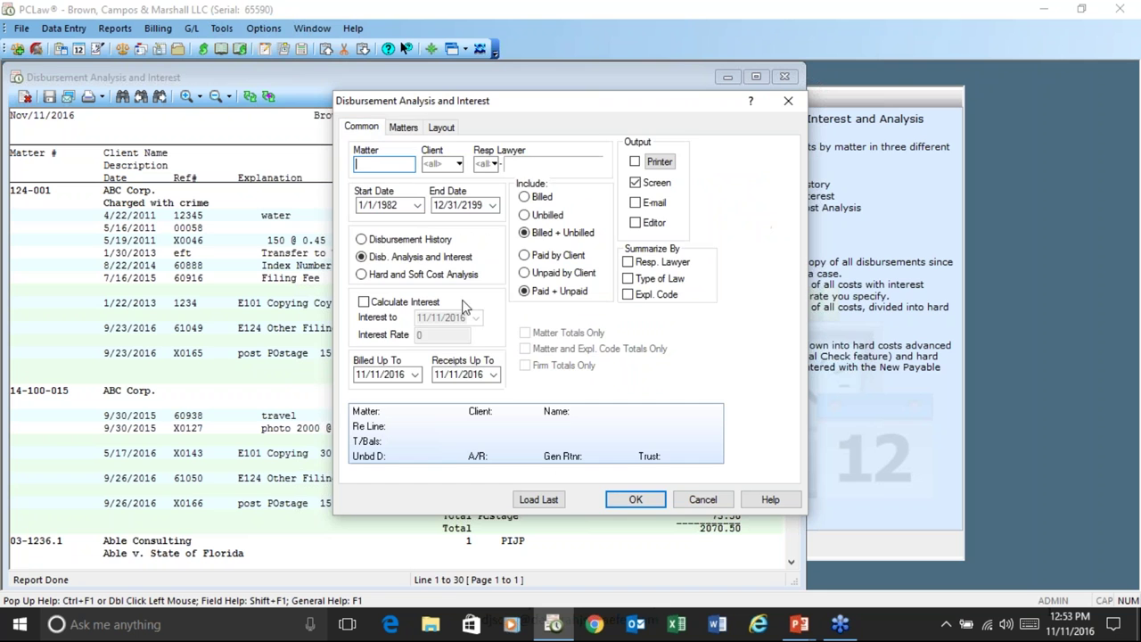
left_click(633, 501)
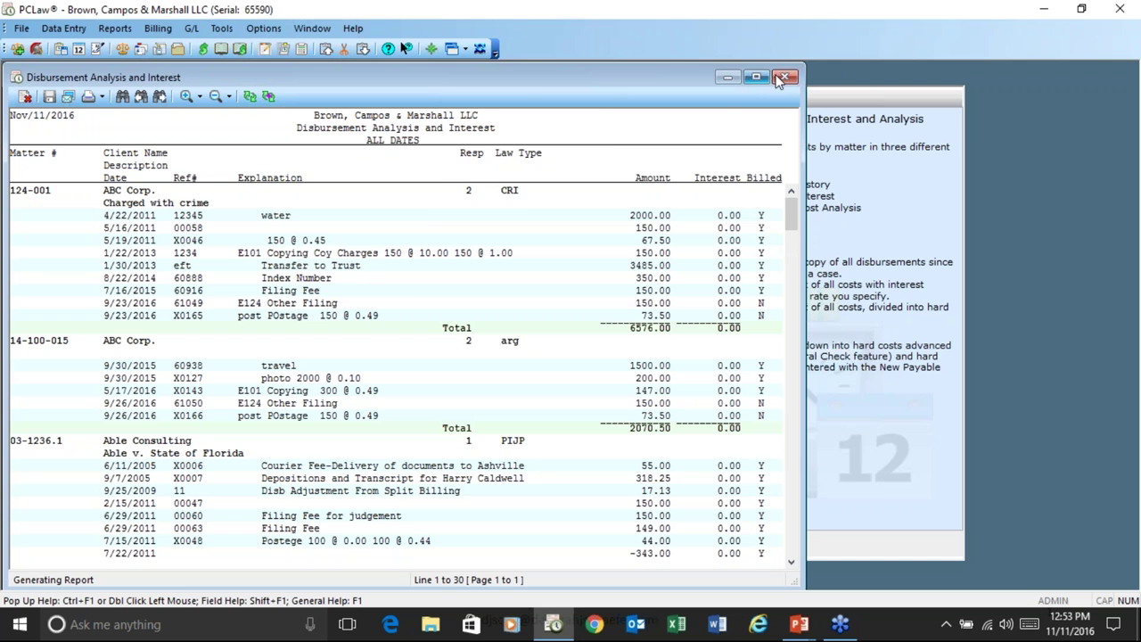
Rerun the disbursement report with the Hard and Soft Cost Analysis option, and close the report windows
left_click(268, 96)
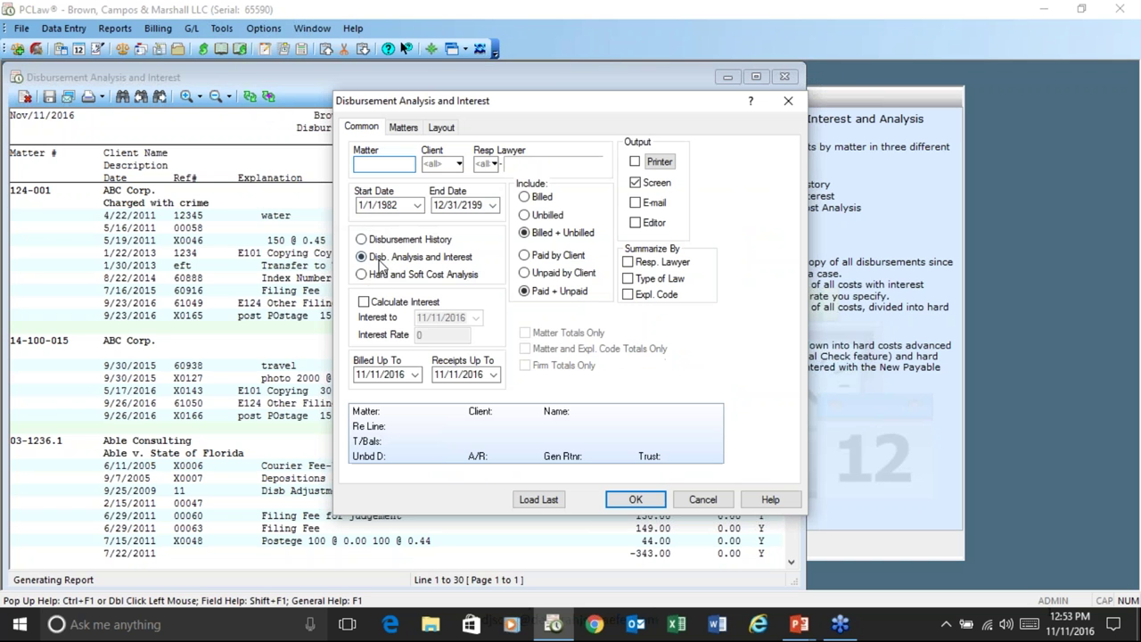
left_click(362, 276)
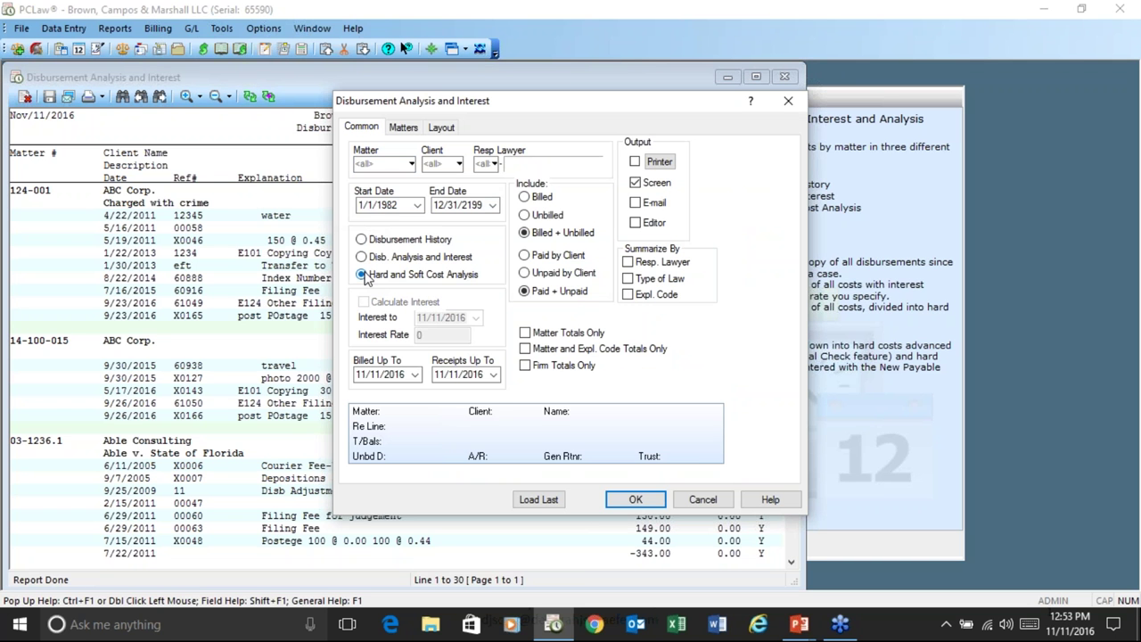
left_click(635, 501)
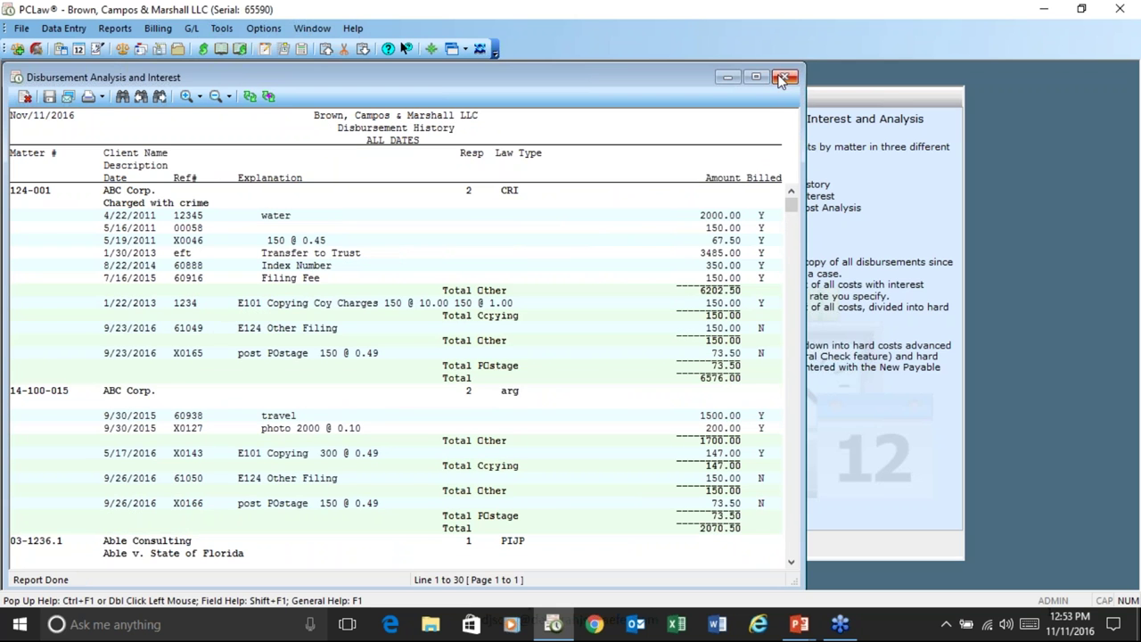
left_click(781, 79)
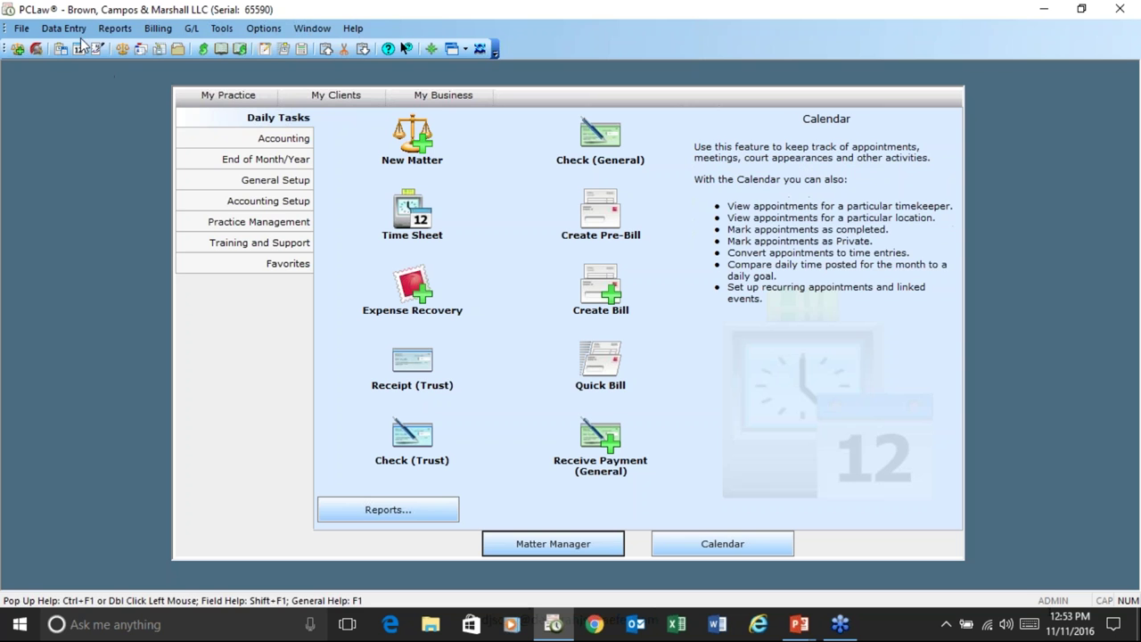
Run the Client Costs Journal on screen for all matters from 1/1/1982 to 11/11/2016
left_click(114, 30)
mouse_move(115, 63)
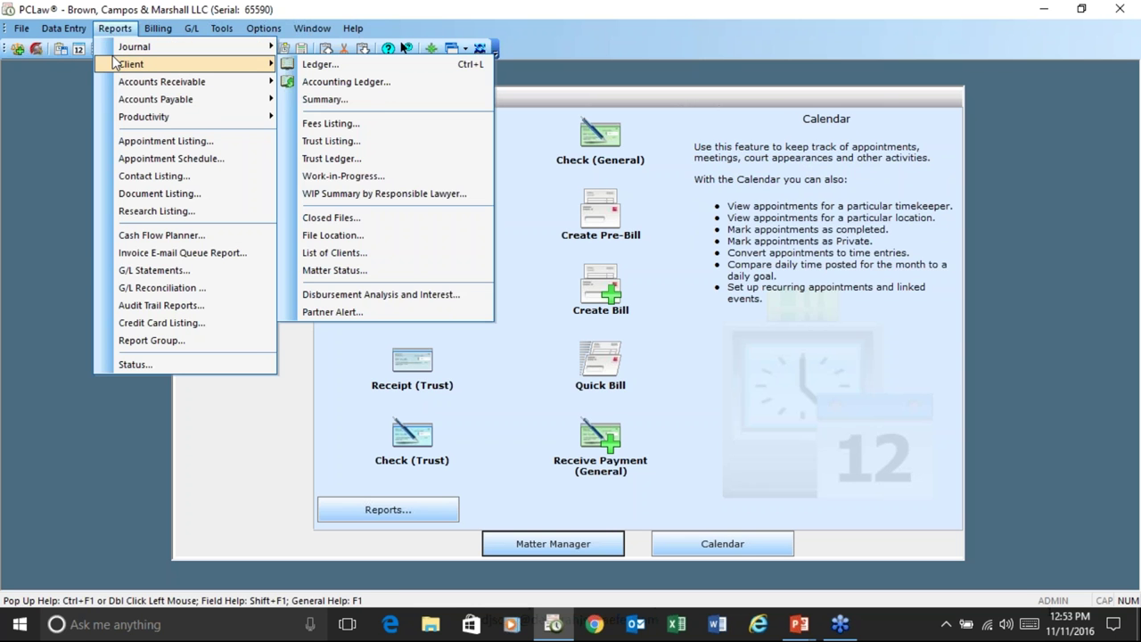
left_click(343, 163)
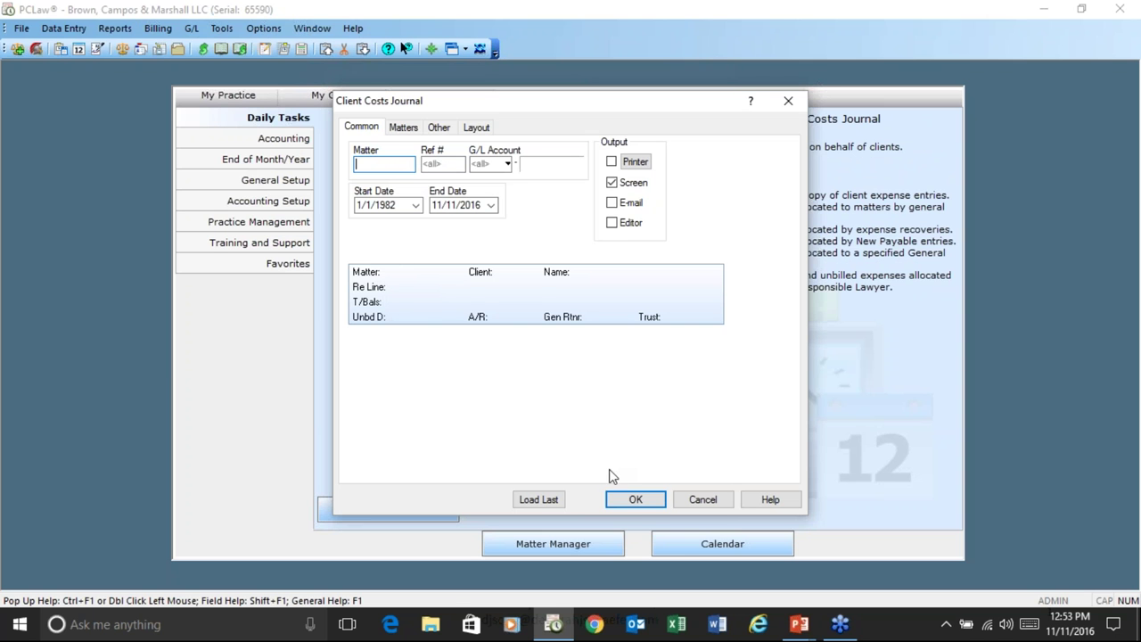
key("Return")
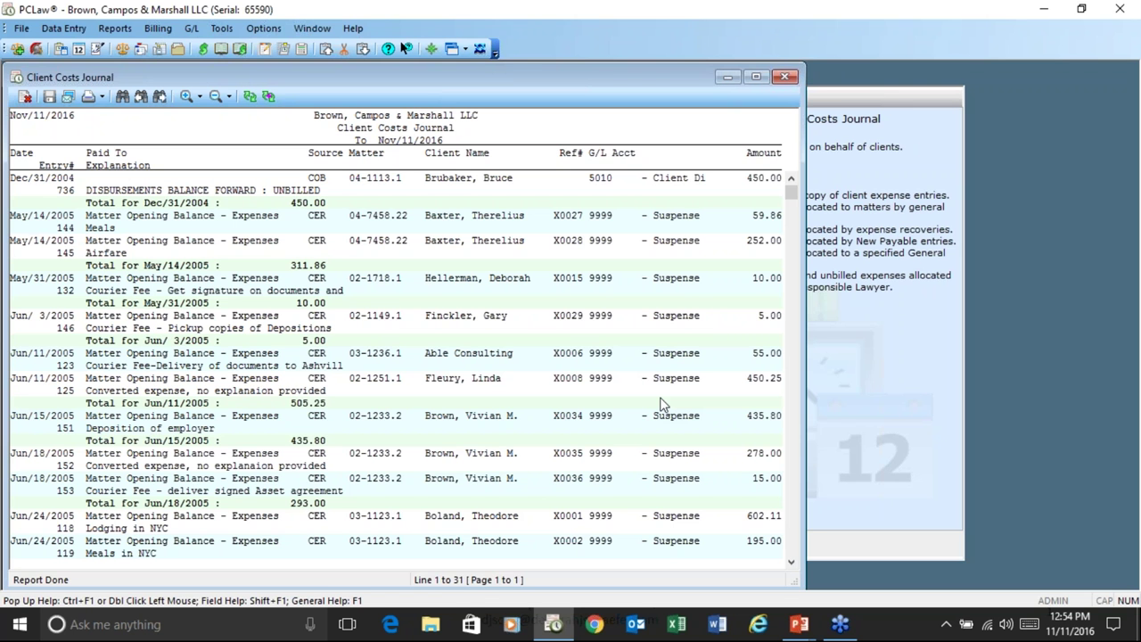
Review the Client Costs Journal's matter filters and included entry types, and leave its options without rerunning the report
left_click(267, 95)
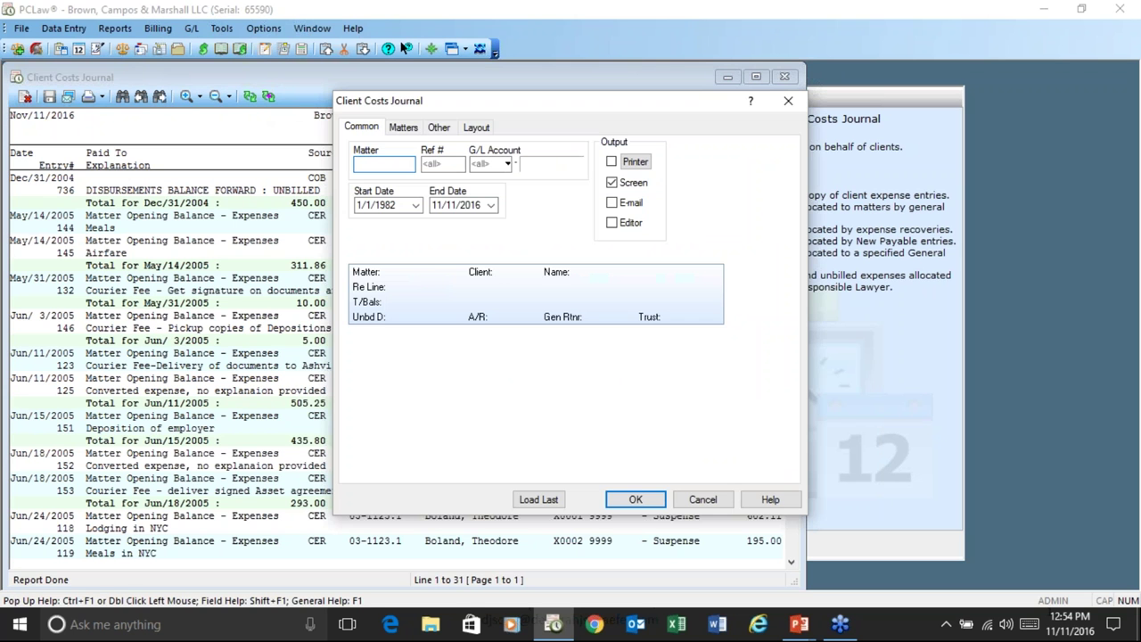
left_click(403, 130)
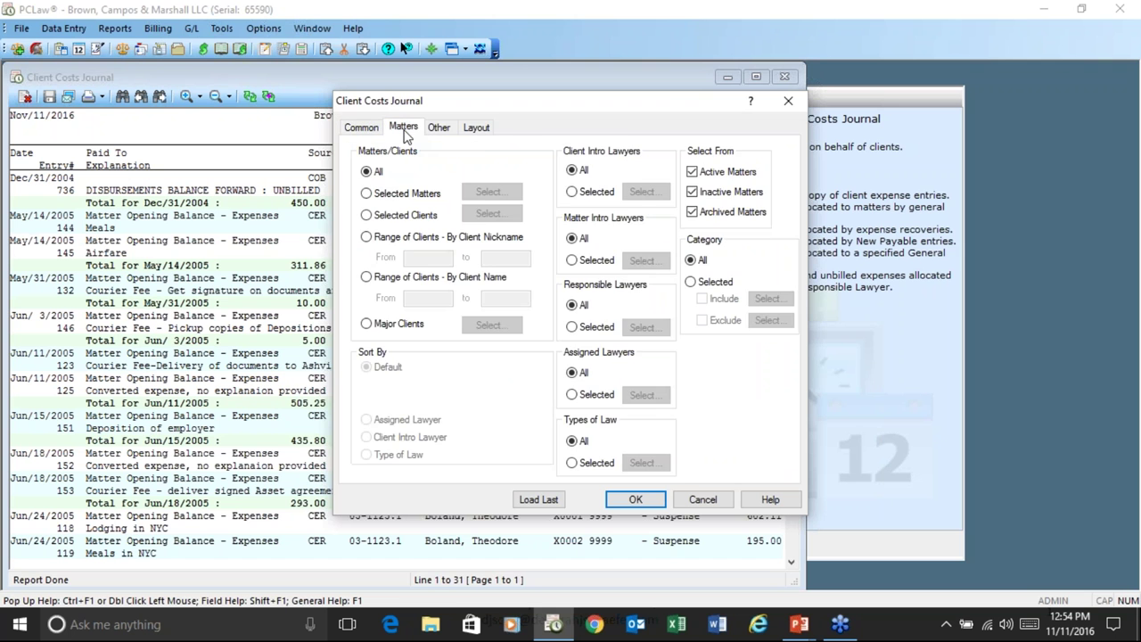
left_click(361, 127)
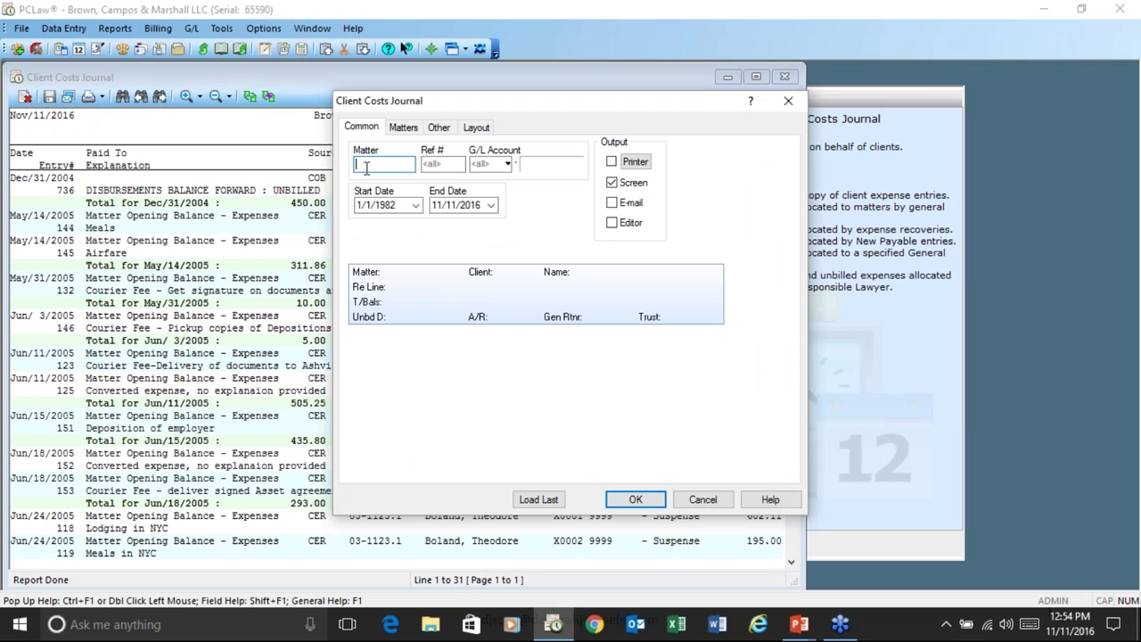
left_click(439, 128)
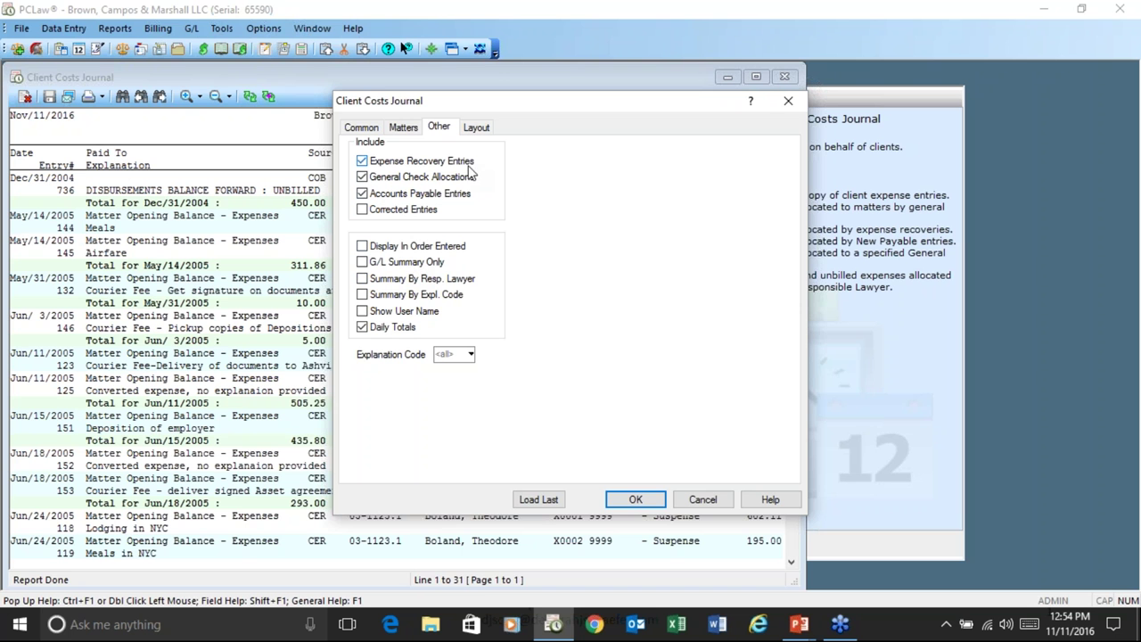
left_click(702, 500)
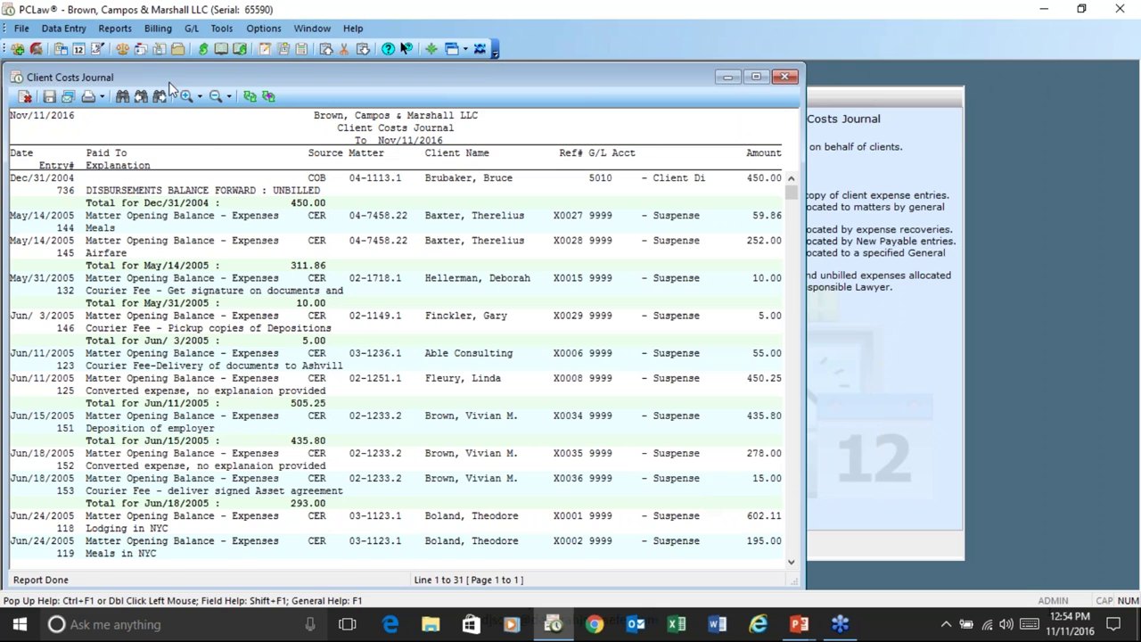
Check the options of the client Disbursement Analysis and Interest report, and leave without running it
left_click(114, 29)
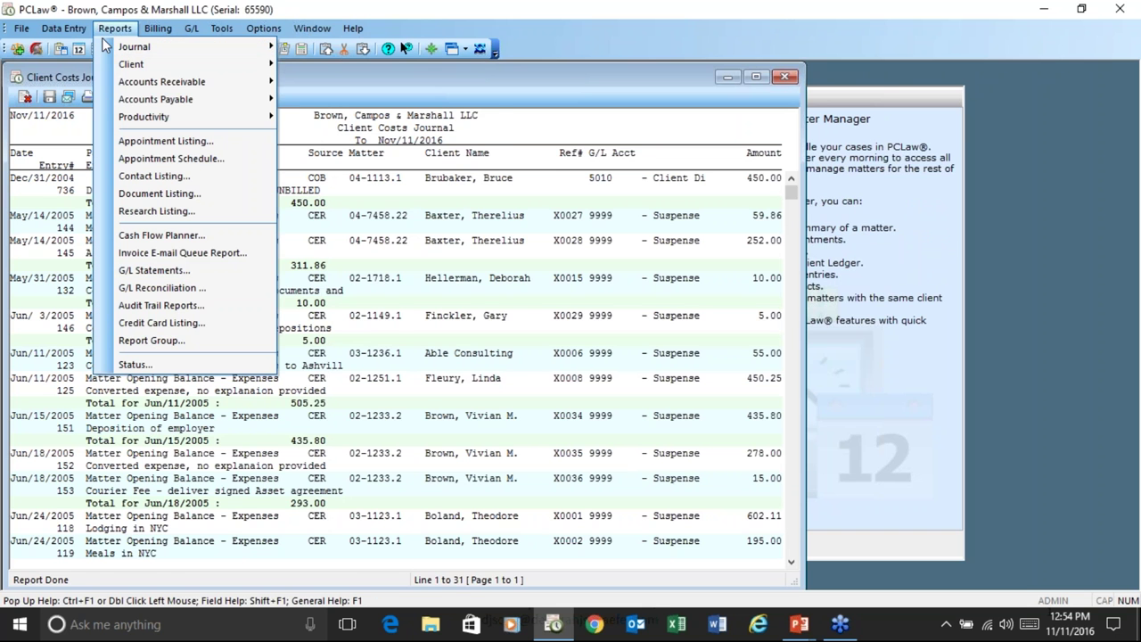
mouse_move(152, 64)
left_click(368, 299)
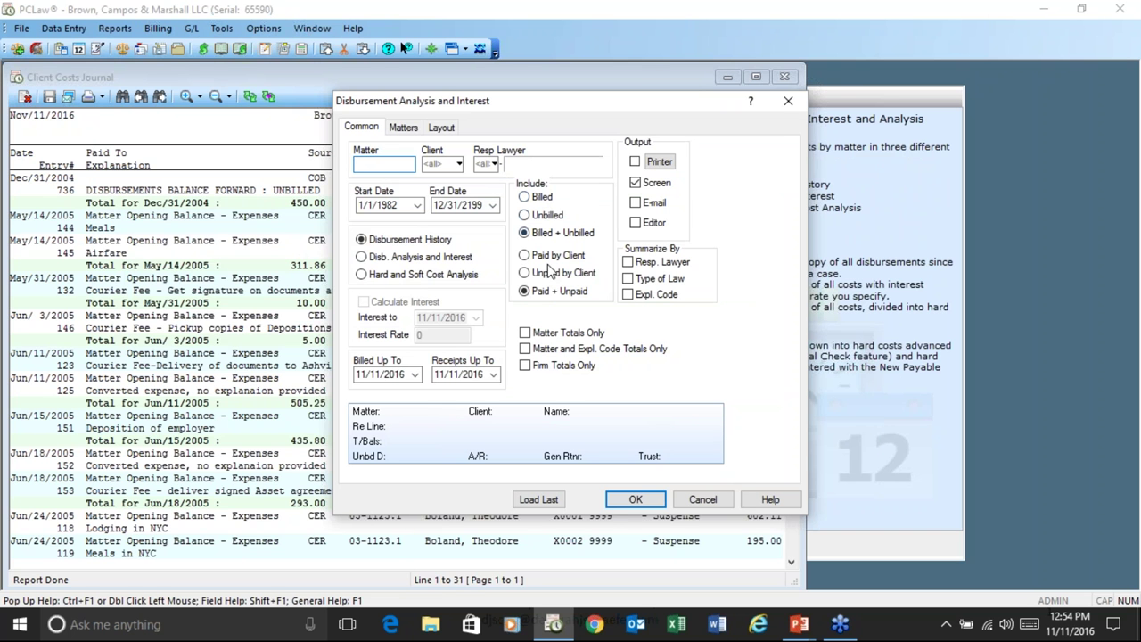
left_click(702, 501)
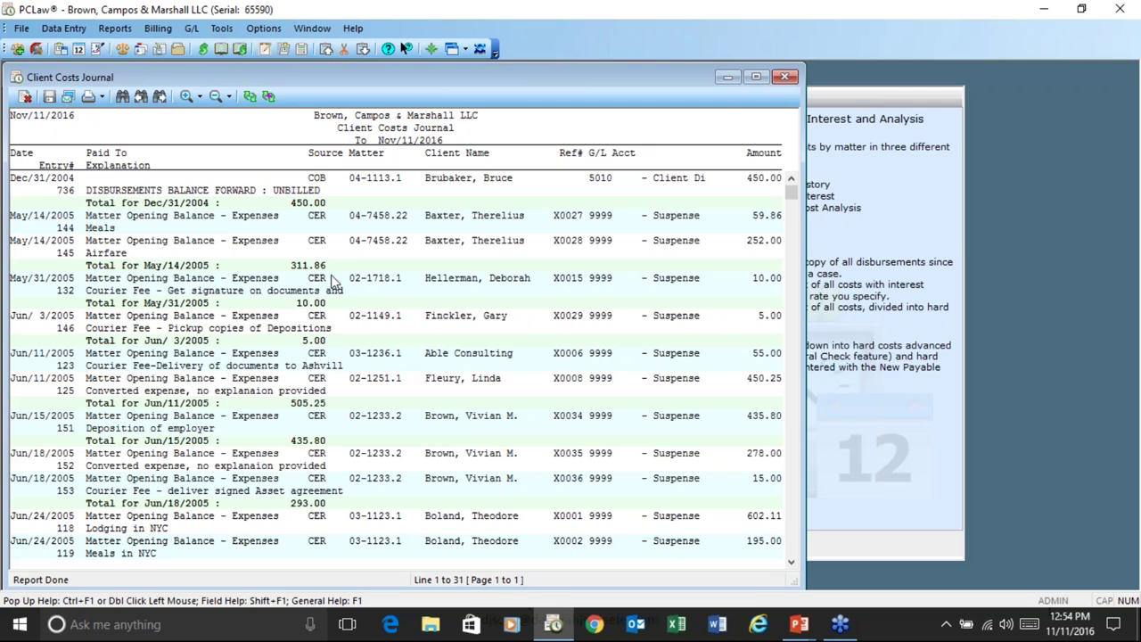
Exclude Time and Fees in the client Work-in-Progress report options, cancel the report, and close the Client Costs Journal
left_click(115, 27)
mouse_move(131, 65)
left_click(374, 192)
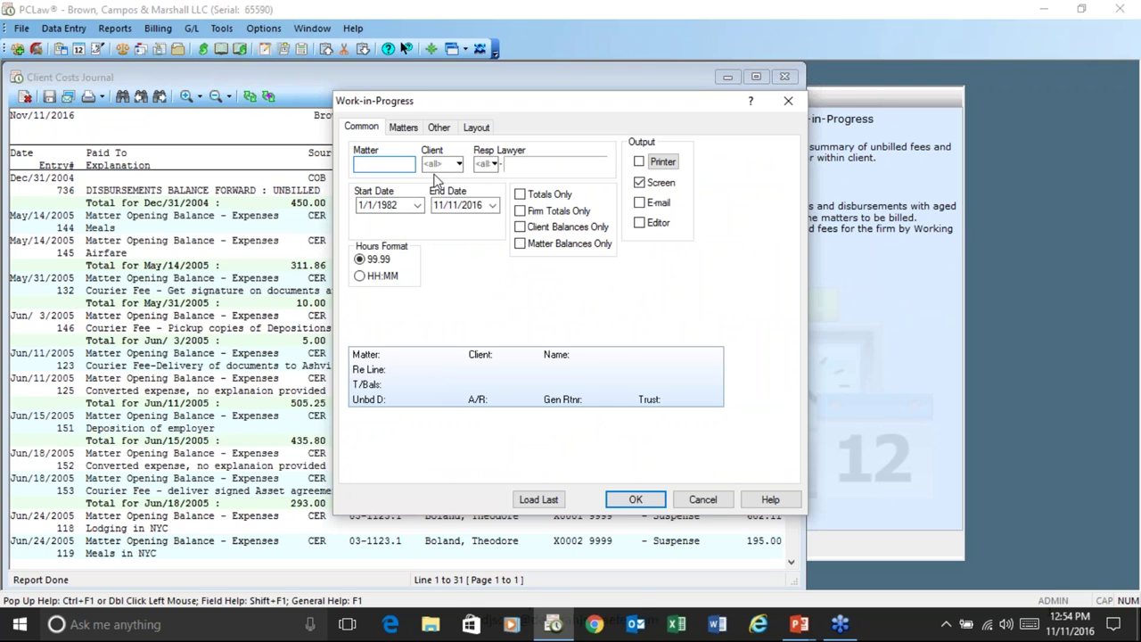
left_click(438, 128)
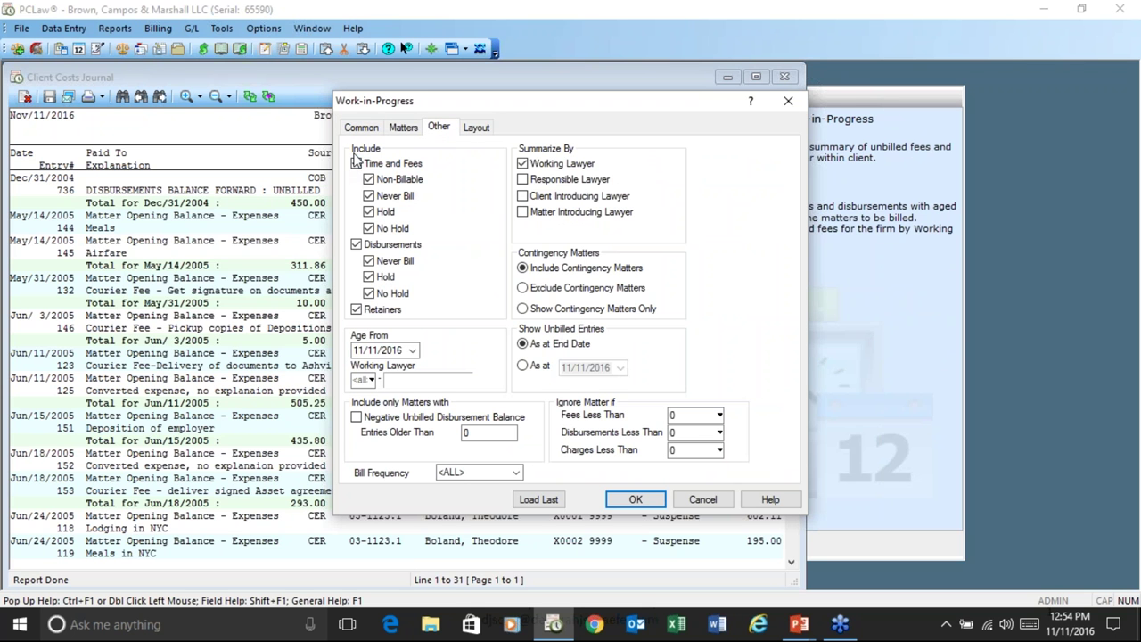
left_click(356, 163)
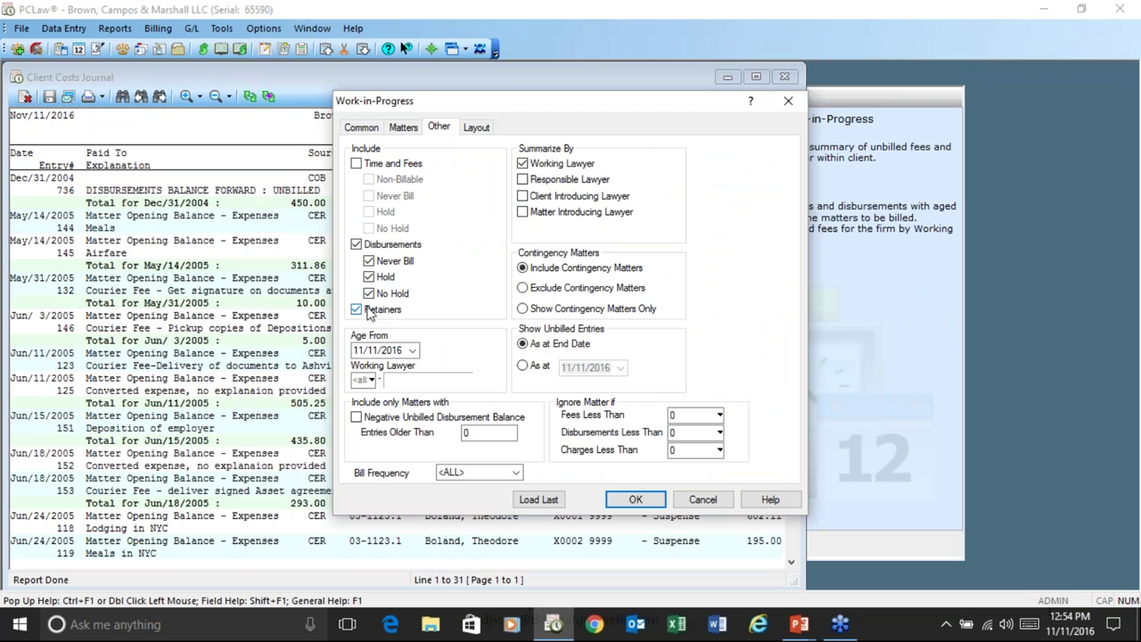
left_click(702, 500)
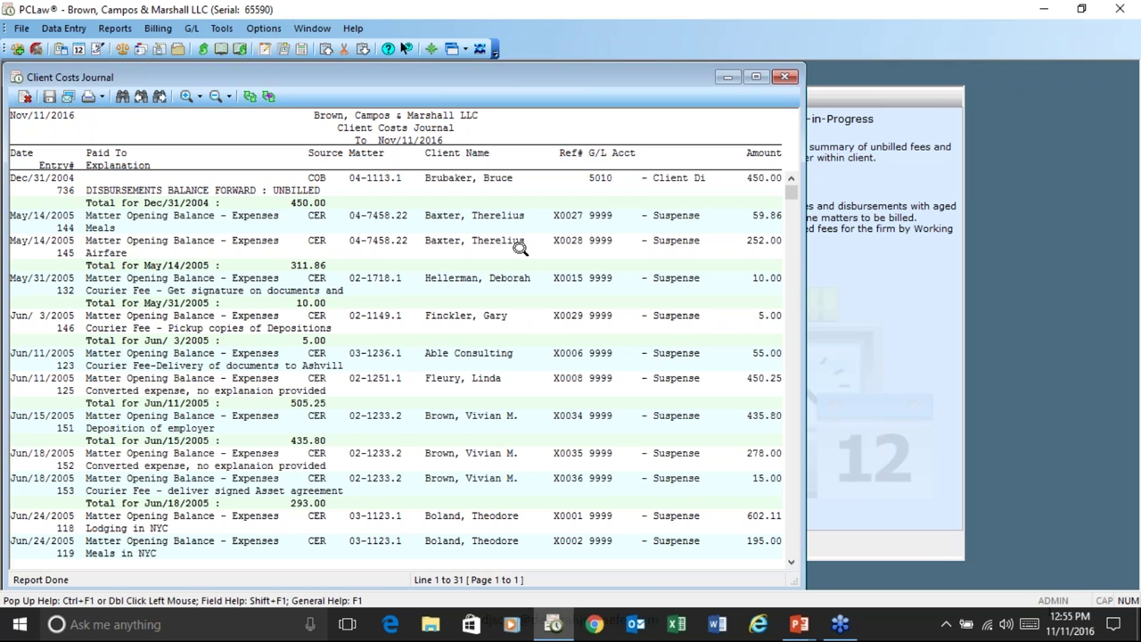
left_click(785, 78)
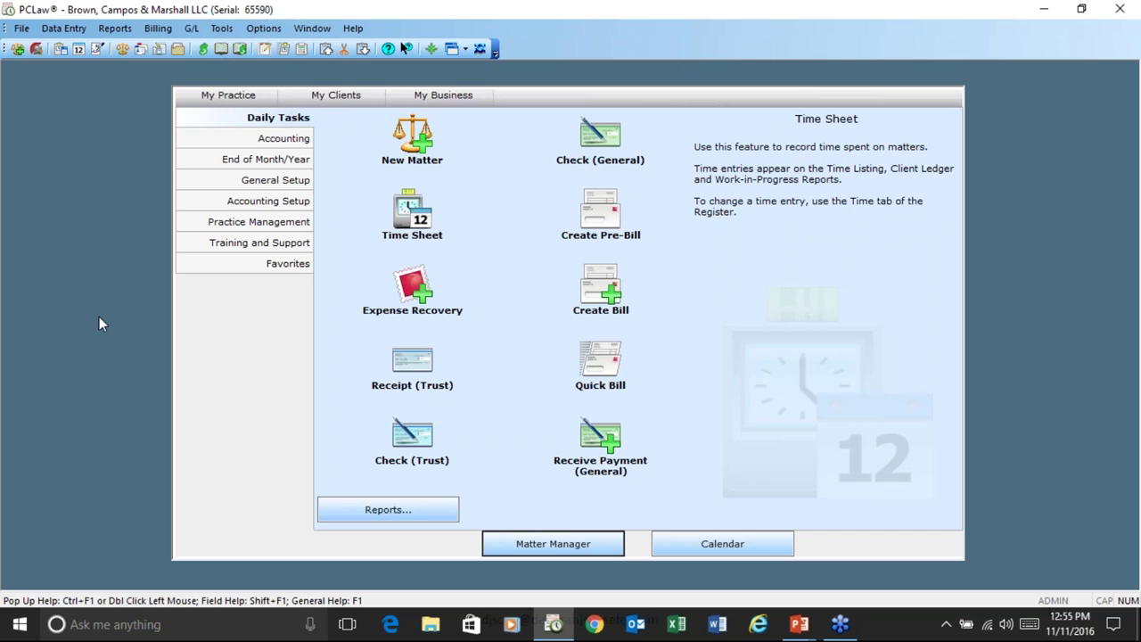
List the Register's time entries for all matters and lawyers from 11/1/2016 to 11/30/2016, and close the Register
left_click(68, 32)
left_click(105, 355)
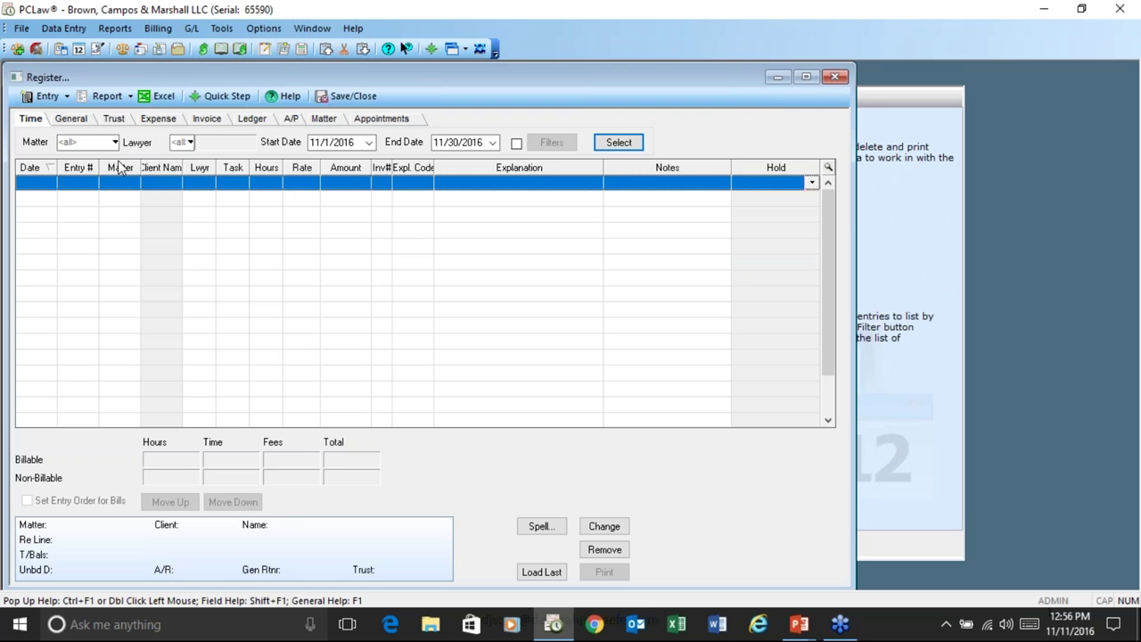
left_click(332, 143)
left_click(369, 143)
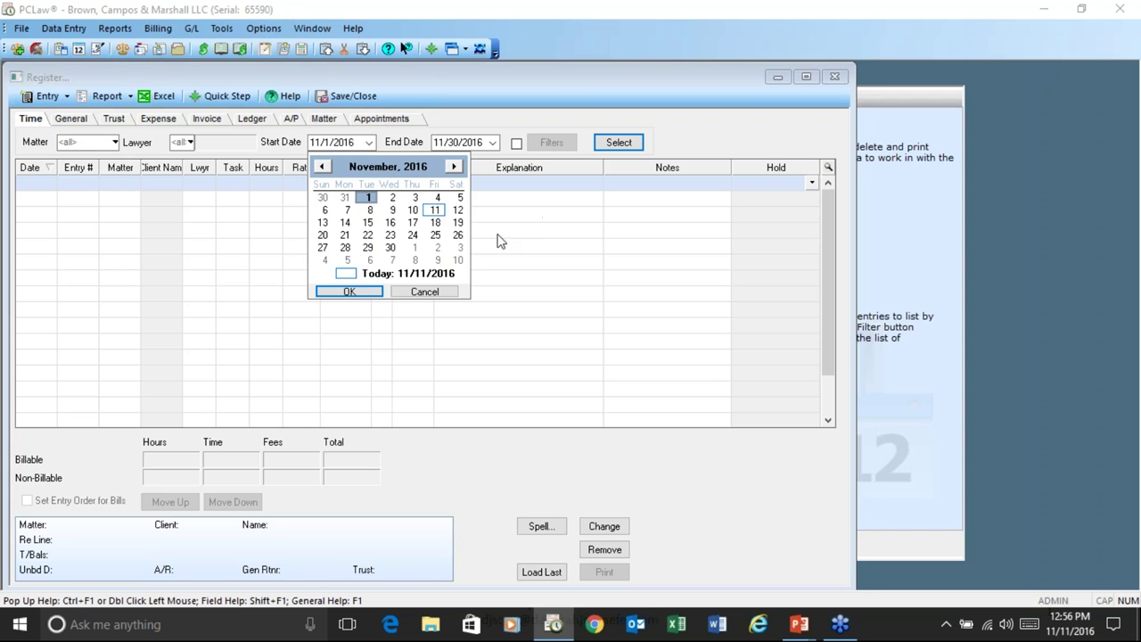
left_click(426, 292)
left_click(613, 148)
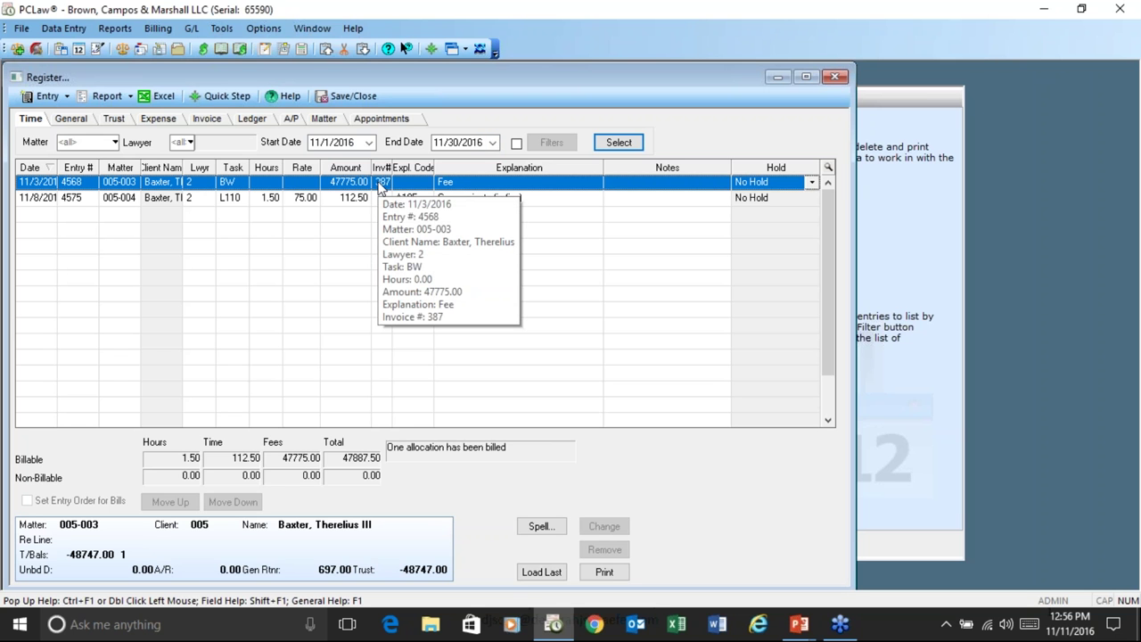
left_click(184, 143)
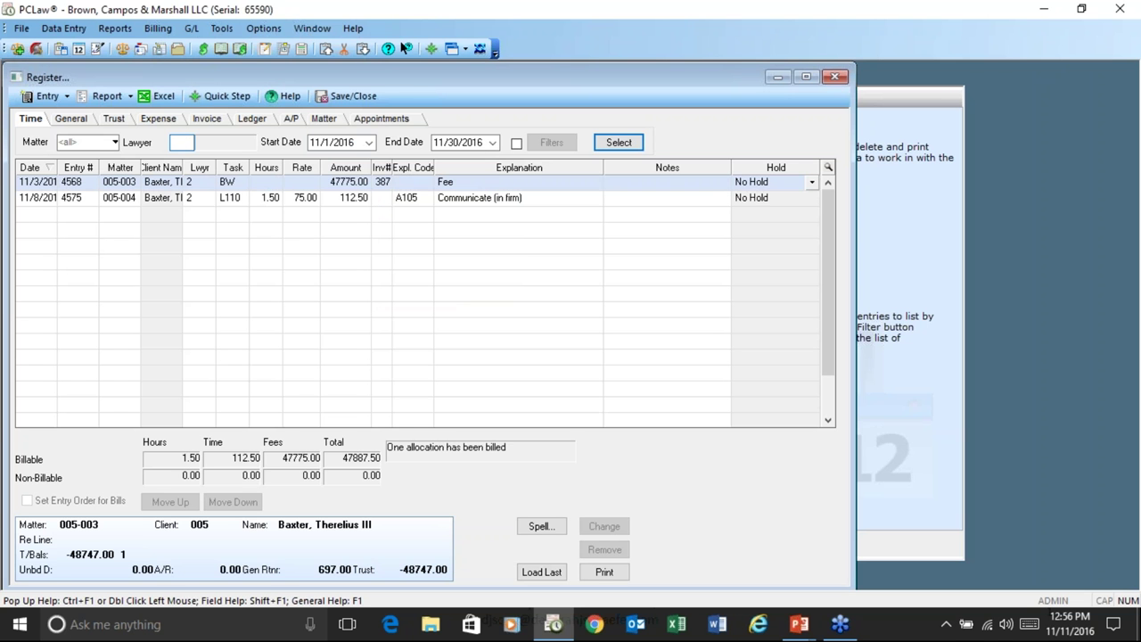
left_click(366, 98)
View the November 2016 time calendar, open the November 8 time entry for correction, cancel it, and close the calendar
left_click(720, 543)
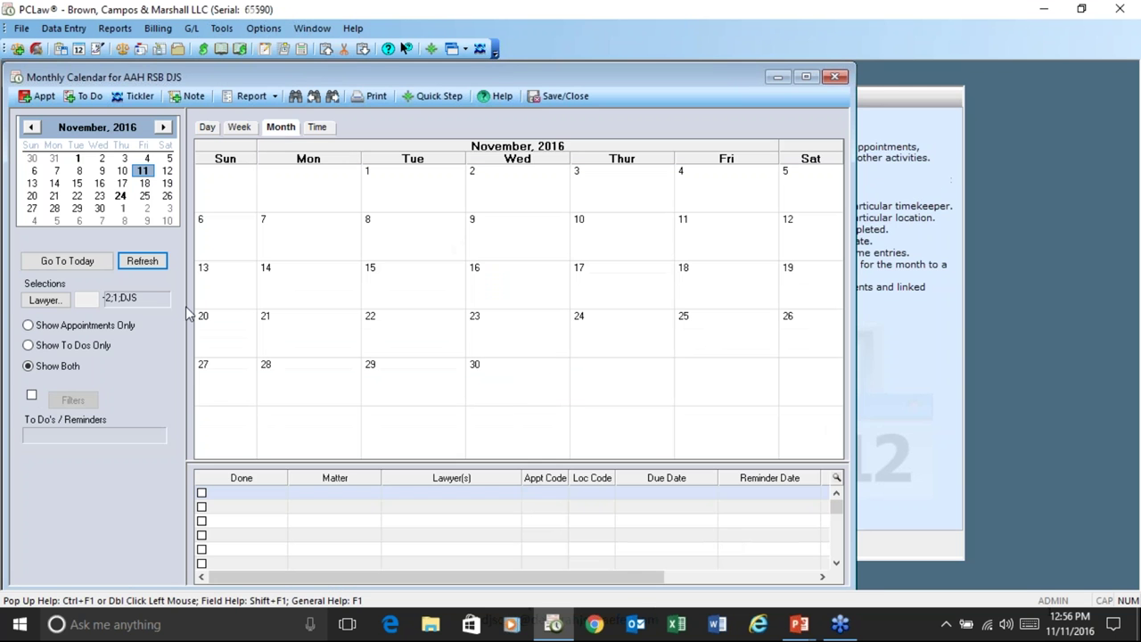
left_click(320, 127)
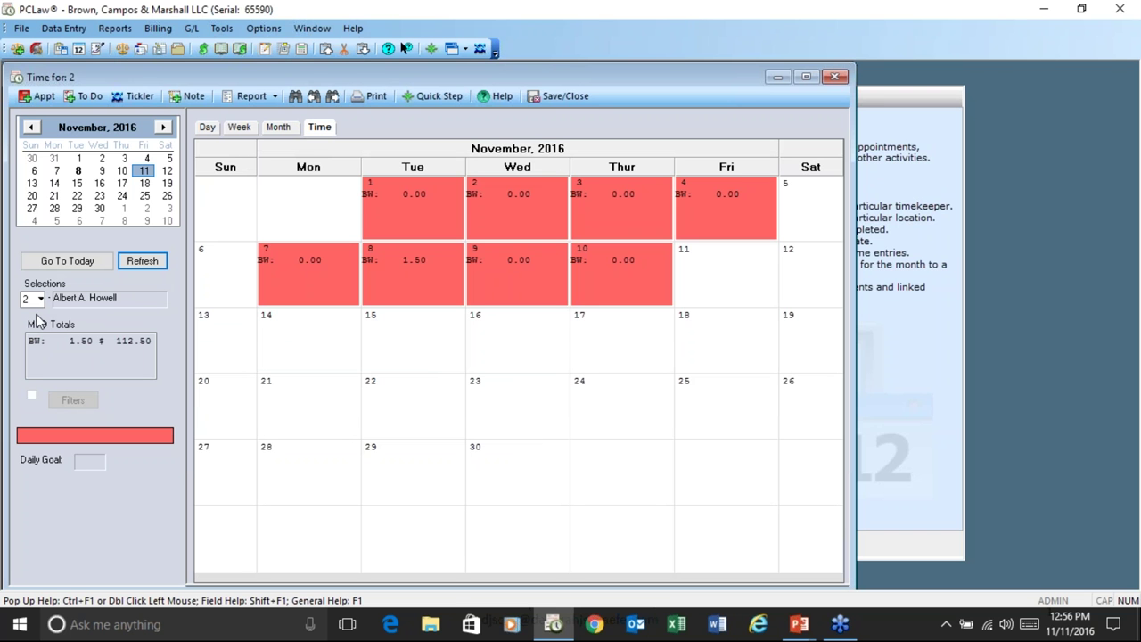
double_click(421, 272)
left_click(539, 350)
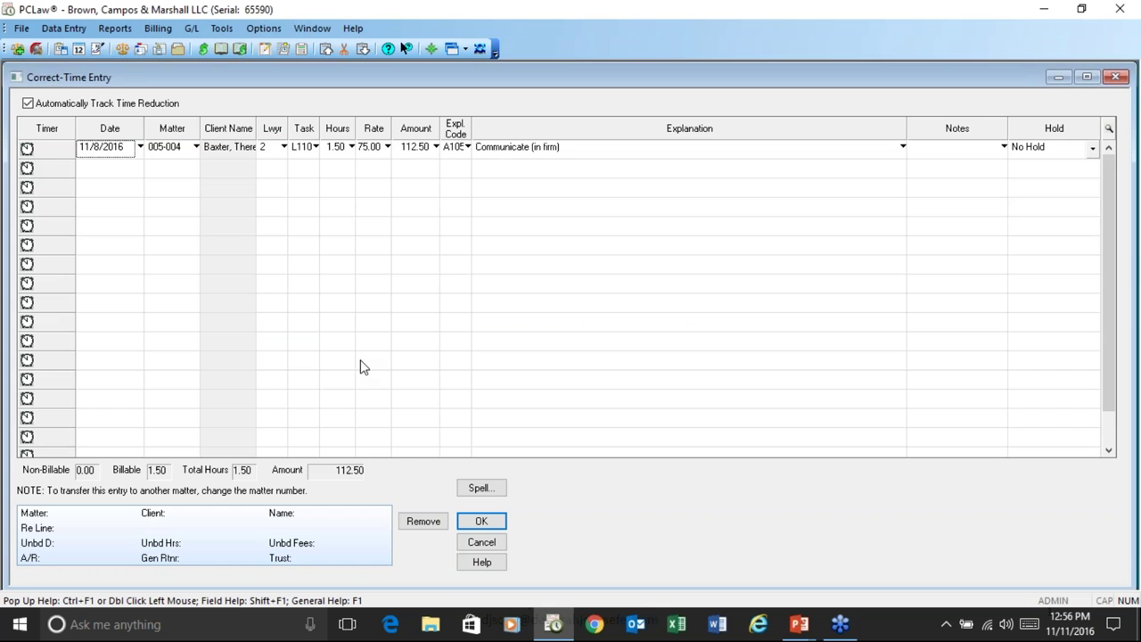
left_click(493, 544)
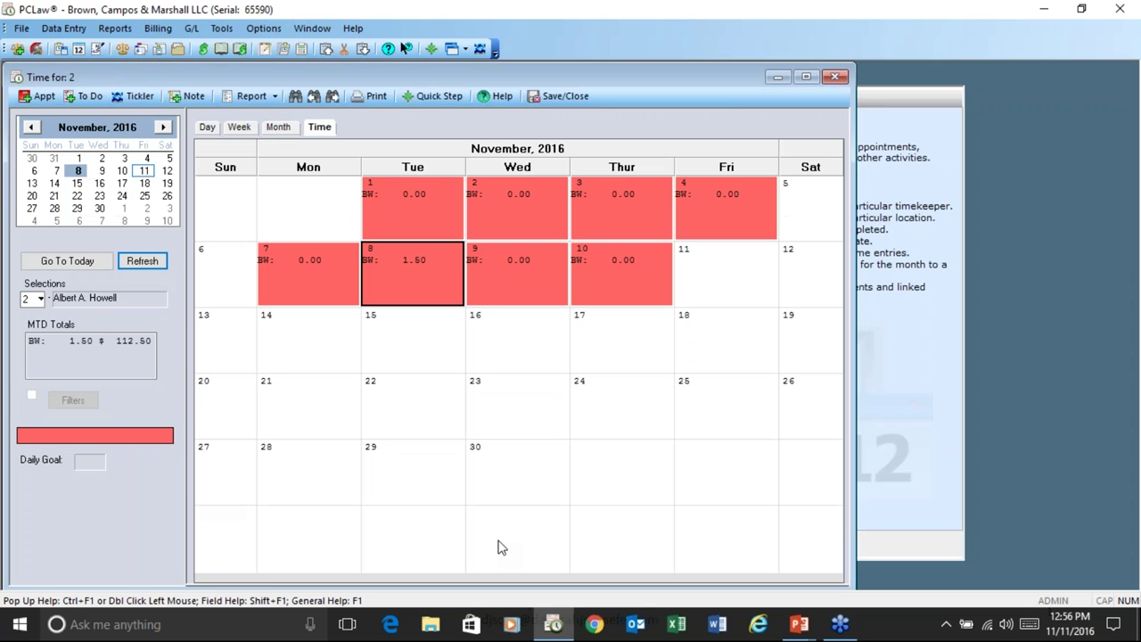
left_click(566, 98)
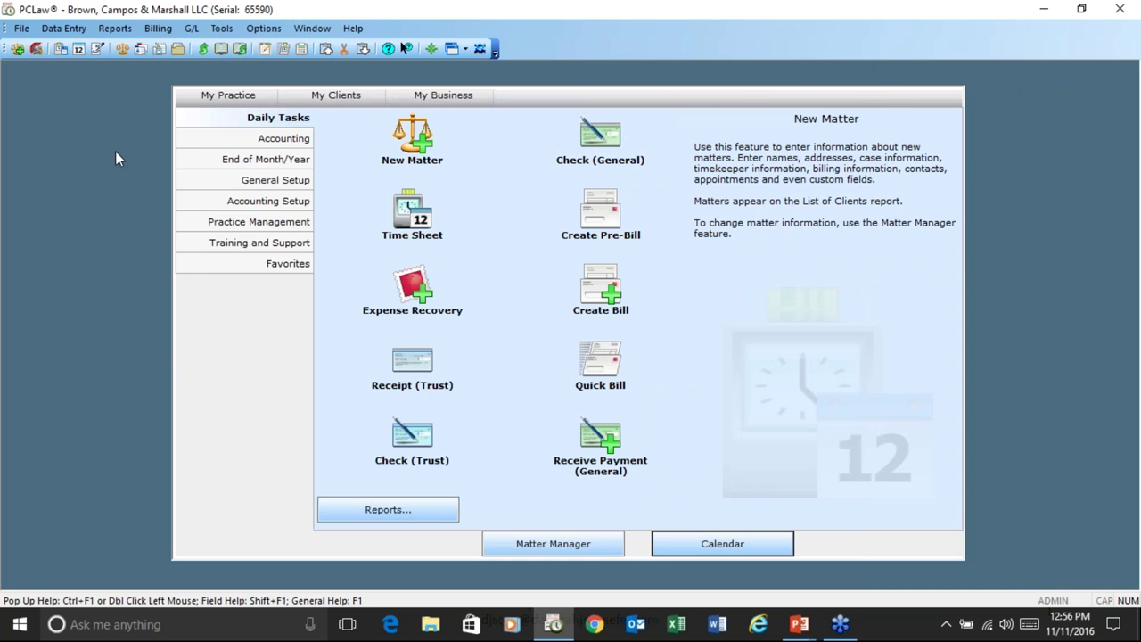
Run the productivity Time Listing on screen for working lawyer 2, covering time entries for all dates
left_click(115, 28)
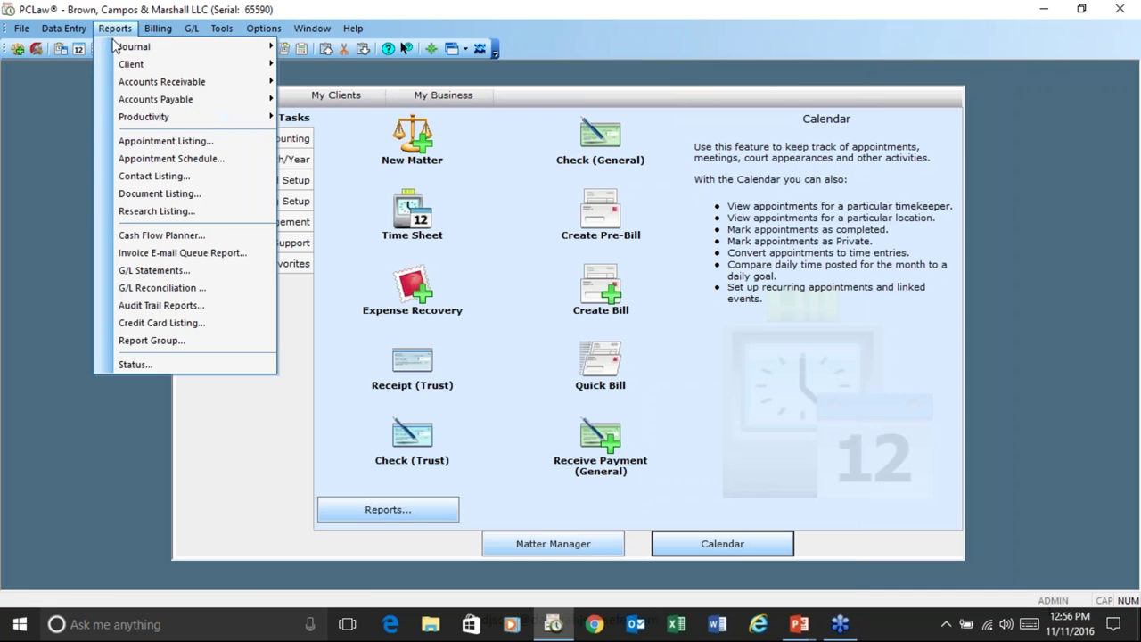
mouse_move(151, 116)
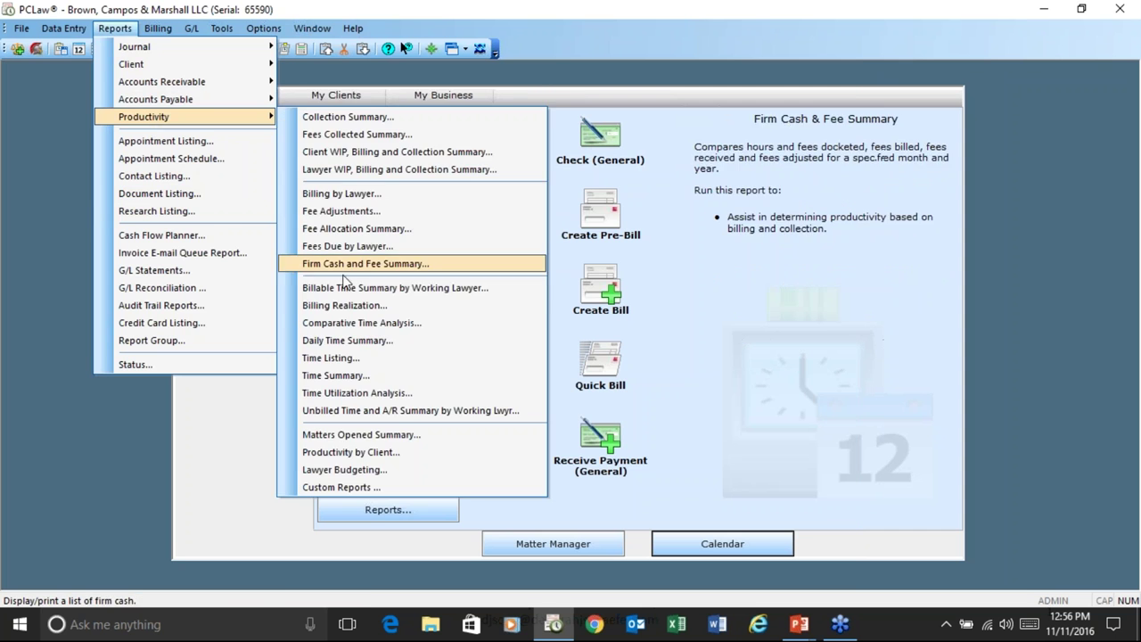
left_click(361, 361)
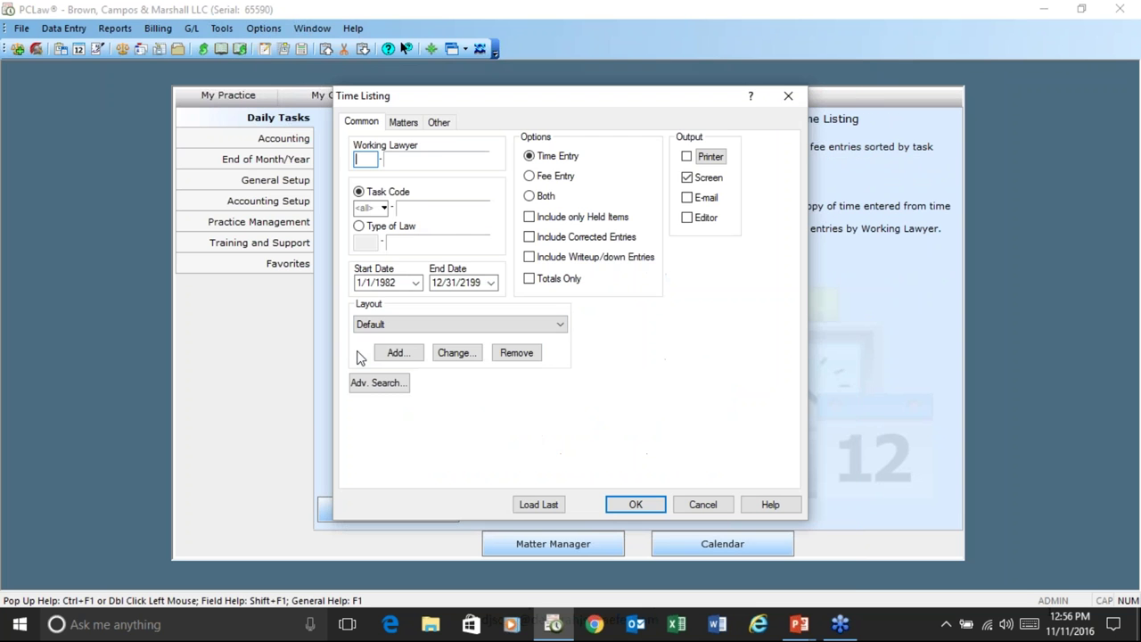
double_click(359, 158)
left_click(710, 206)
key("Return")
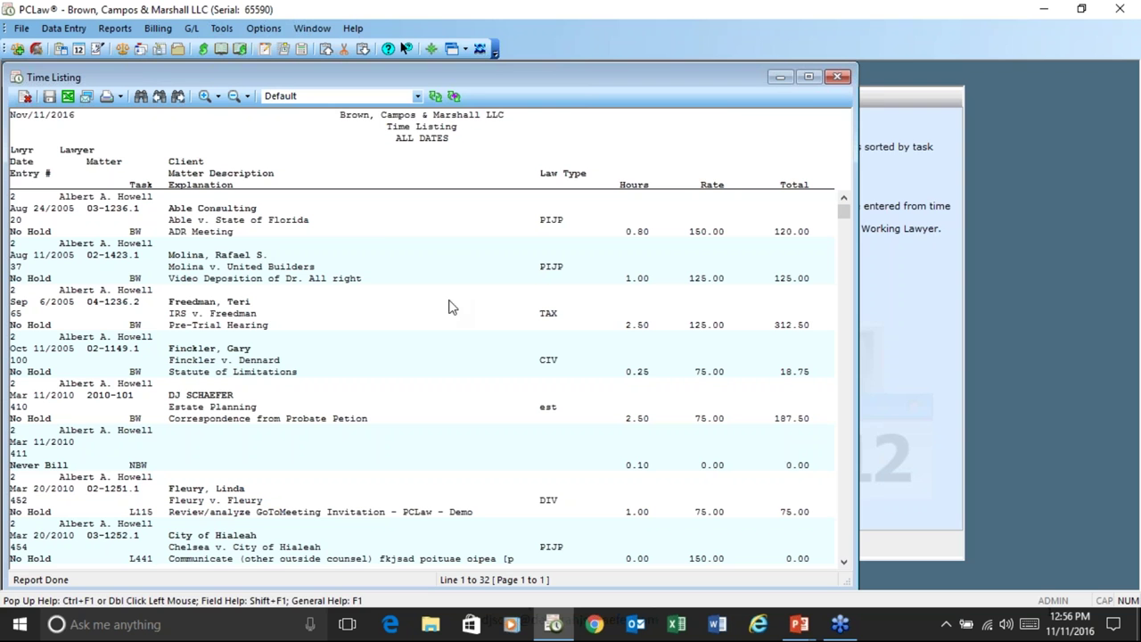
Review the Time Listing's matter, sorting and lawyer options, cancel them, and close the report
left_click(455, 97)
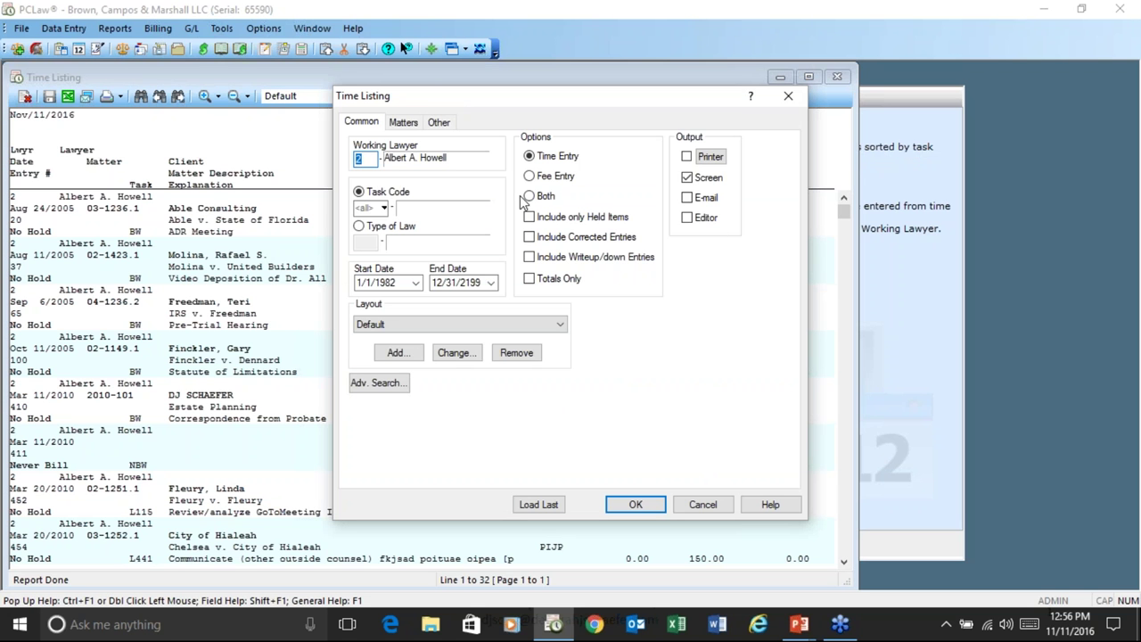
left_click(408, 124)
left_click(438, 123)
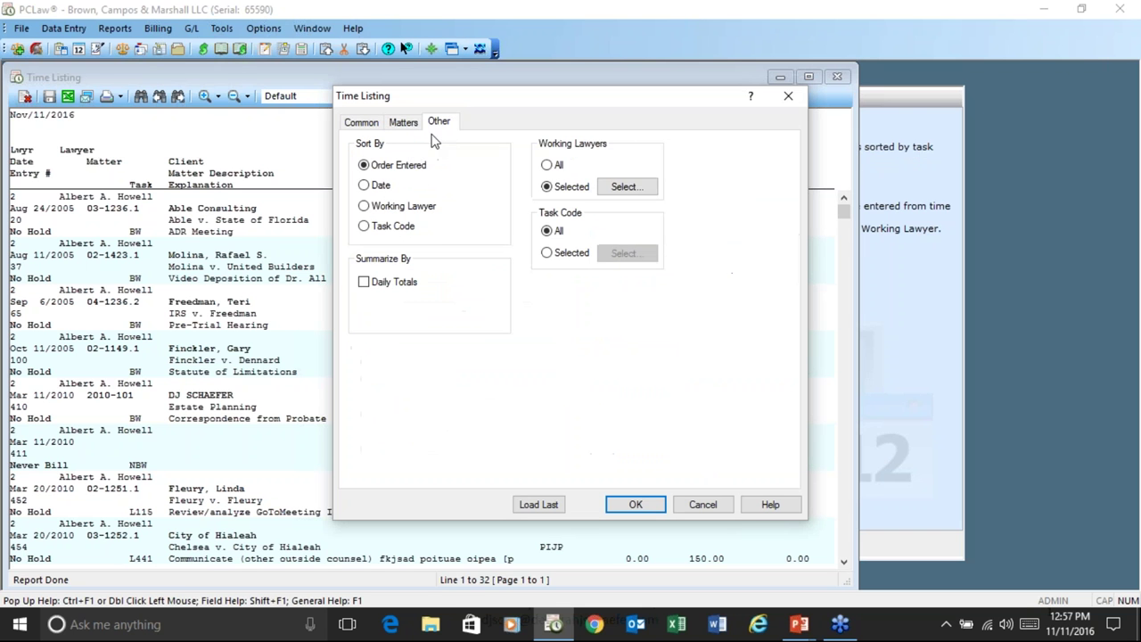
left_click(699, 506)
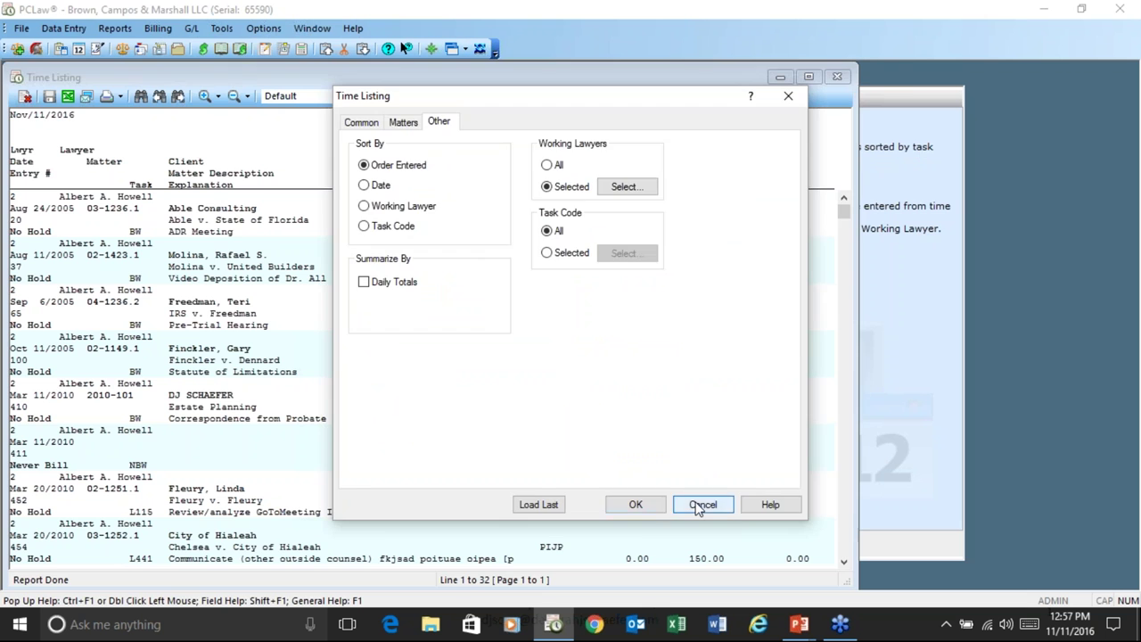
left_click(837, 77)
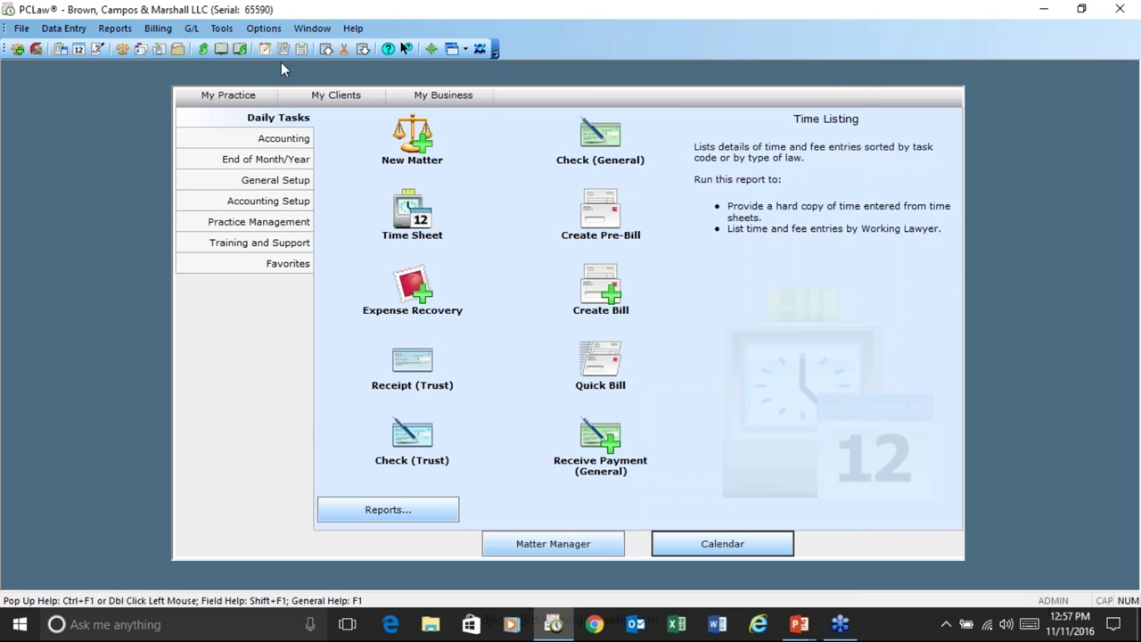
Open the Register, view the lawyer choices without picking one, and list all time entries from 11/1/2016 to 11/30/2016
left_click(63, 27)
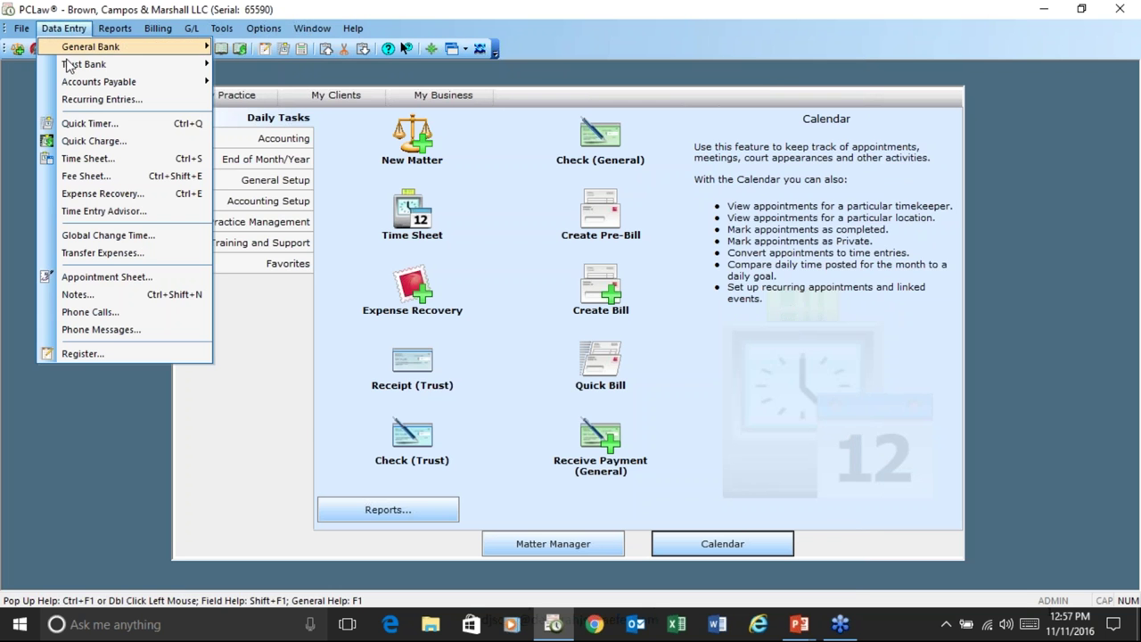
left_click(98, 354)
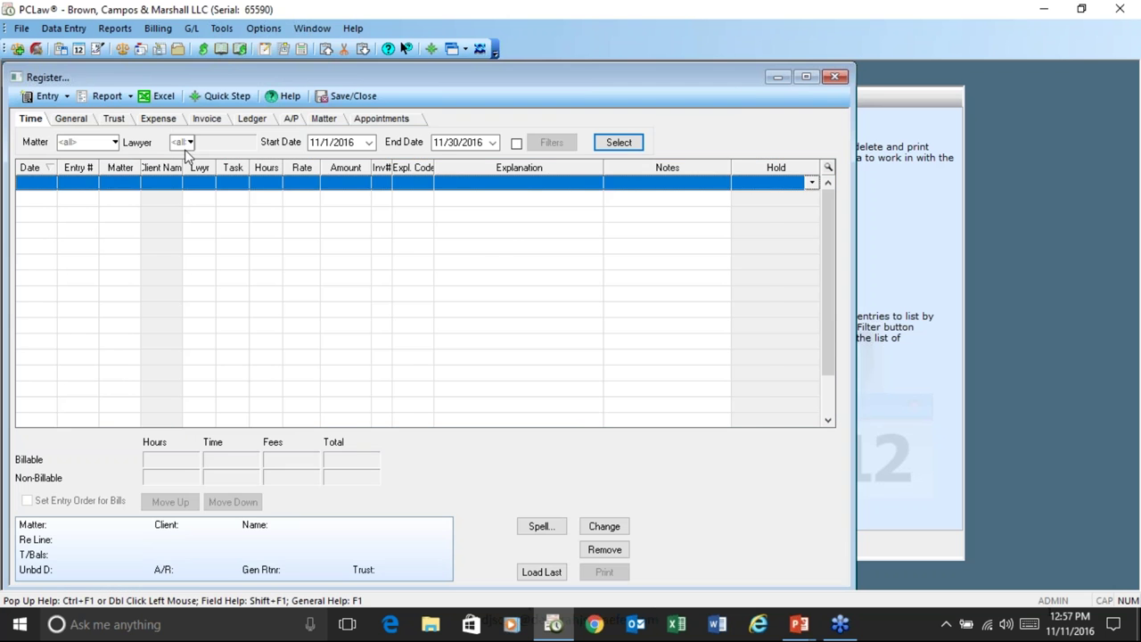
double_click(182, 143)
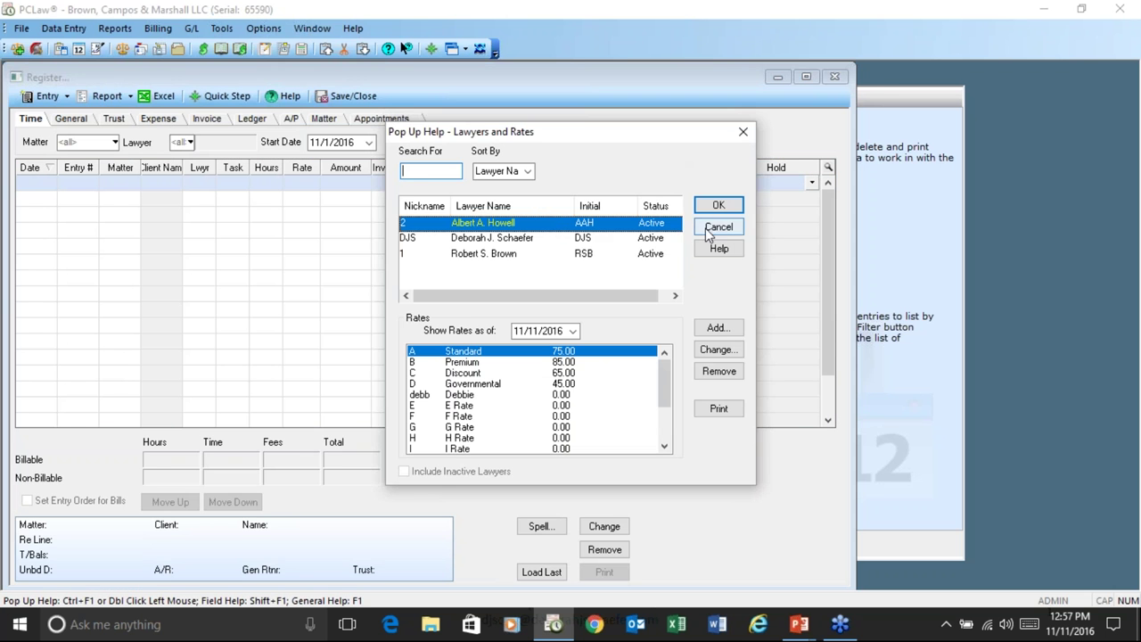
left_click(718, 228)
left_click(619, 143)
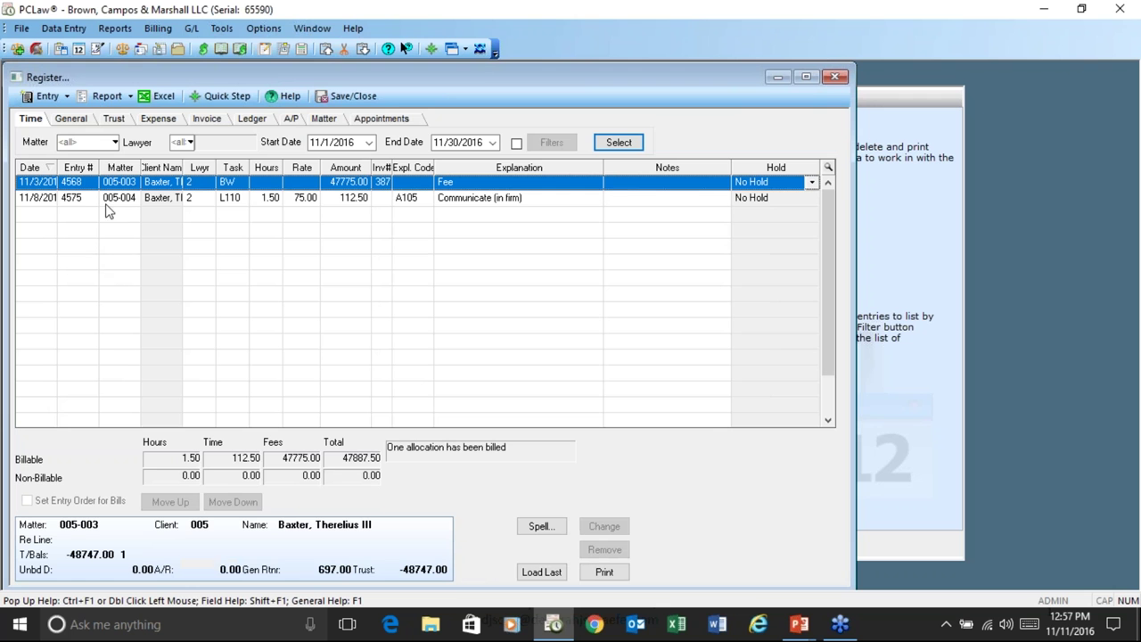
Sort the Register's time entries by matter, by hours and finally by amount, and close the Register
left_click(125, 167)
mouse_move(154, 183)
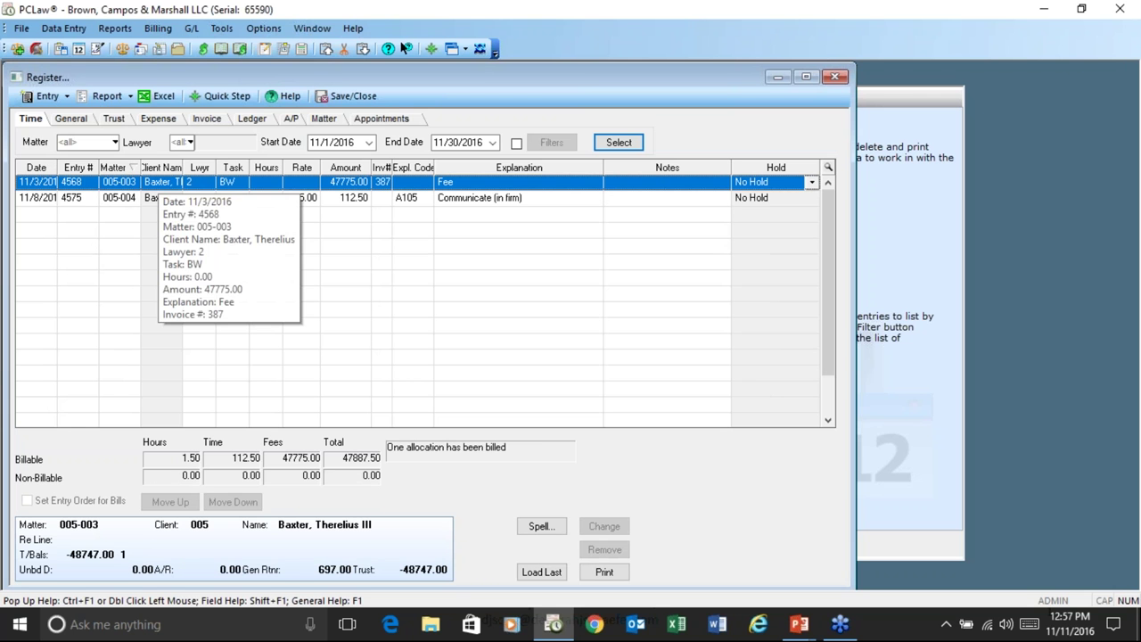
left_click(241, 171)
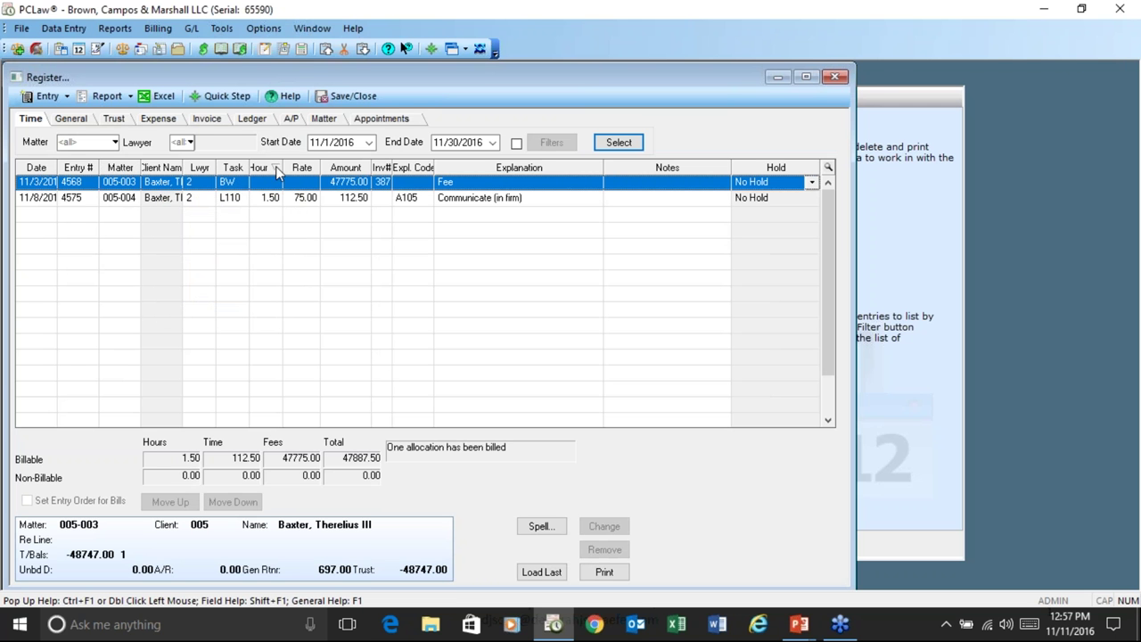
left_click(312, 172)
left_click(355, 170)
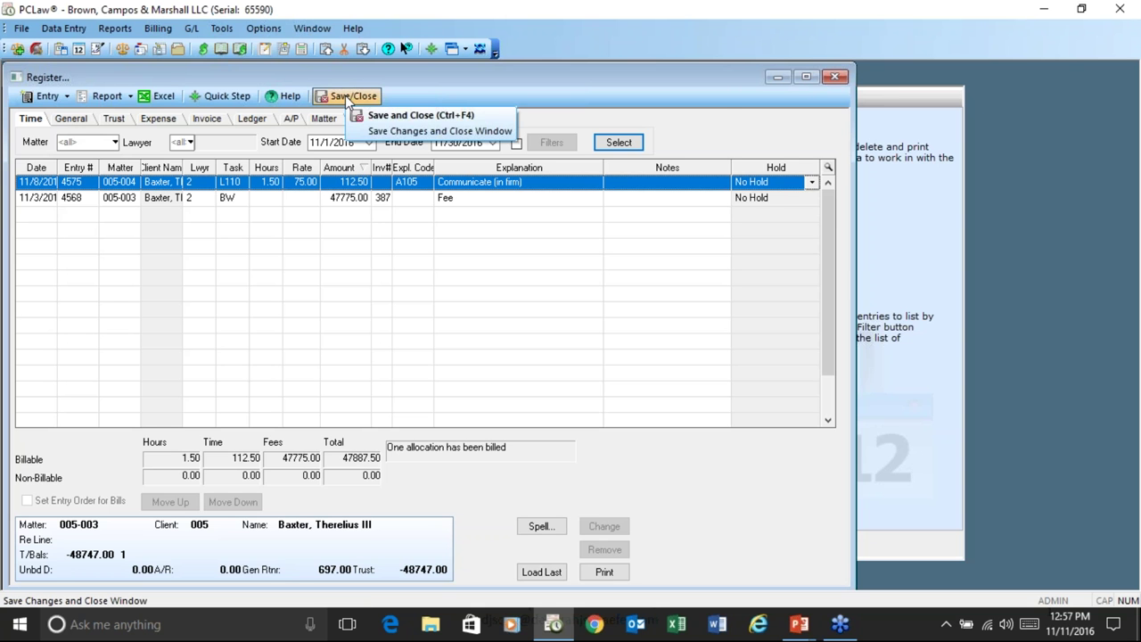
left_click(345, 98)
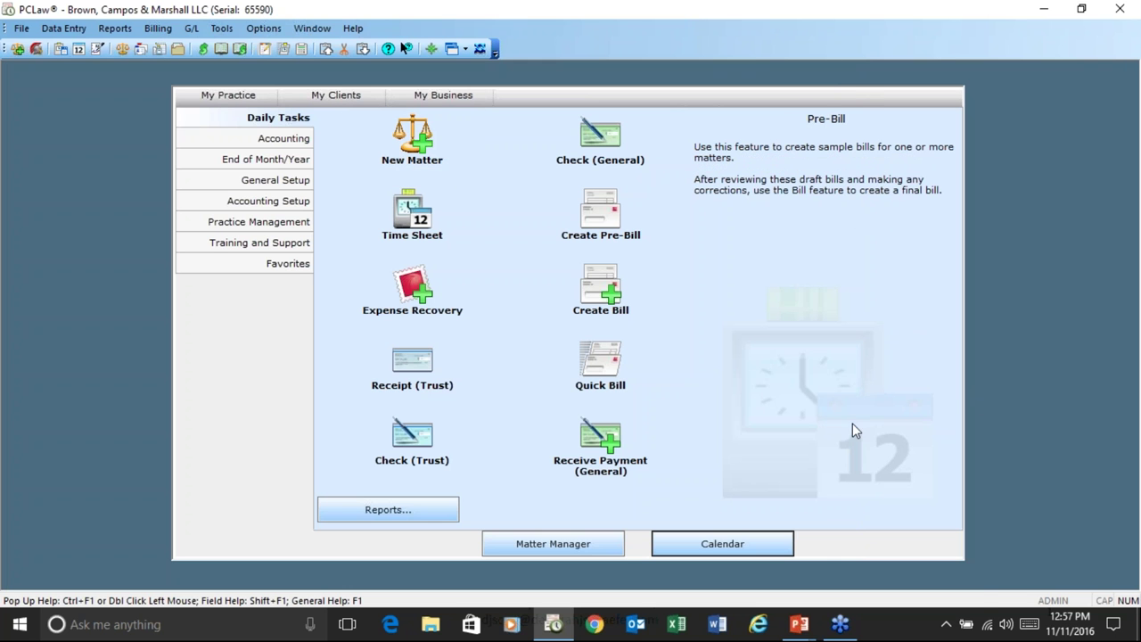
Switch to the PowerPoint presentation and show its PCLAW title slide full screen
left_click(799, 623)
mouse_move(799, 627)
left_click(891, 570)
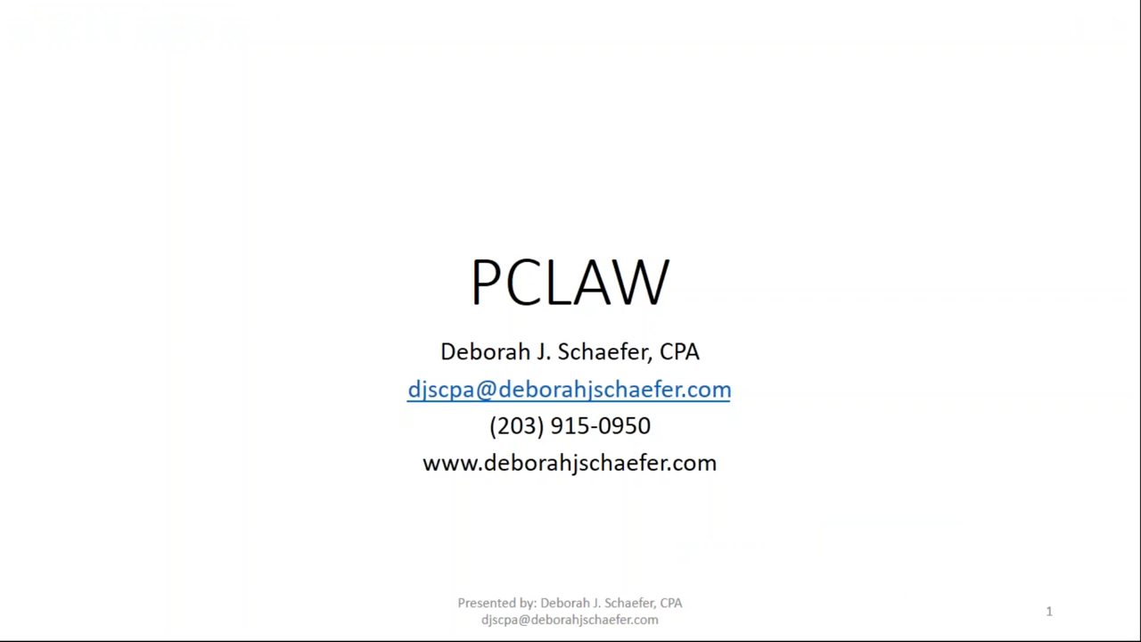